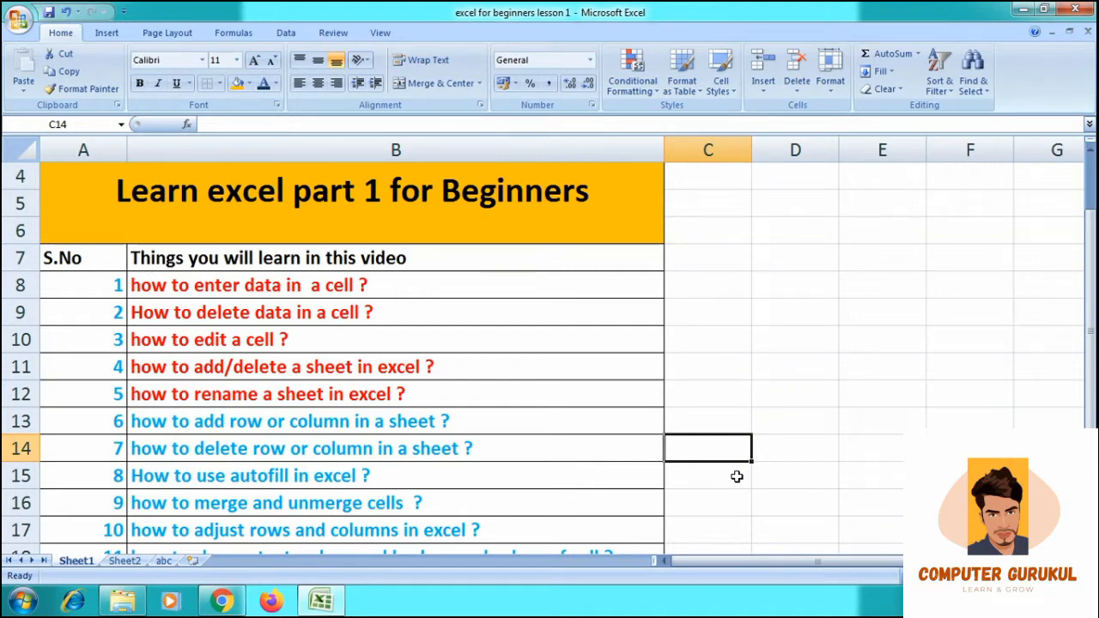
scroll(535, 418, down, 1)
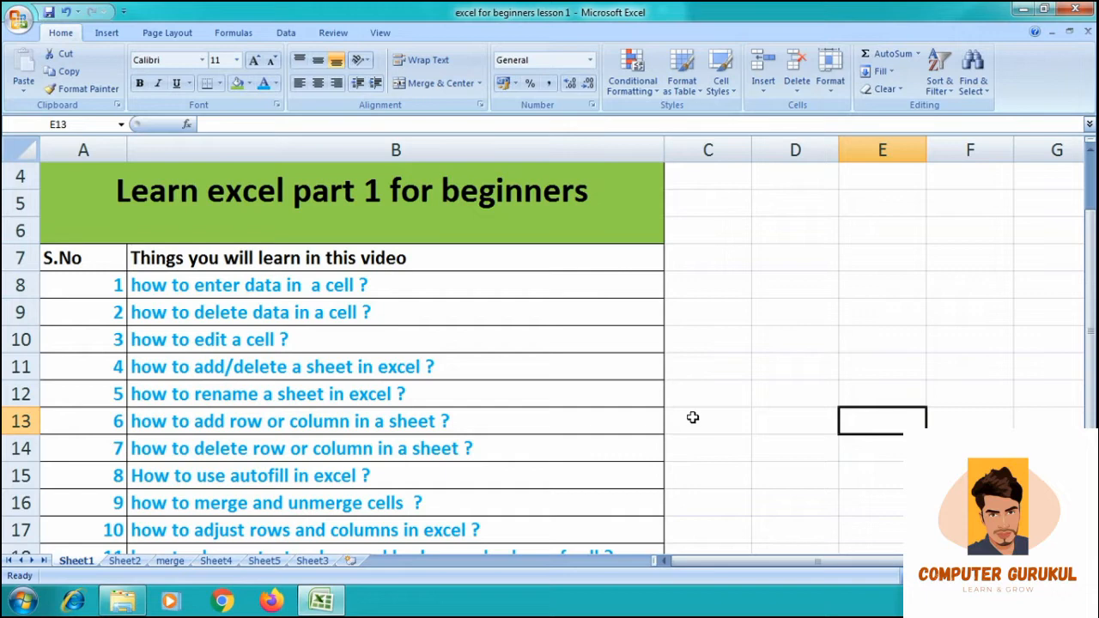
click(366, 290)
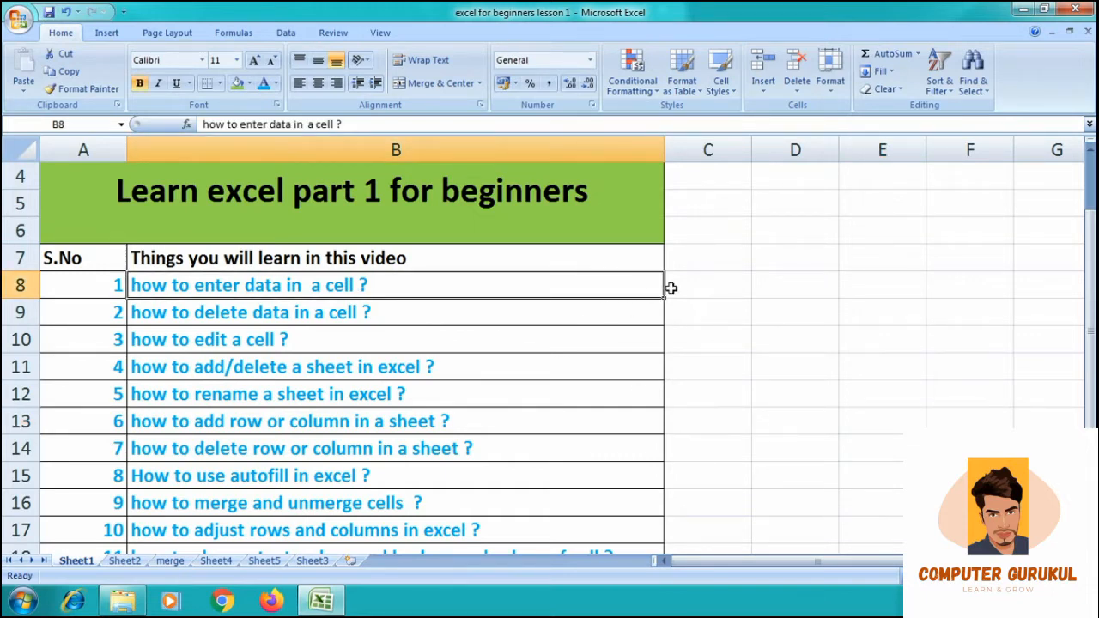
click(701, 291)
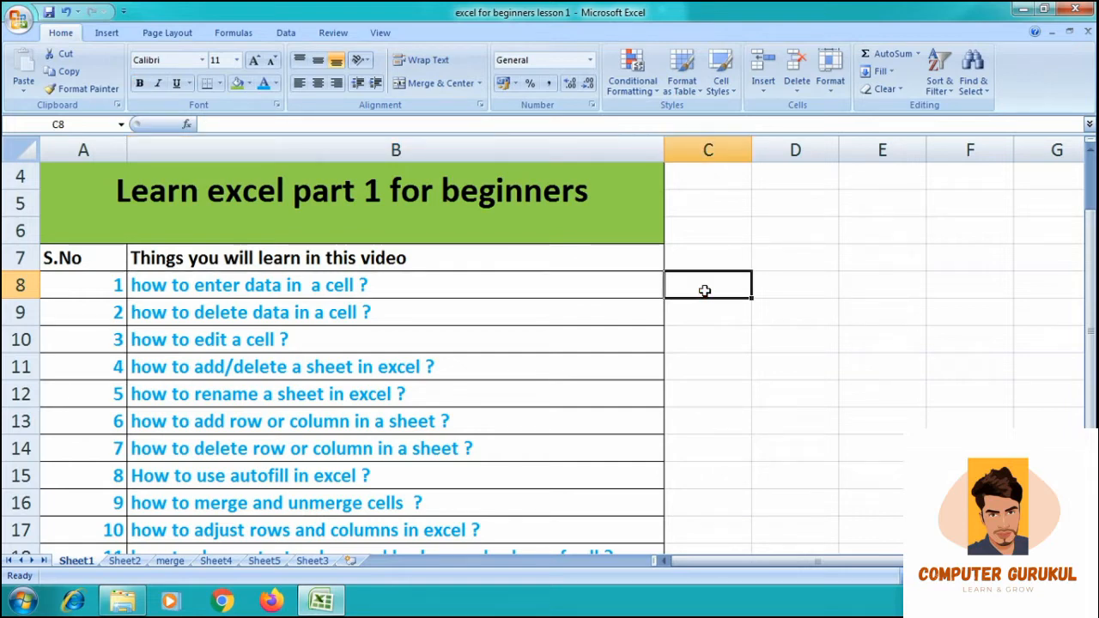
click(781, 289)
click(898, 282)
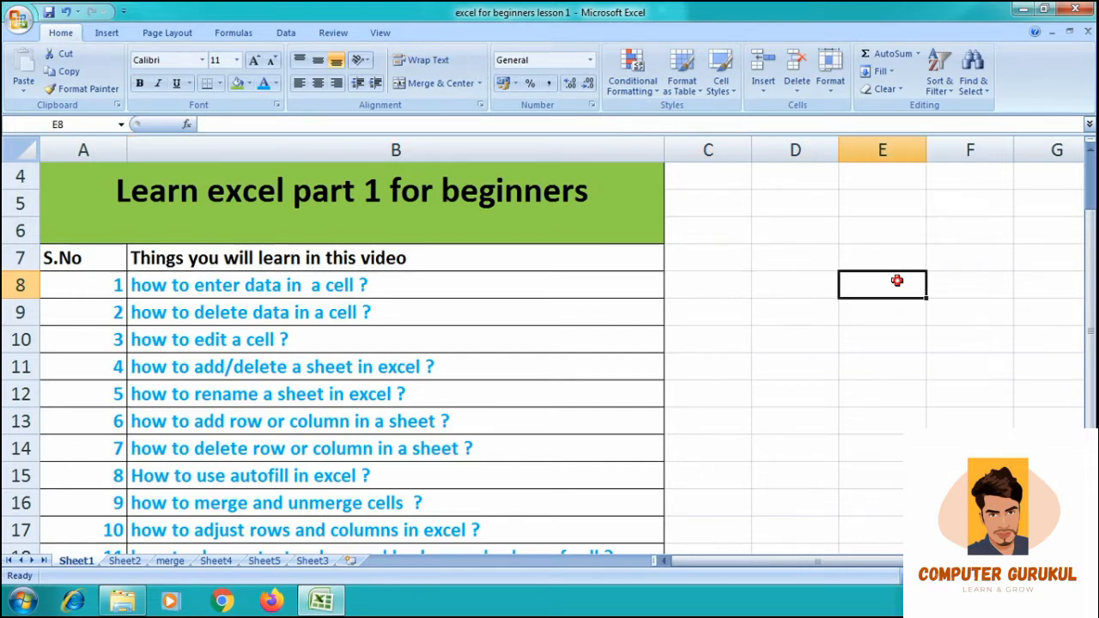
Step: Enter the headings "s.no" in cell C8 and "name" in cell D8
click(731, 287)
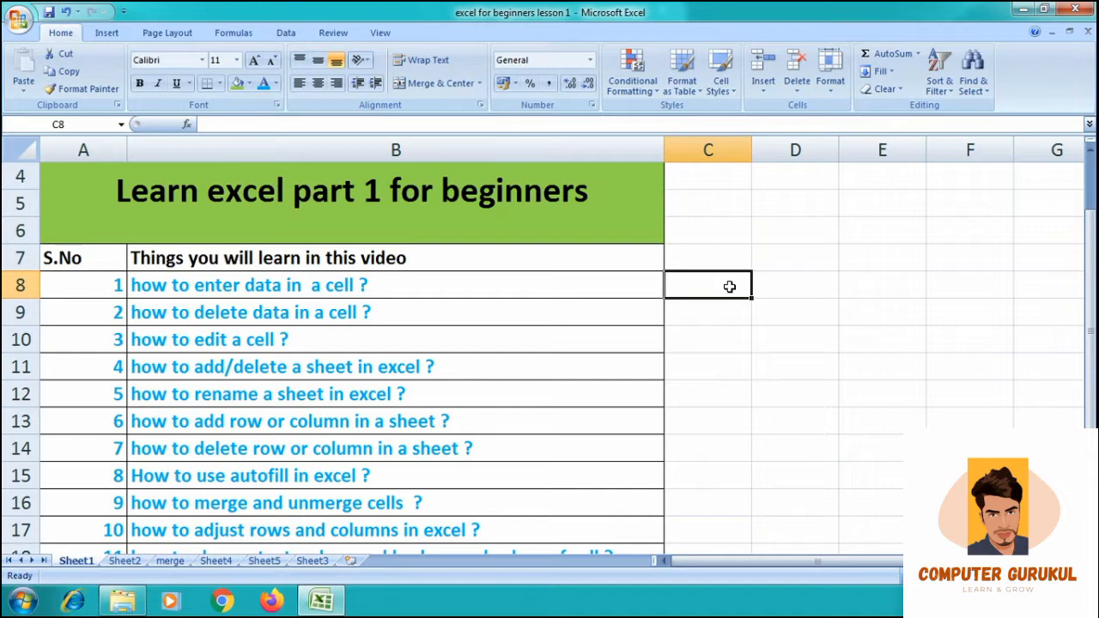
text(s)
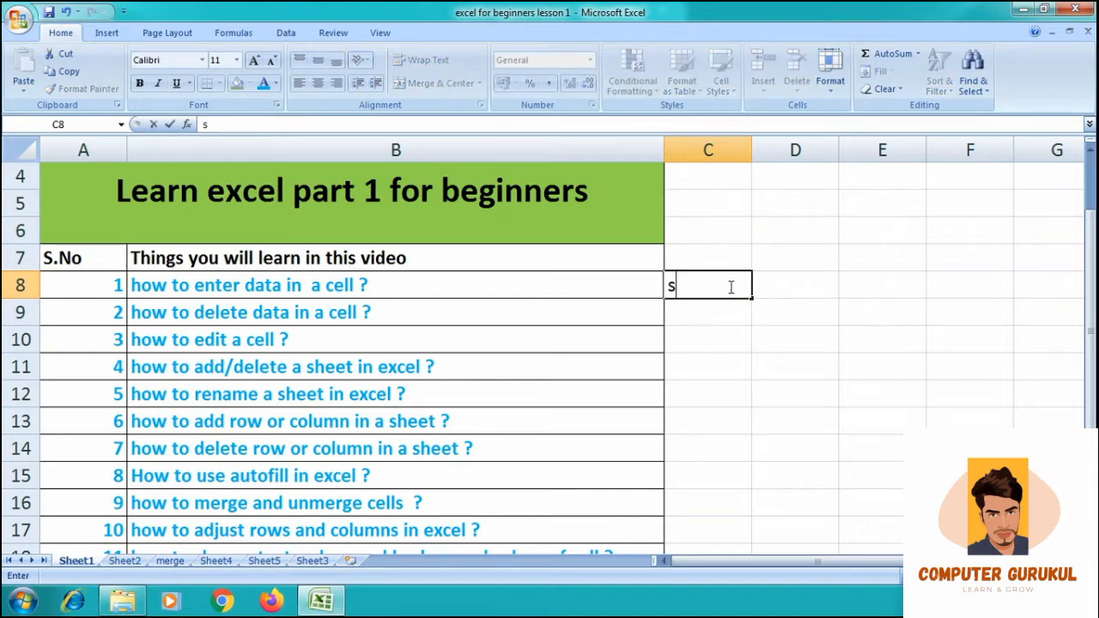
text(.ni)
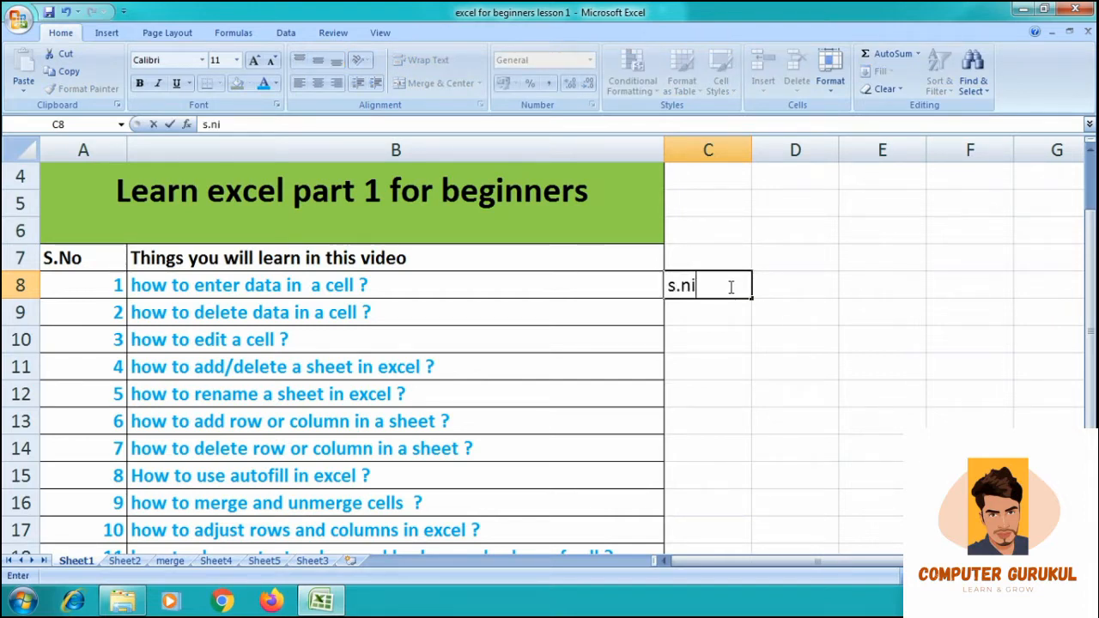
key(BackSpace)
text(o)
key(Tab)
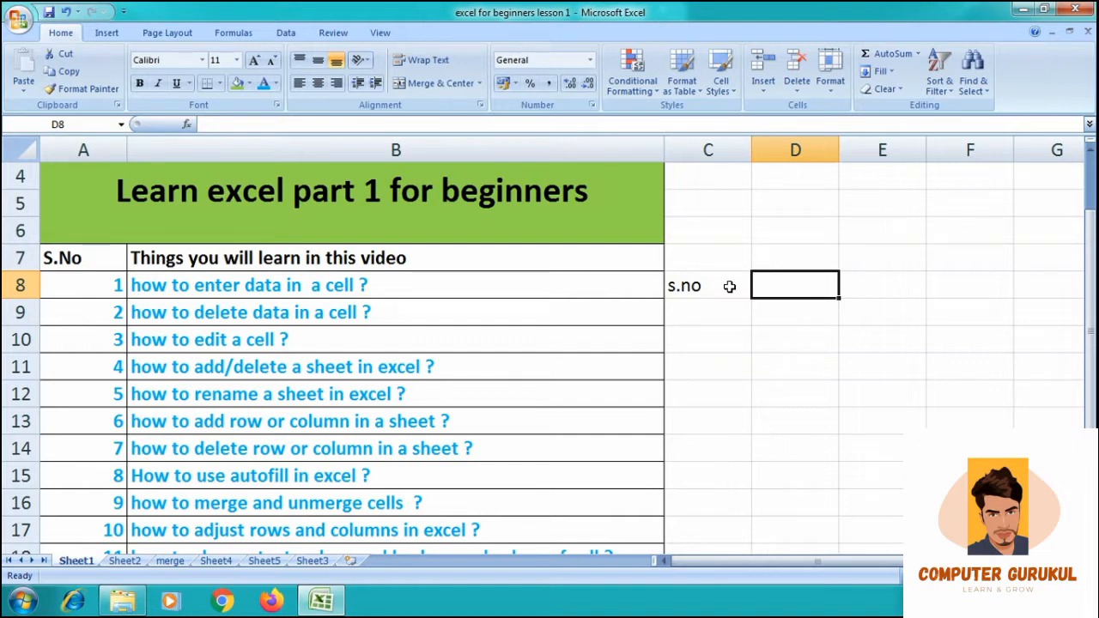
text(nam)
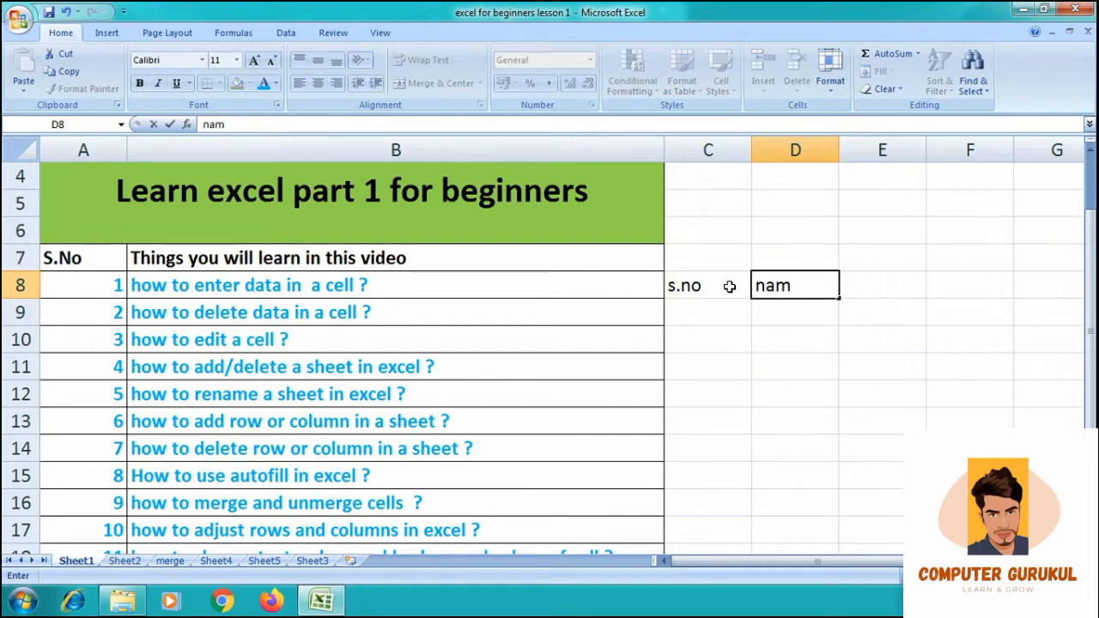
text(e)
key(Tab)
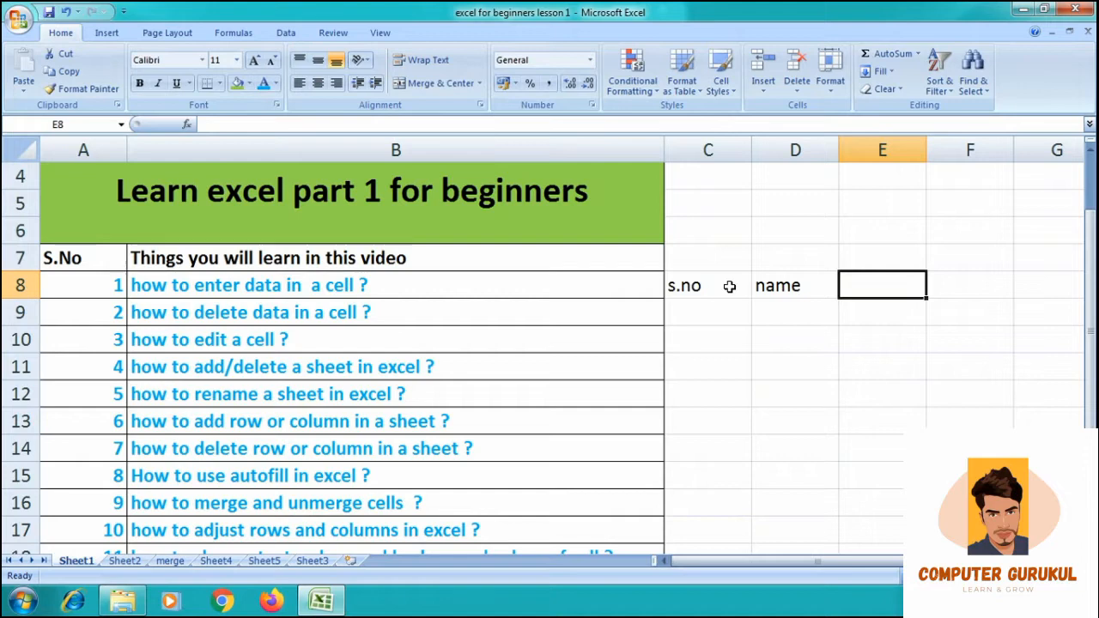
click(770, 316)
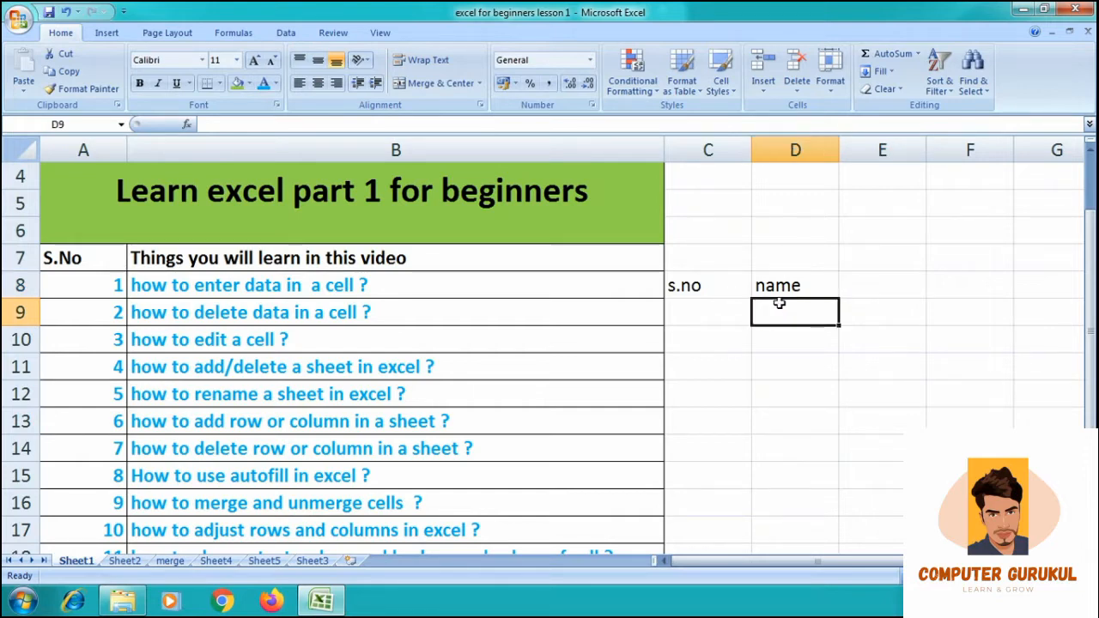
click(784, 343)
drag(787, 374, 800, 418)
drag(799, 316, 807, 419)
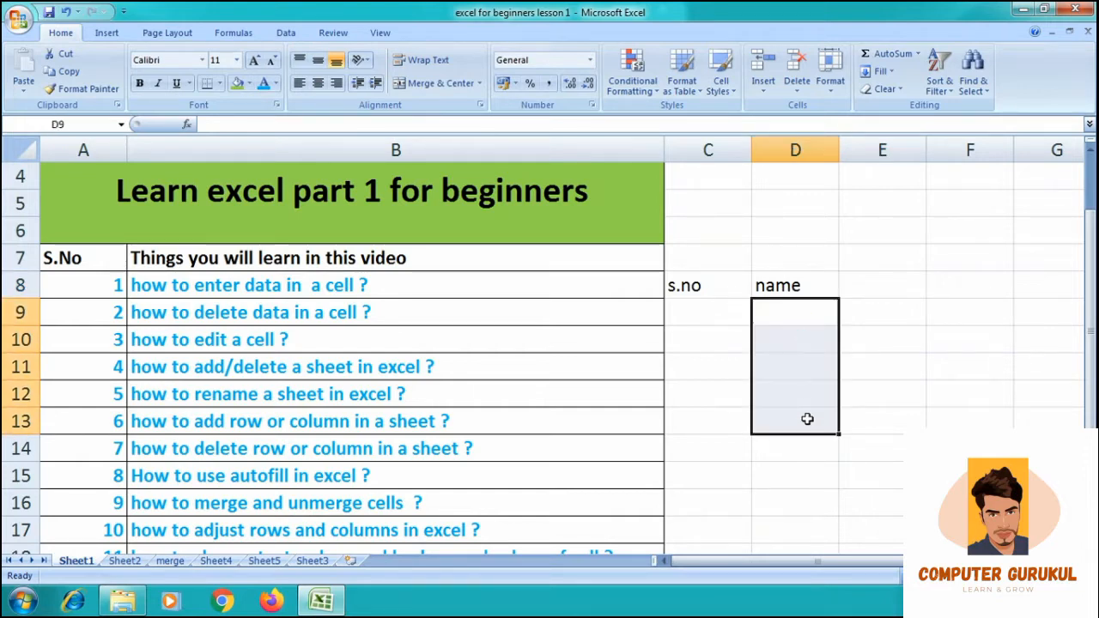
click(806, 413)
Step: Enter three sample first names in cells D9, D10 and D11 under the "name" heading
click(786, 317)
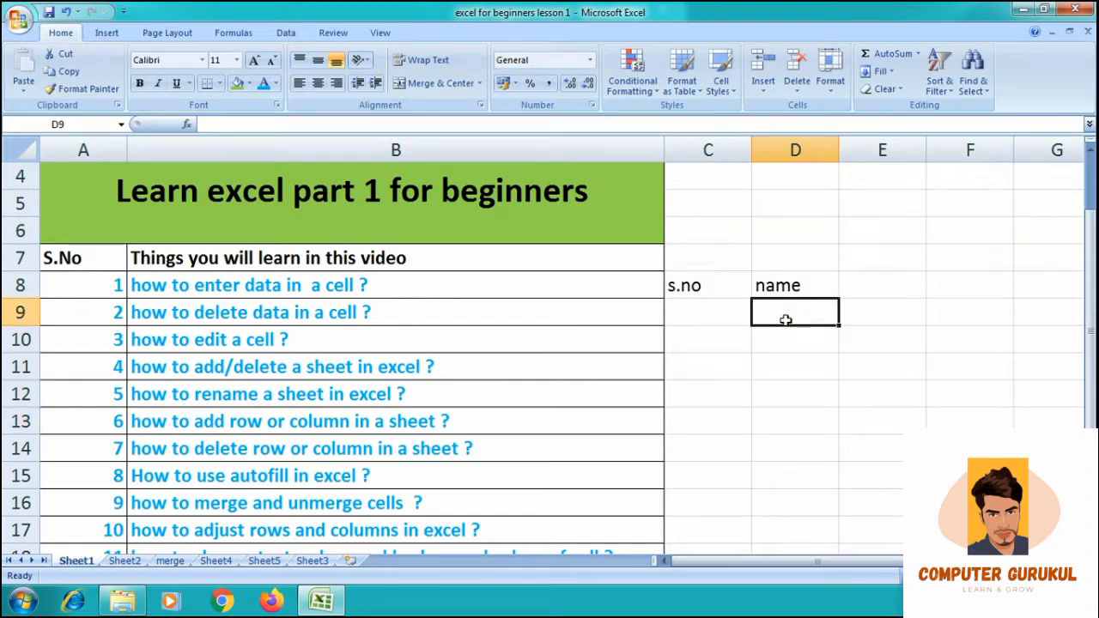
text(rahul)
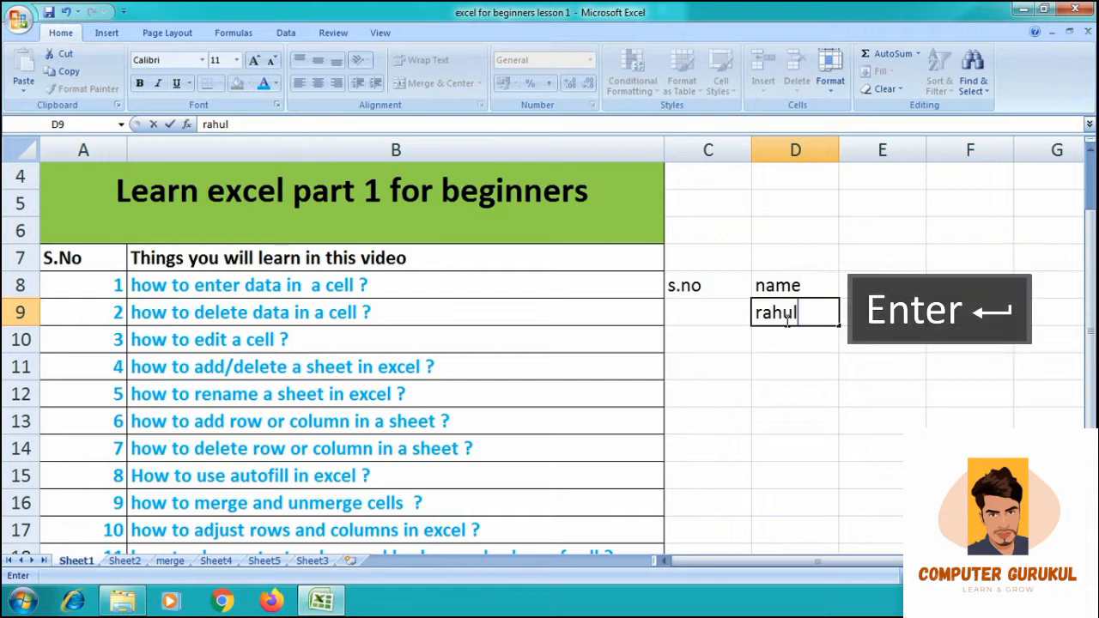
key(Return)
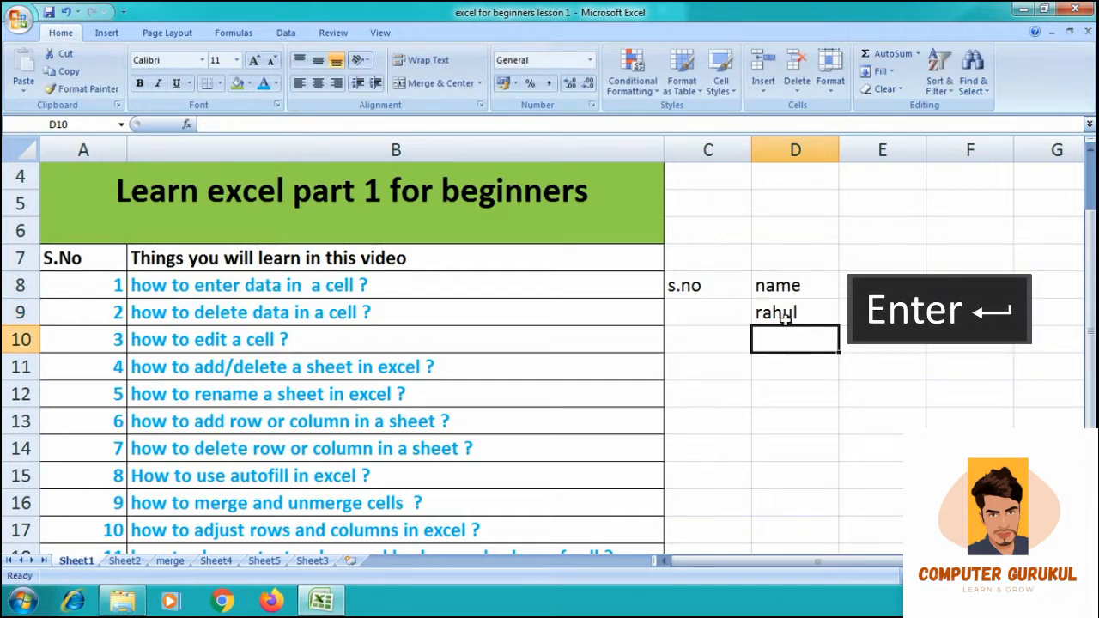
text(jay)
key(Return)
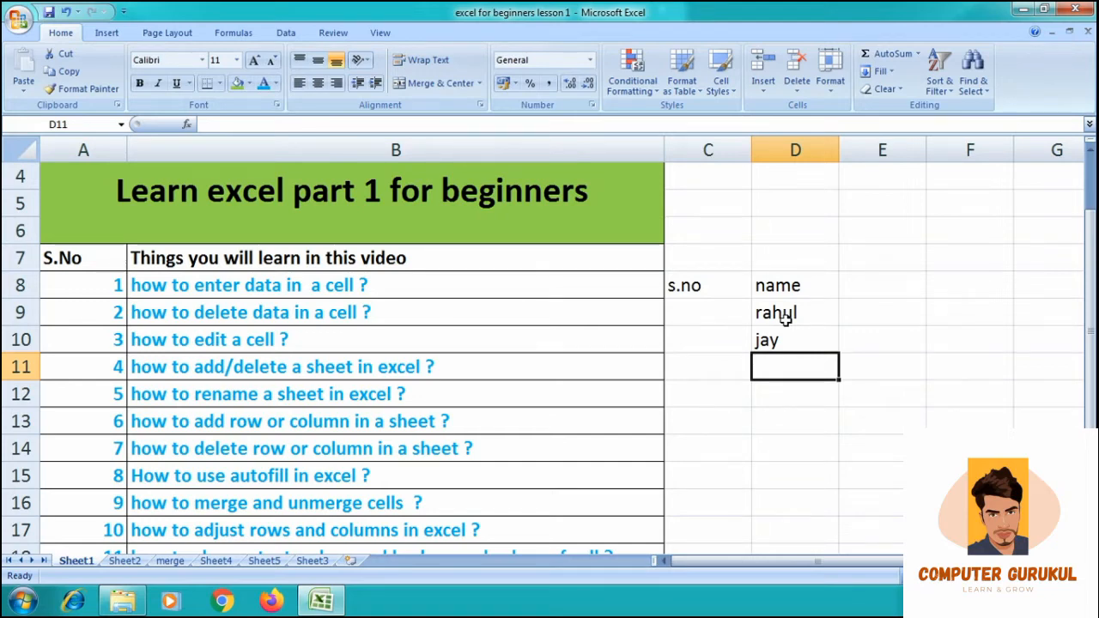
text(h)
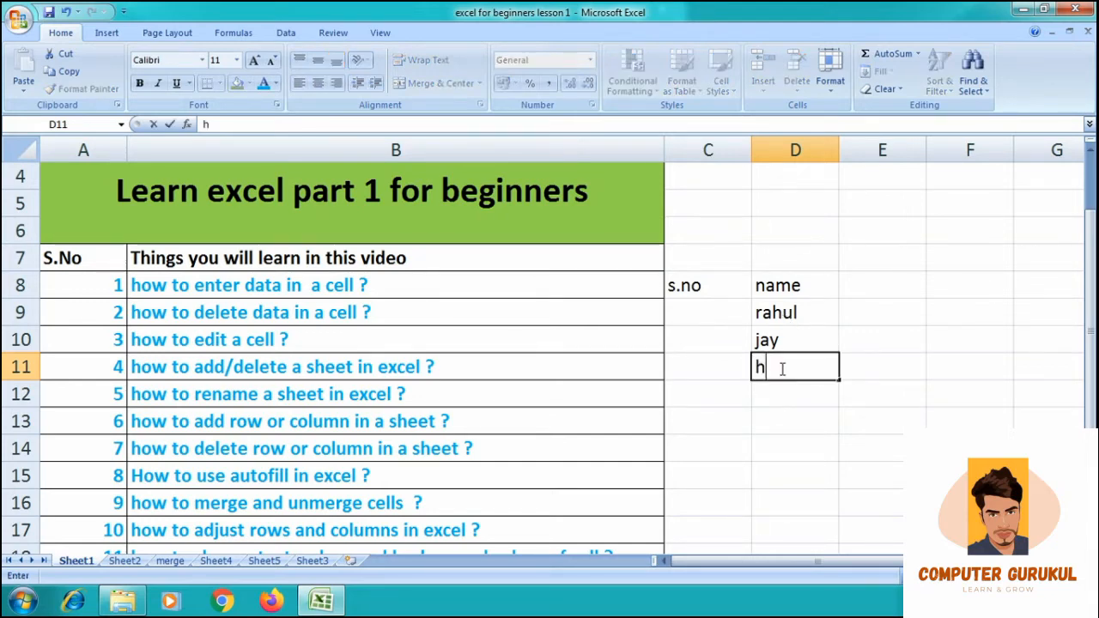
text(IND)
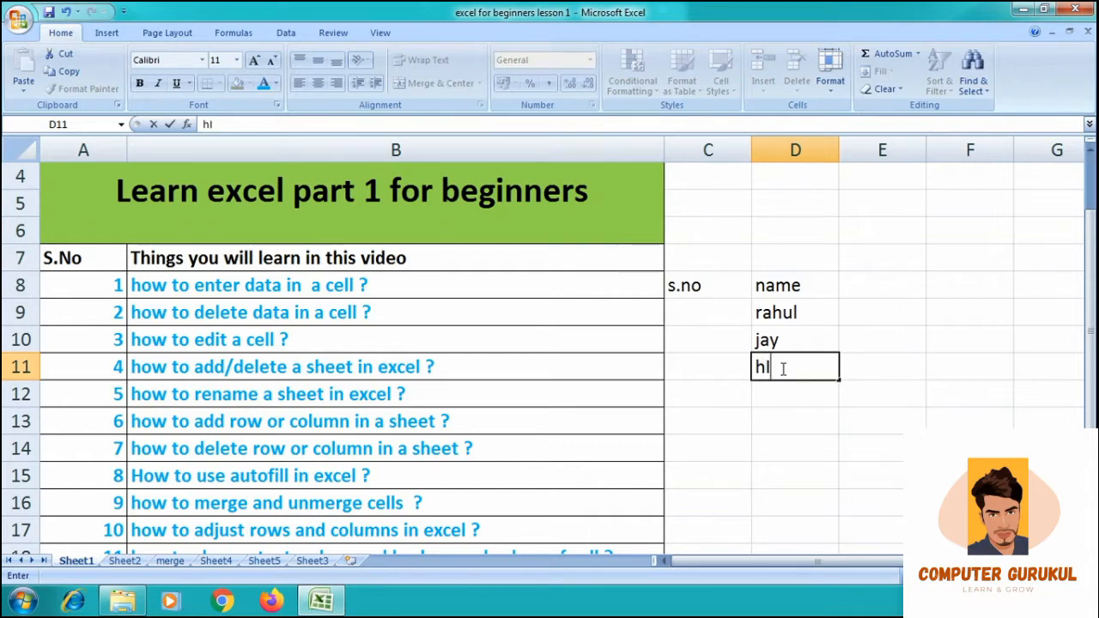
key(Return)
key(Return)
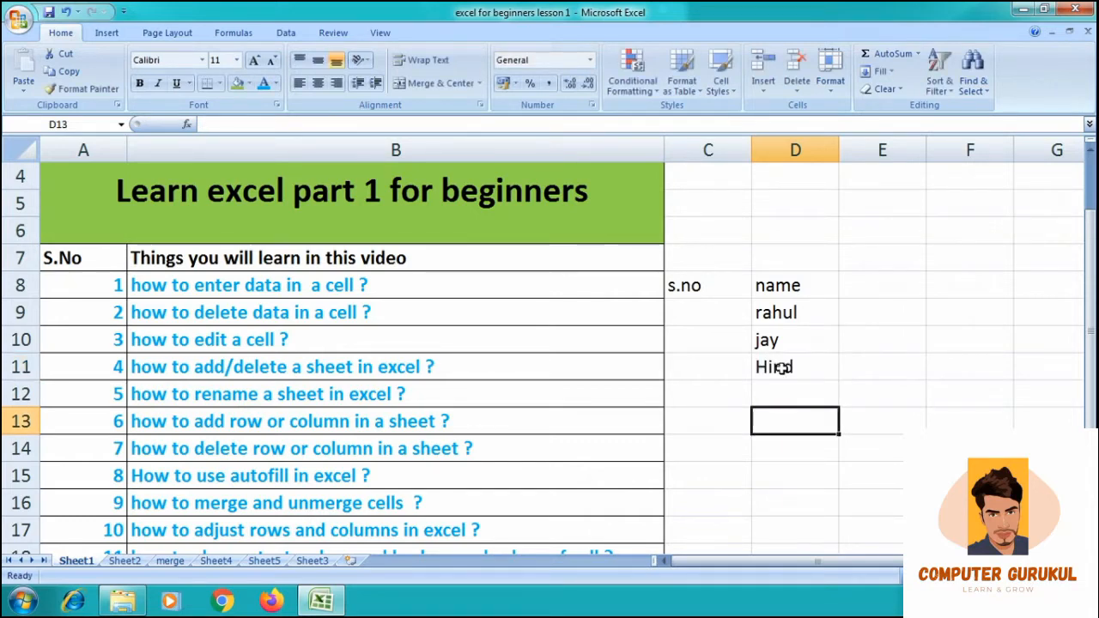
click(802, 306)
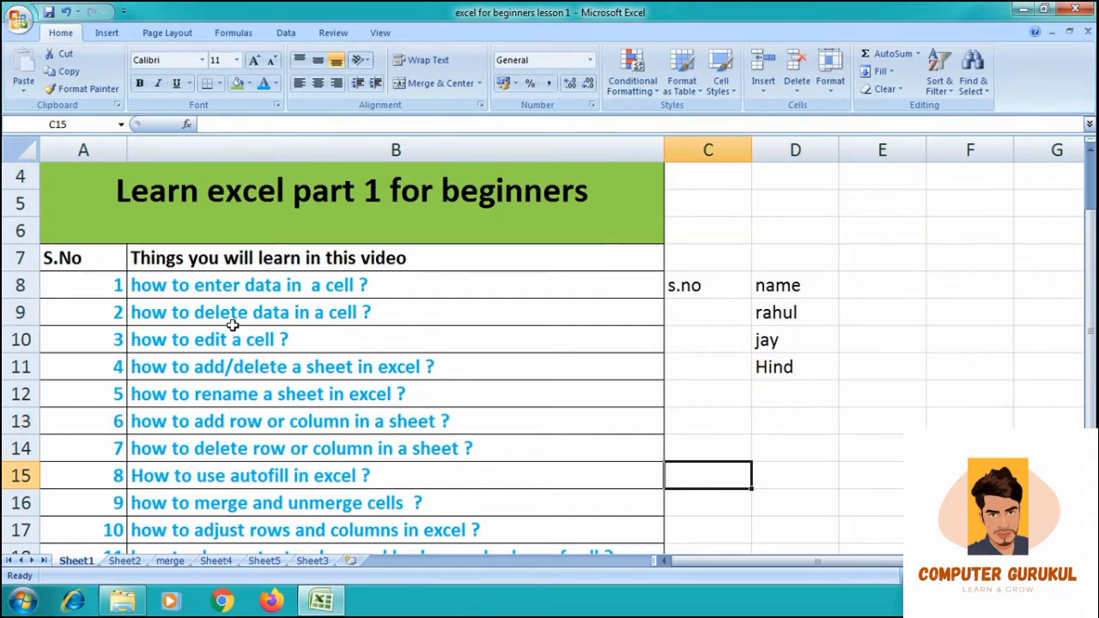
click(244, 315)
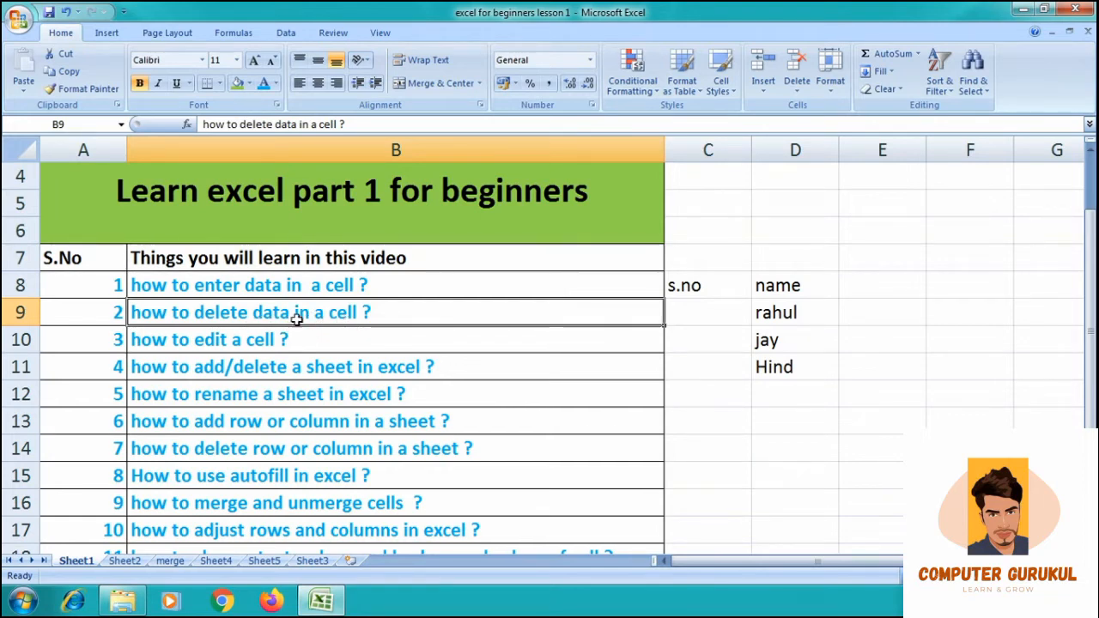
click(709, 383)
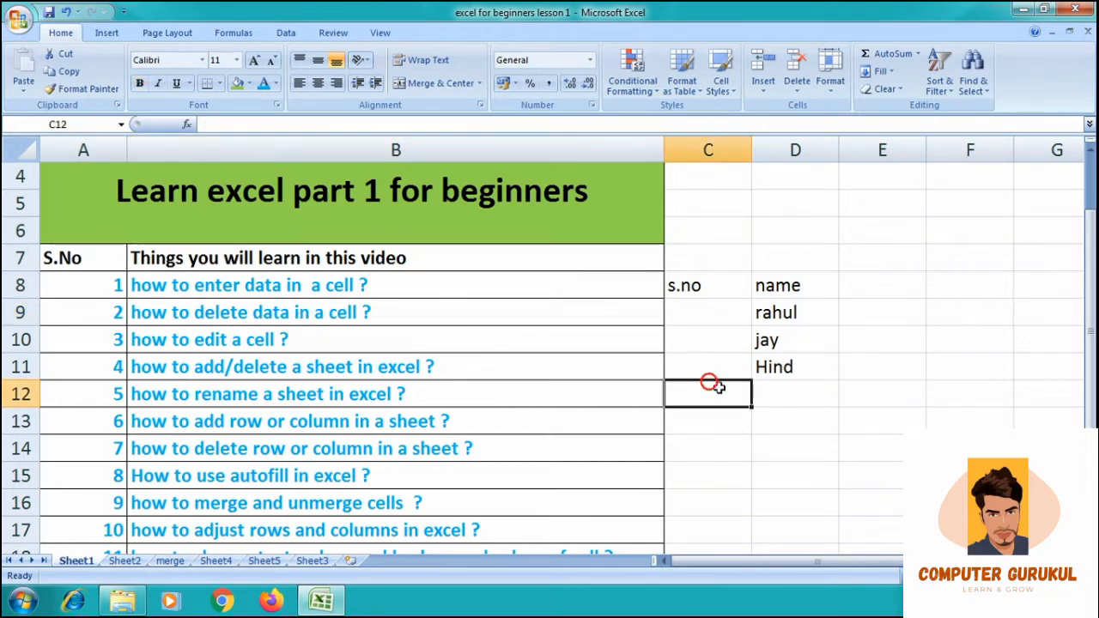
click(765, 340)
click(723, 288)
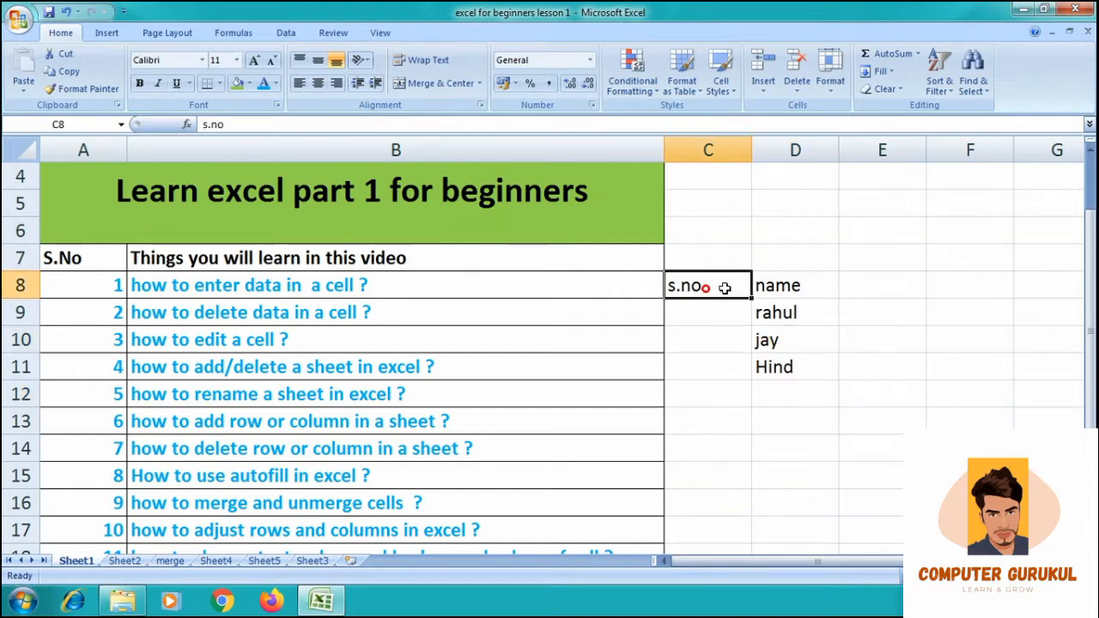
click(760, 287)
click(795, 365)
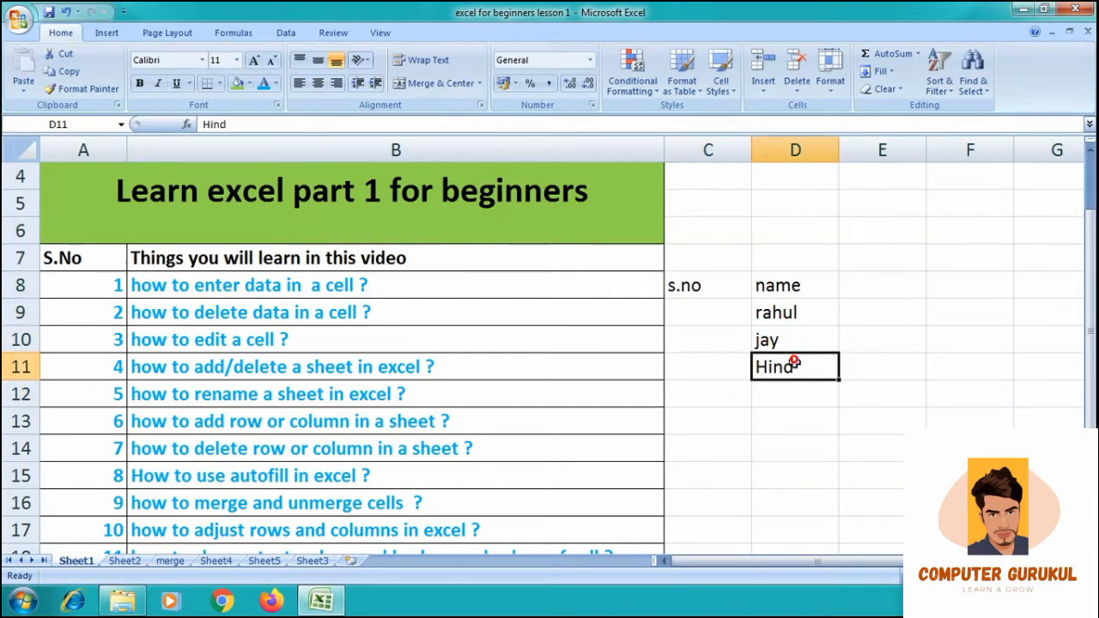
Step: Delete the "s.no" heading from cell C8
click(706, 286)
key(Delete)
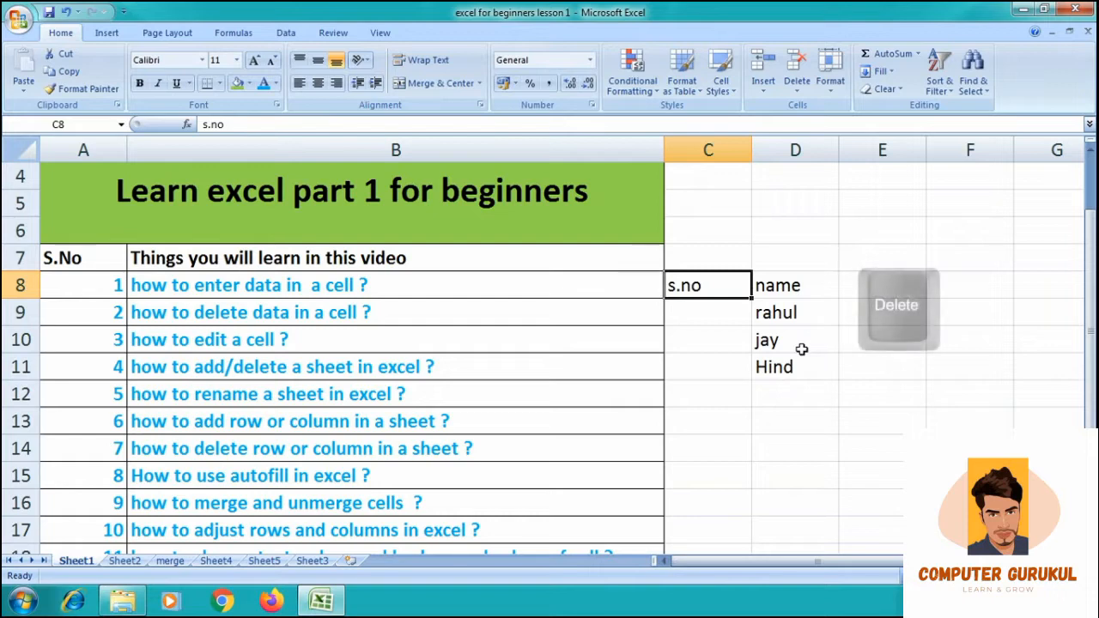
click(843, 394)
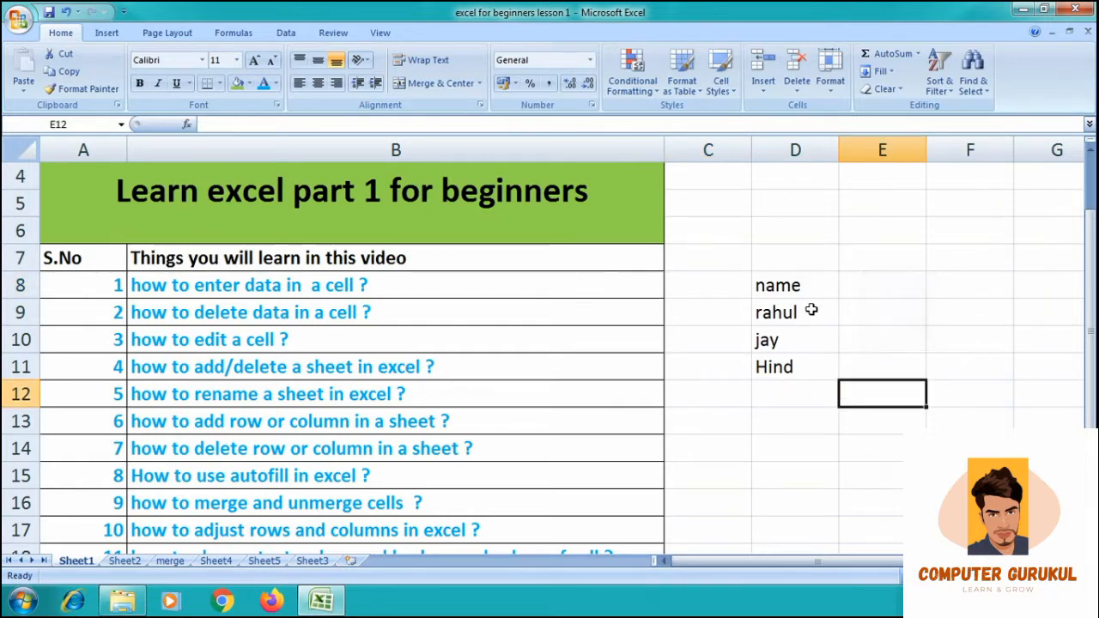
Step: Clear the "name" heading and the three names below it from cells D8 to D11
click(807, 284)
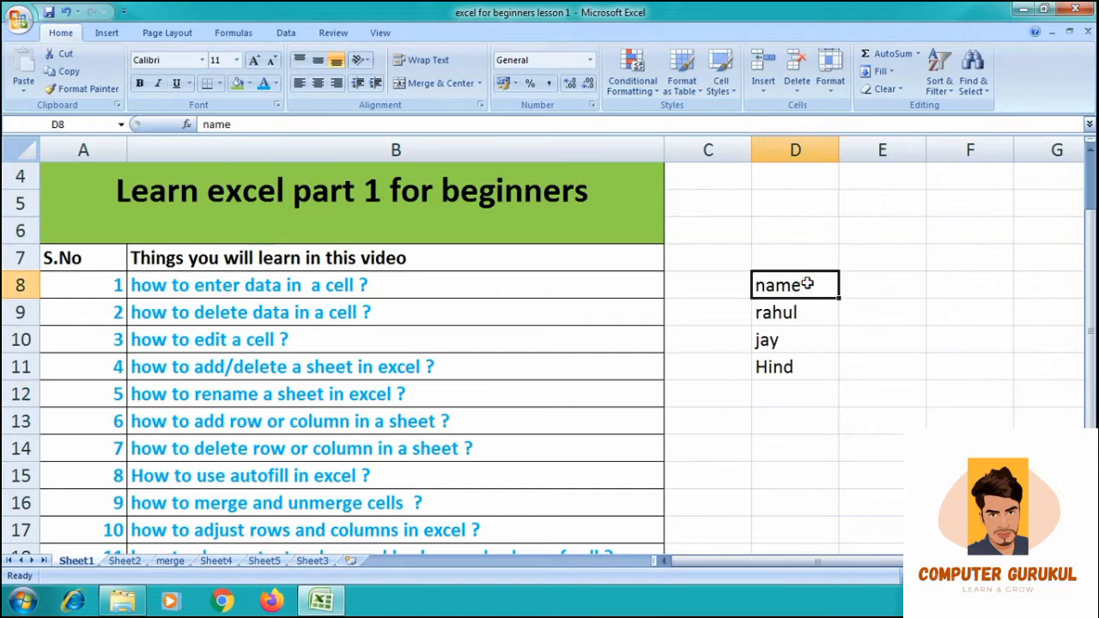
drag(808, 284, 813, 368)
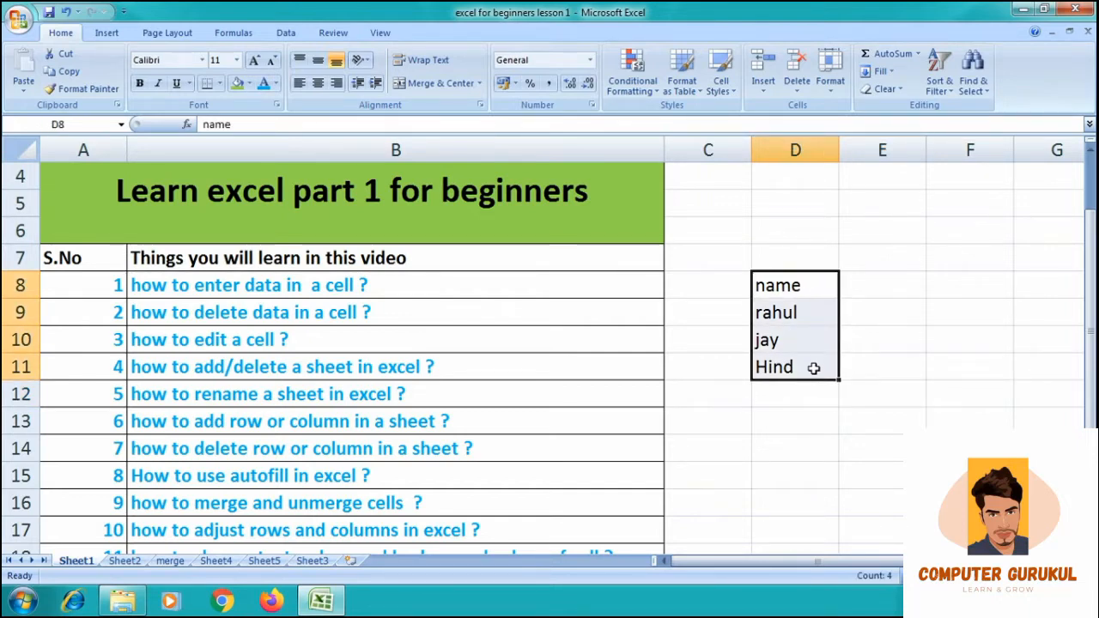
key(Delete)
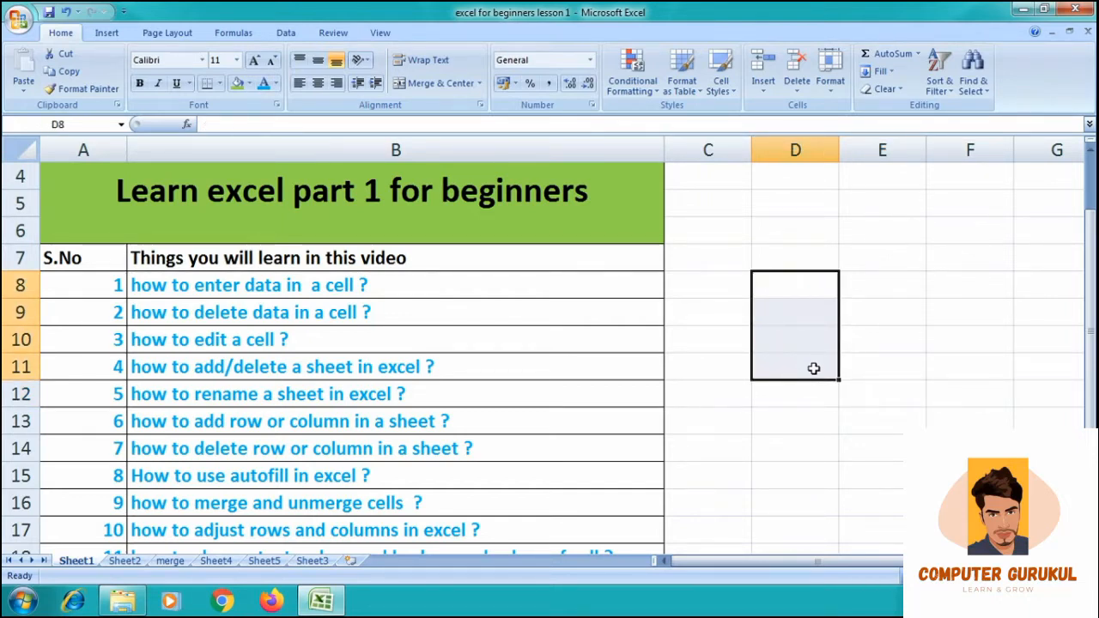
click(813, 367)
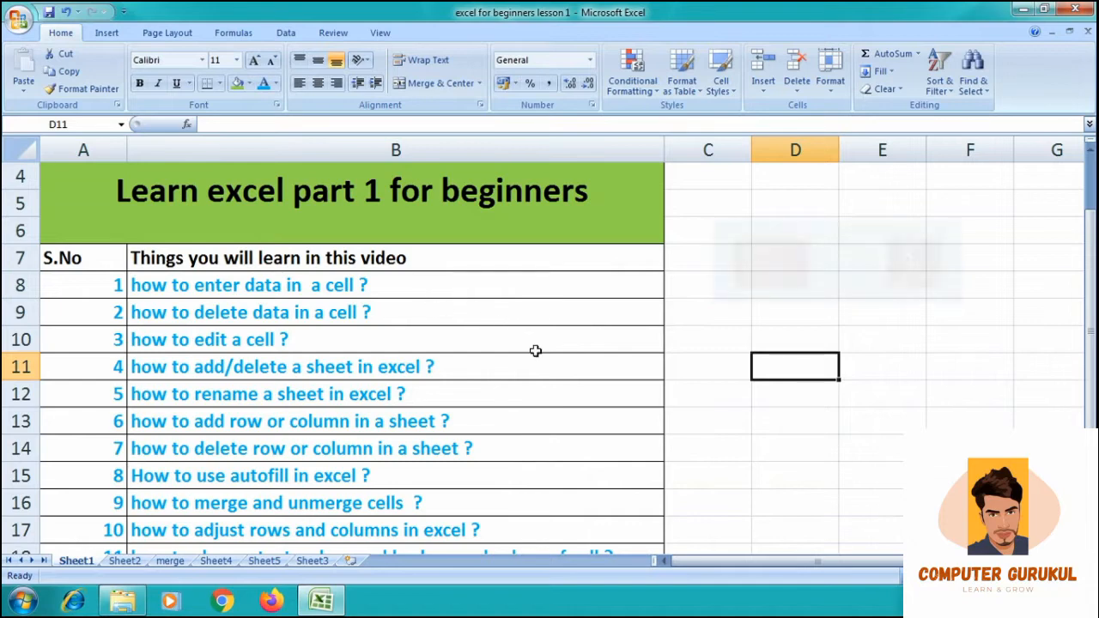
Step: Clear the contents of all cells in Sheet1 and undo the deletion
key(ctrl+a)
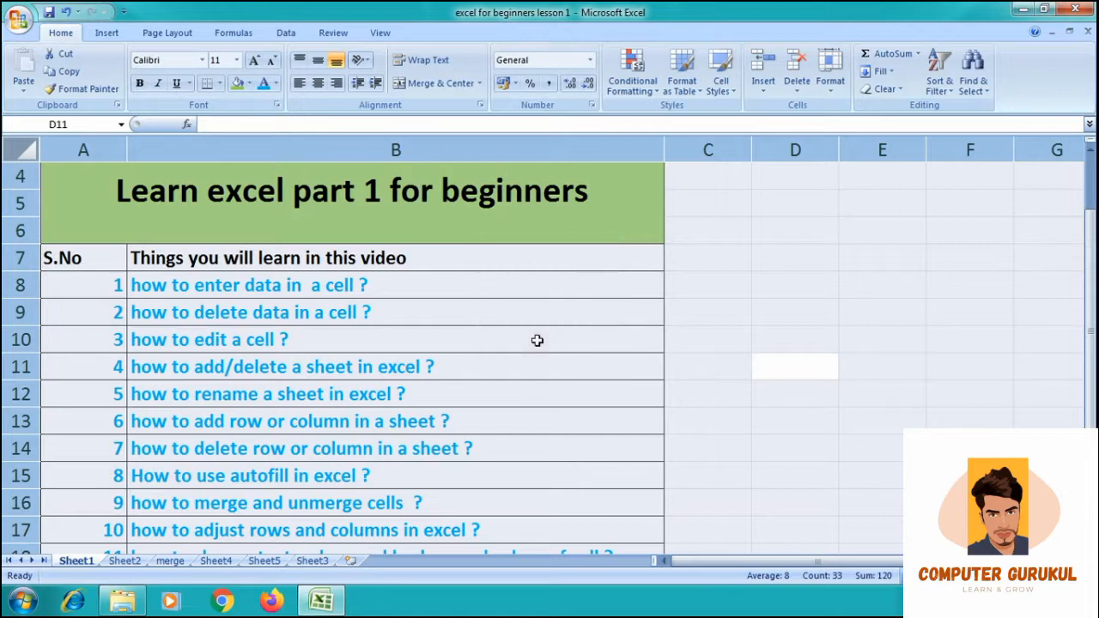
key(Delete)
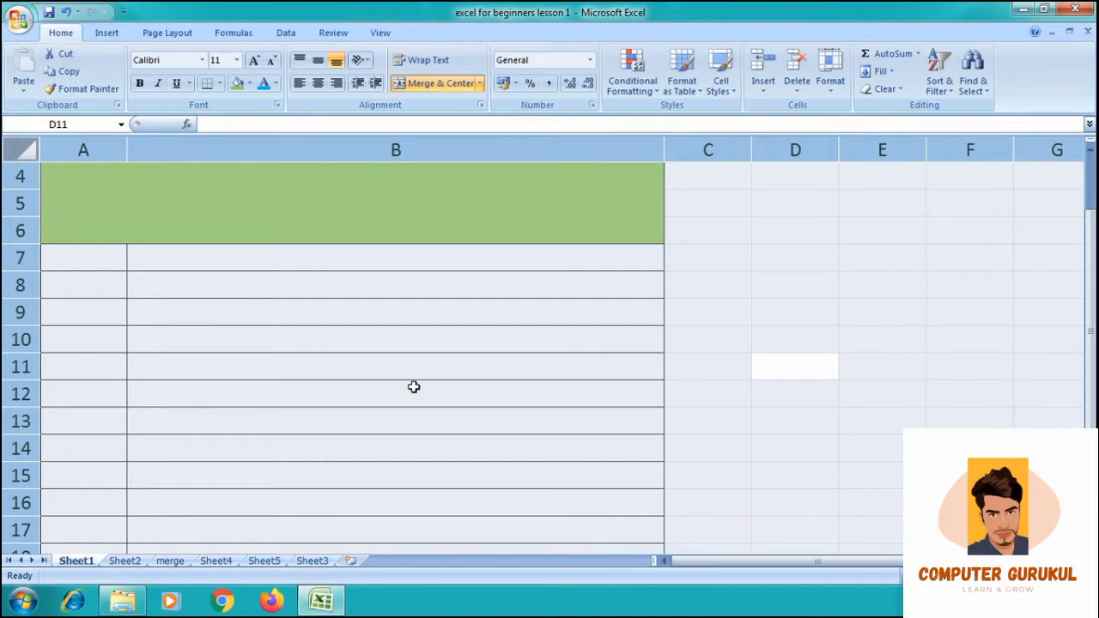
key(ctrl+z)
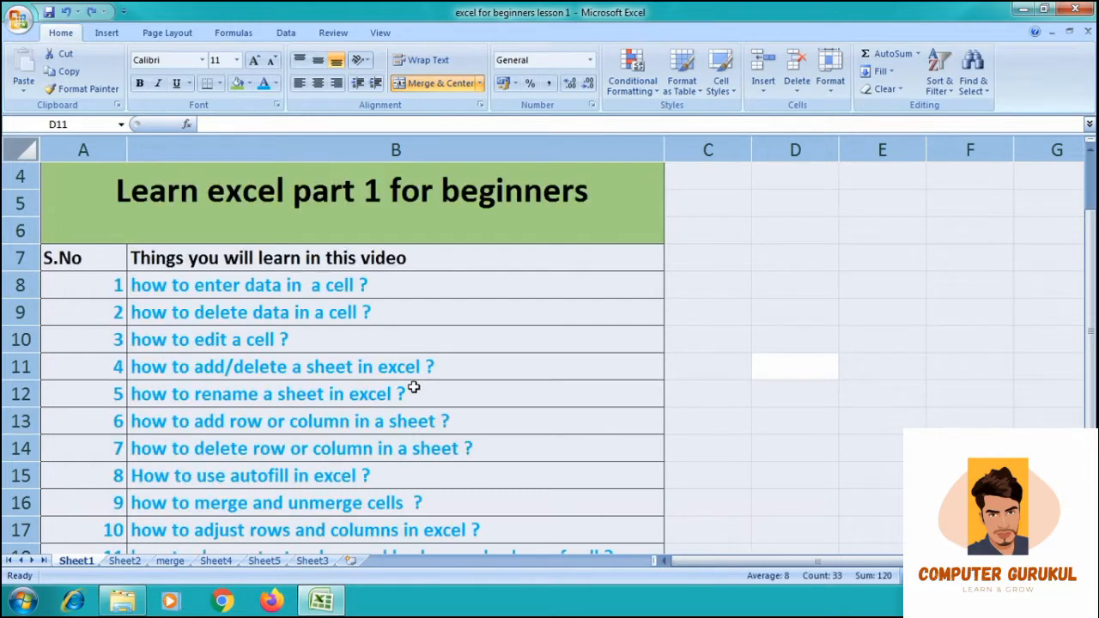
click(778, 412)
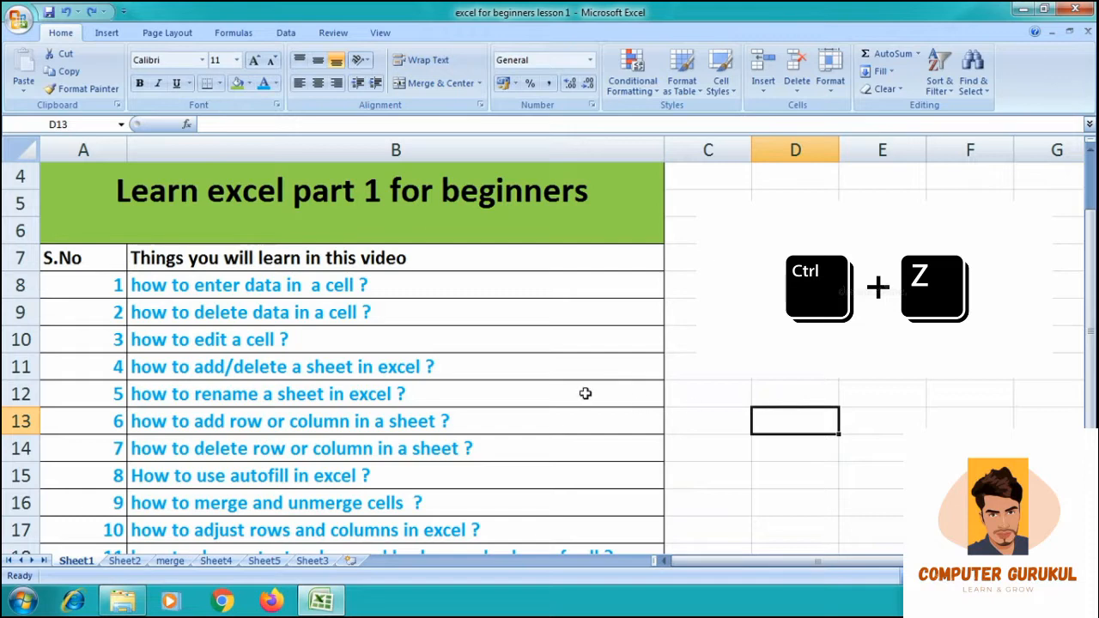
click(259, 342)
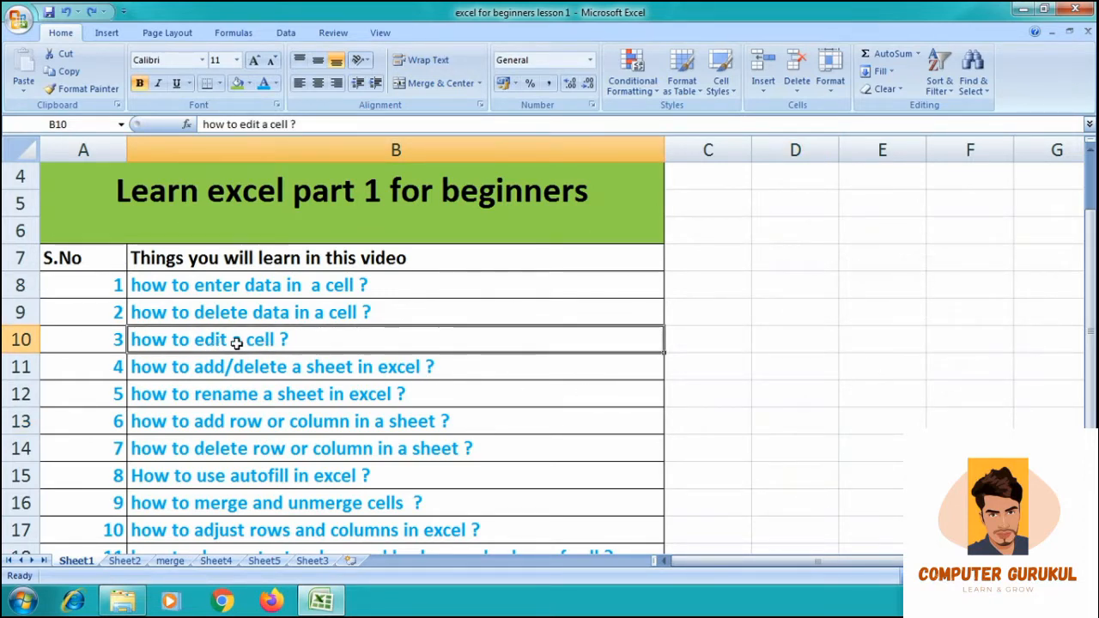
Step: Capitalize the "b" in the green title banner so it reads "Learn excel part 1 for Beginners"
click(698, 347)
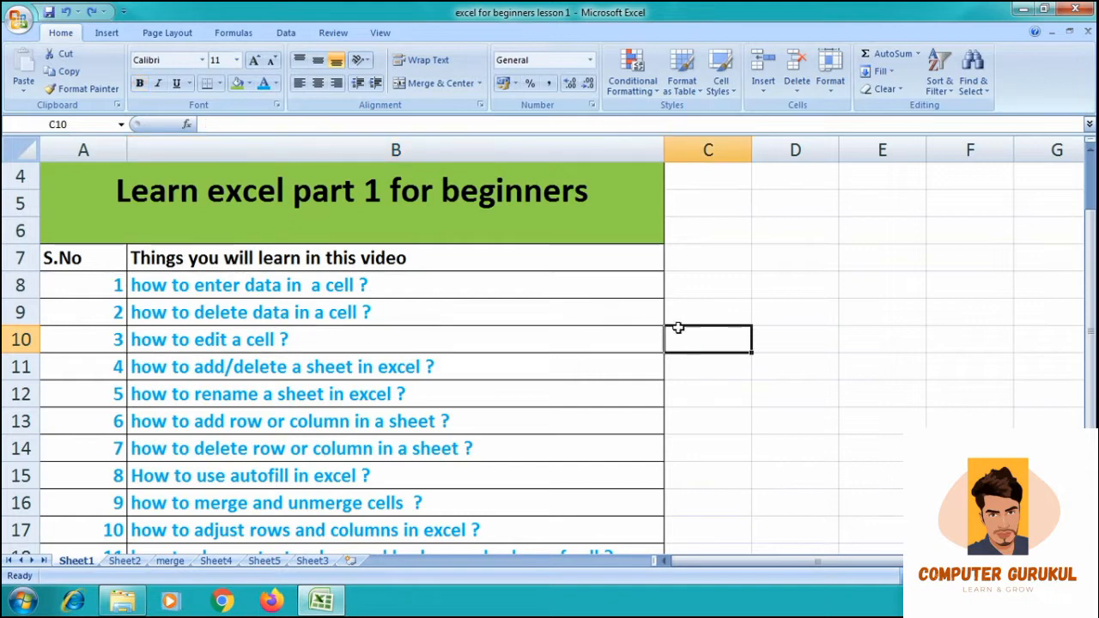
click(452, 203)
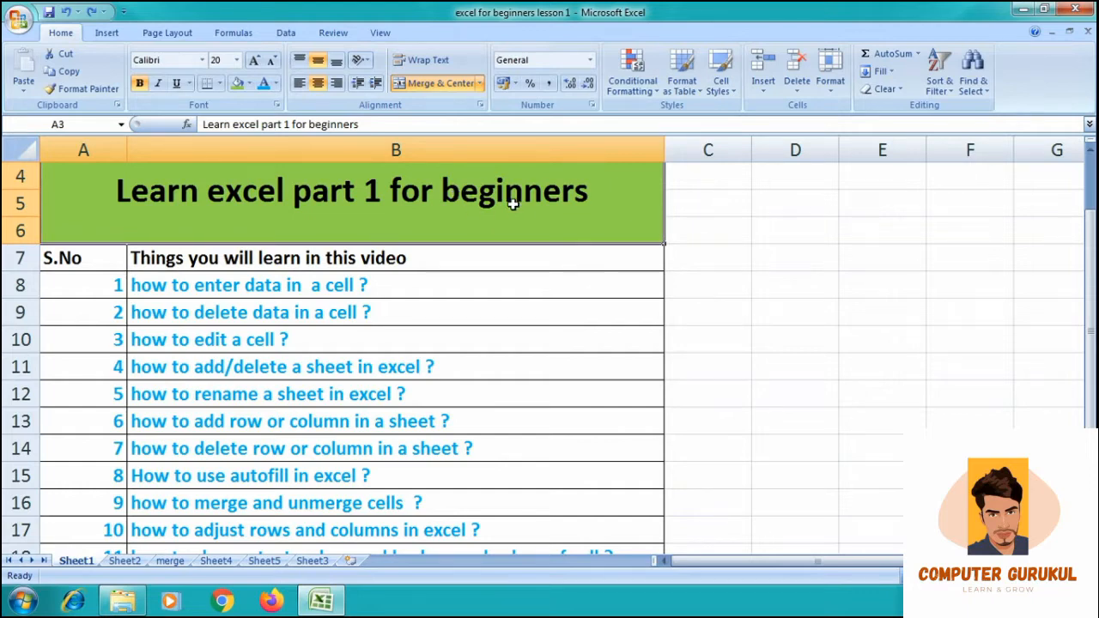
double_click(462, 193)
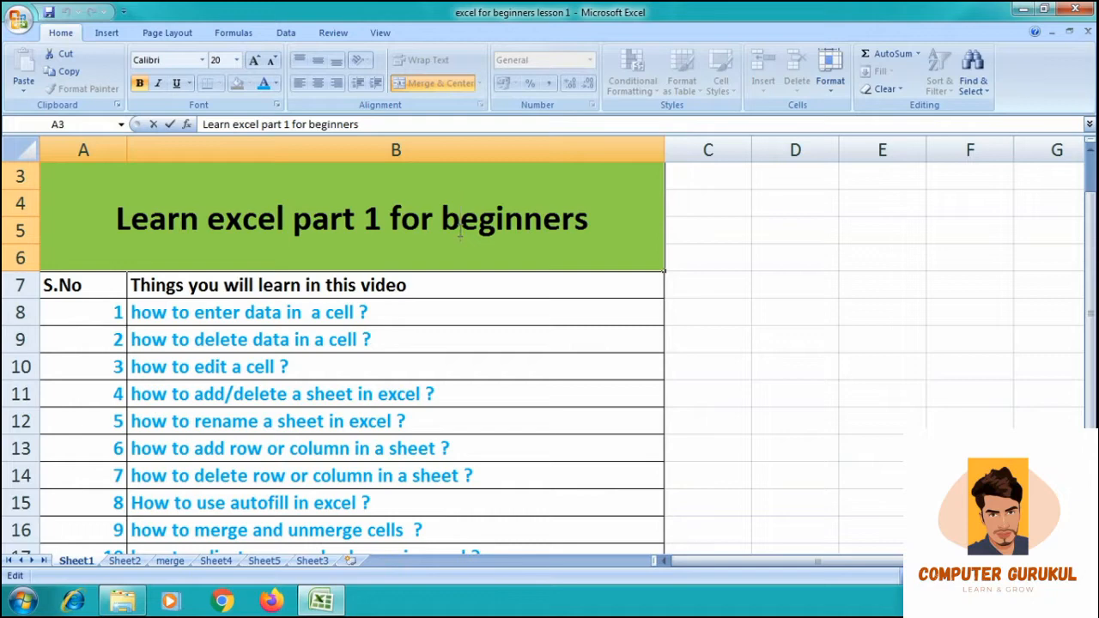
key(BackSpace)
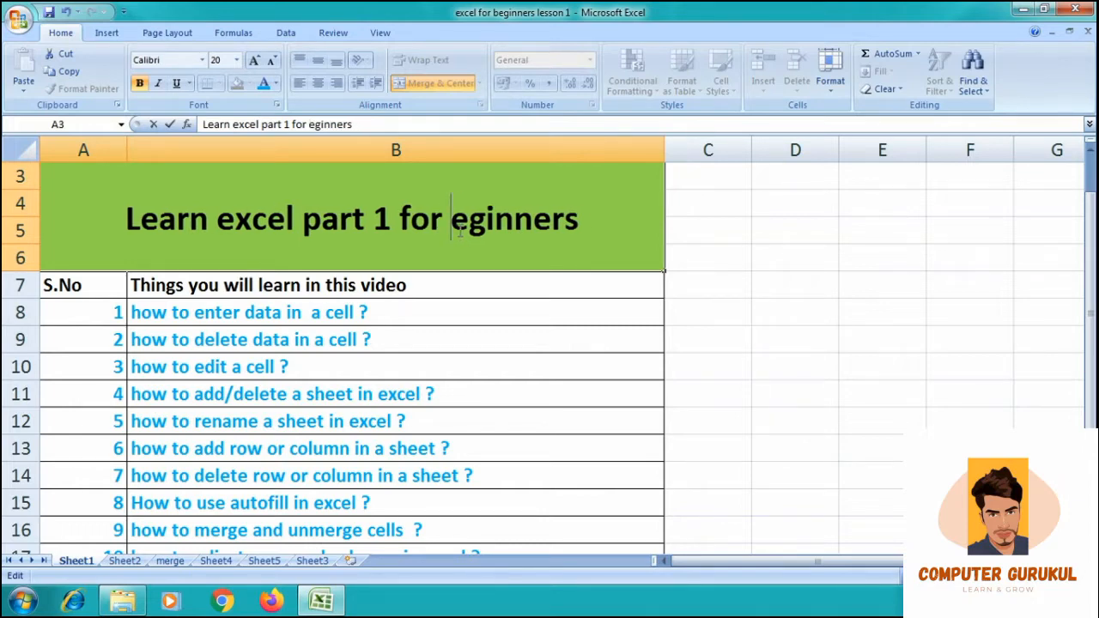
text(B)
click(730, 367)
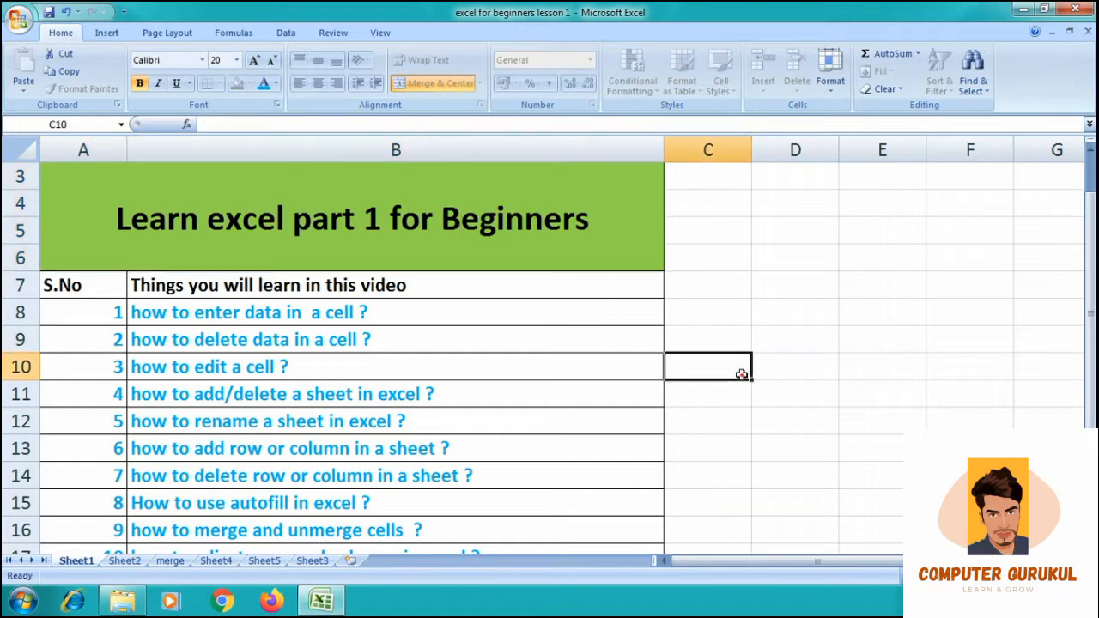
scroll(565, 369, down, 6)
click(564, 368)
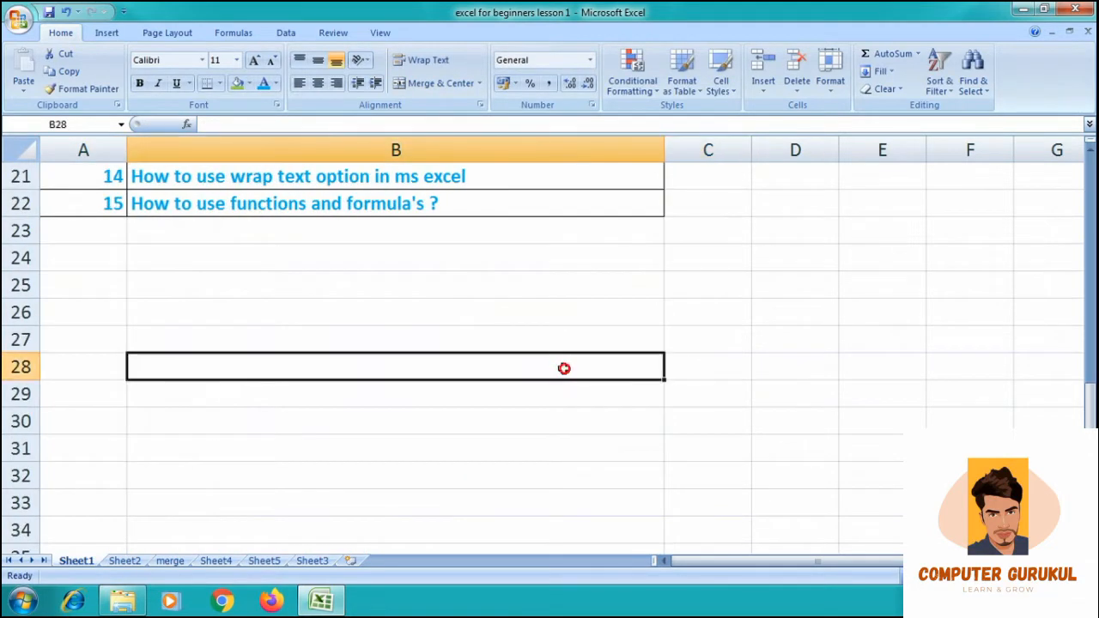
scroll(576, 365, up, 6)
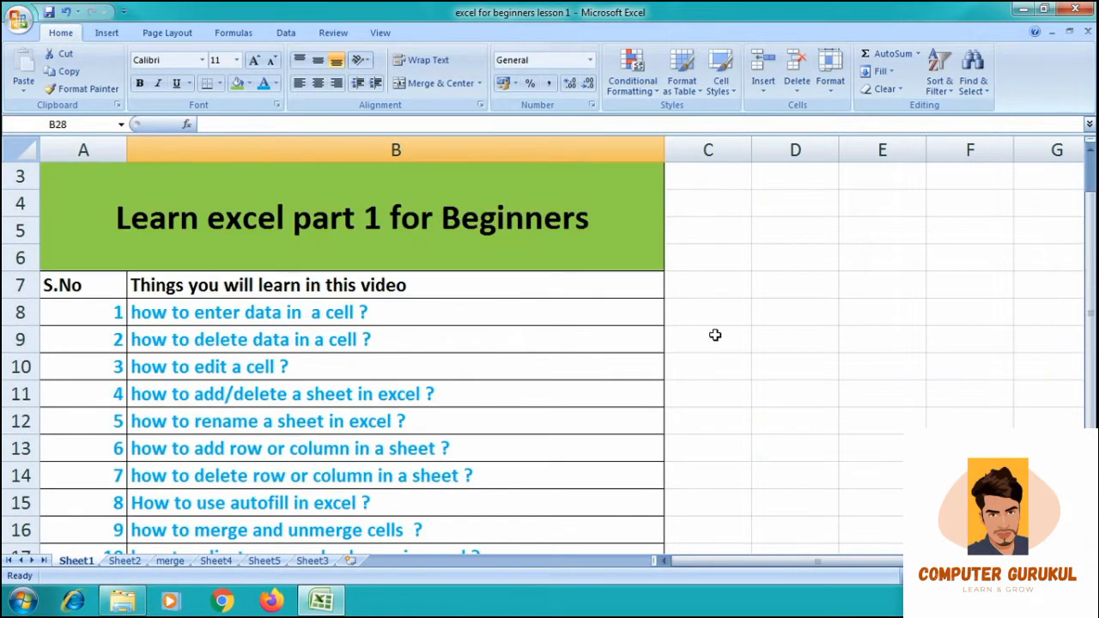
click(528, 357)
click(525, 400)
key(Down)
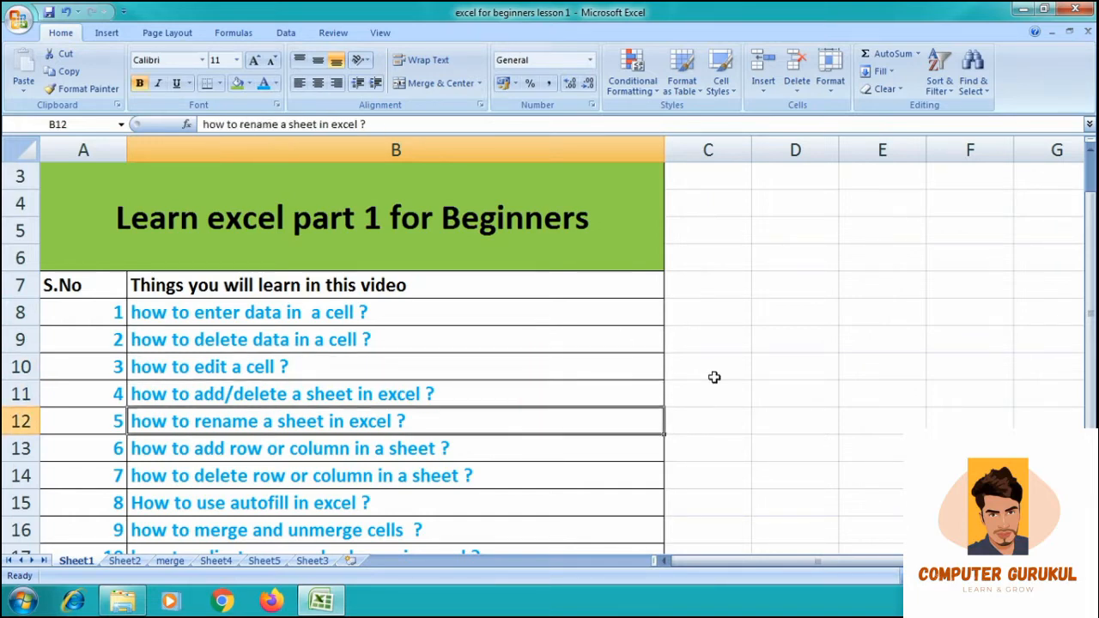
Step: Edit cell B9 in place, capitalizing its first letter so it reads "How to delete data in a cell ?"
key(Up)
key(Up)
key(Up)
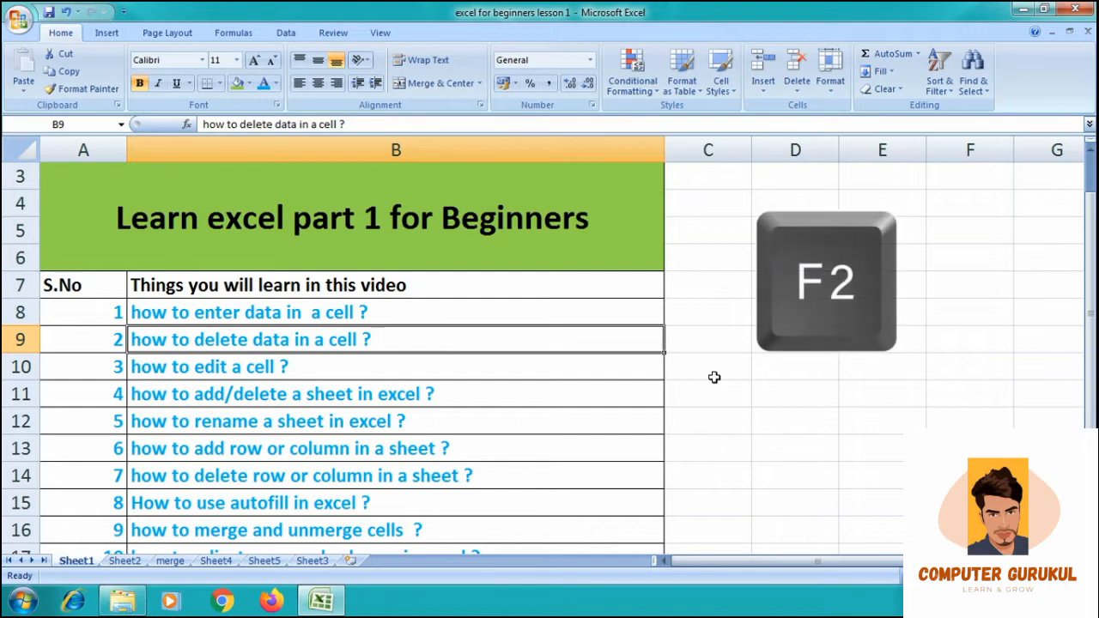
key(F2)
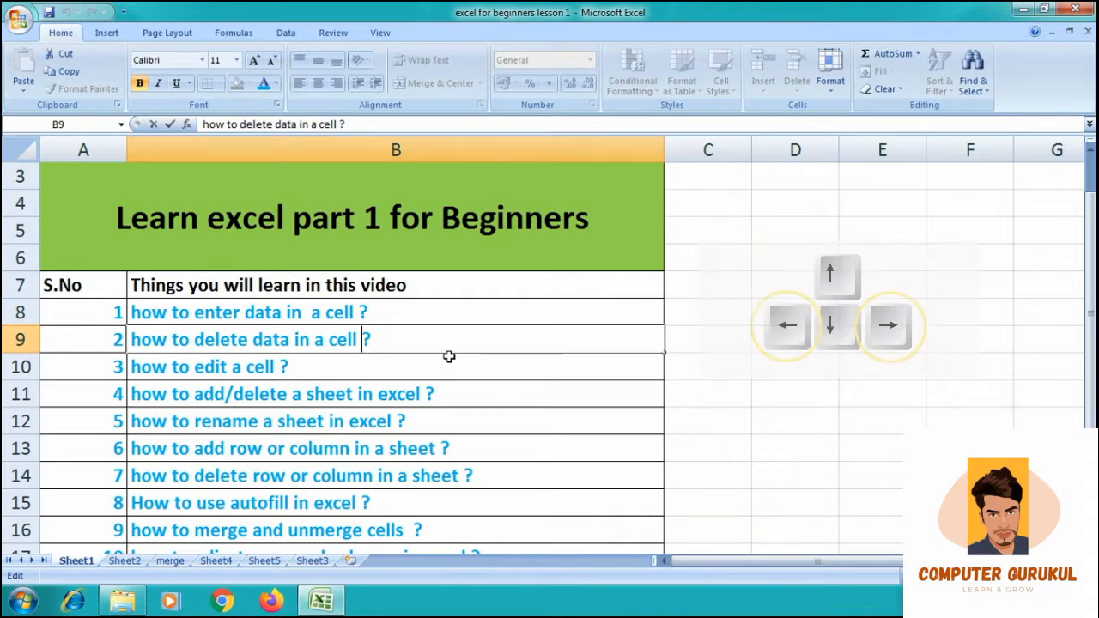
key(Left)
key(Left)
key(Left)
key(Left)
key(Left)
key(Left)
key(Left)
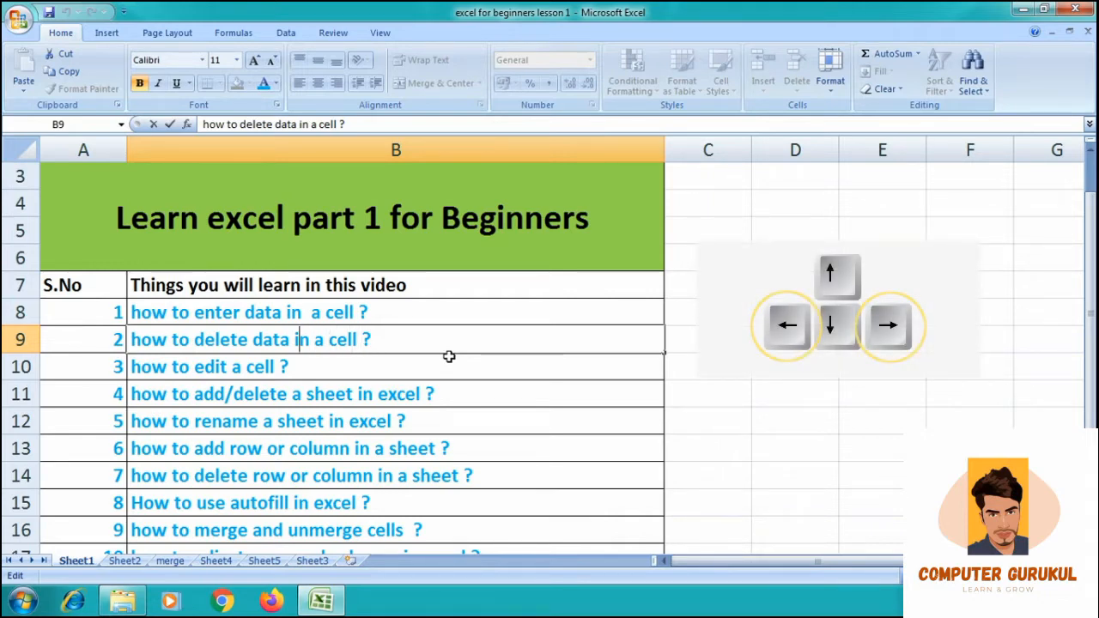
key(Left)
key(Left)
key(Left)
key(Left)
key(Left)
key(Left)
key(Left)
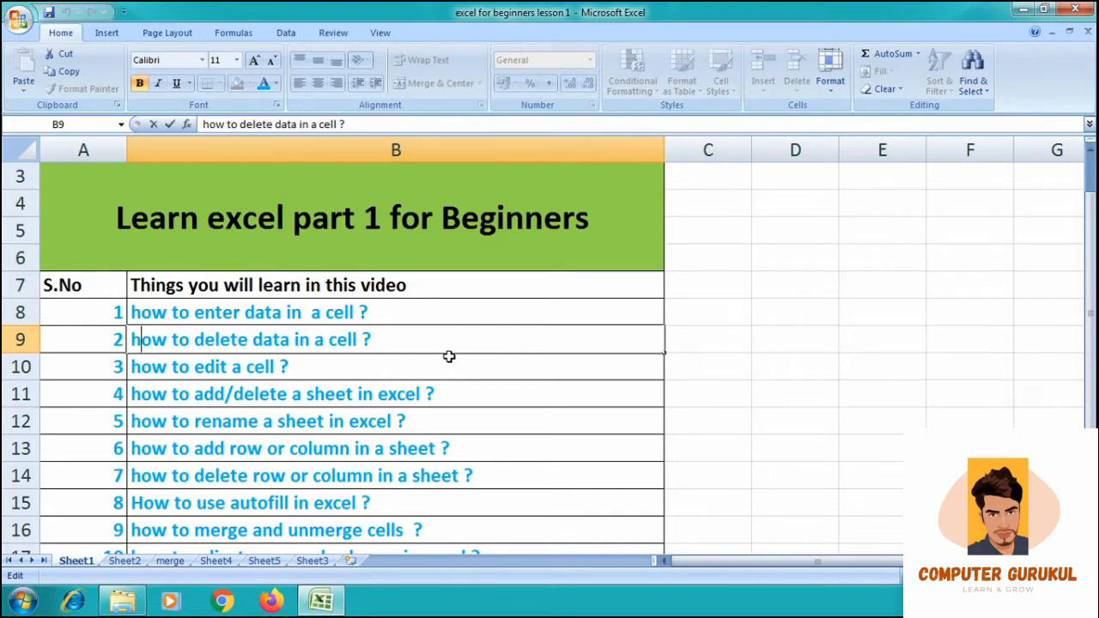
key(BackSpace)
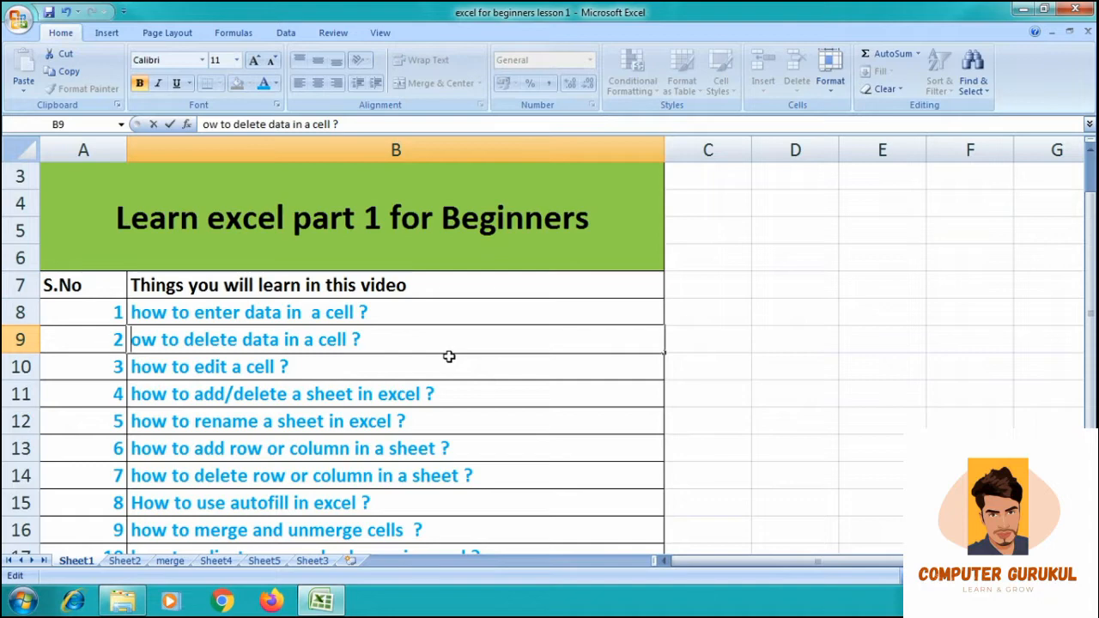
text(H)
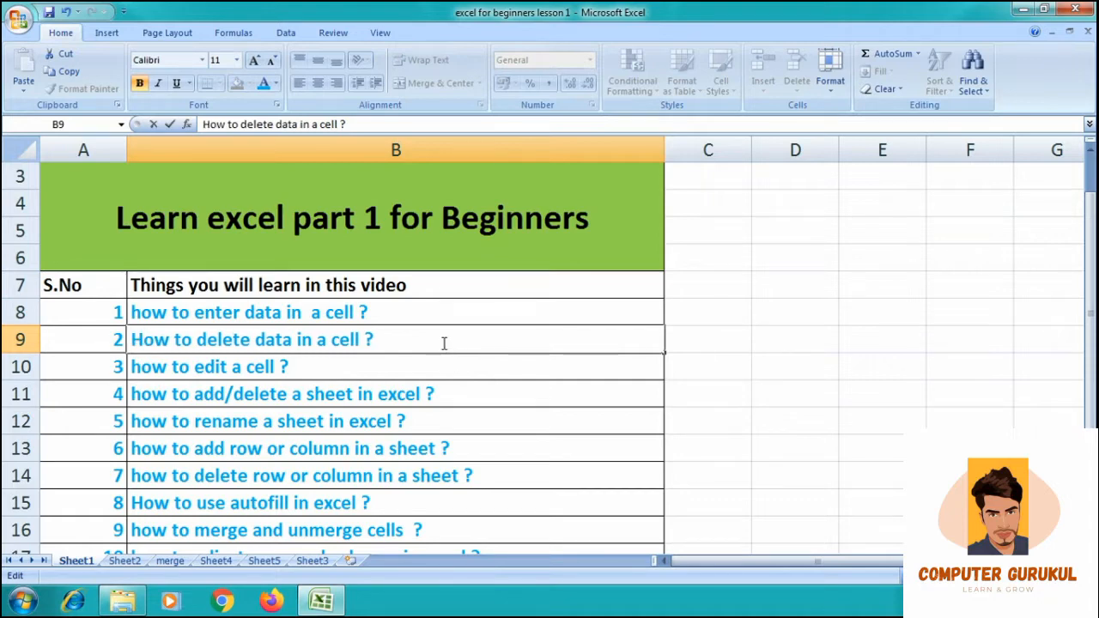
key(Return)
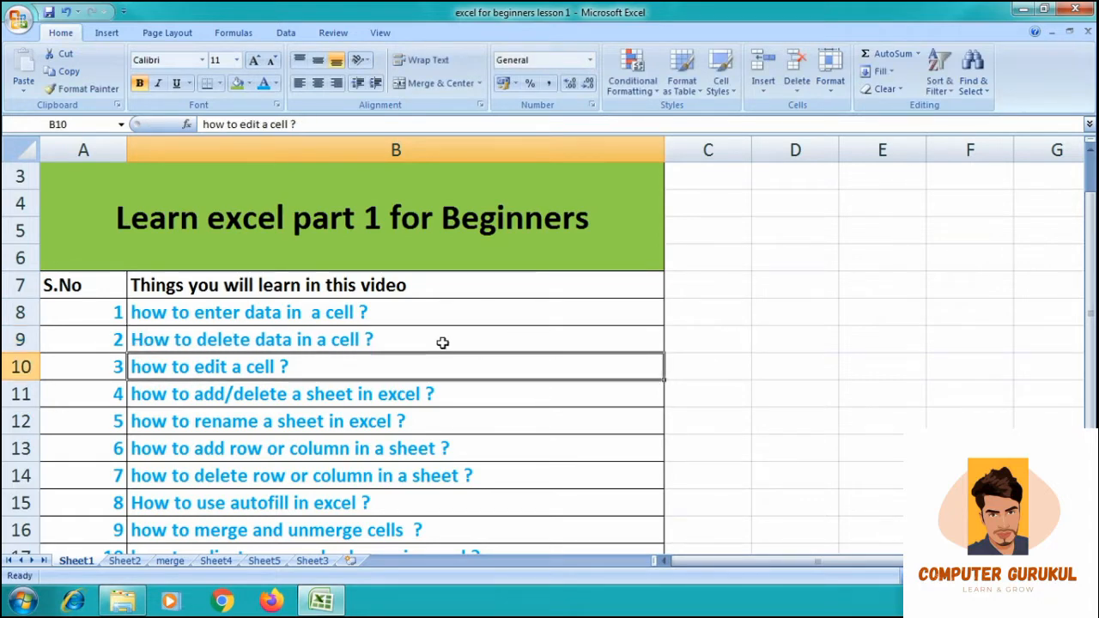
Step: Open cells B9 and B10 for in-cell editing one after the other, leaving edit mode each time
double_click(316, 339)
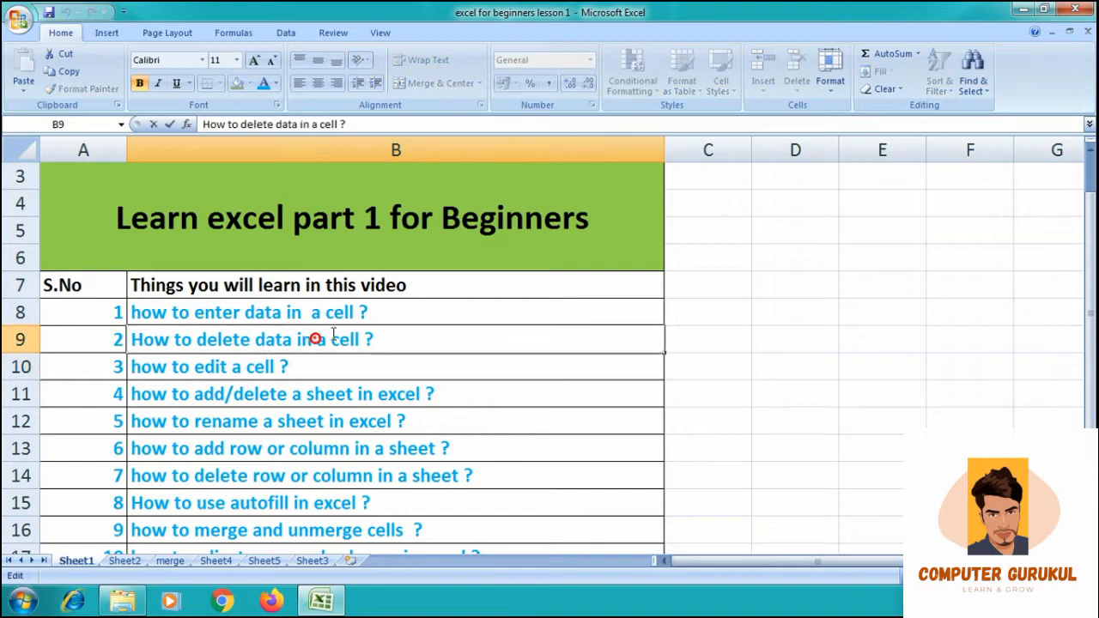
click(329, 366)
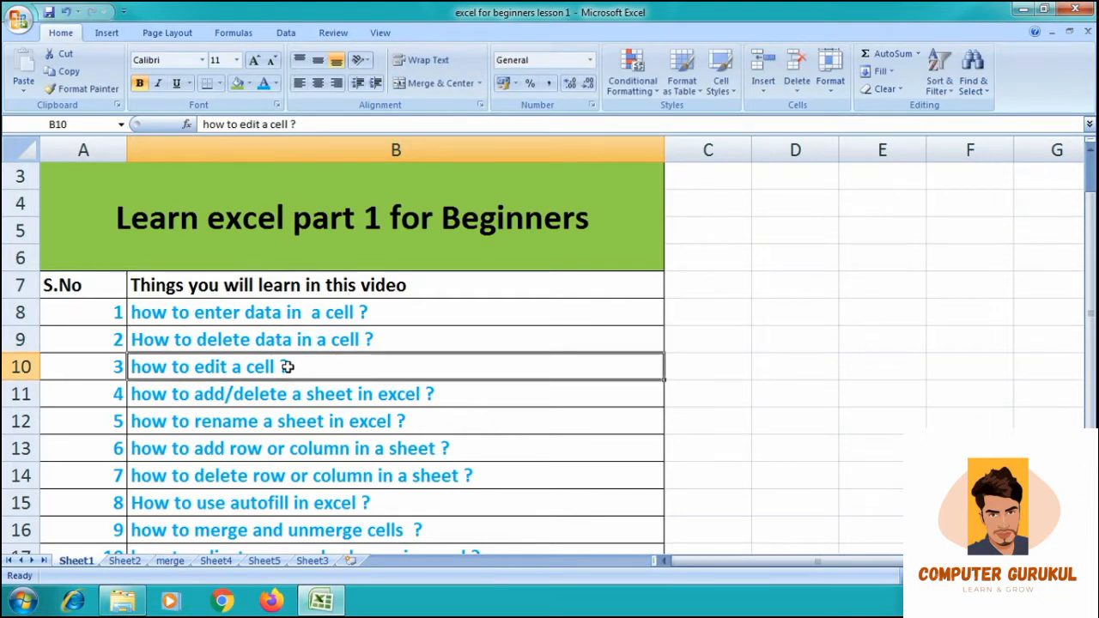
double_click(288, 367)
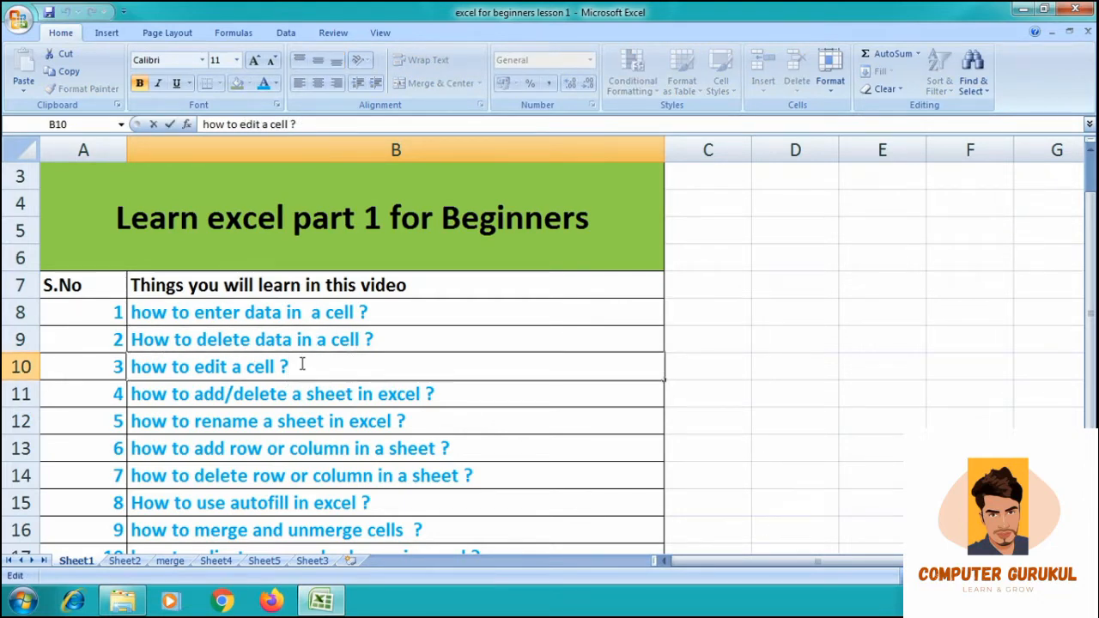
click(496, 430)
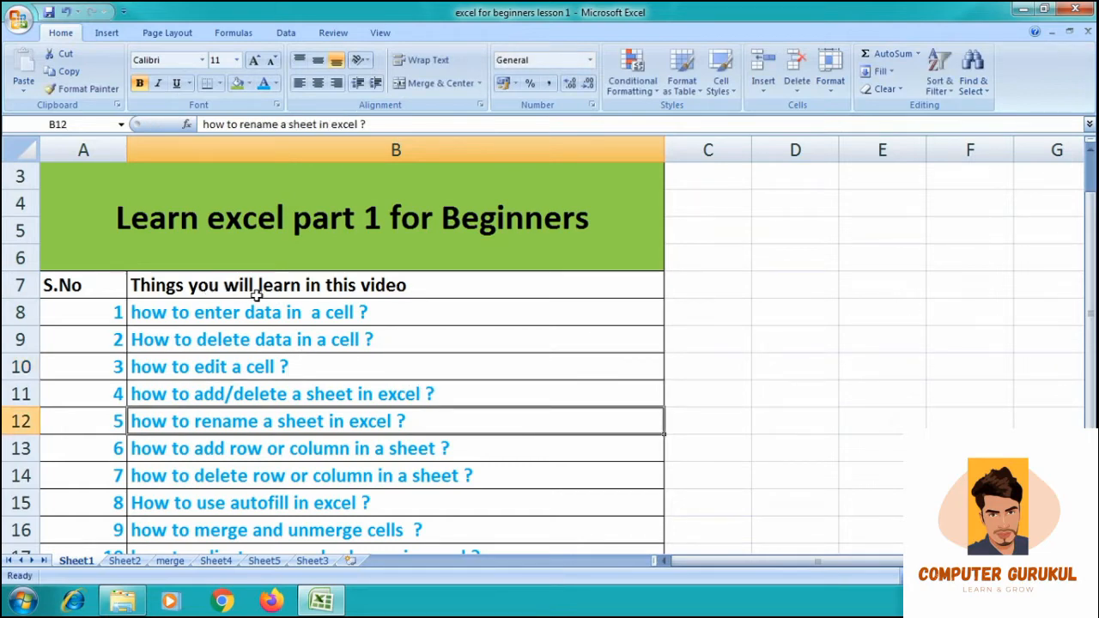
Step: Overwrite the heading in cell B7 with "fdjfl" and undo the replacement
click(419, 286)
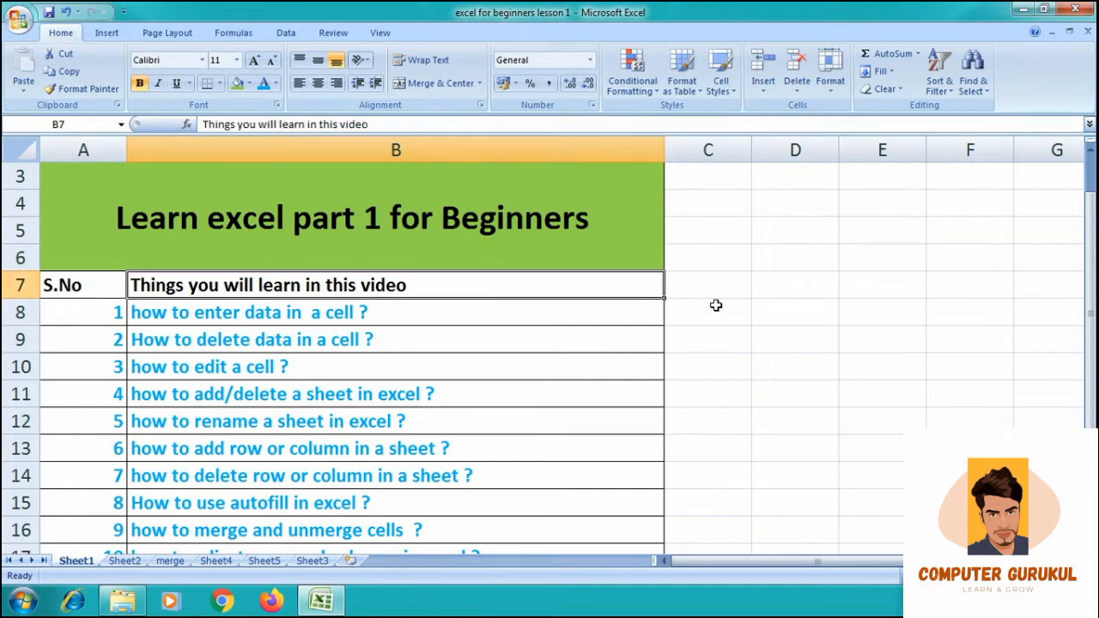
text(fdjfl)
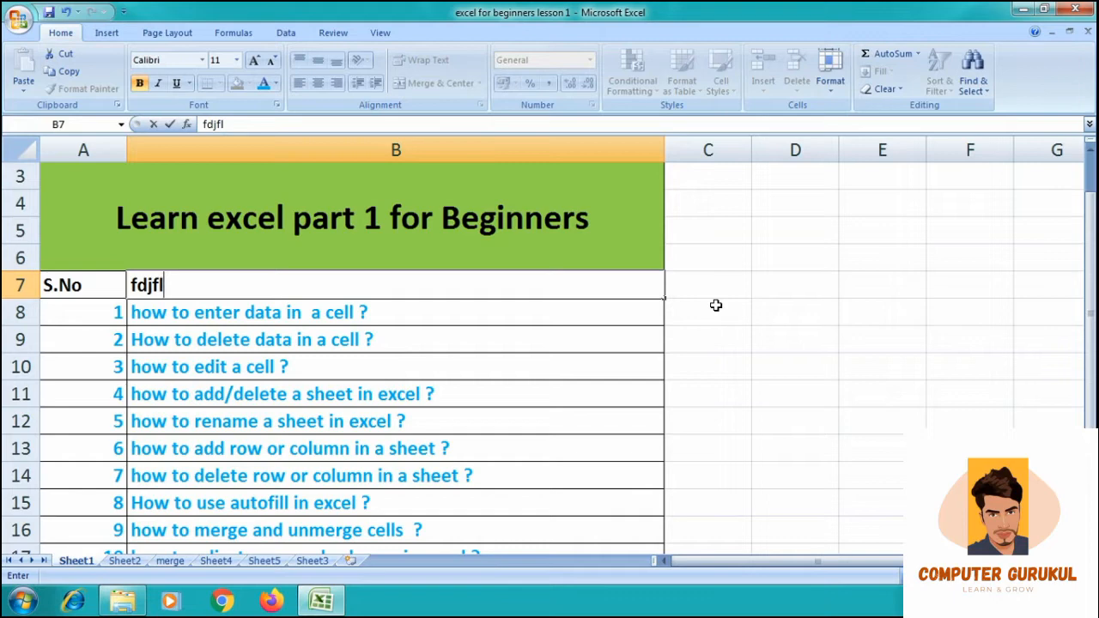
click(777, 379)
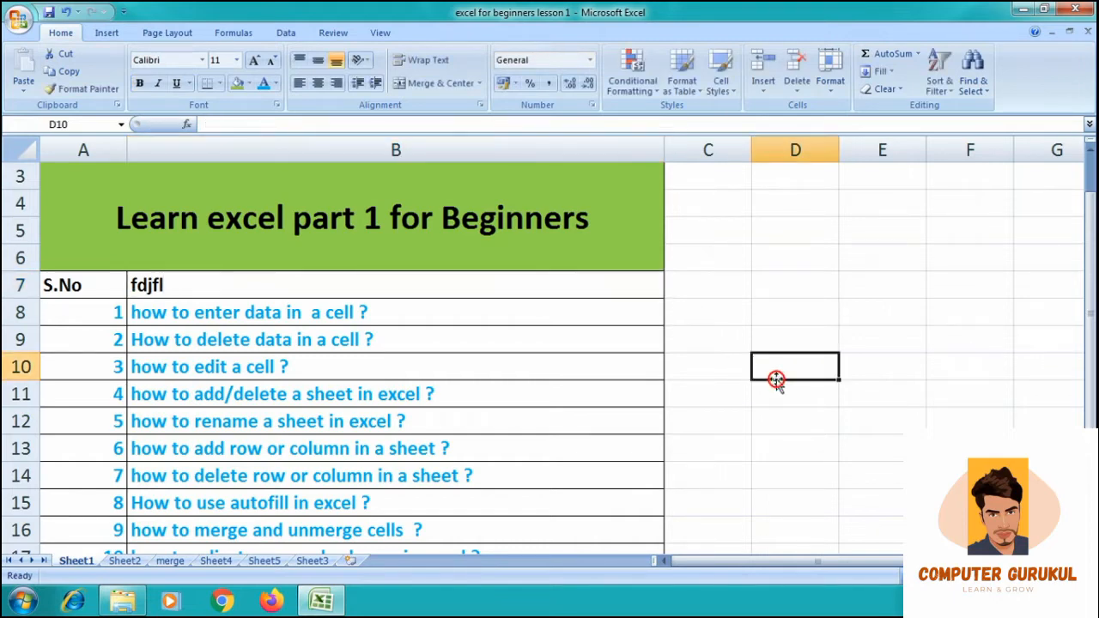
key(ctrl+z)
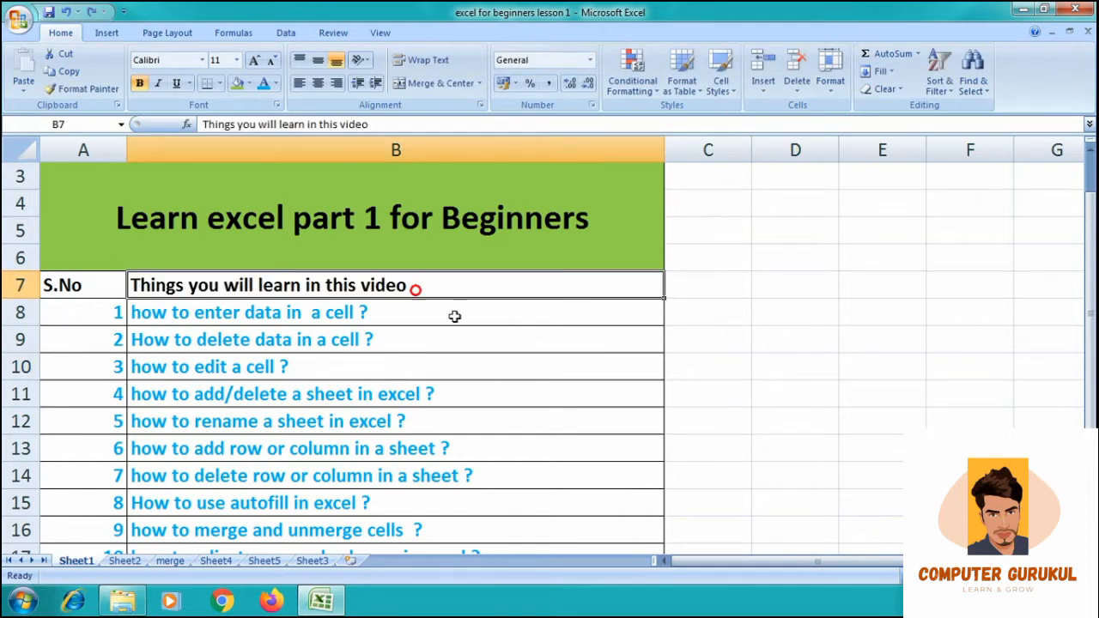
Step: Append "dfjlj" to the heading in cell B7 in edit mode, erase the added letters and commit the cell
key(F2)
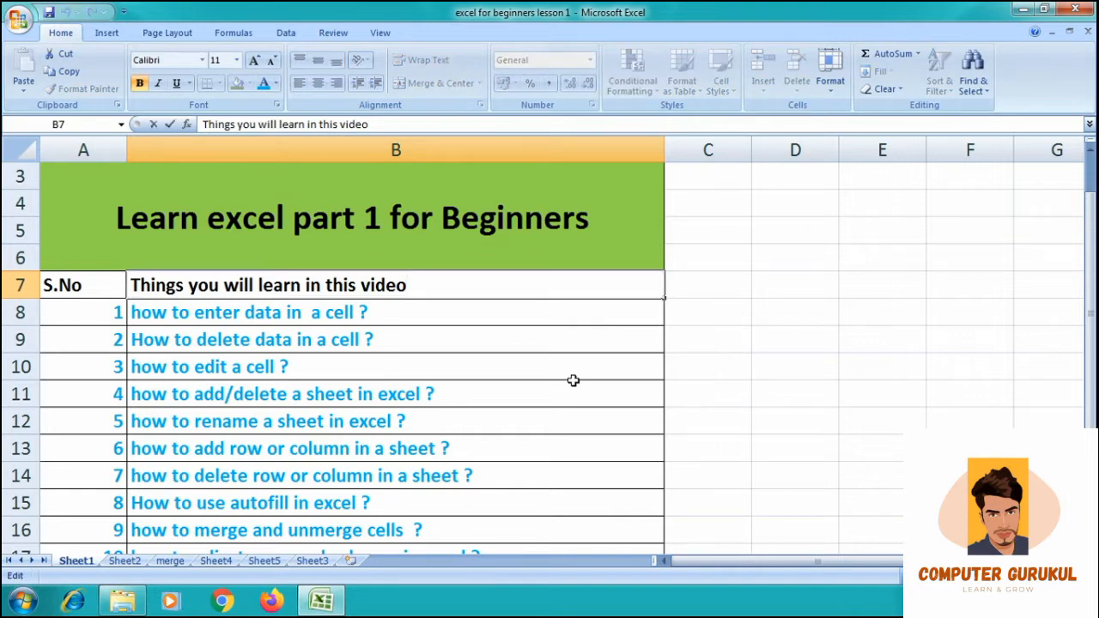
text(dfjlj)
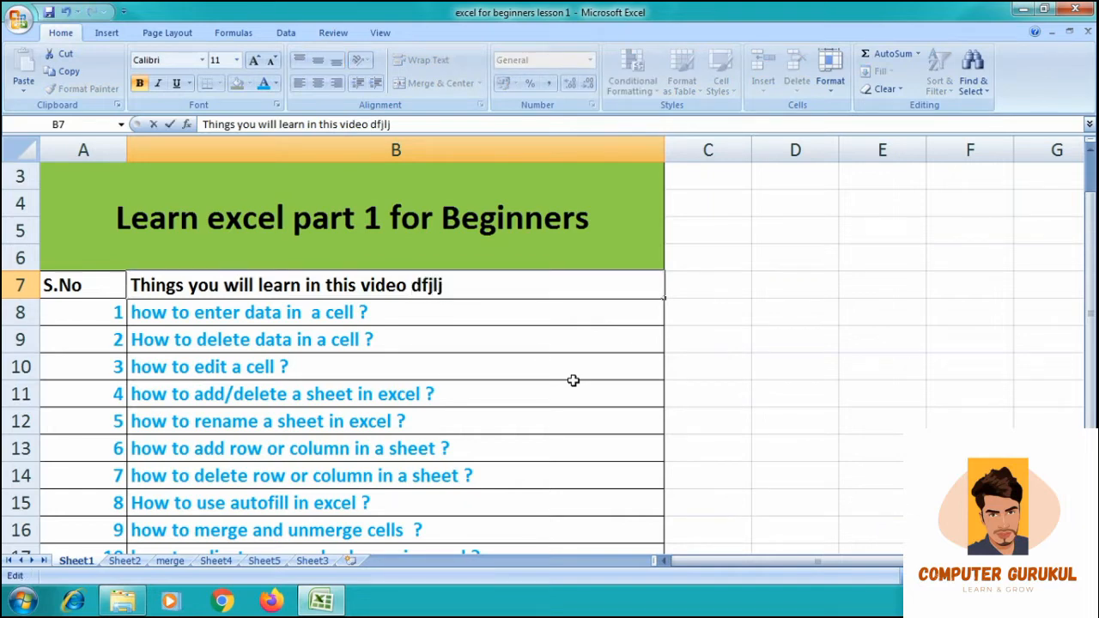
key(BackSpace)
key(BackSpace)
key(BackSpace)
key(BackSpace)
key(BackSpace)
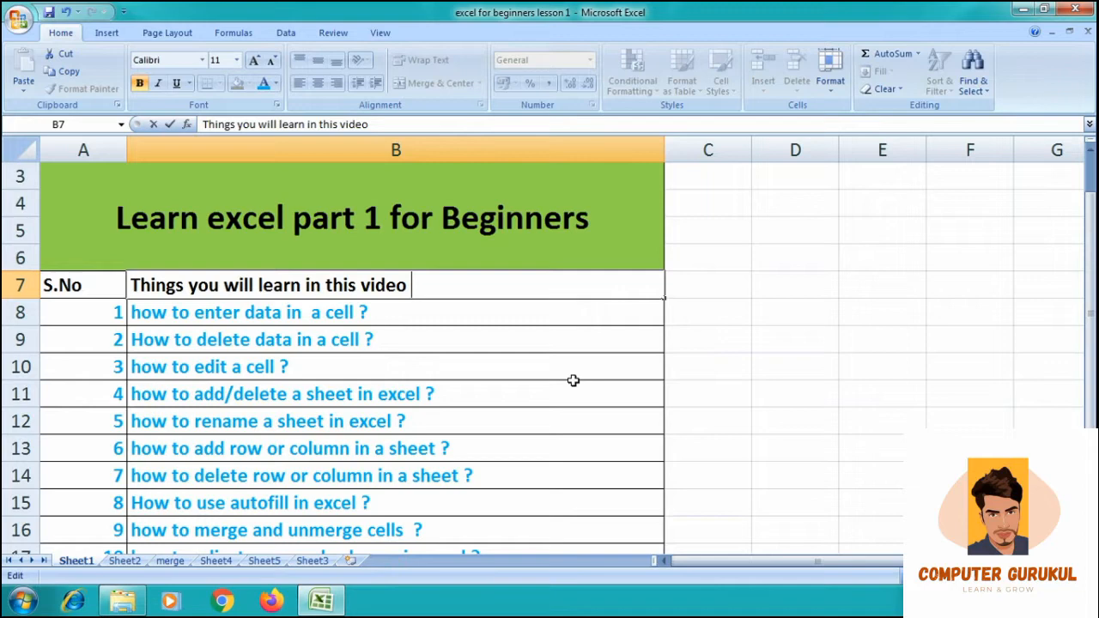
key(Return)
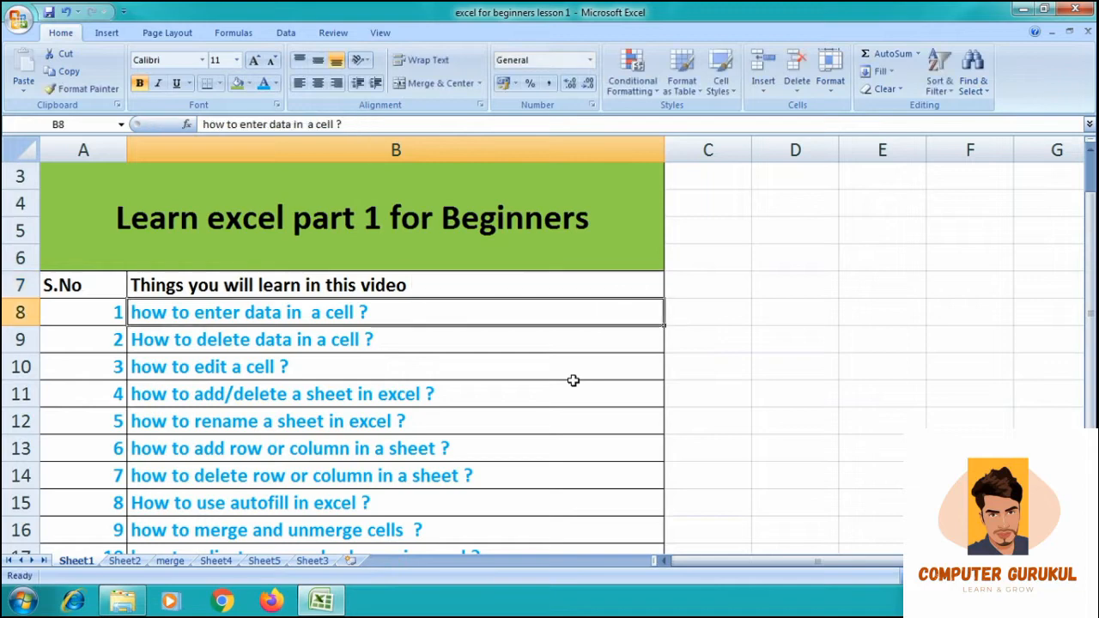
Step: Select the add/delete sheet topic in B11, view the Sheet2 and merge worksheets, and return to Sheet1
click(342, 397)
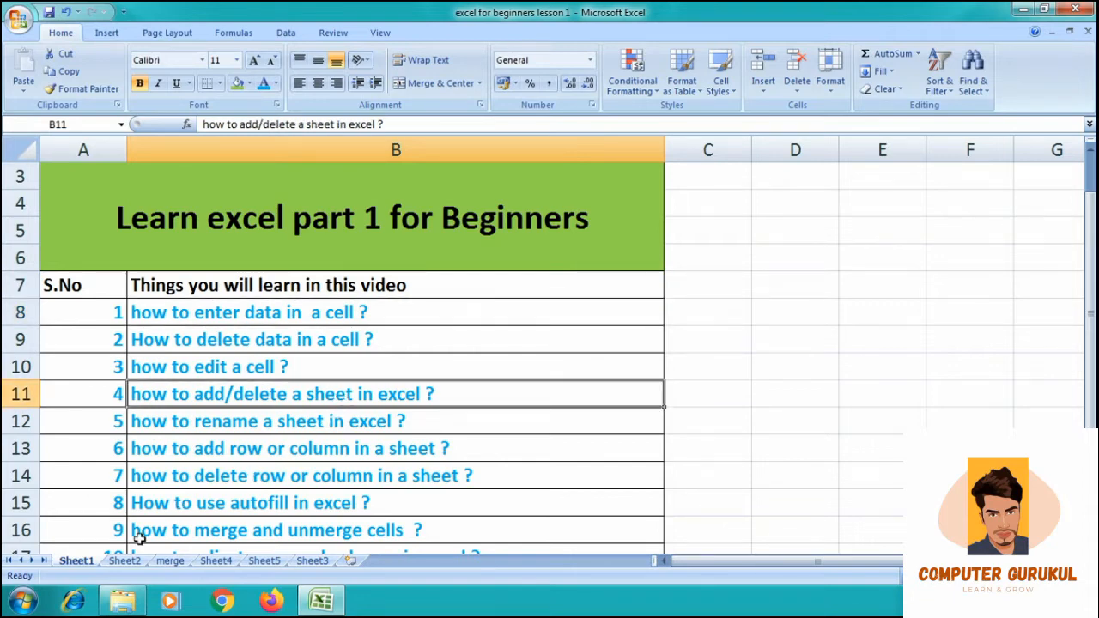
click(126, 563)
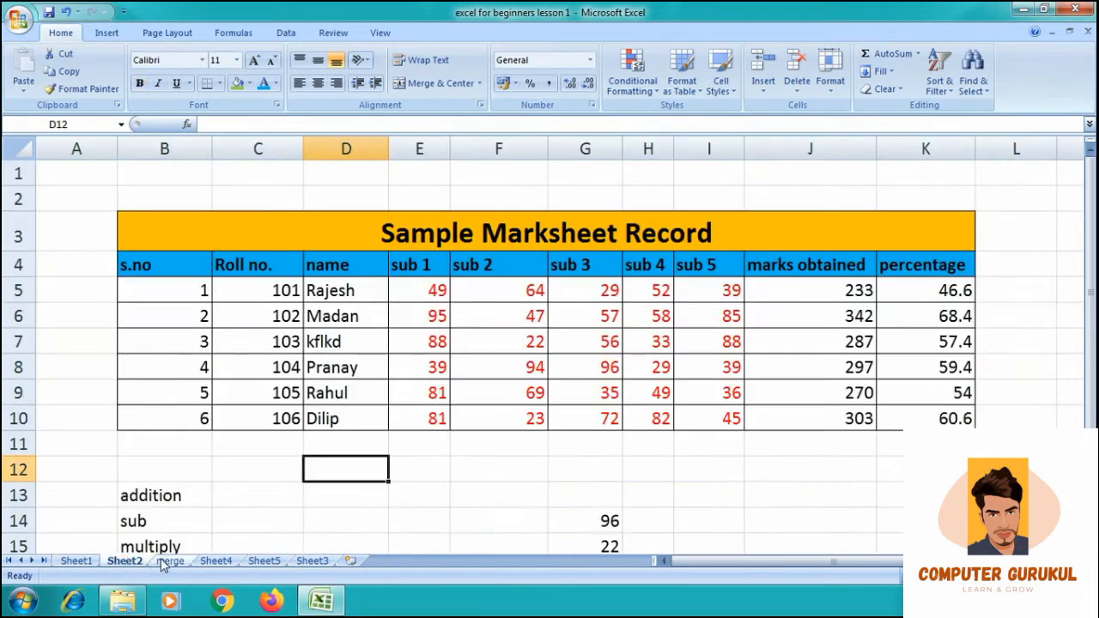
click(169, 561)
click(71, 563)
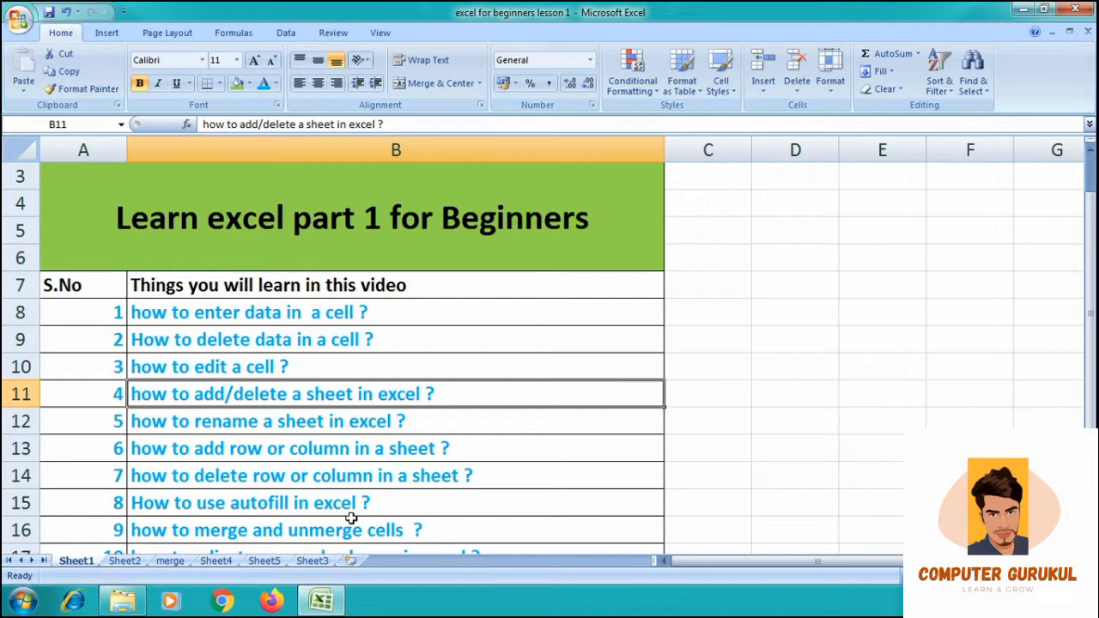
Step: Insert three blank worksheets after Sheet3 and switch through the new sheets, ending on the one next to Sheet3
click(351, 563)
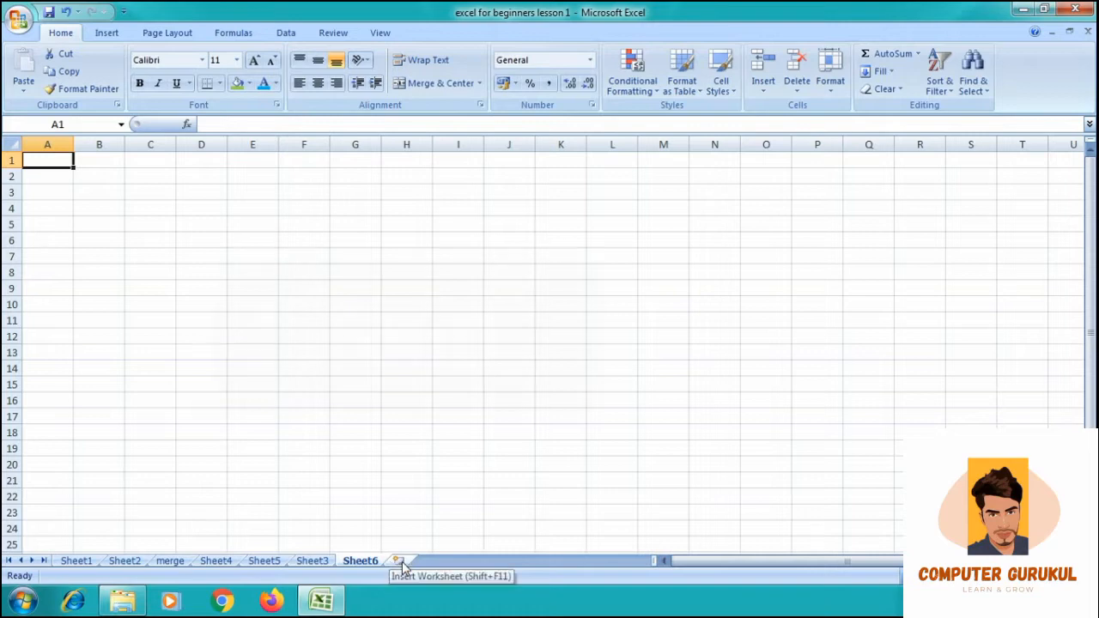
key(shift+F11)
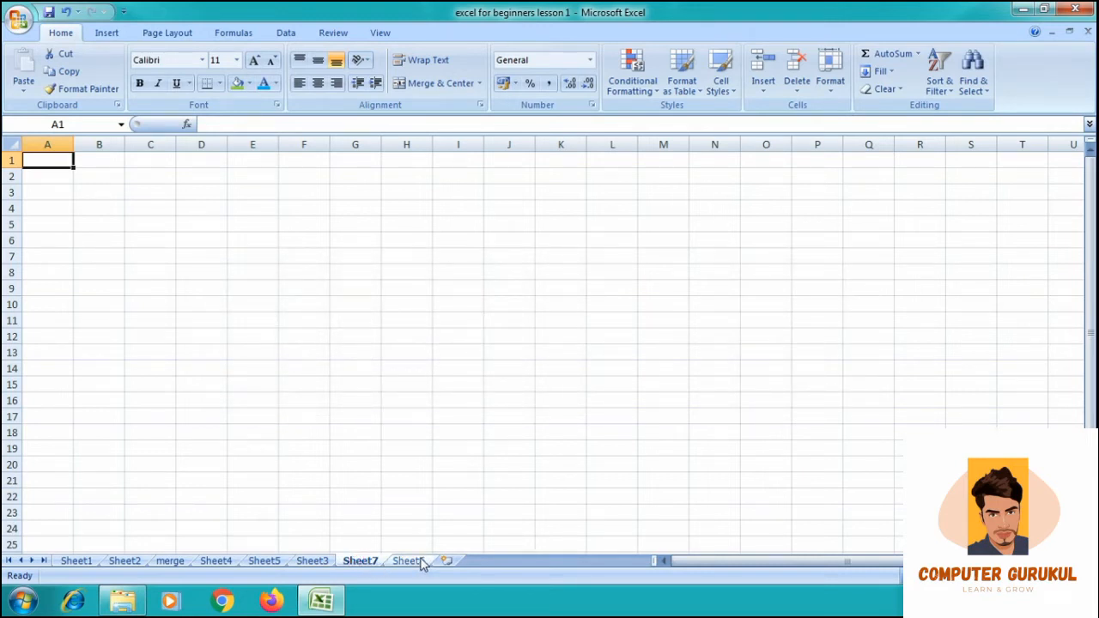
key(shift+F11)
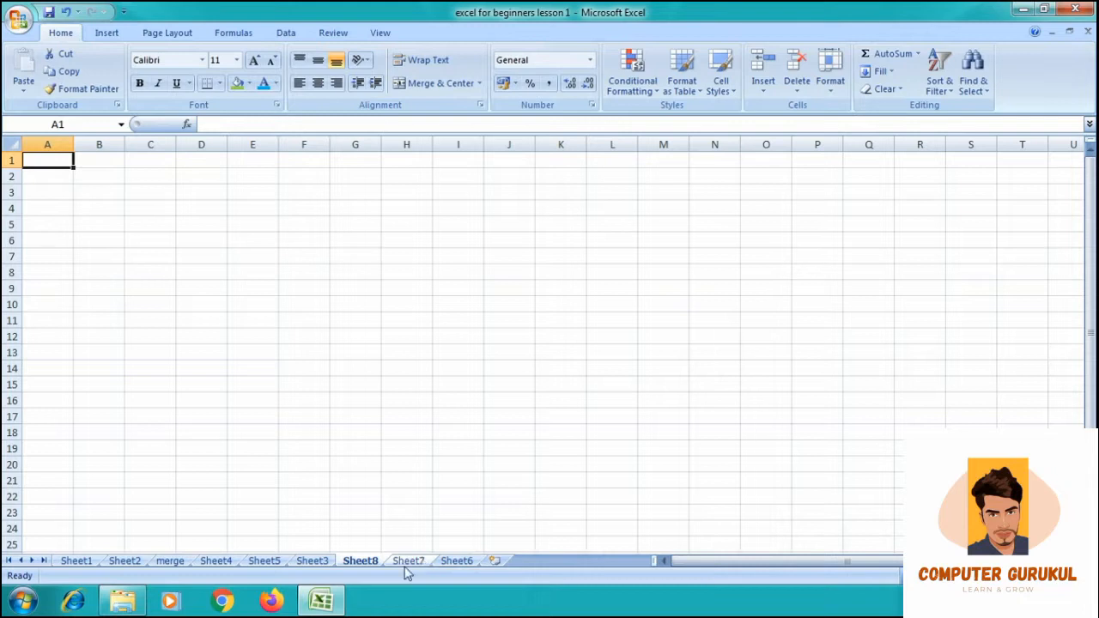
click(395, 560)
click(457, 561)
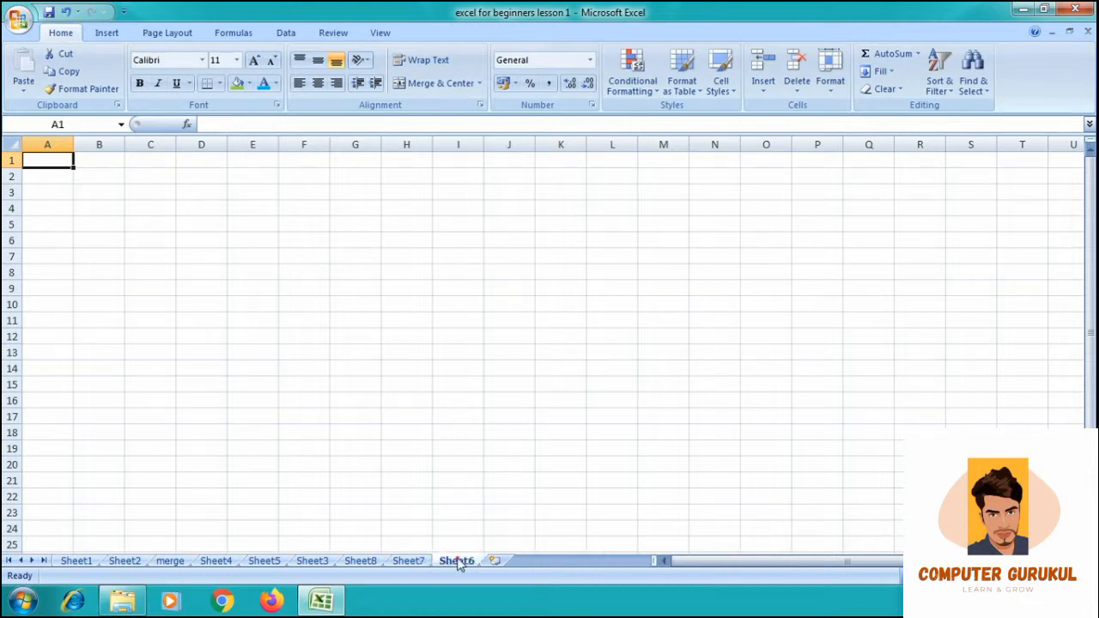
click(371, 562)
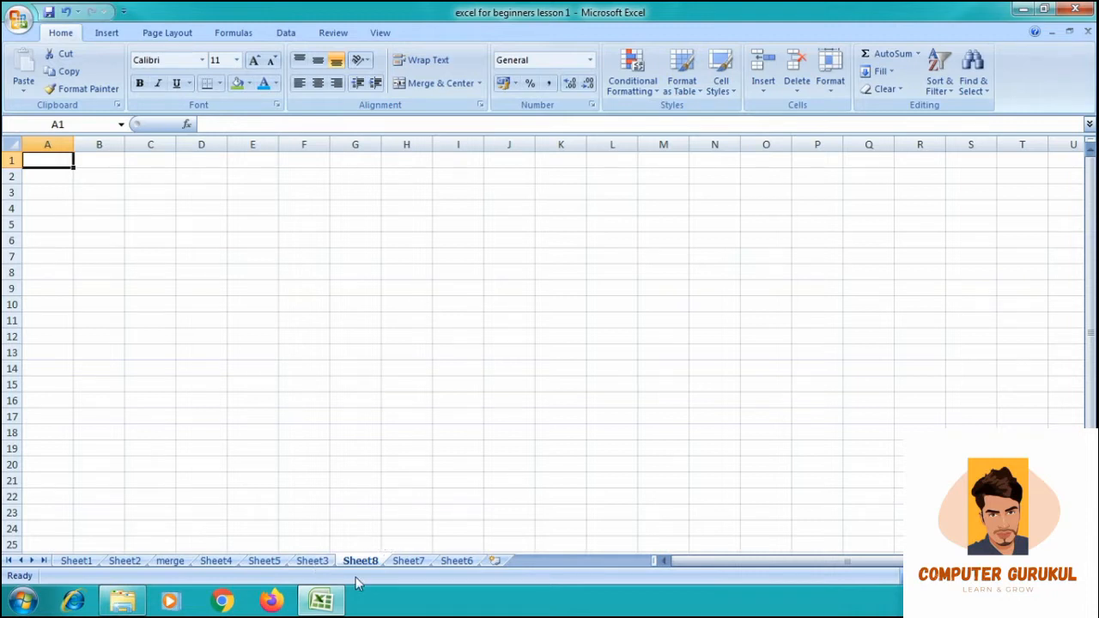
Step: Delete the worksheets Sheet6 and Sheet7 from the workbook
click(406, 562)
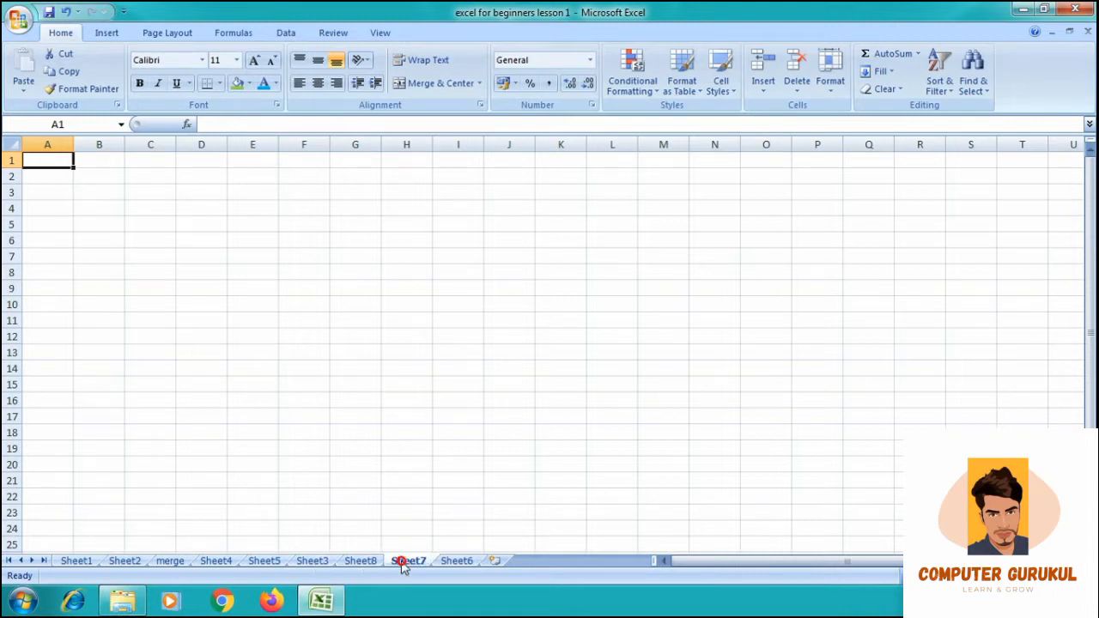
right_click(459, 563)
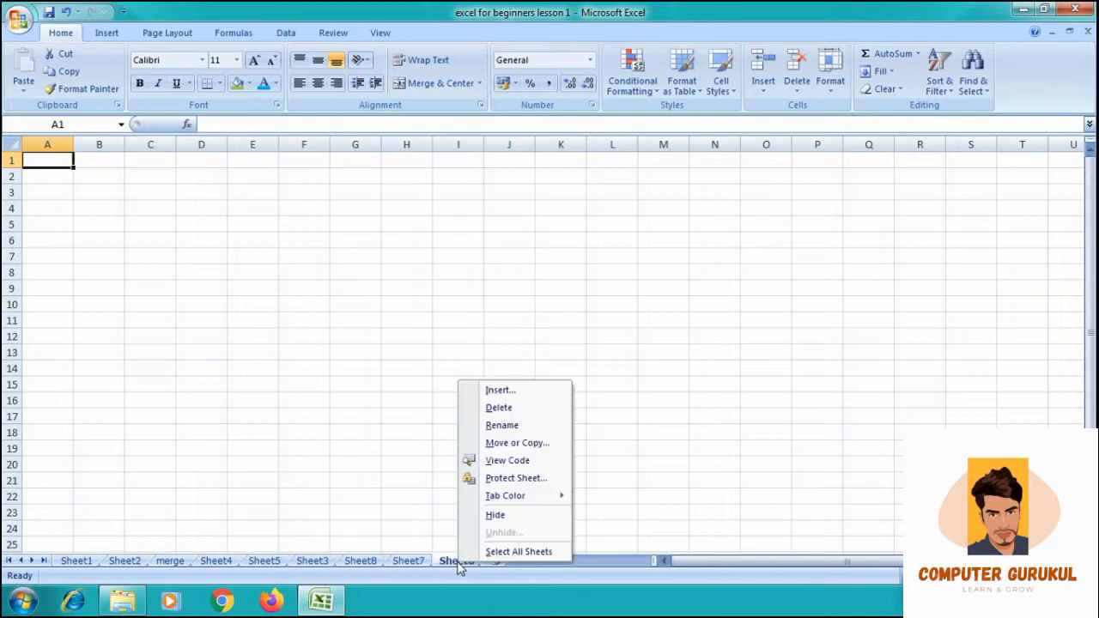
click(492, 410)
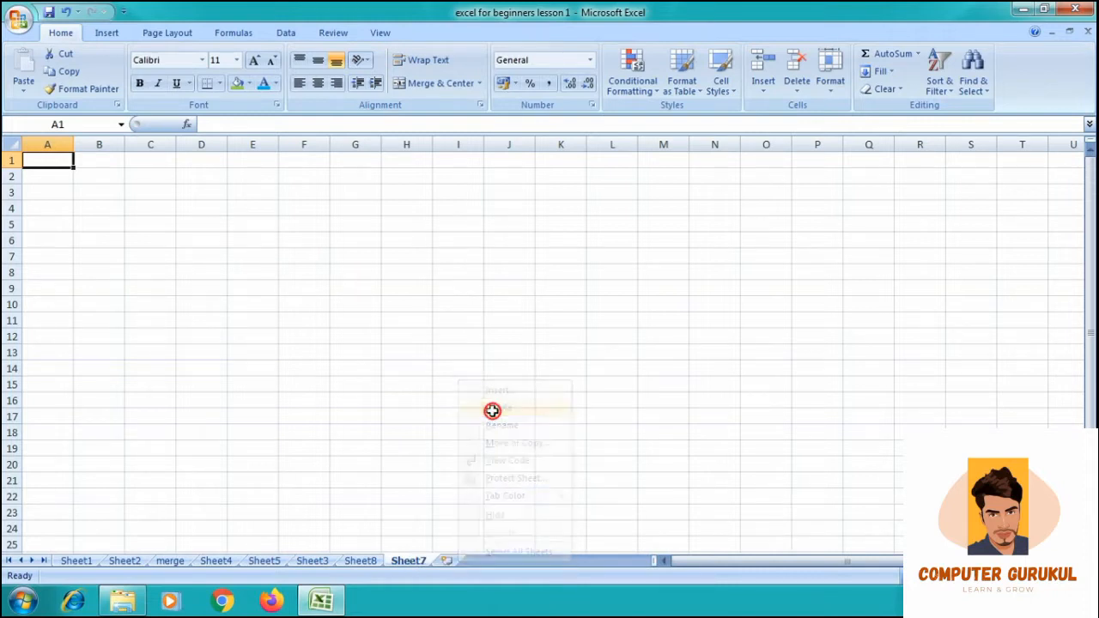
right_click(402, 565)
click(443, 409)
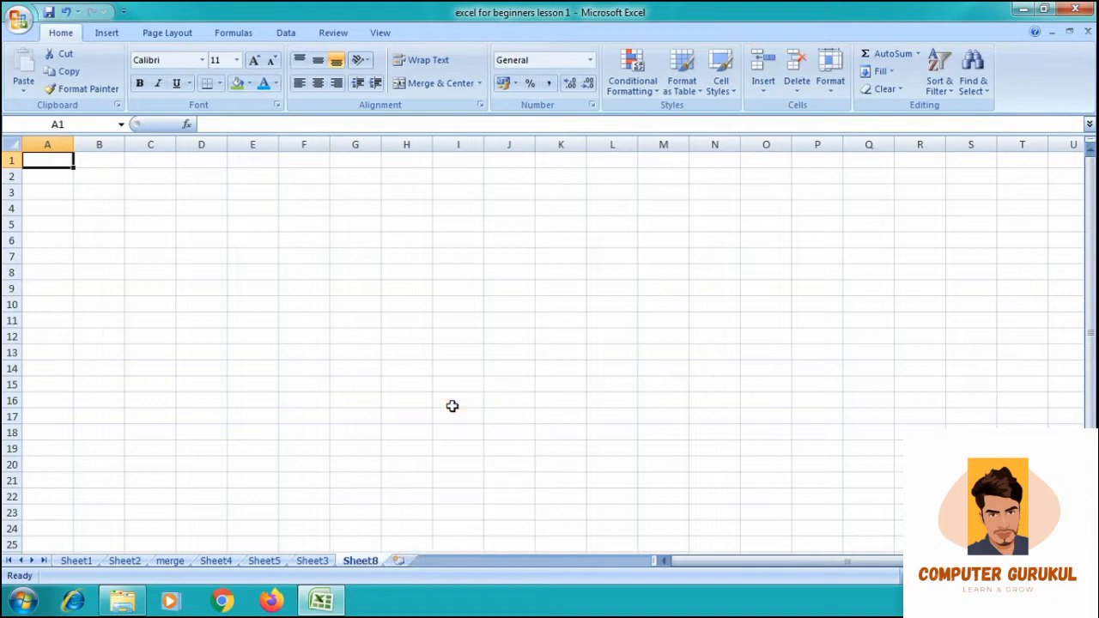
Step: Select the rename-sheet topic in B12 of Sheet1, and rename Sheet8 as abc
click(76, 561)
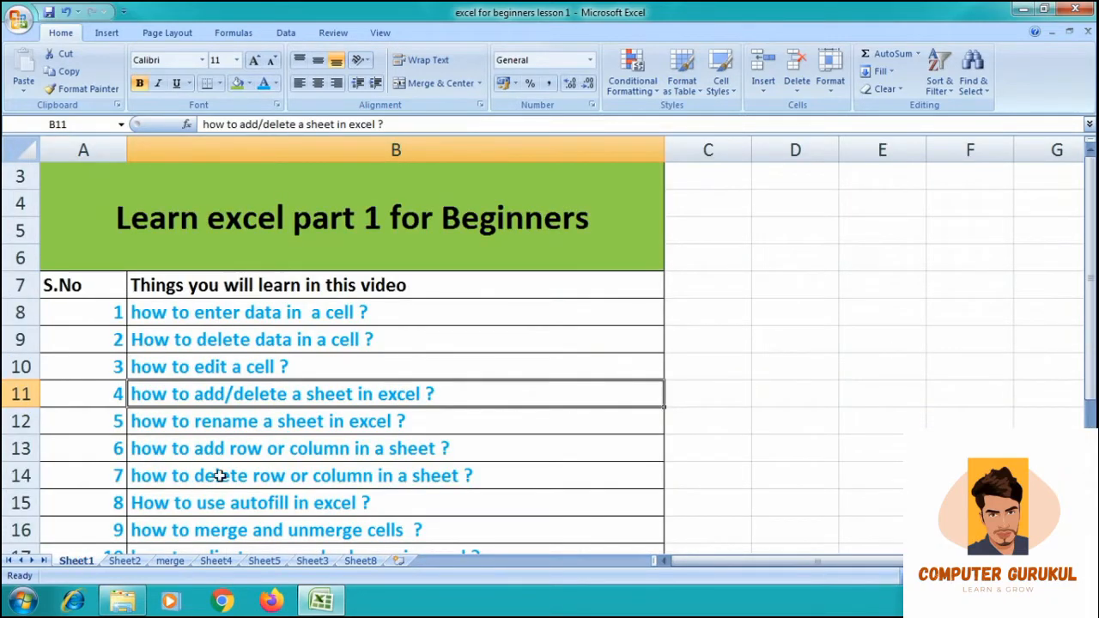
click(250, 424)
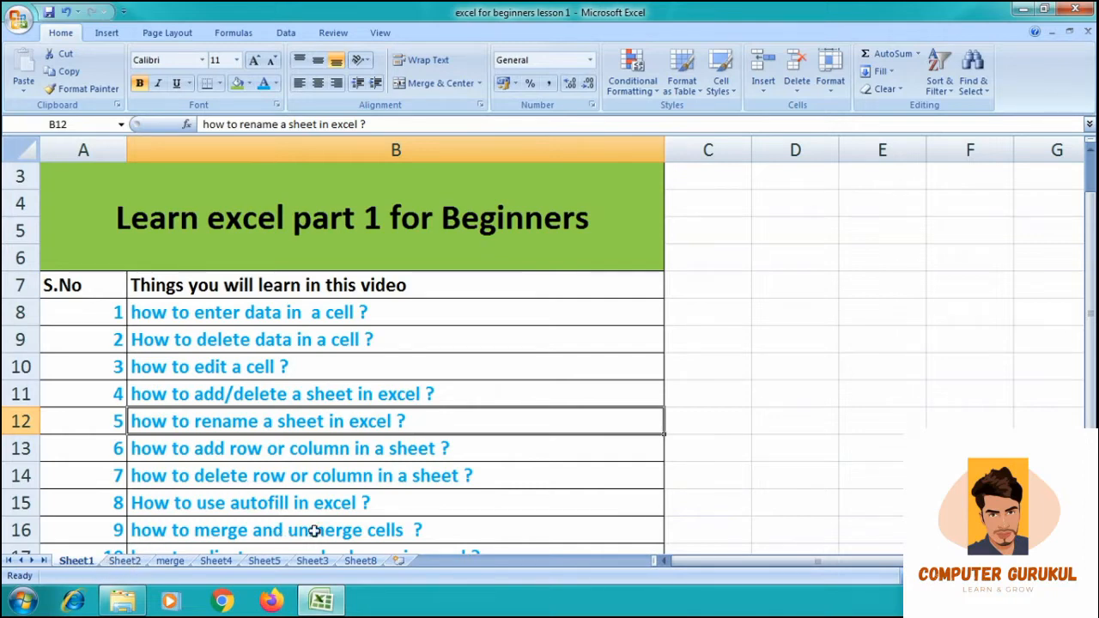
click(360, 561)
double_click(363, 561)
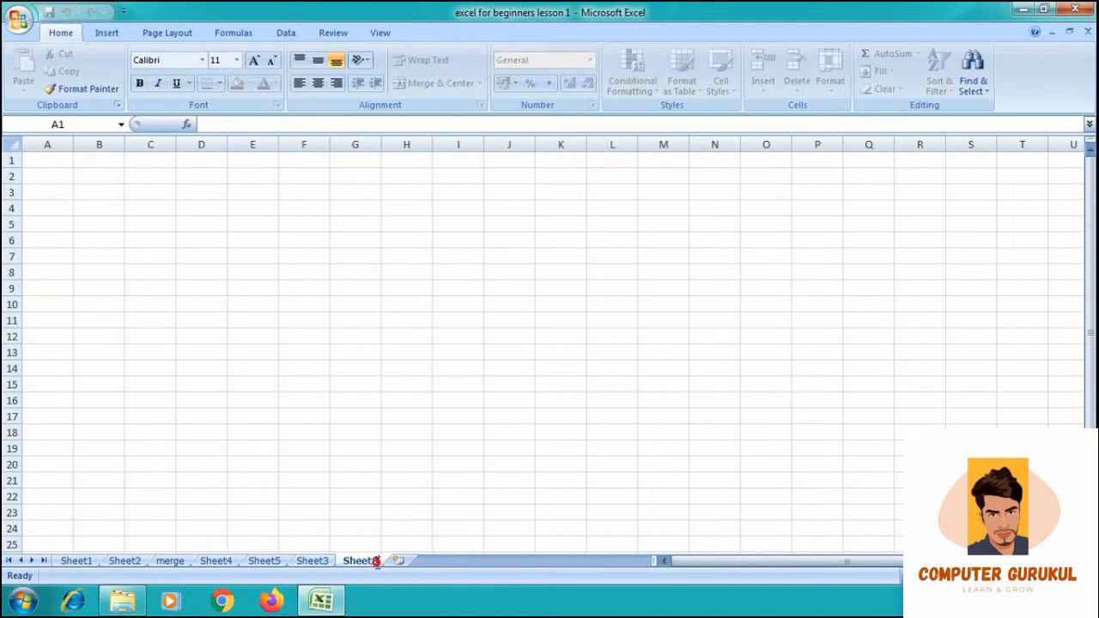
drag(378, 563, 337, 563)
key(BackSpace)
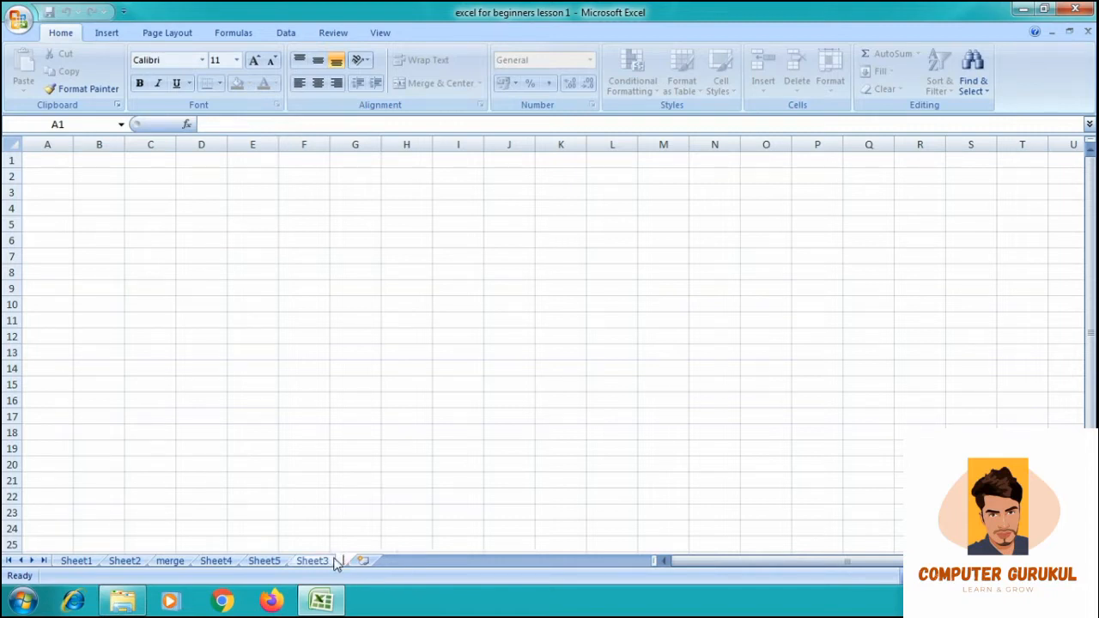
text(abc)
click(438, 494)
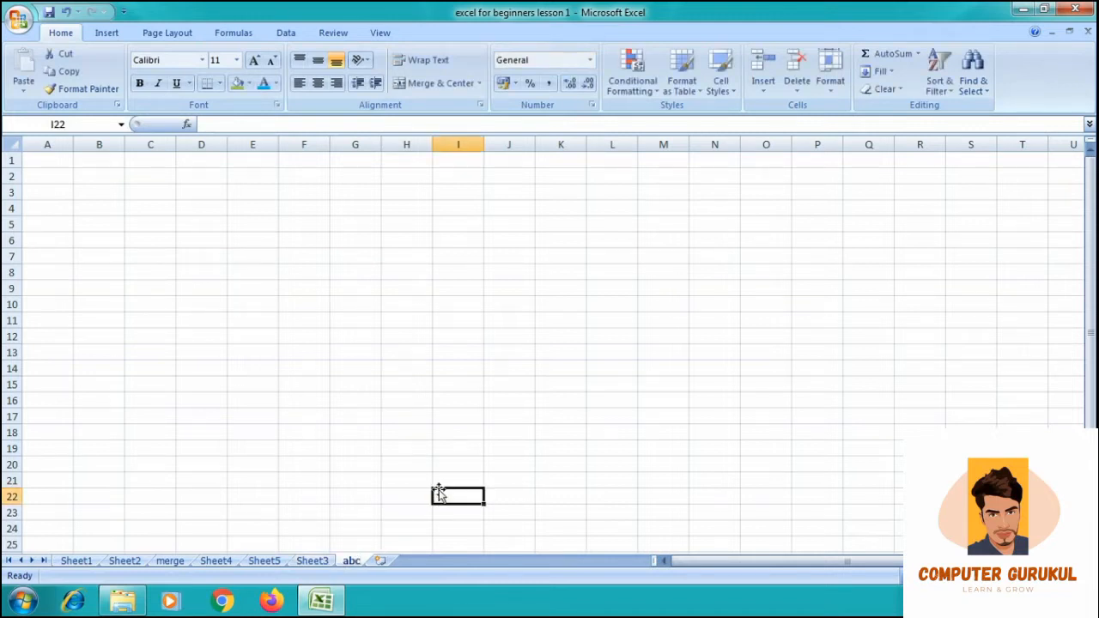
Step: Rename the worksheet Sheet3 as ad
click(313, 563)
right_click(316, 566)
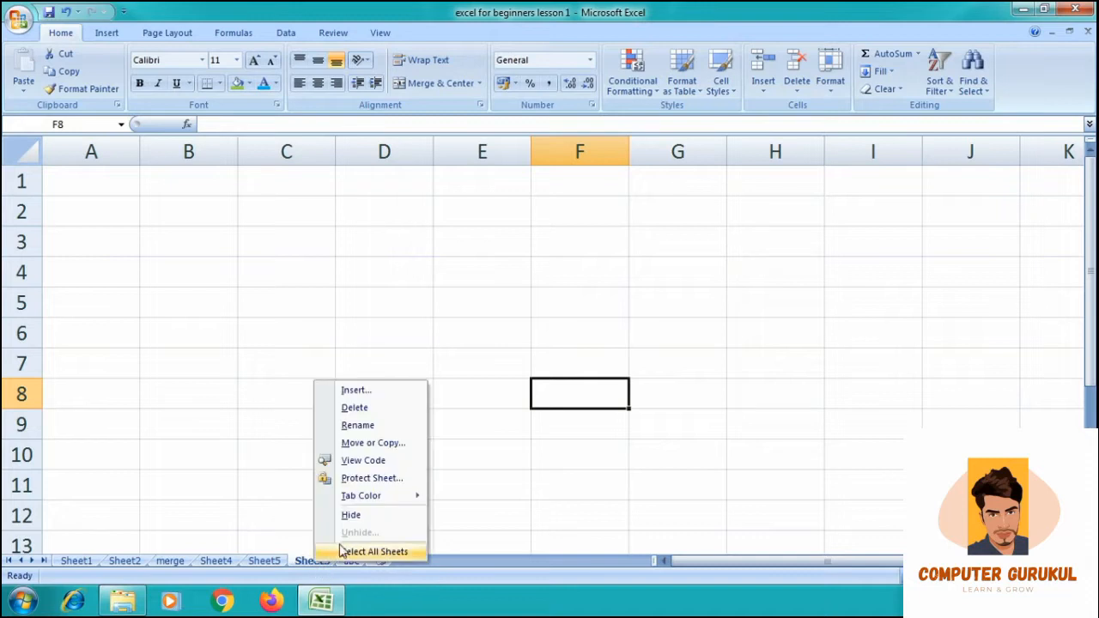
click(321, 425)
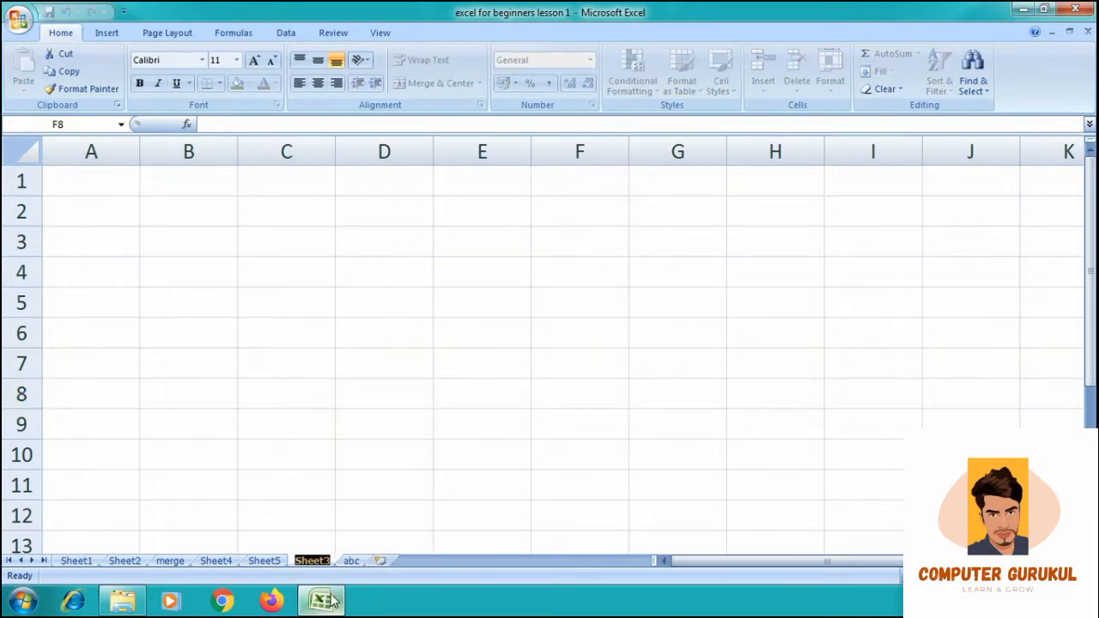
mouse_move(330, 602)
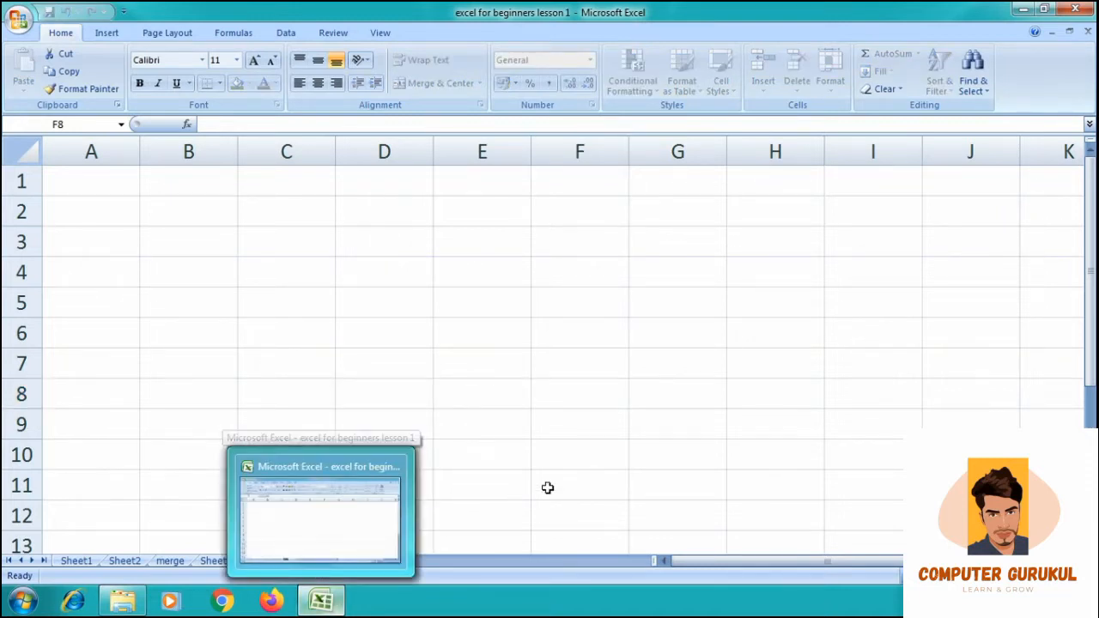
text(a)
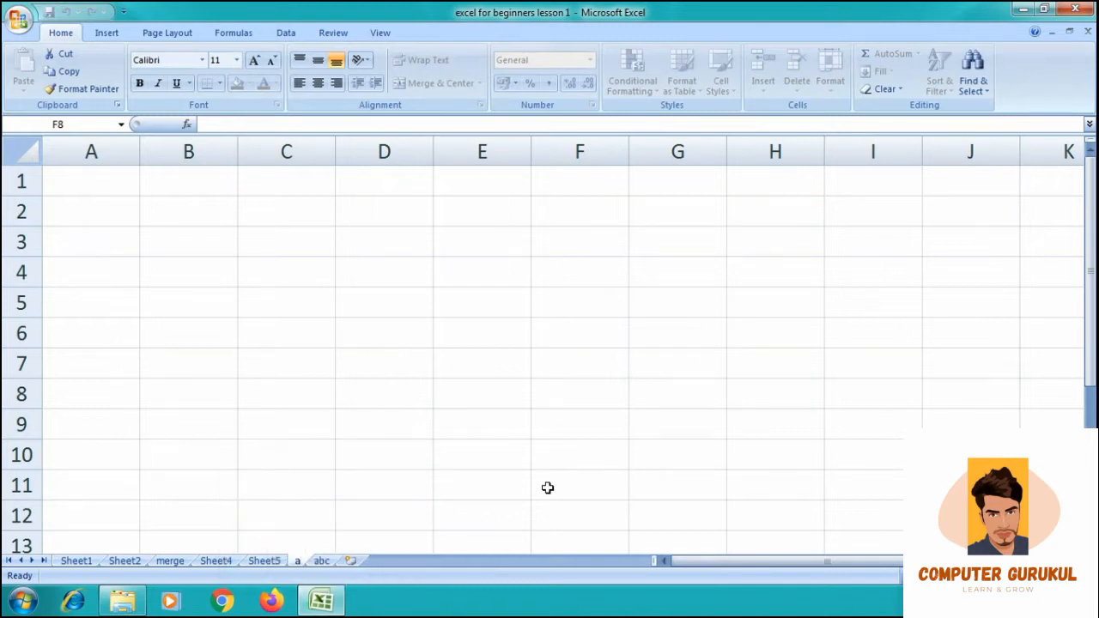
text(d)
click(548, 487)
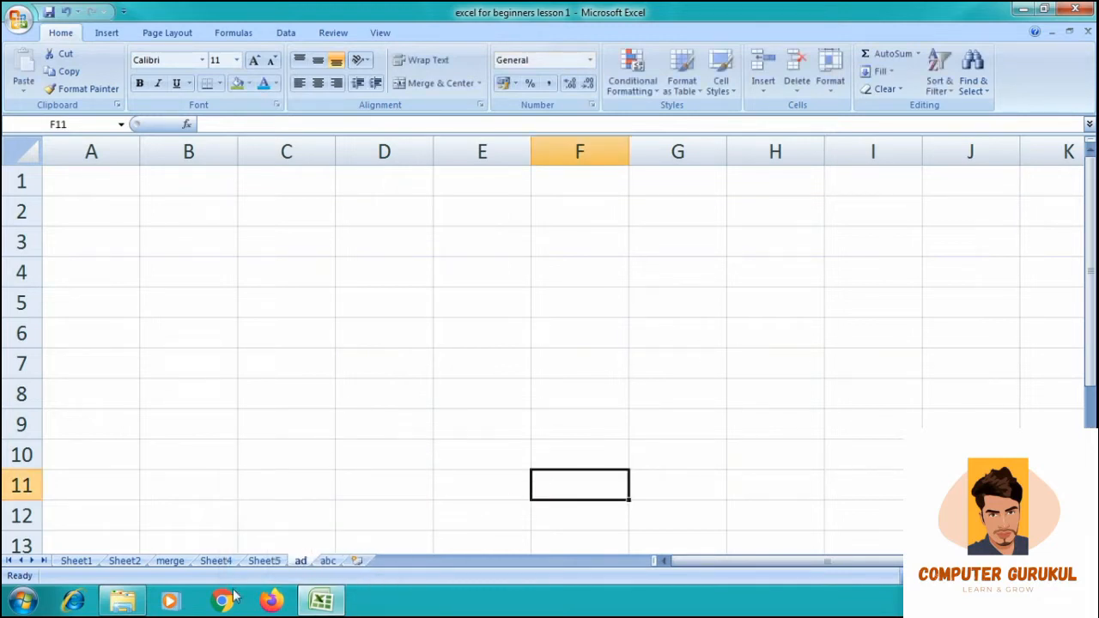
Step: Select the add row or column topic in B13 of Sheet1, and view the marksheet table on Sheet2
click(77, 561)
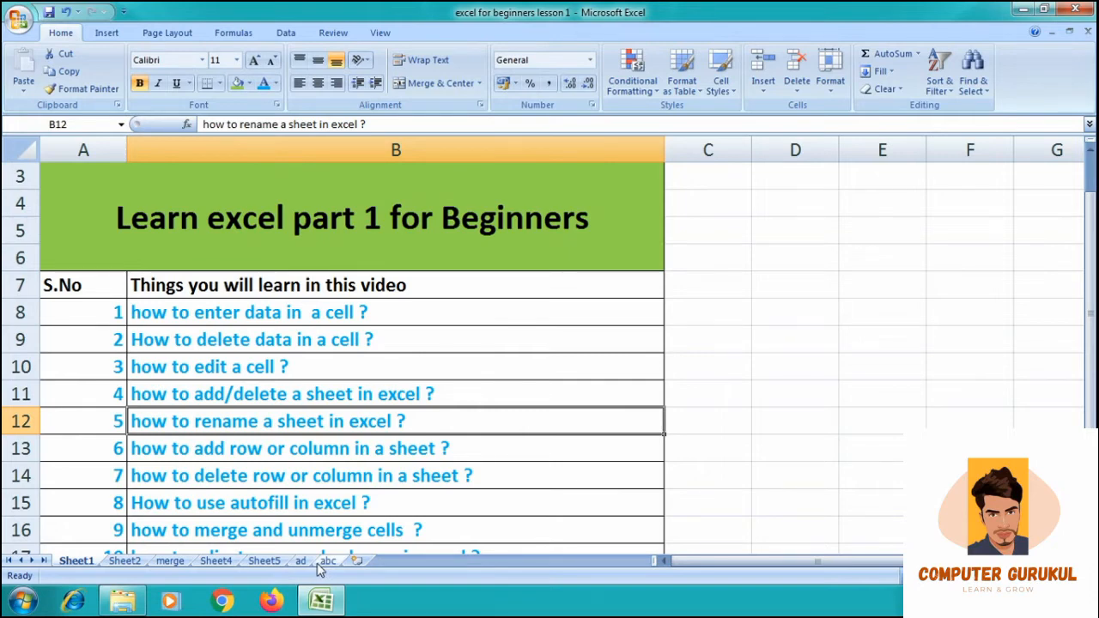
click(233, 455)
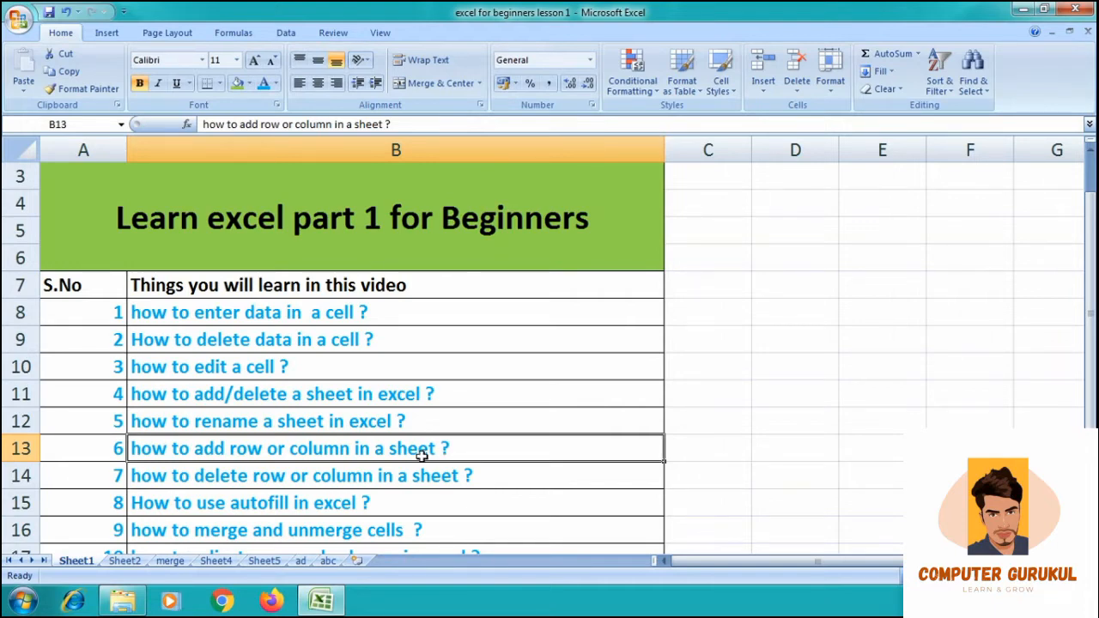
click(129, 563)
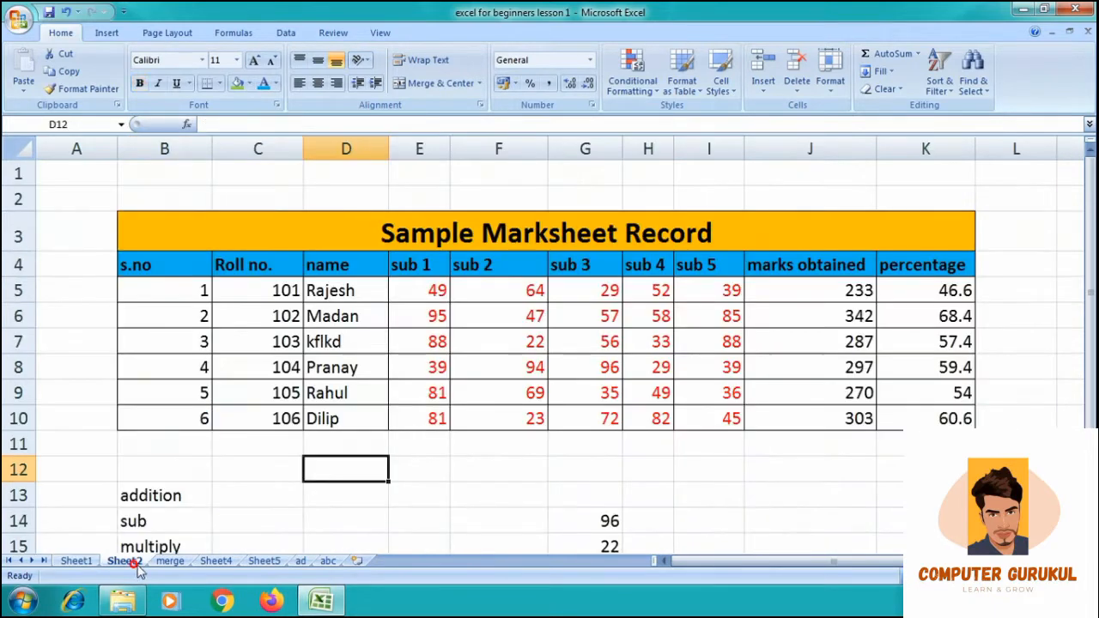
click(311, 518)
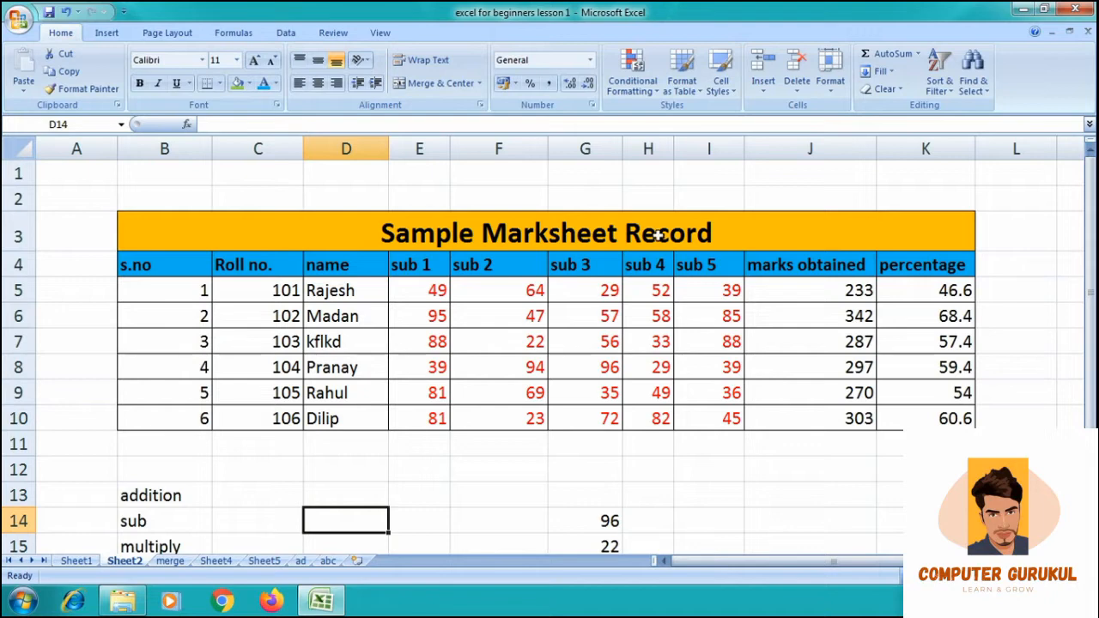
click(764, 487)
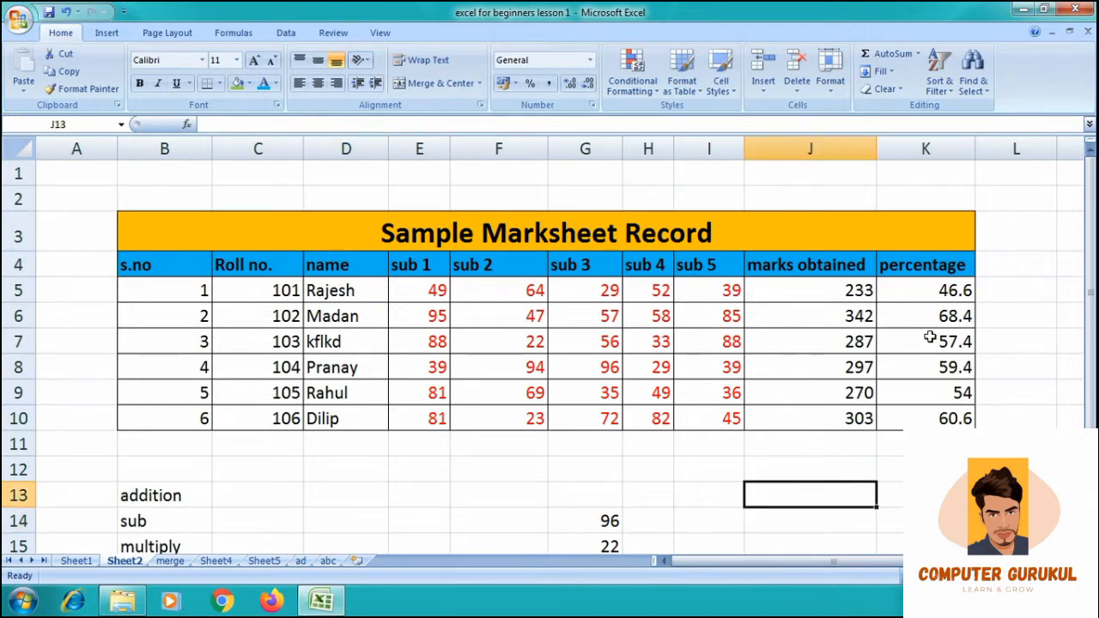
key(Right)
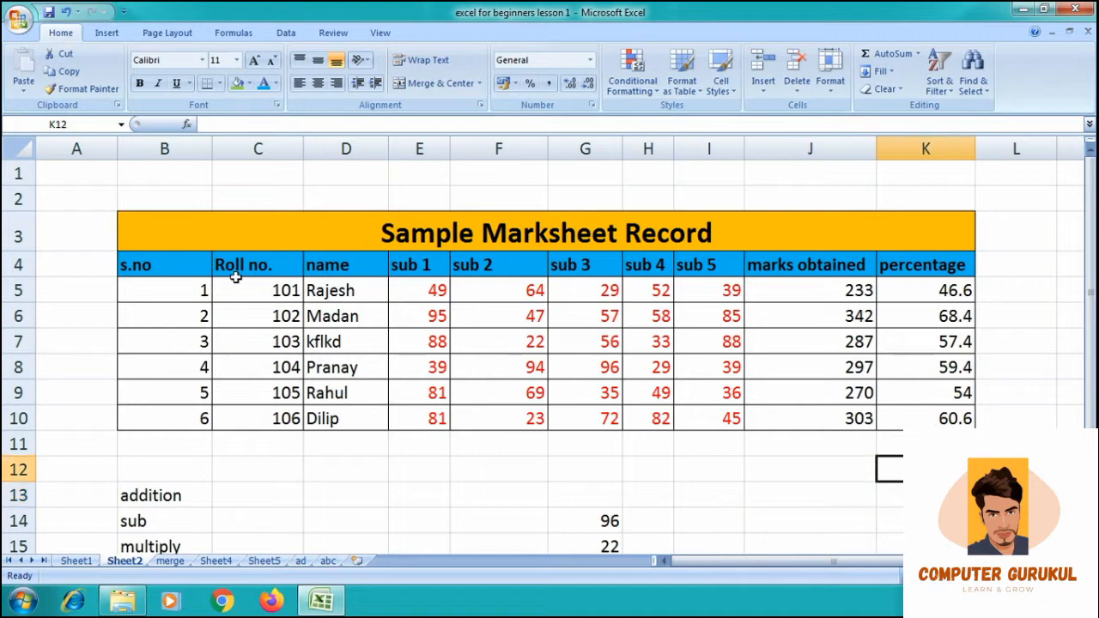
Step: Go through the s.no, Roll no. and name header cells of the marksheet, ending on name in D4
click(177, 270)
click(226, 265)
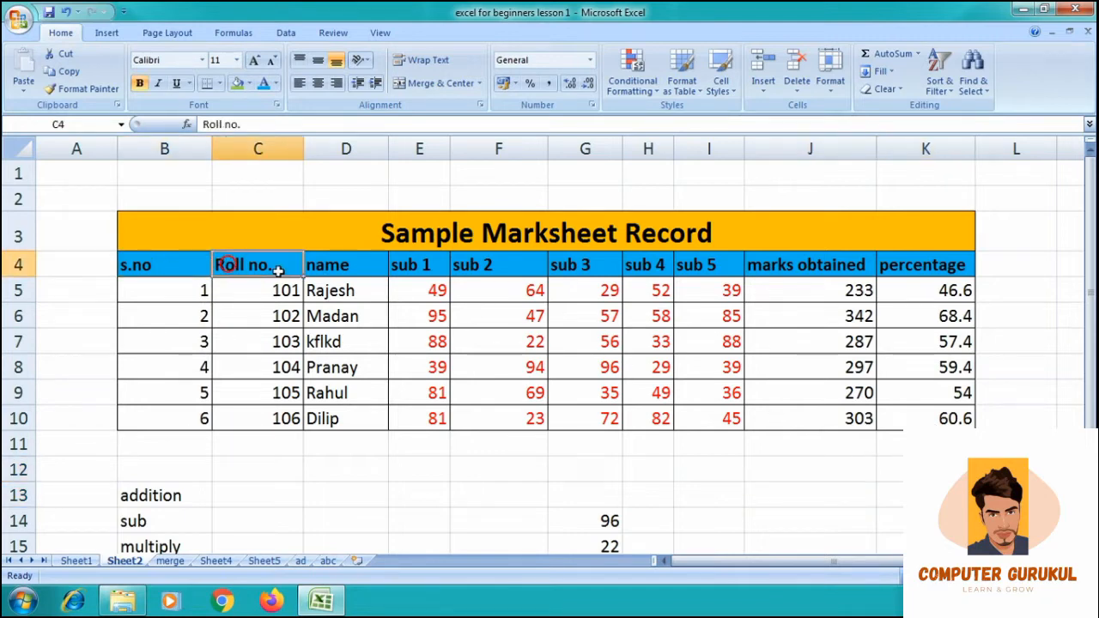
click(356, 261)
click(281, 269)
click(310, 263)
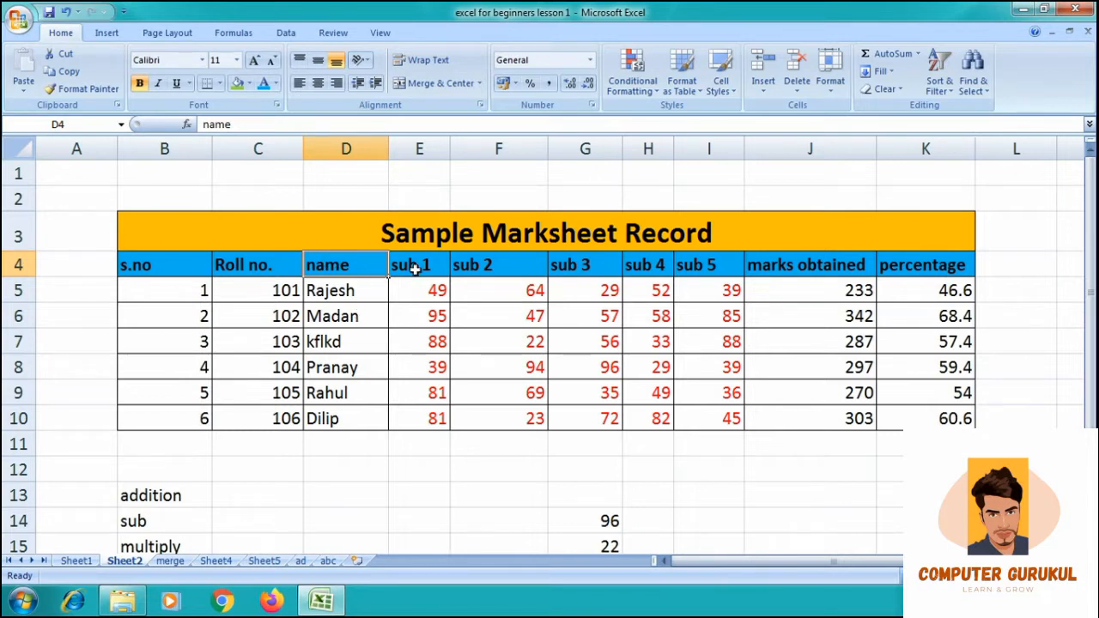
click(273, 260)
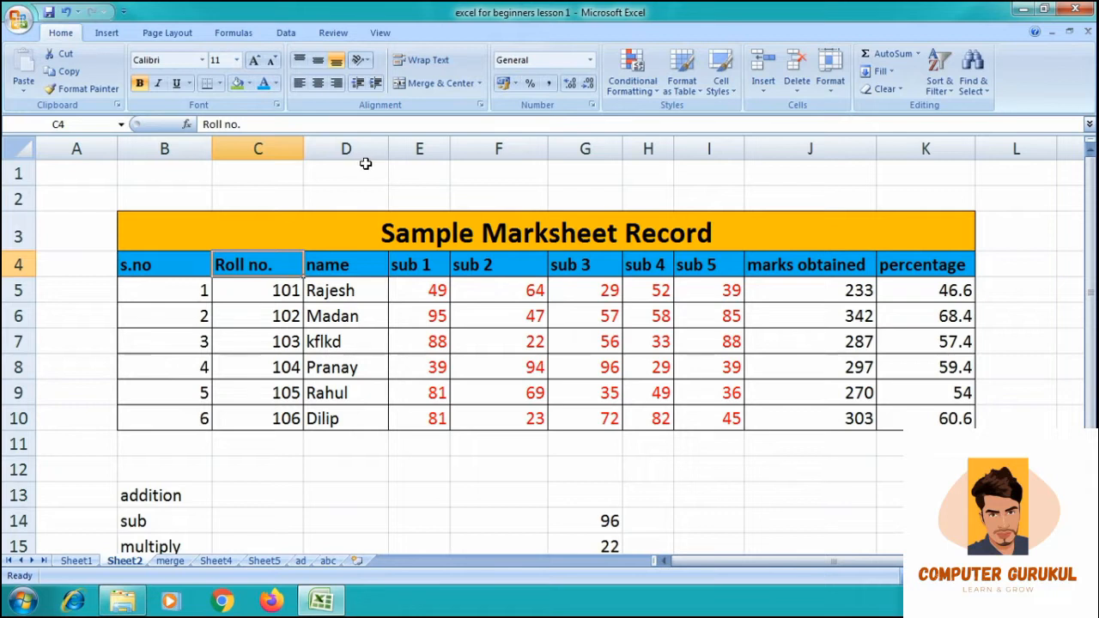
click(354, 264)
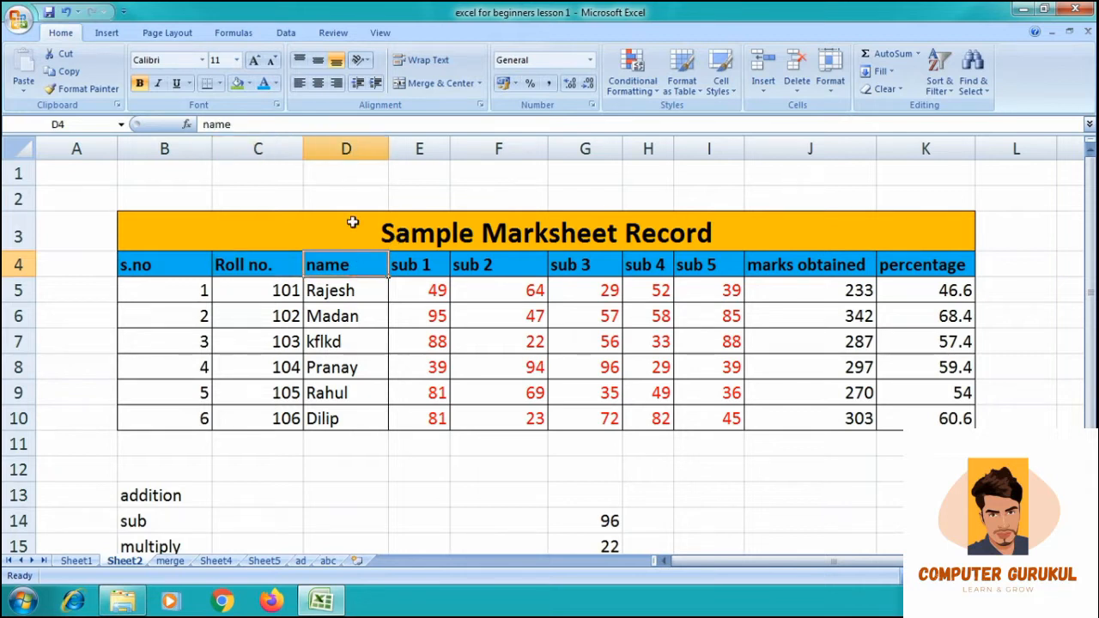
Step: Insert a blank column between Roll no. and name, and try its header cell D4 for text entry
click(355, 149)
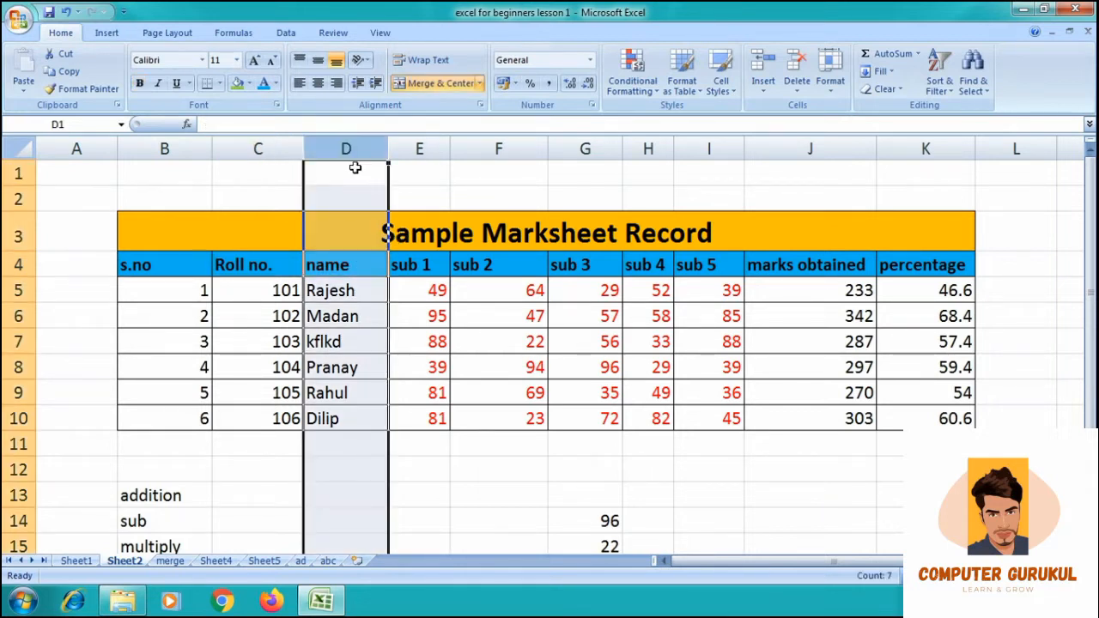
right_click(344, 148)
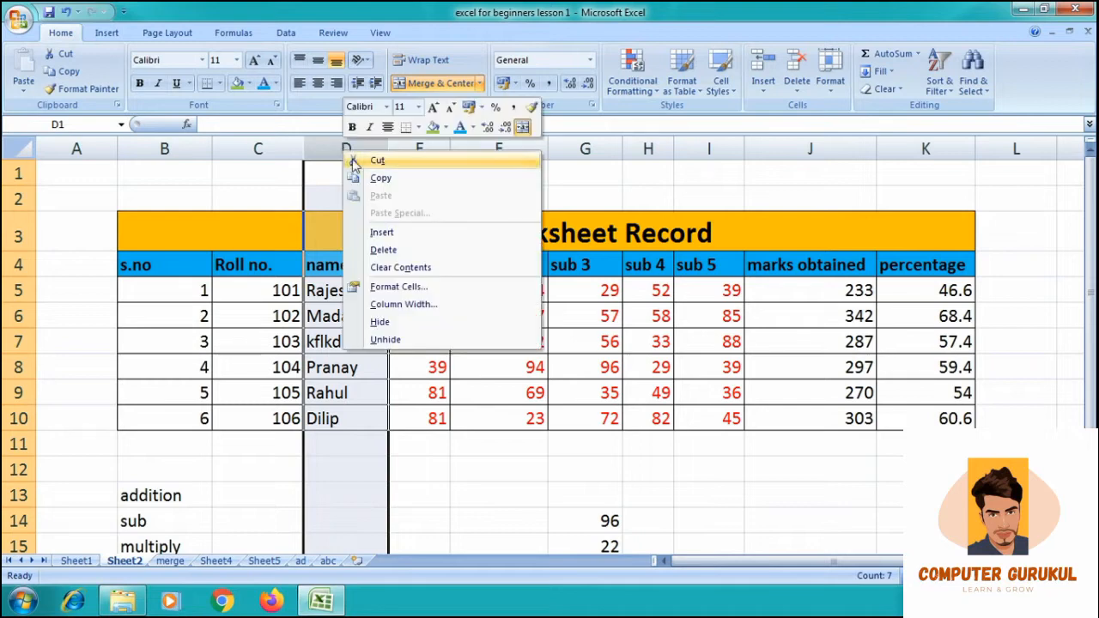
click(411, 234)
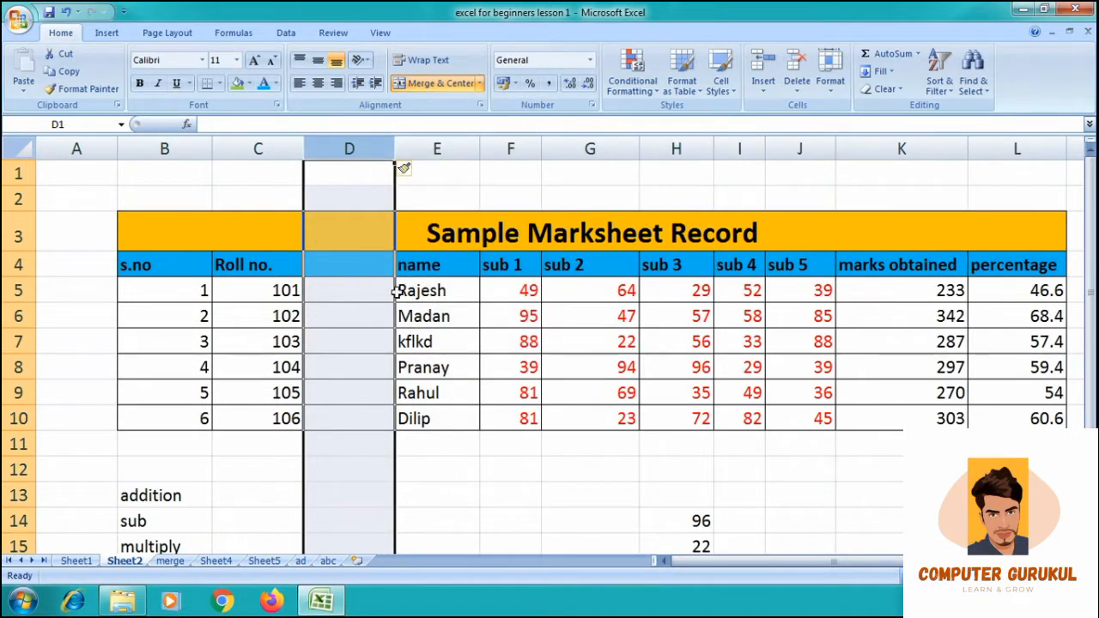
click(346, 271)
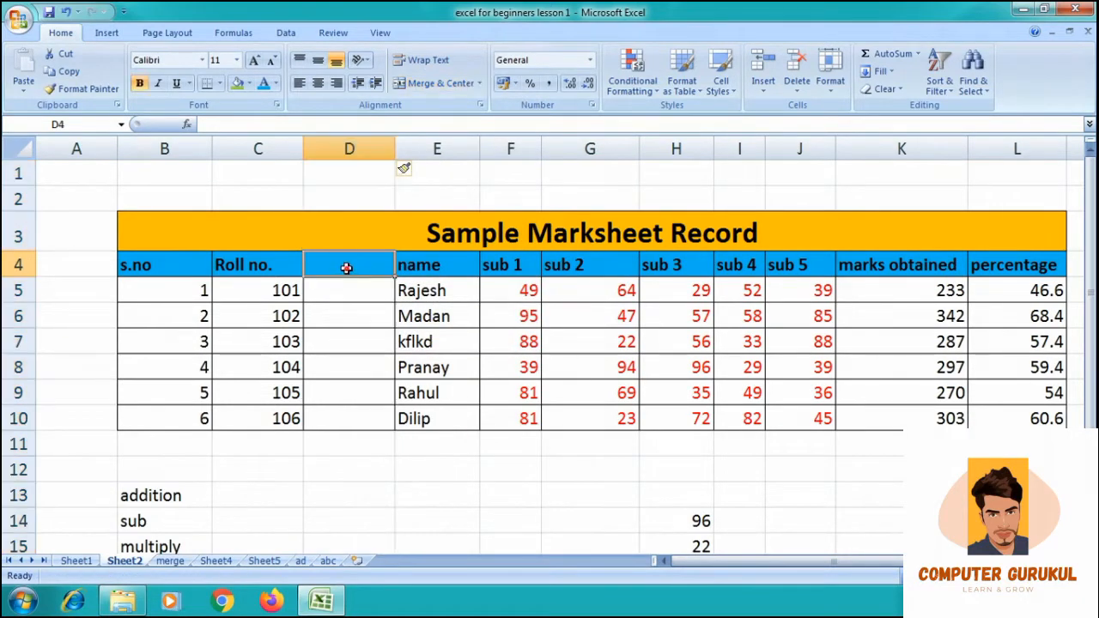
double_click(346, 268)
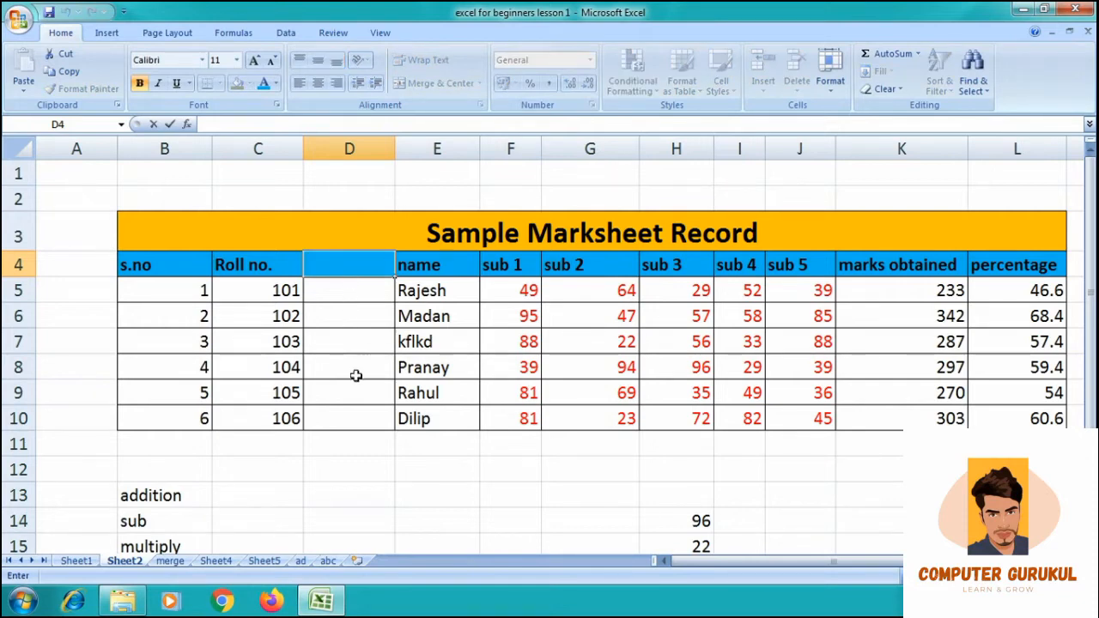
click(391, 461)
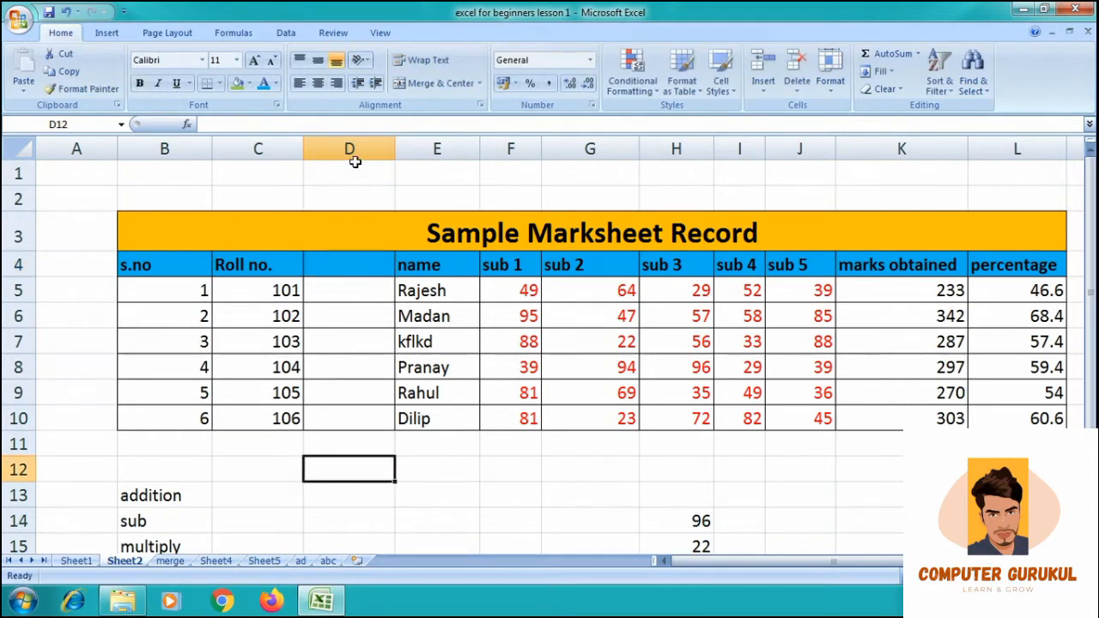
Step: Undo the column insertion in the marksheet and select blank cell F12 below the table
click(410, 227)
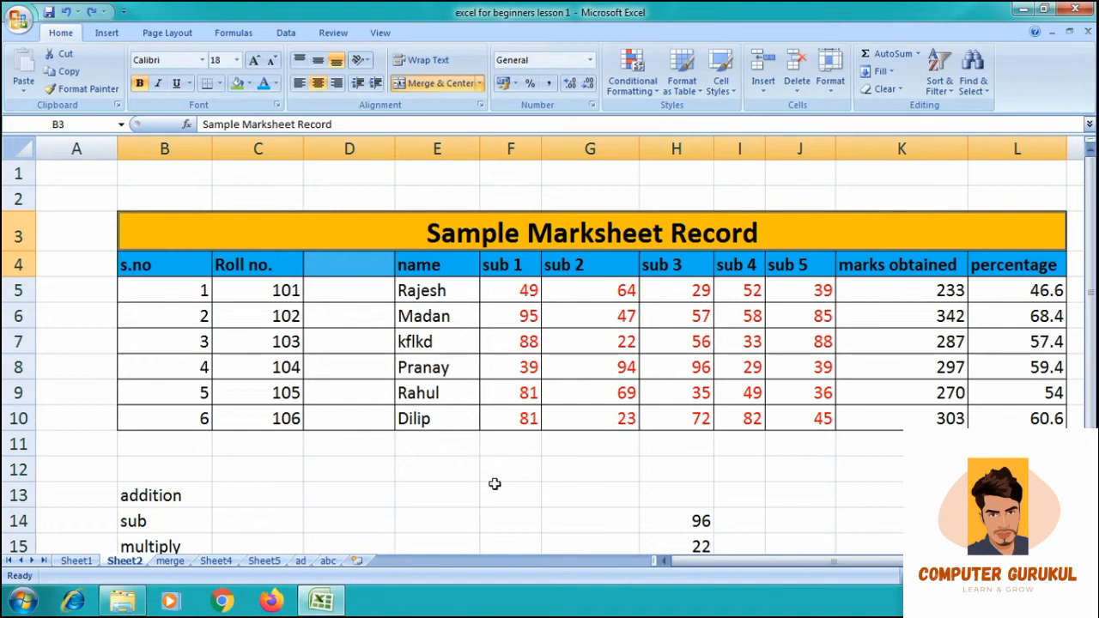
click(495, 486)
key(ctrl+z)
click(487, 480)
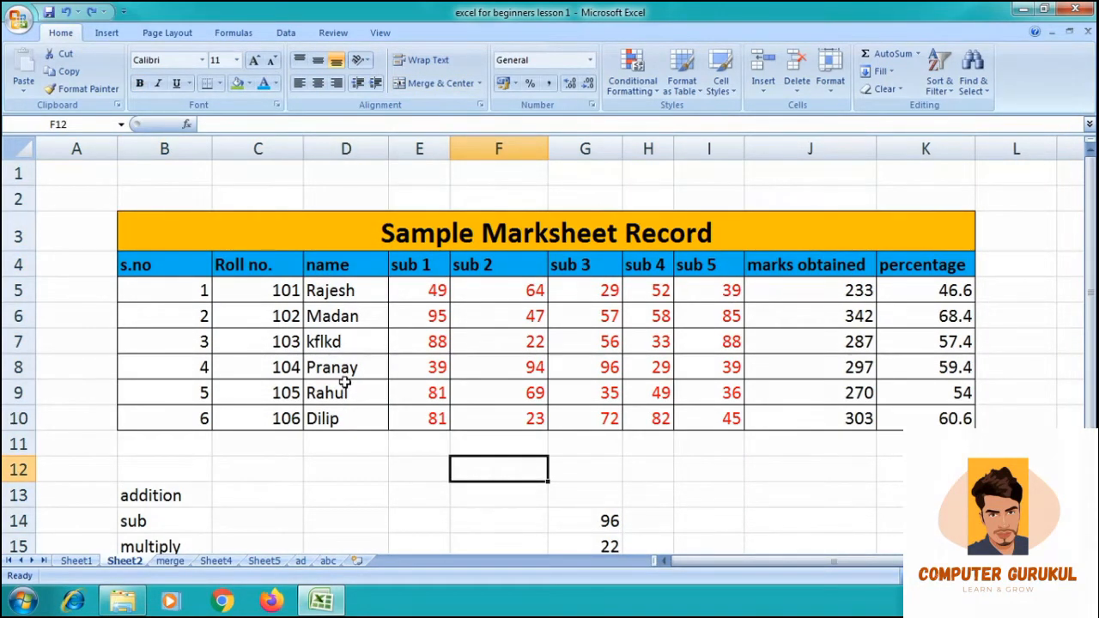
Step: Insert a blank column before the marksheet's name column again, and deselect it by selecting F13
click(365, 147)
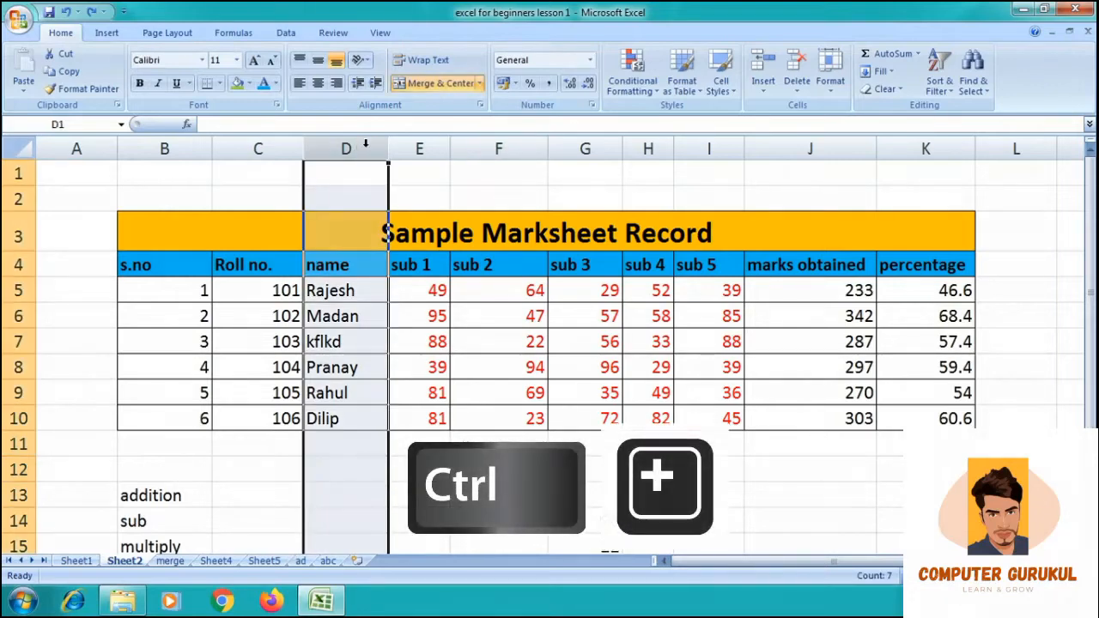
key(ctrl+plus)
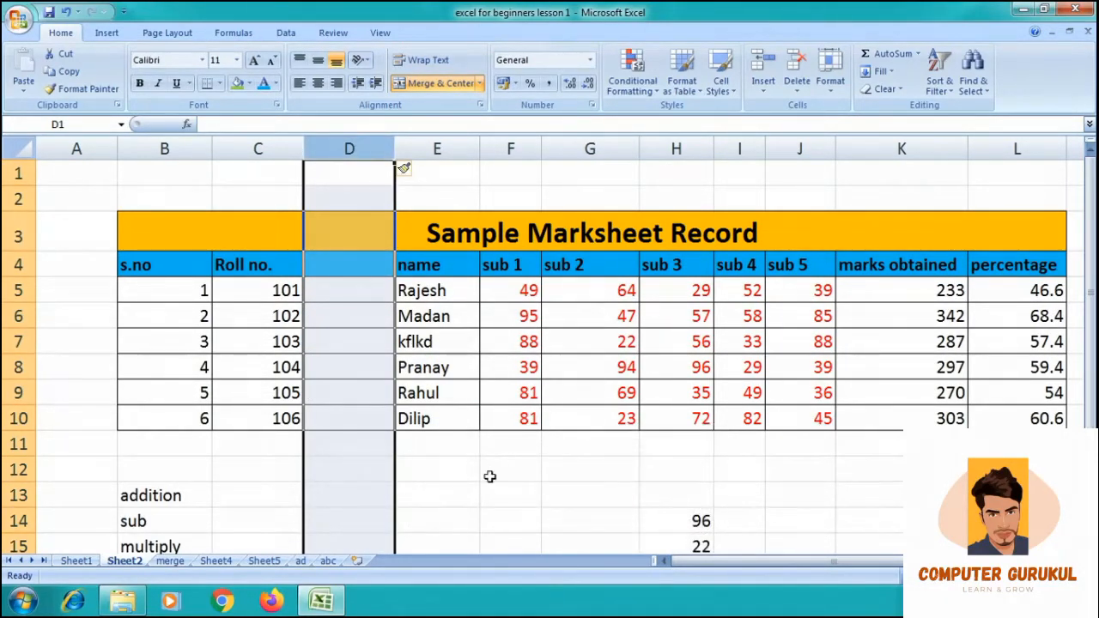
click(515, 494)
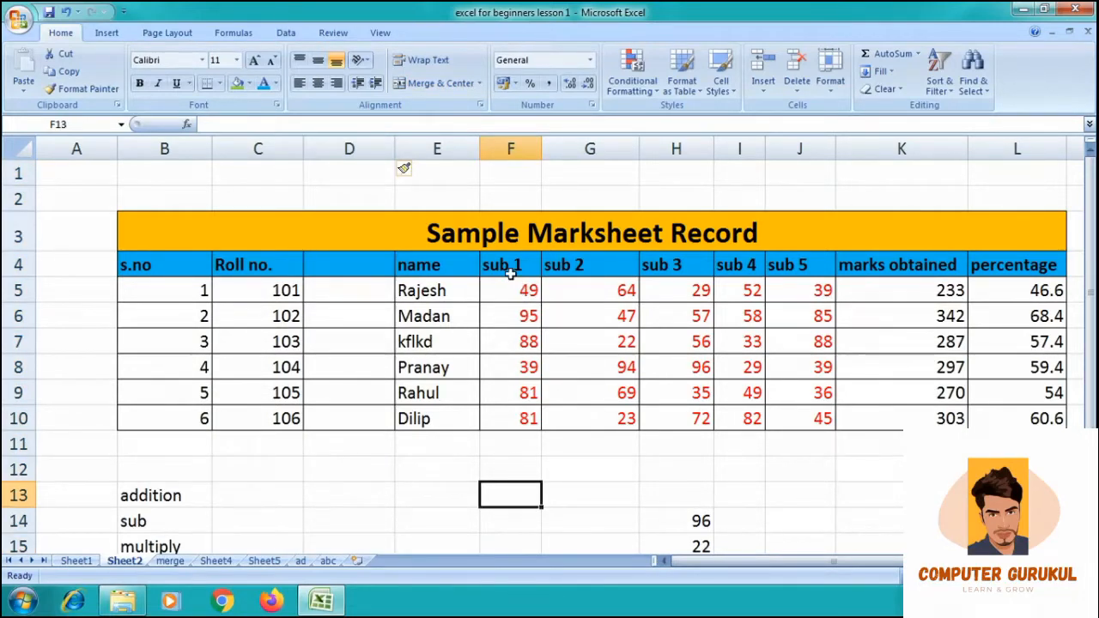
Step: Insert a second blank column directly before the marksheet's name column
click(367, 149)
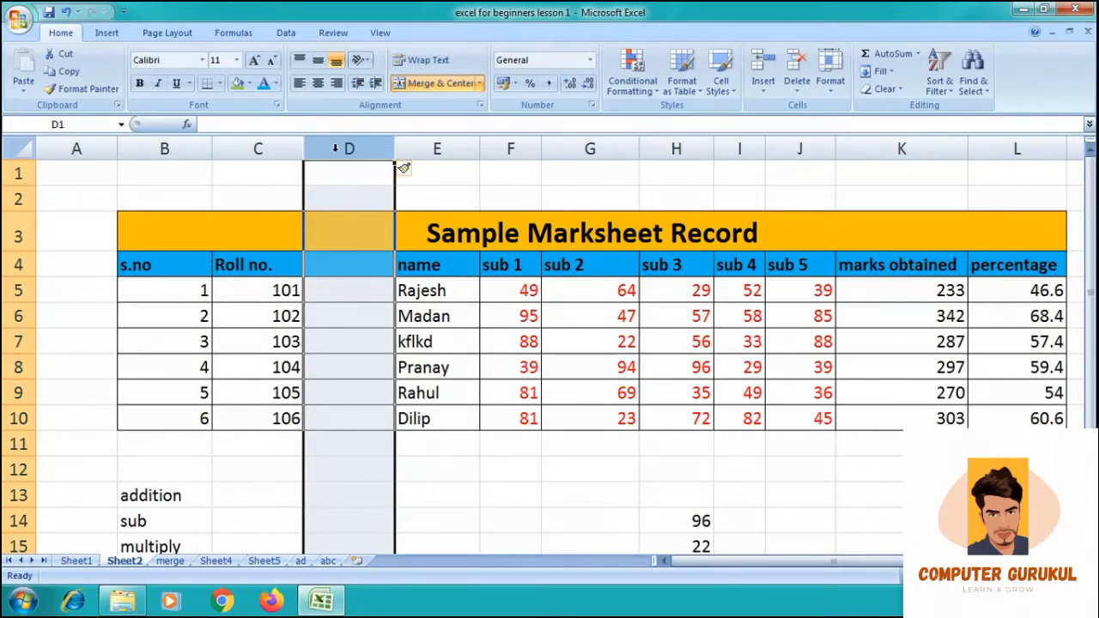
click(437, 150)
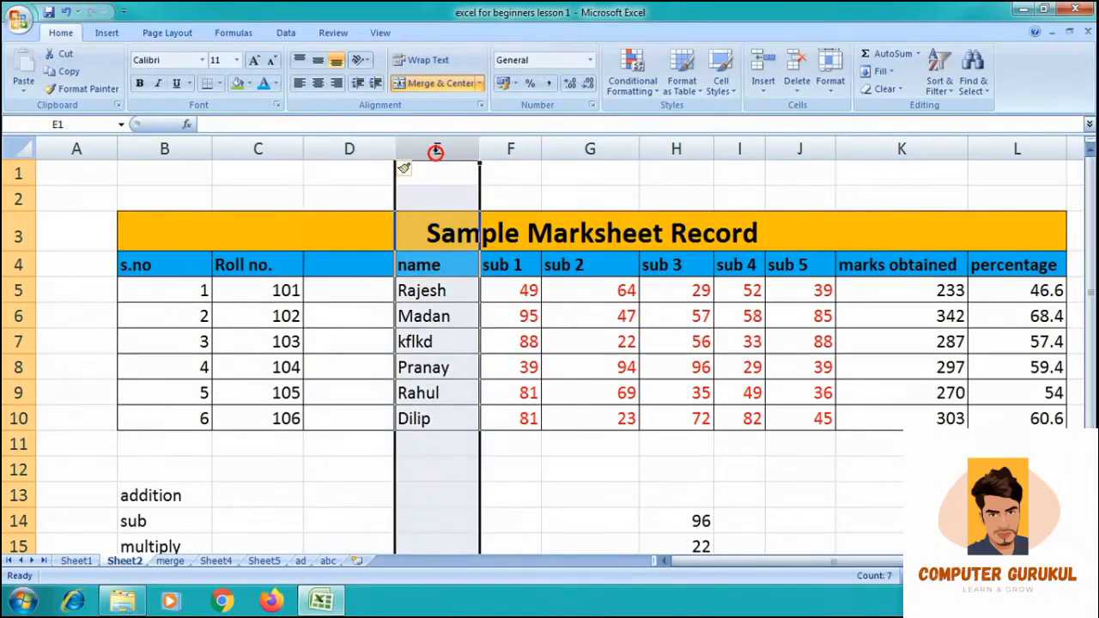
key(ctrl+shift+plus)
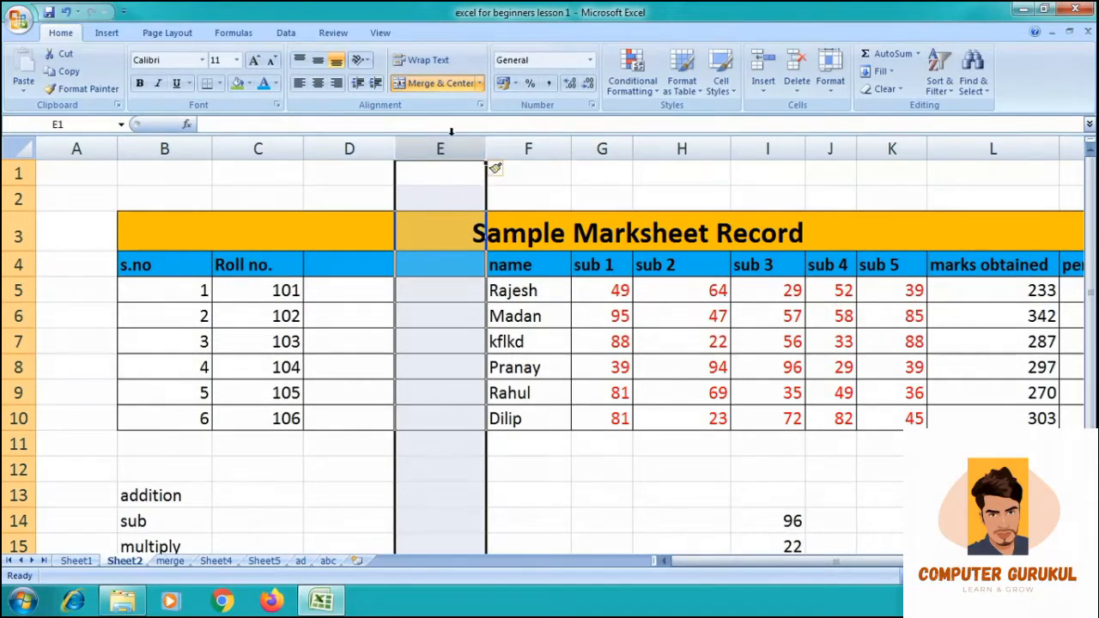
Step: Go over the blank columns D and E between Roll no. and name, ending with column E selected
click(352, 150)
click(387, 219)
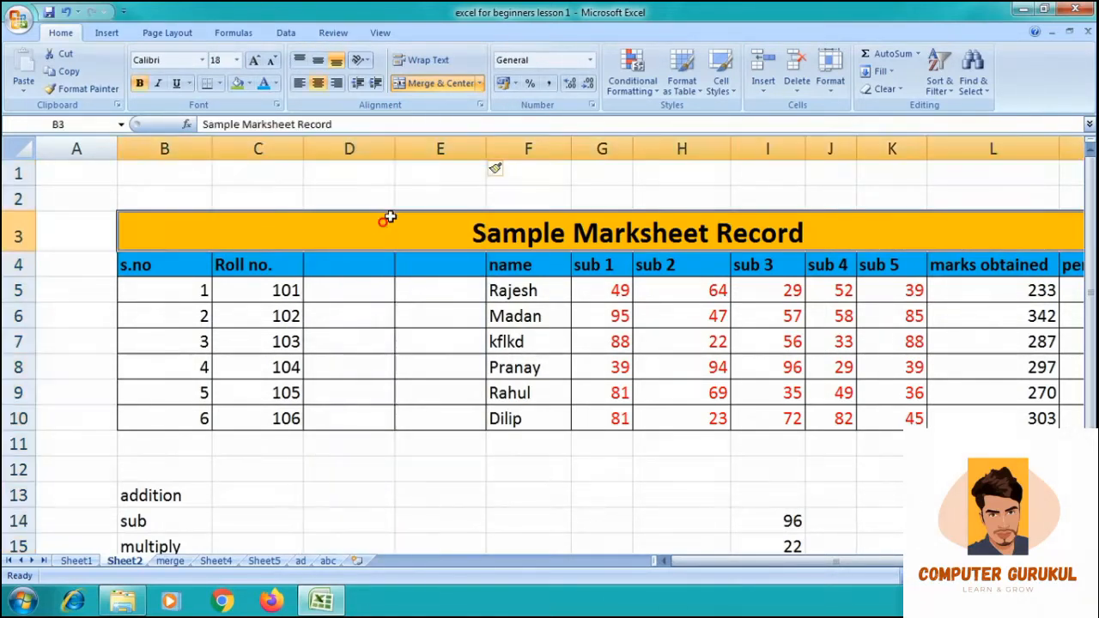
drag(367, 184, 382, 392)
click(360, 484)
drag(349, 290, 355, 426)
click(400, 283)
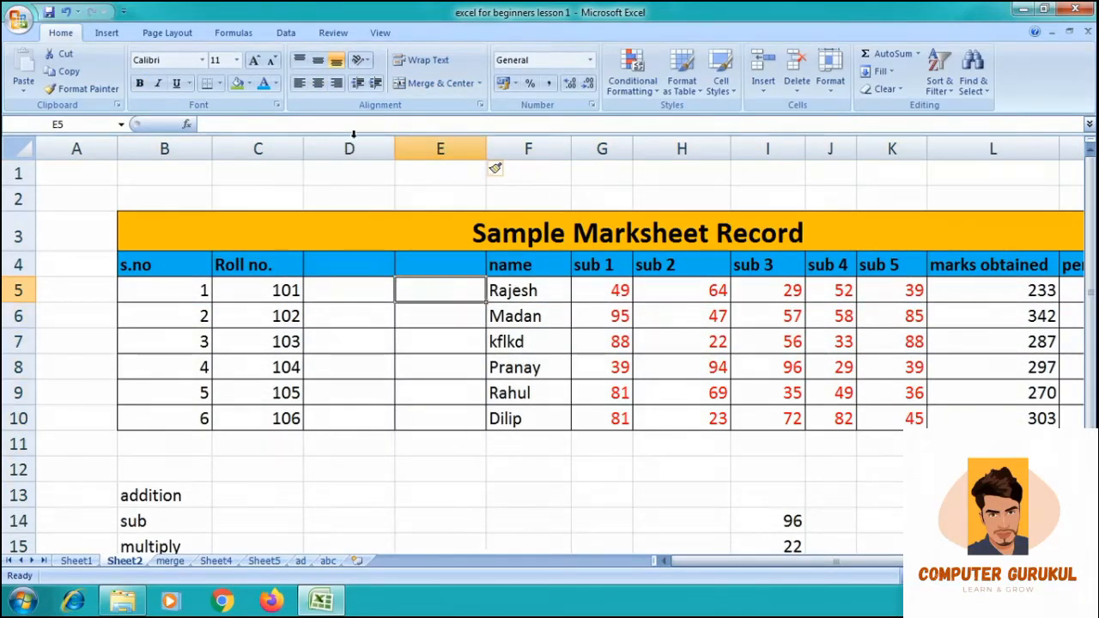
click(331, 149)
click(440, 149)
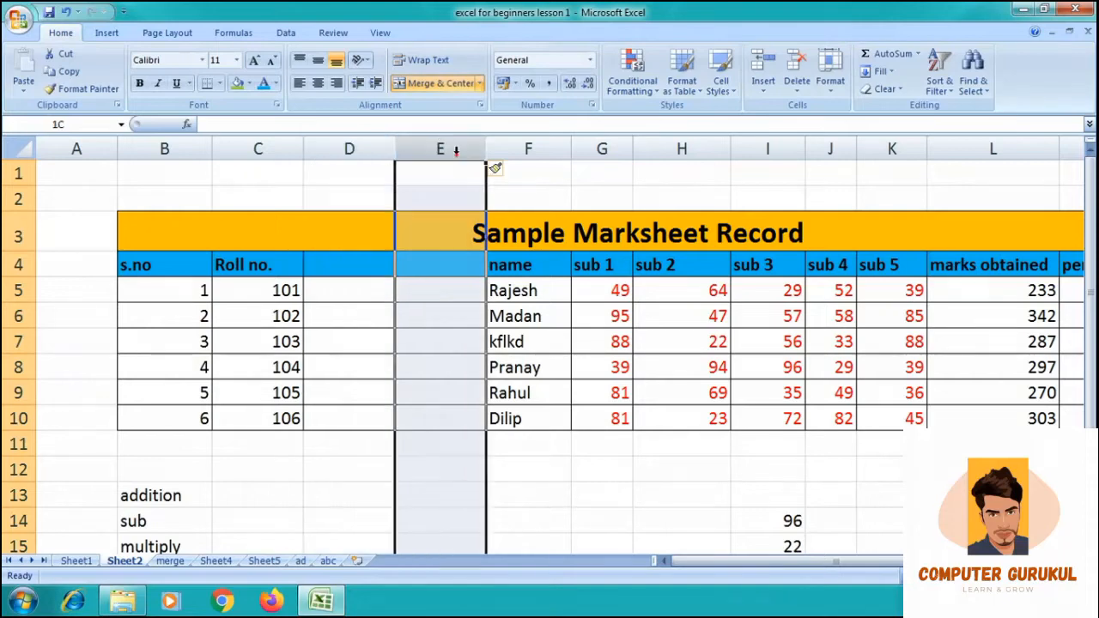
Step: Undo both blank column insertions in the marksheet and select empty cell G13 below the table
click(538, 486)
key(ctrl+z)
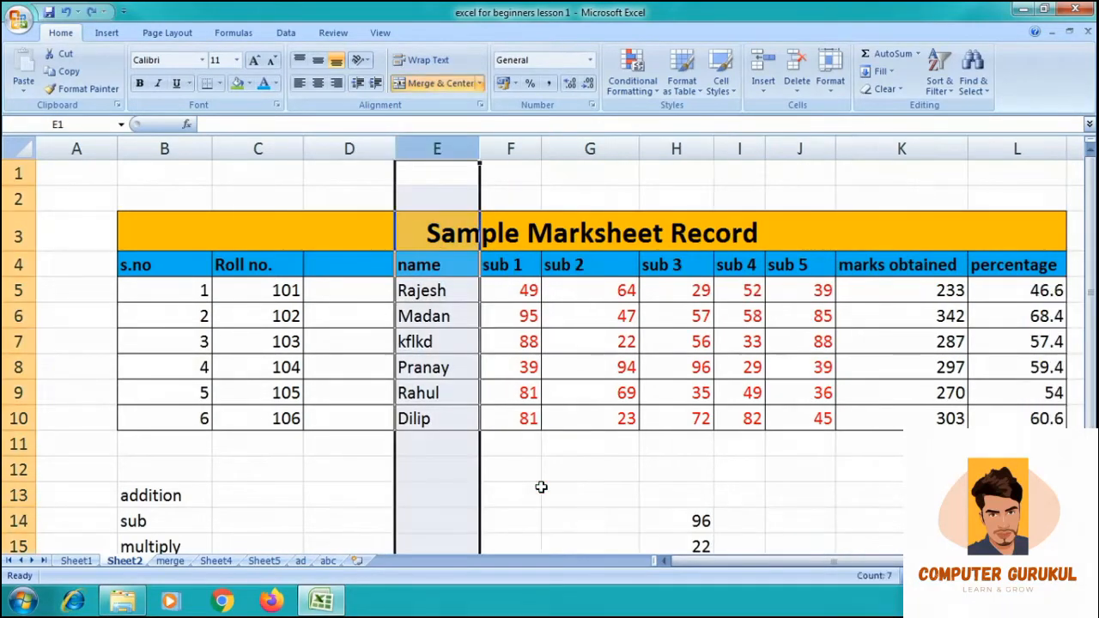
key(ctrl+z)
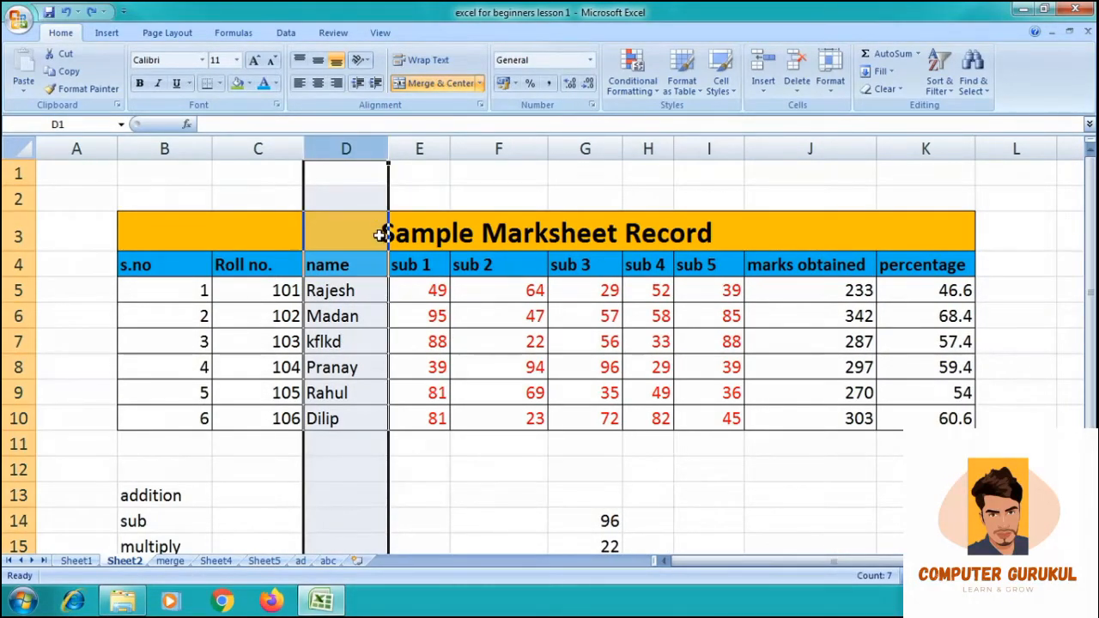
click(567, 492)
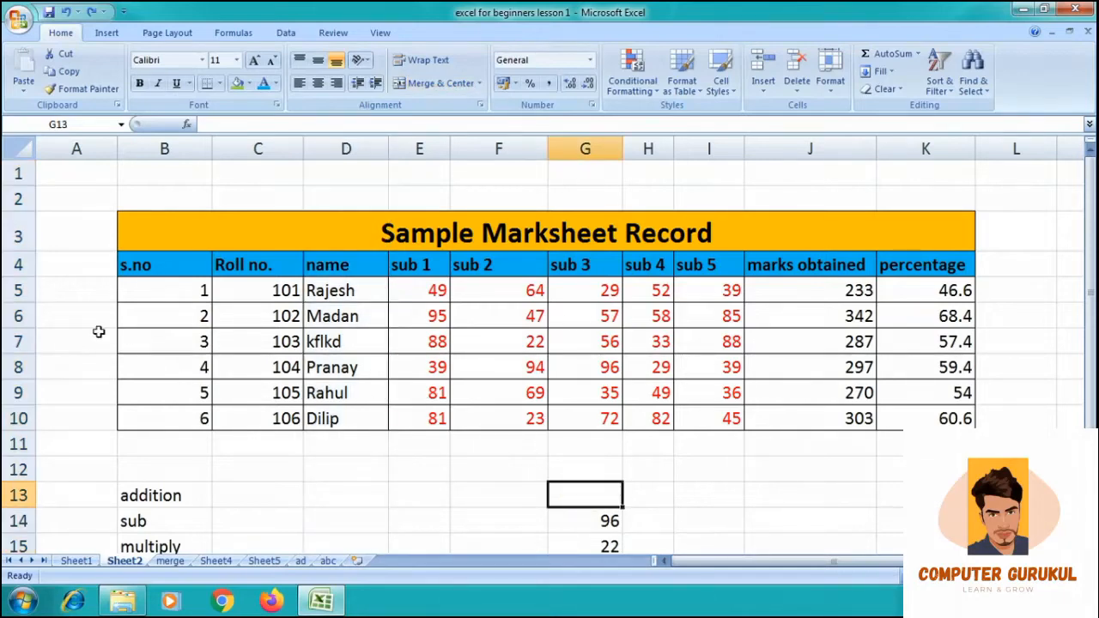
Step: Insert a blank row in the marksheet above the record with Roll no. 102
click(320, 319)
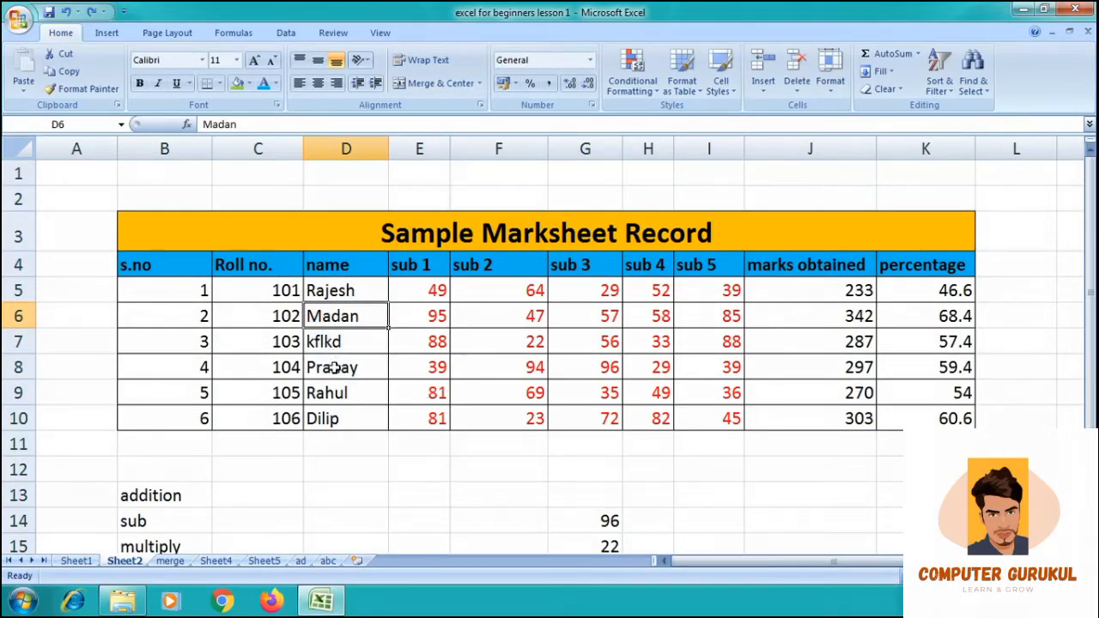
click(339, 292)
click(343, 316)
click(19, 317)
right_click(21, 318)
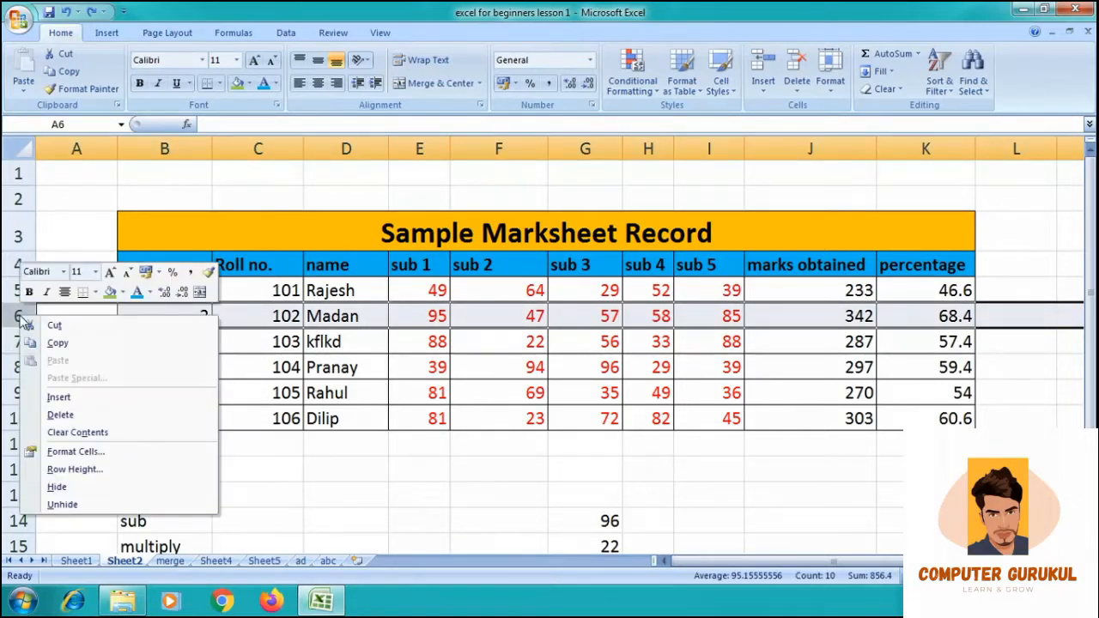
click(65, 397)
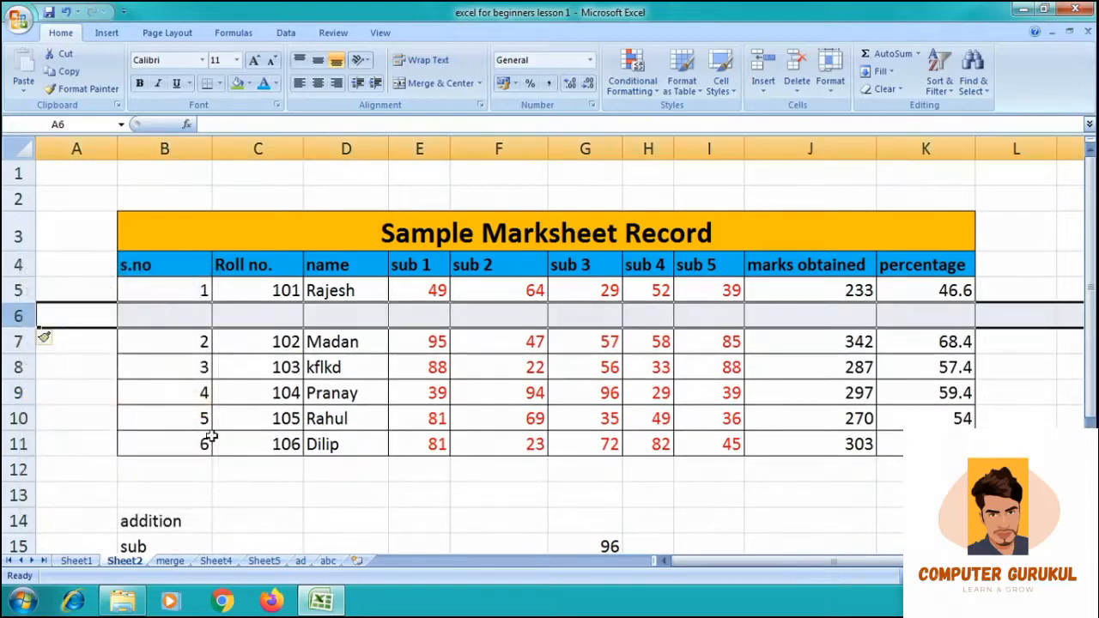
Step: Undo the blank row insertion and select empty cell E13 below the marksheet
click(330, 515)
key(ctrl+z)
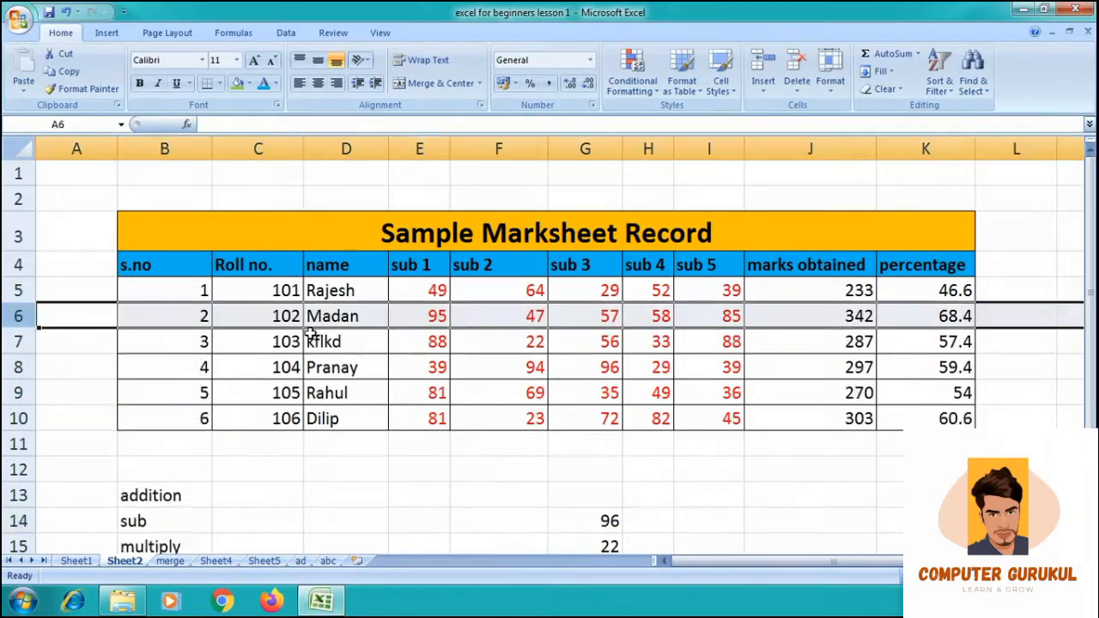
click(418, 490)
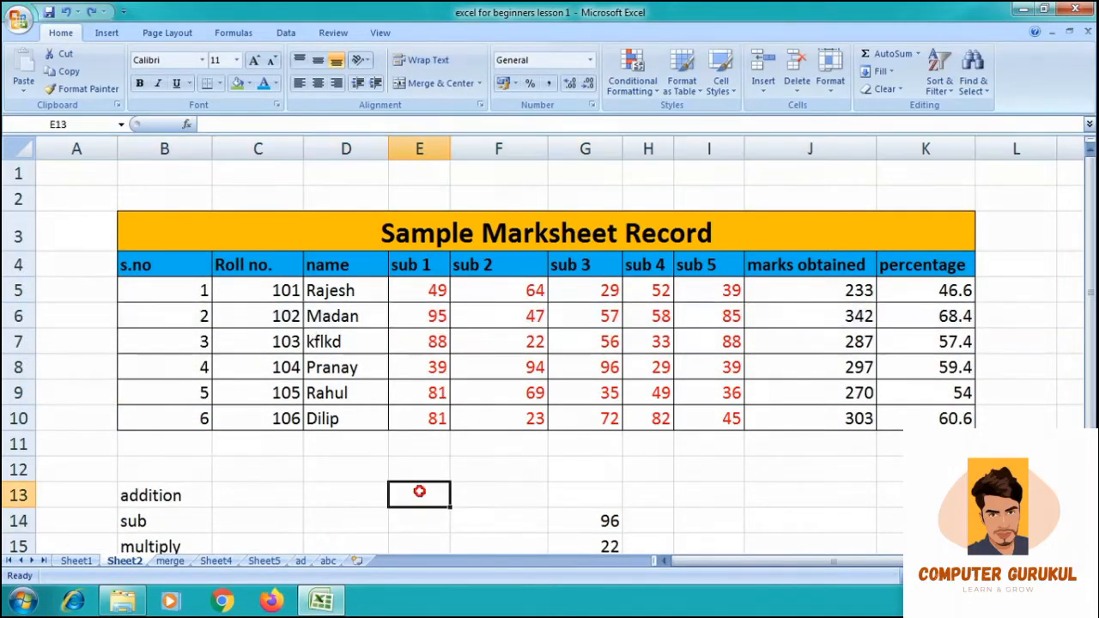
Step: Insert a blank row above the Roll no. 102 record again, and deselect it by selecting cell E13
click(16, 318)
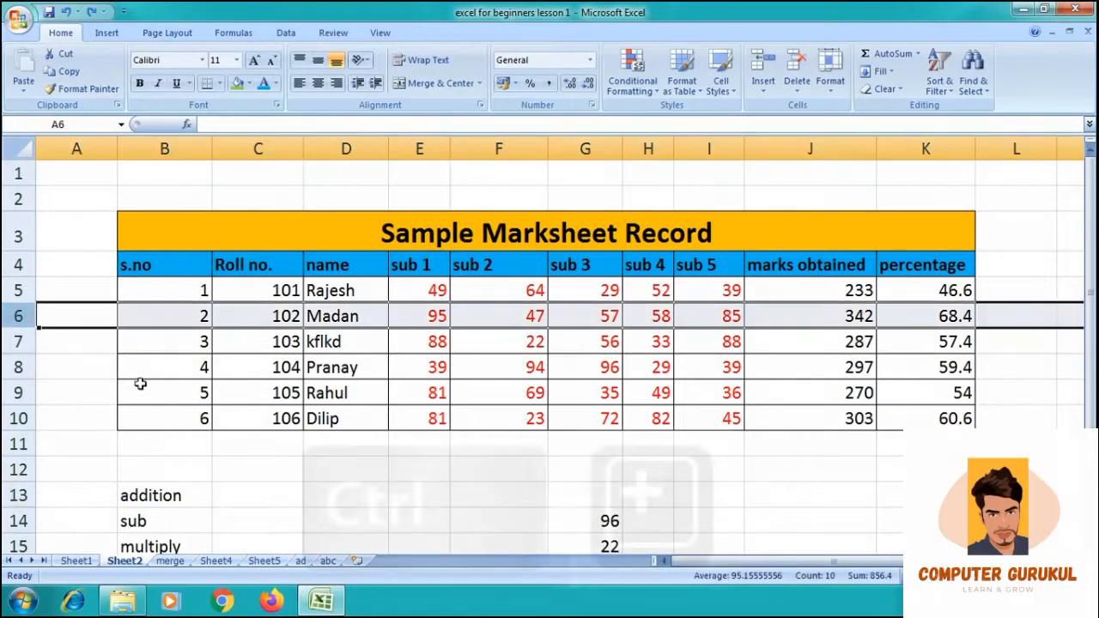
key(ctrl+plus)
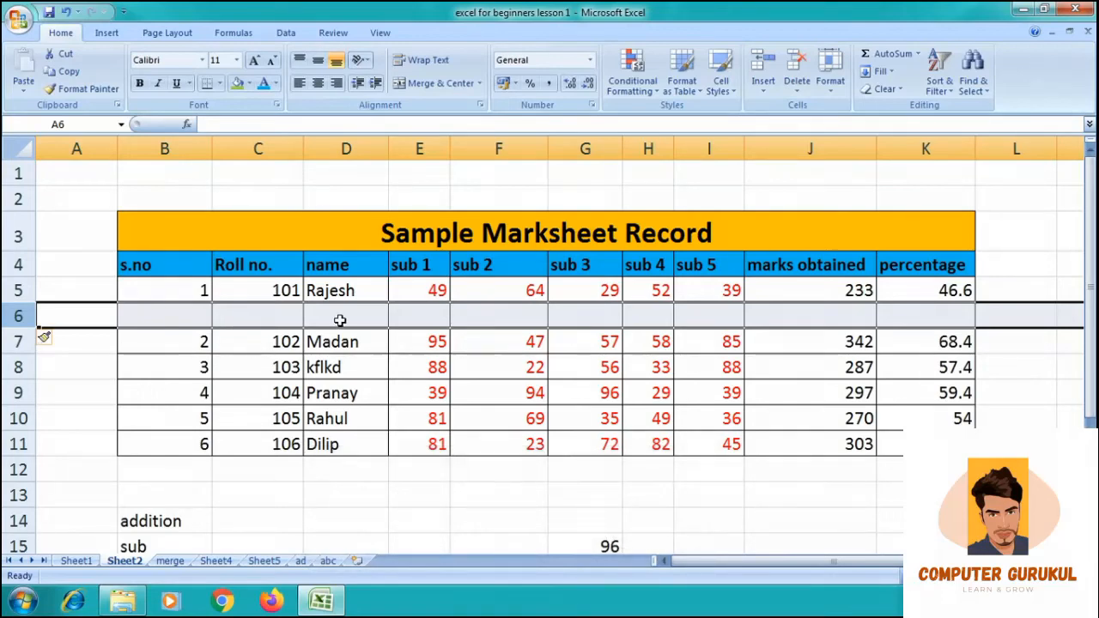
click(412, 496)
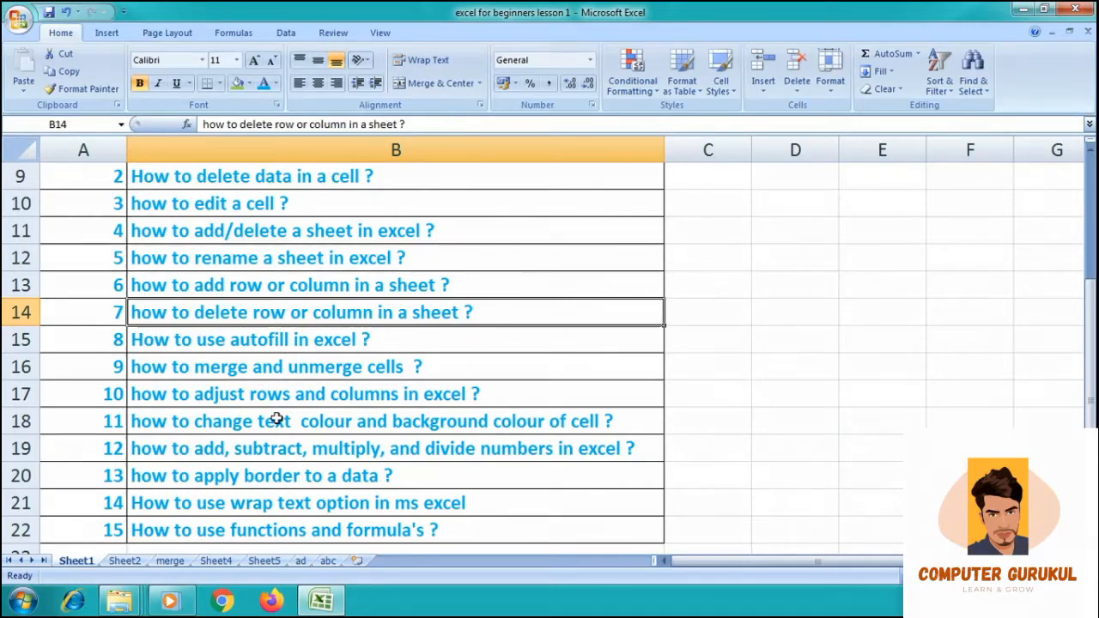
Step: Switch from the lesson list to the marksheet on Sheet2 and select the sub 4 mark in H8
click(127, 563)
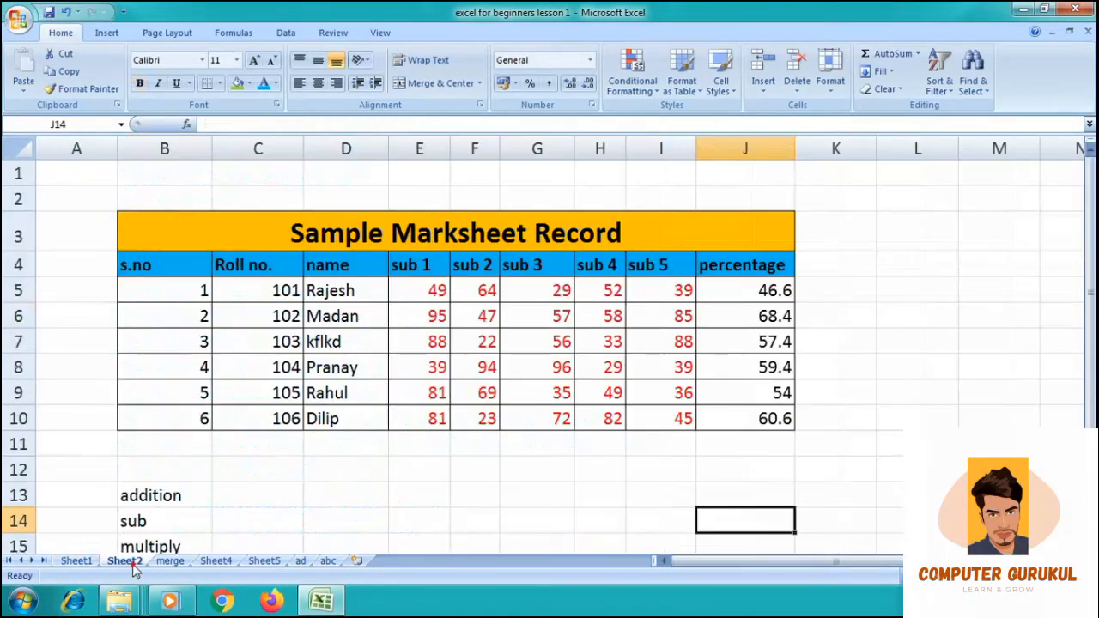
click(505, 442)
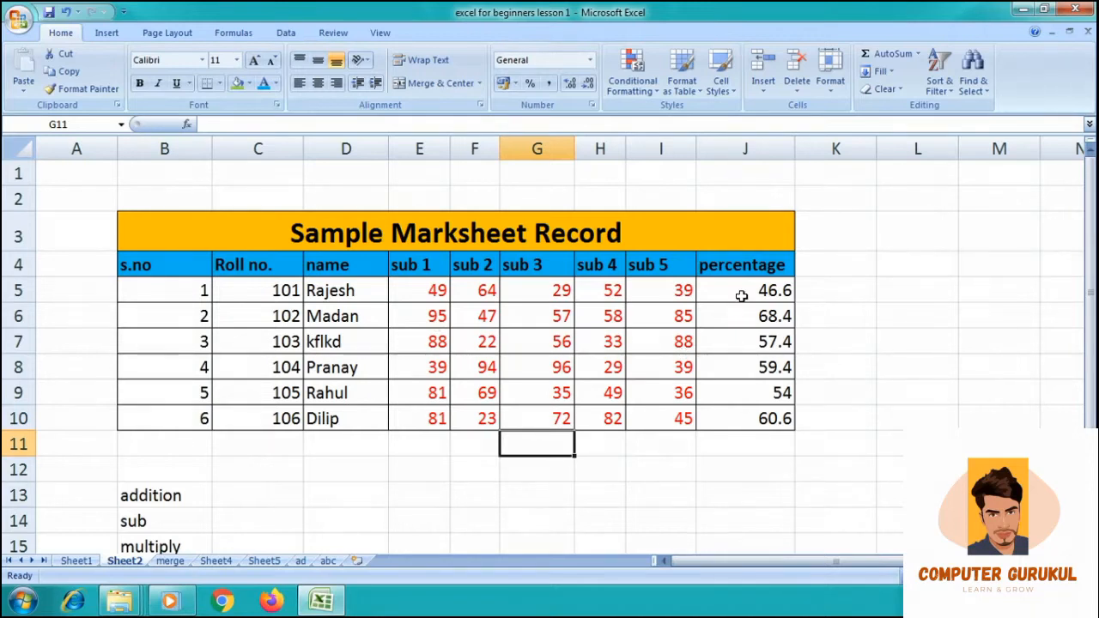
click(582, 367)
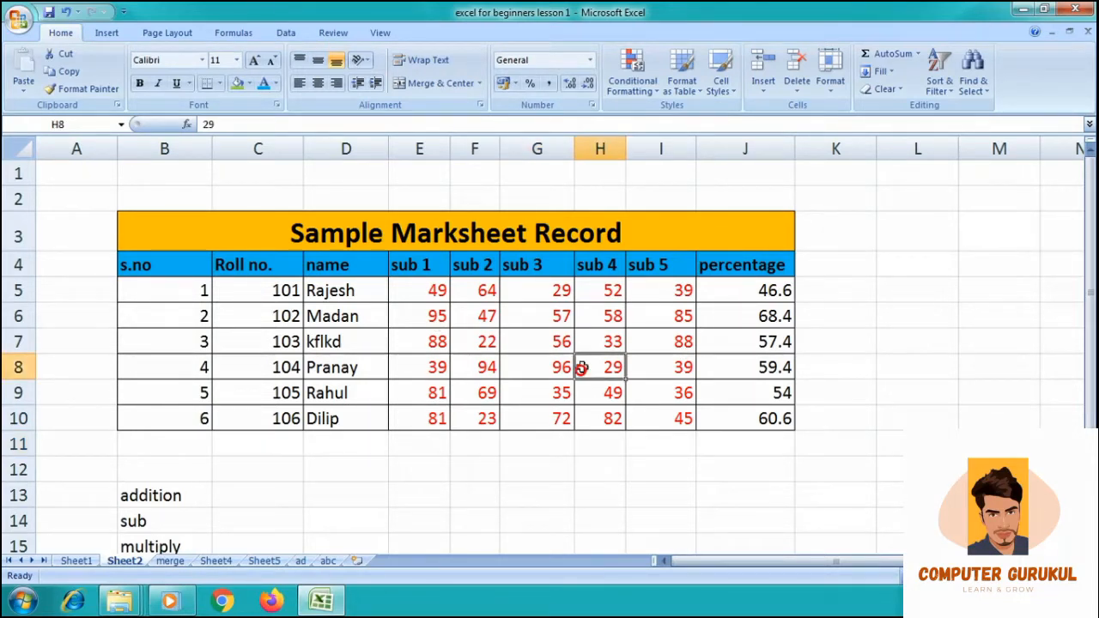
Step: Delete the marksheet's percentage column J, undo the deletion, and leave cell L6 selected
click(745, 148)
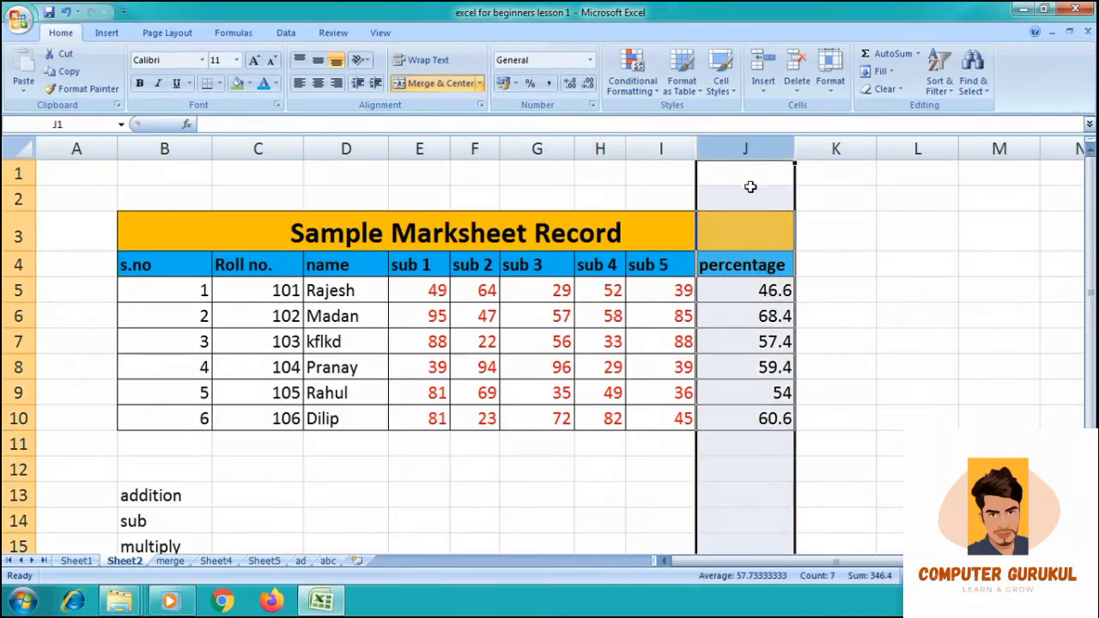
right_click(729, 157)
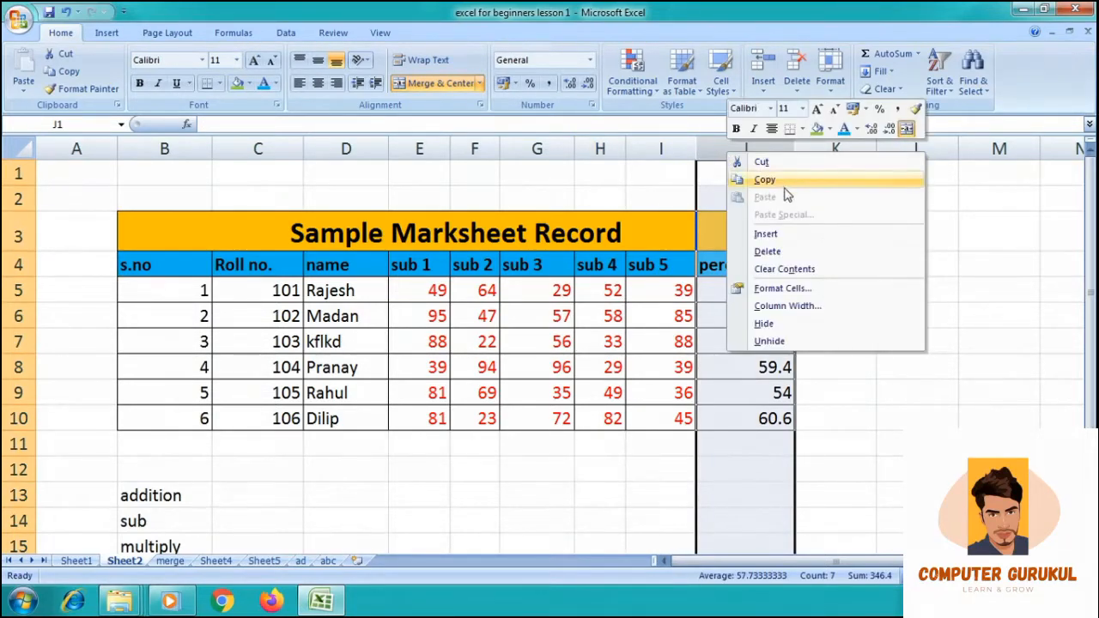
click(772, 252)
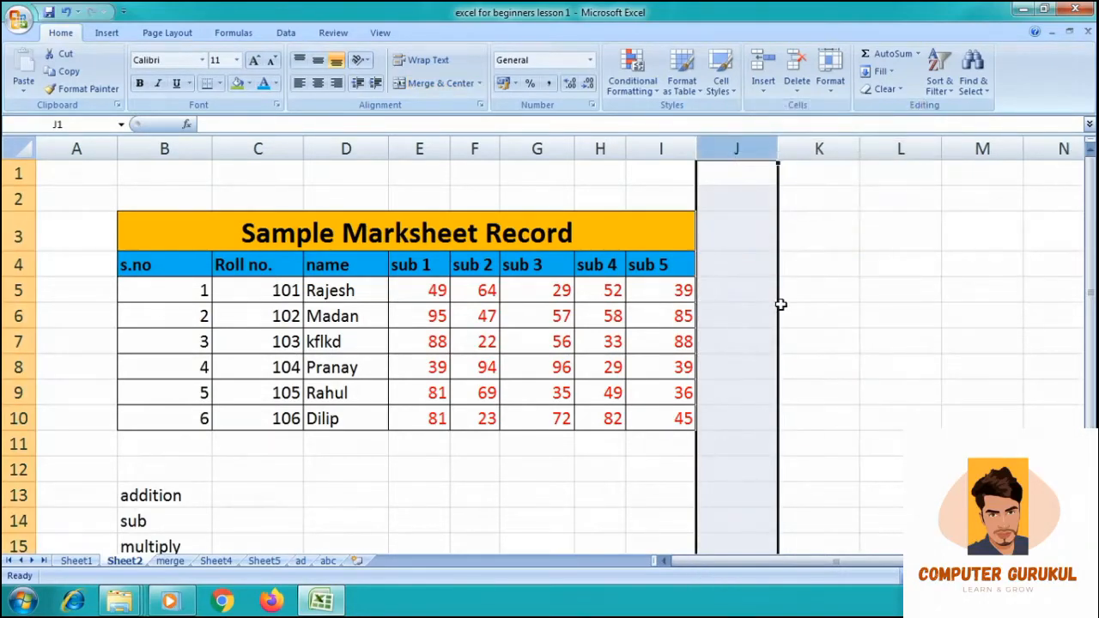
key(ctrl+z)
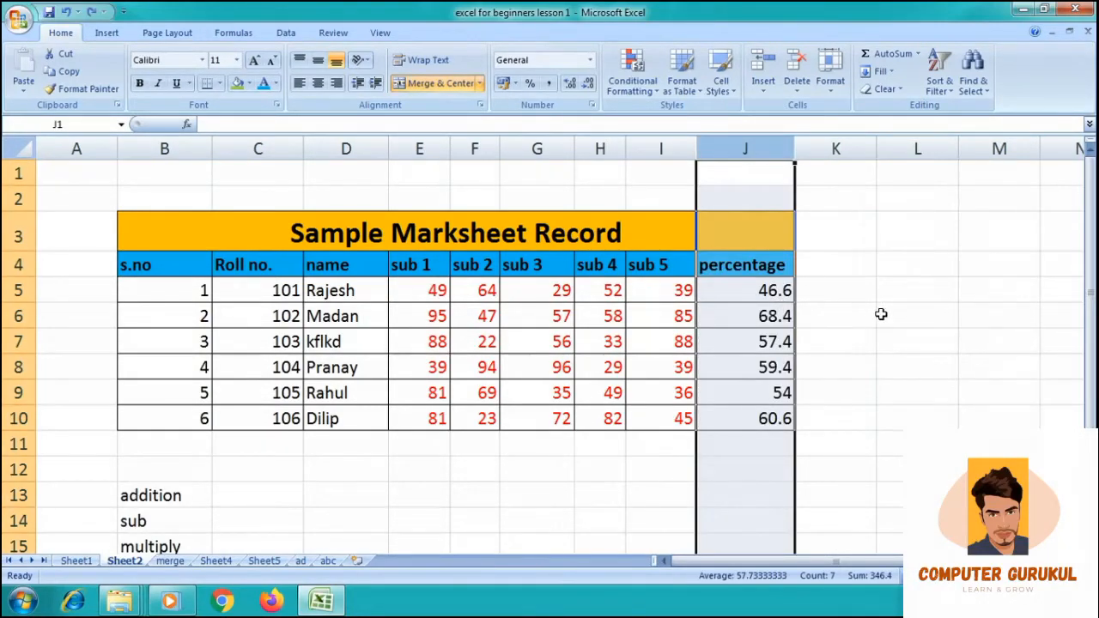
click(881, 314)
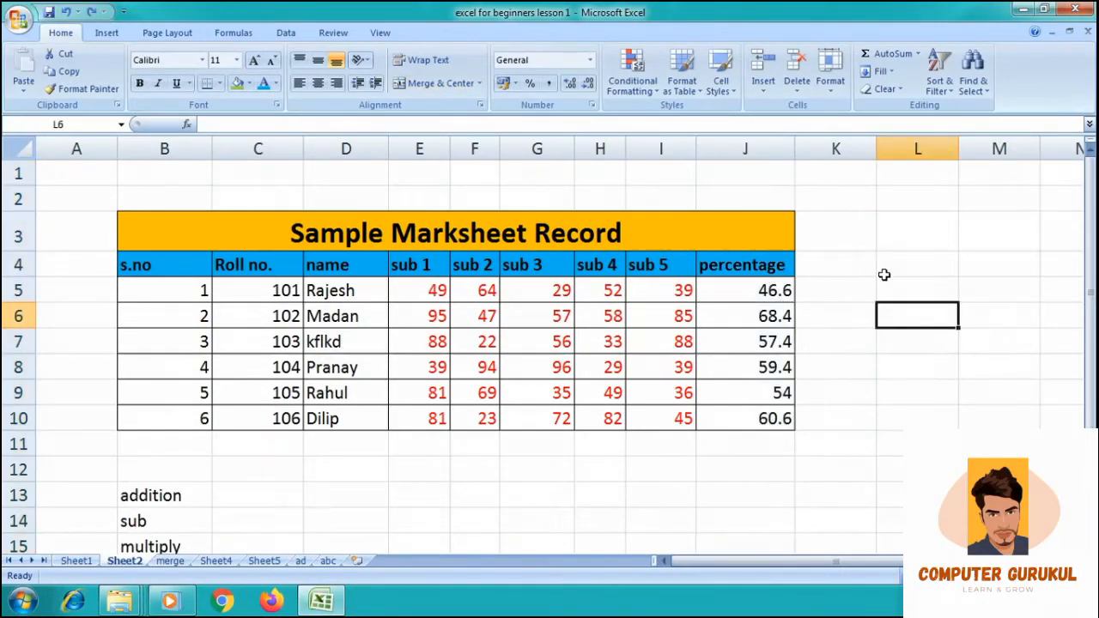
Step: Delete the percentage column once more and undo it, leaving cell L7 beside the table selected
click(766, 150)
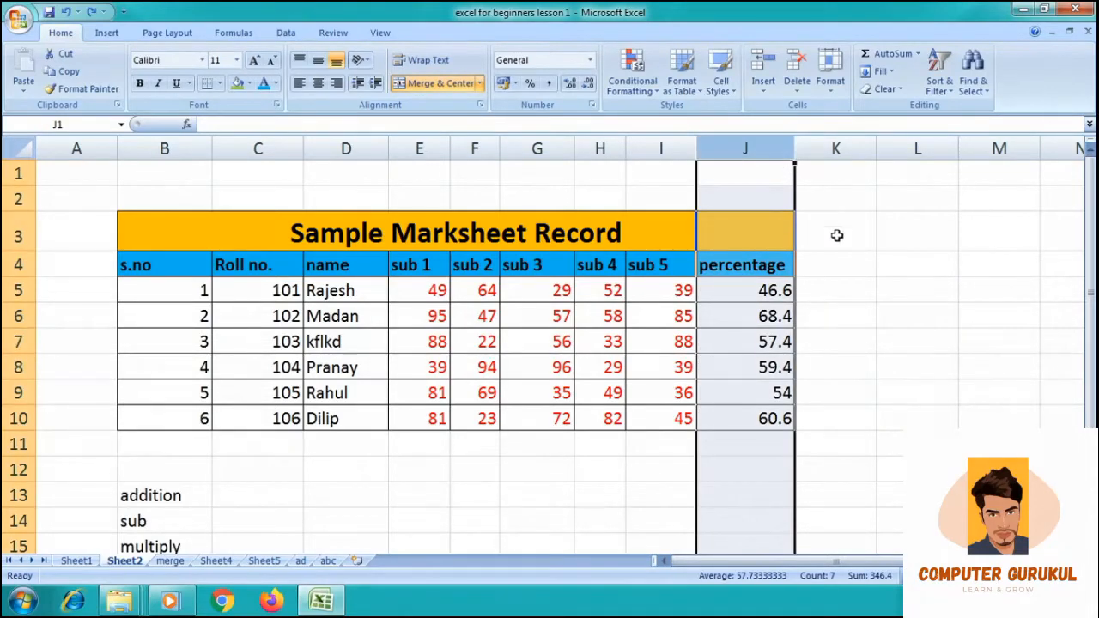
key(ctrl+minus)
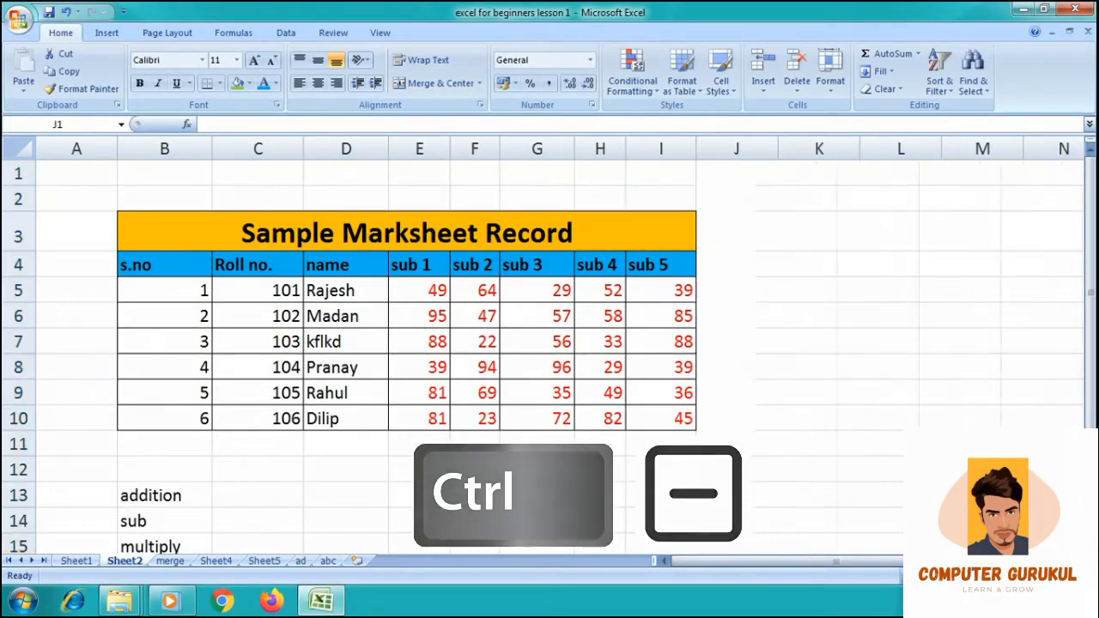
key(ctrl+z)
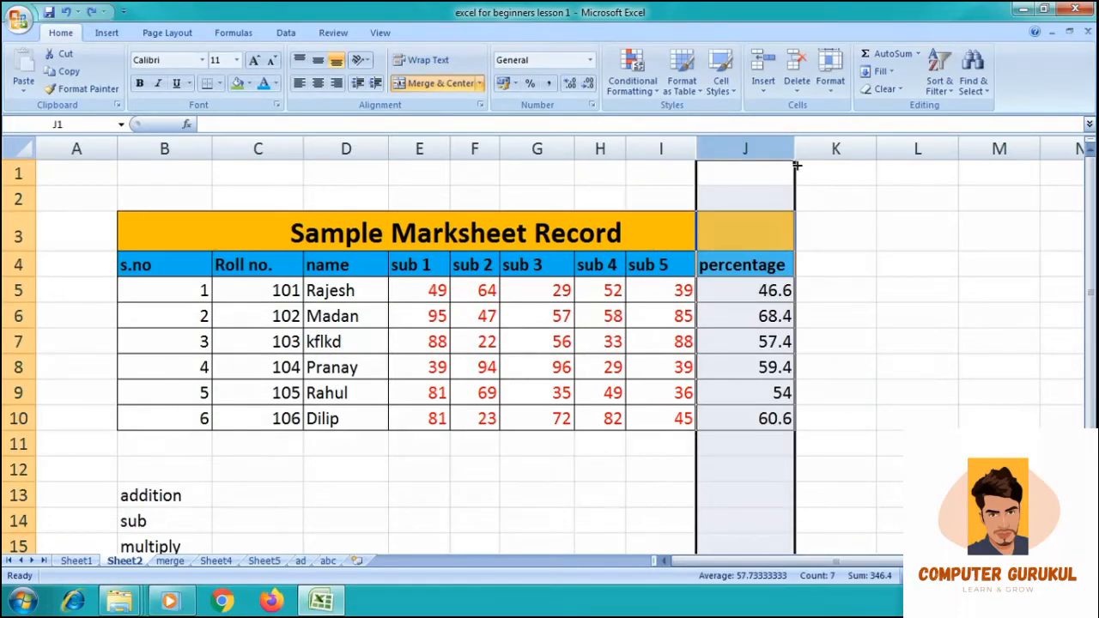
click(931, 339)
click(763, 147)
click(914, 339)
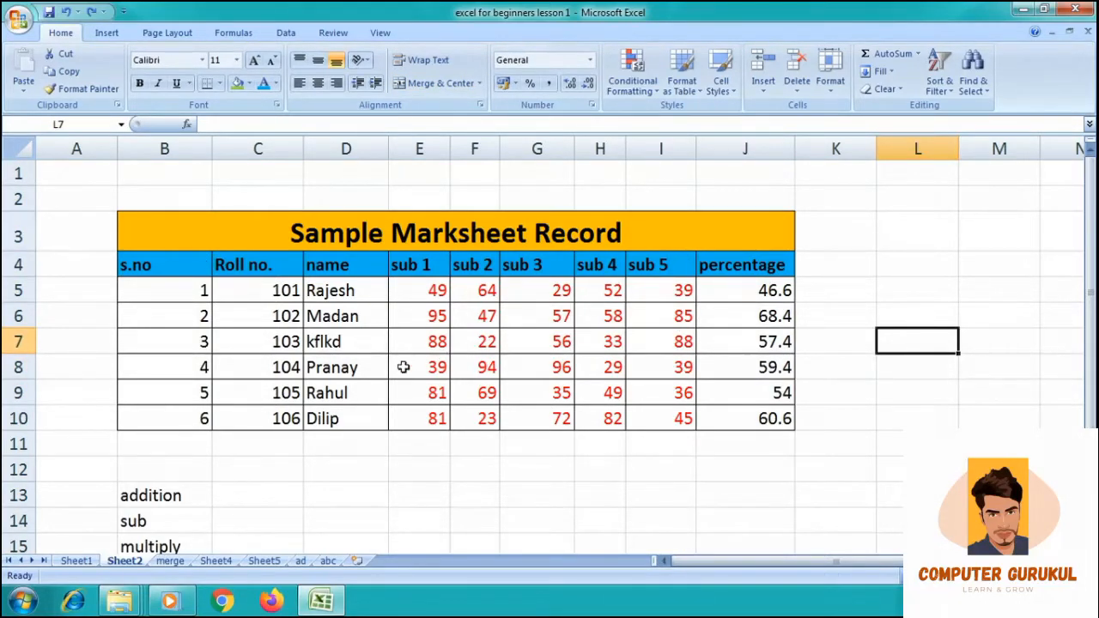
Step: Delete row 8 with the Roll no. 104 record from the marksheet and select empty cell D12
click(349, 368)
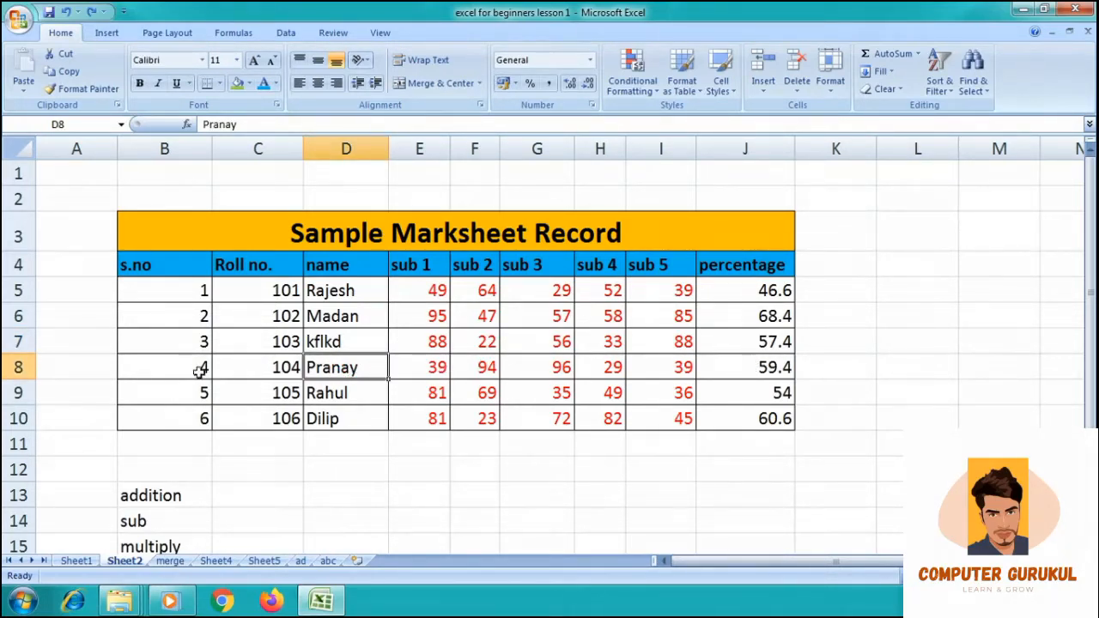
click(18, 367)
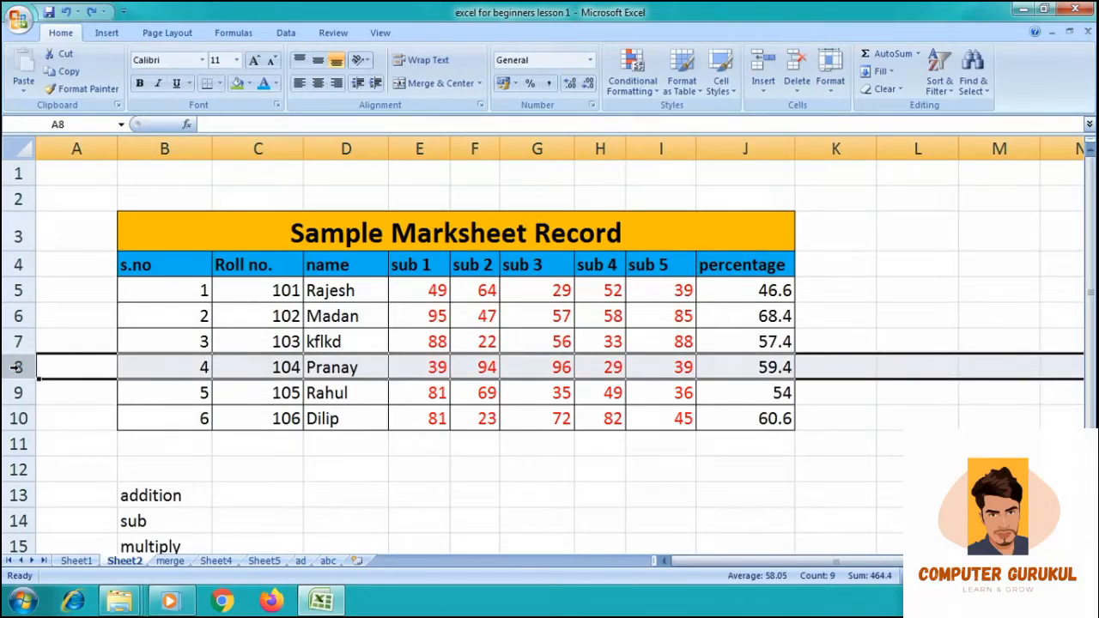
key(ctrl+minus)
click(349, 464)
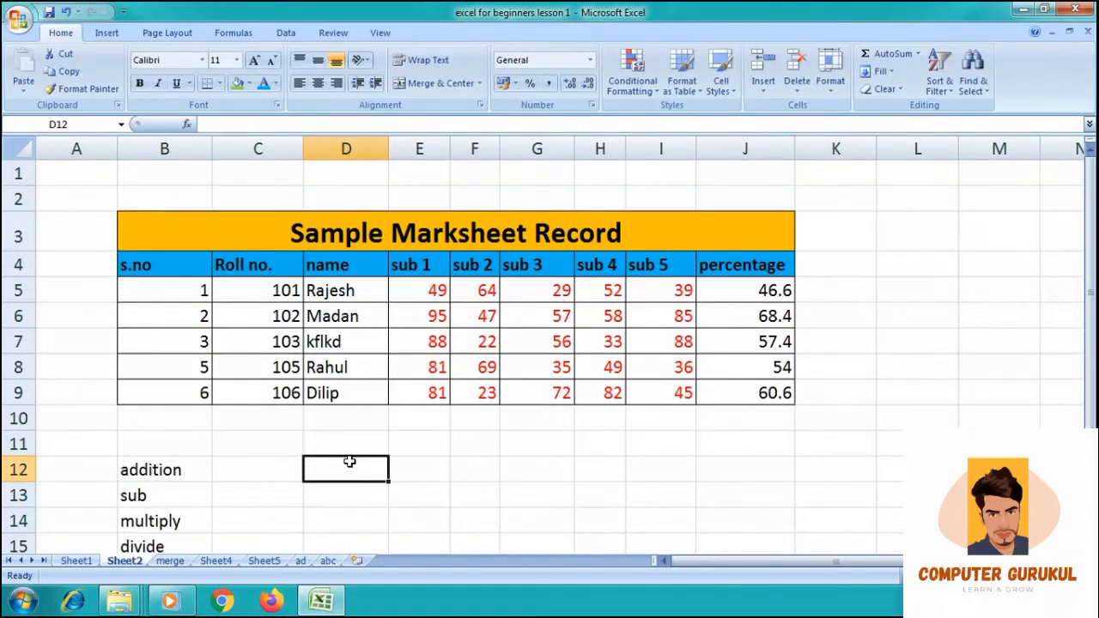
Step: Return to the lesson list on Sheet1, and open the empty Sheet5 with cell D7 selected
key(ctrl+Page_Up)
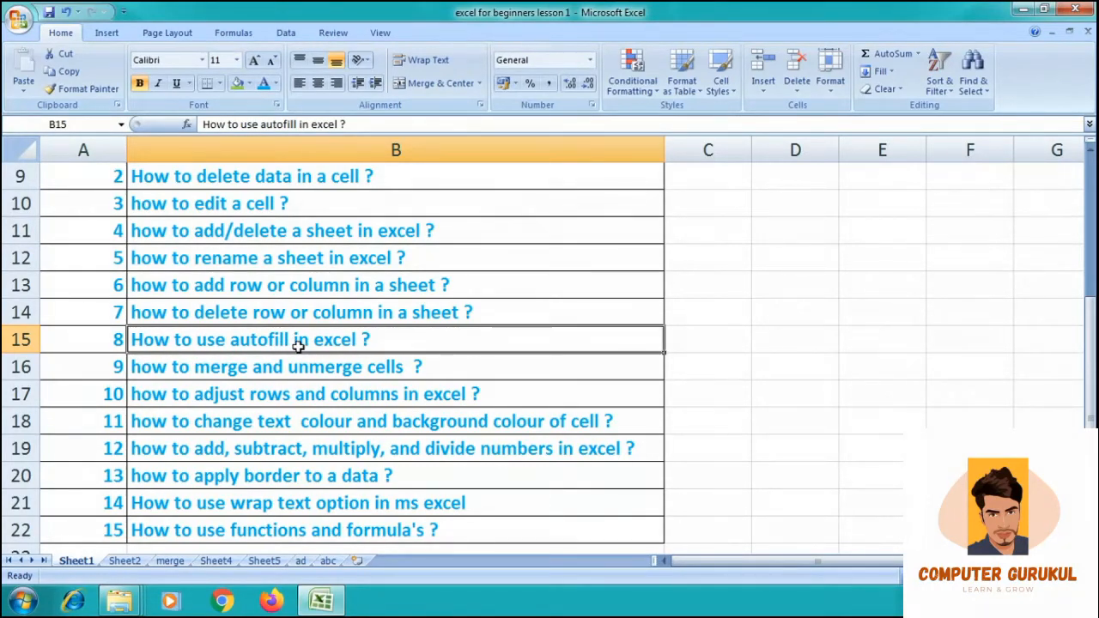
click(265, 562)
click(268, 455)
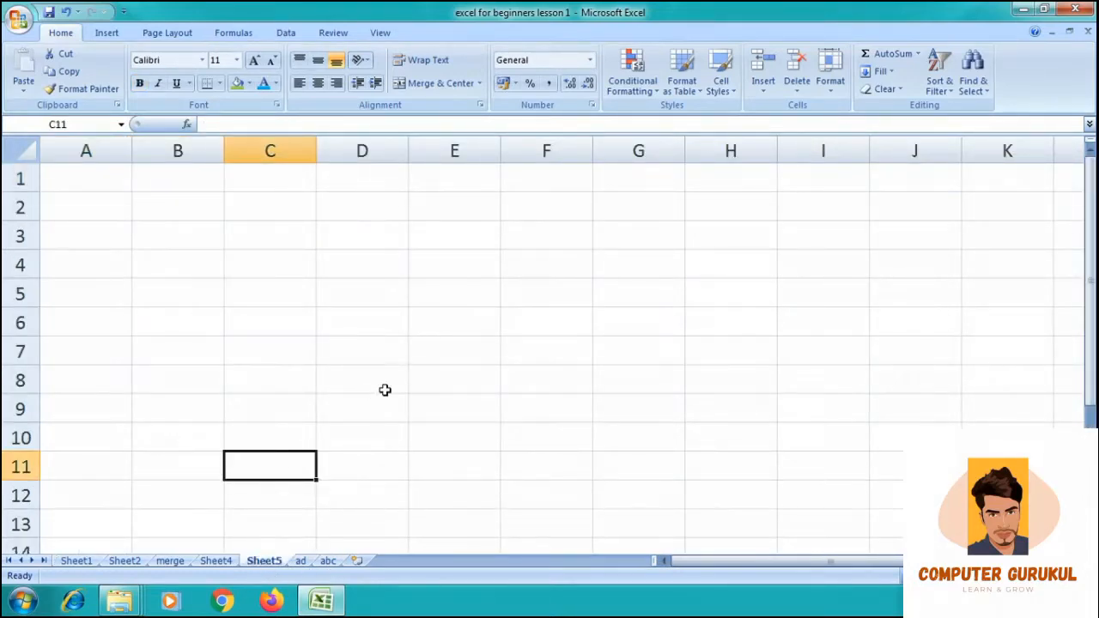
click(380, 343)
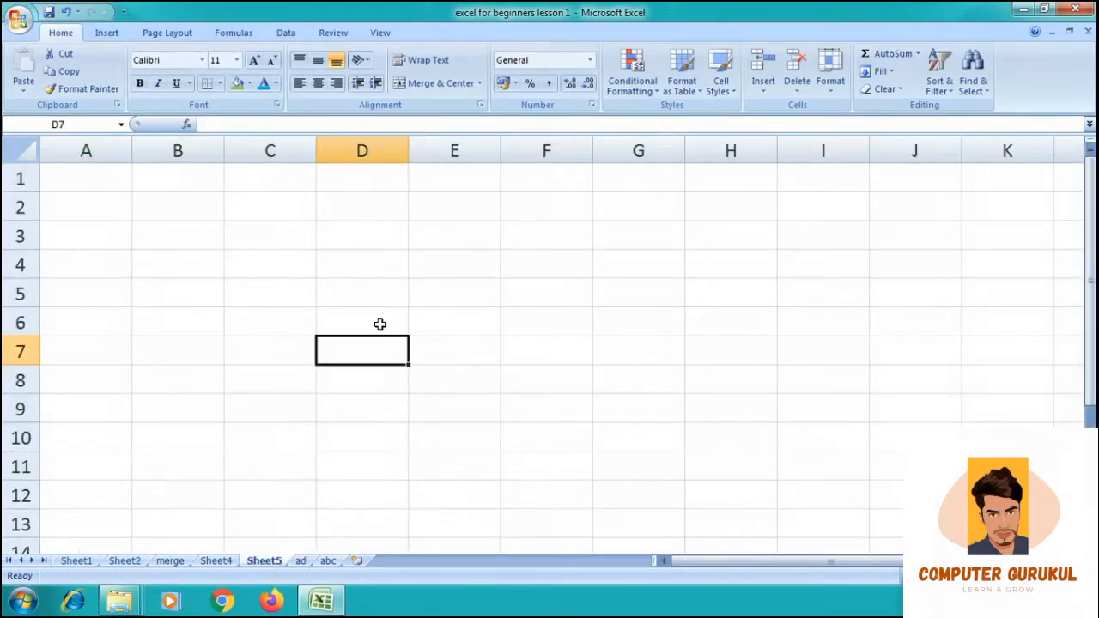
Step: Enter 1 in cell A2 and autofill it down to A12
click(127, 206)
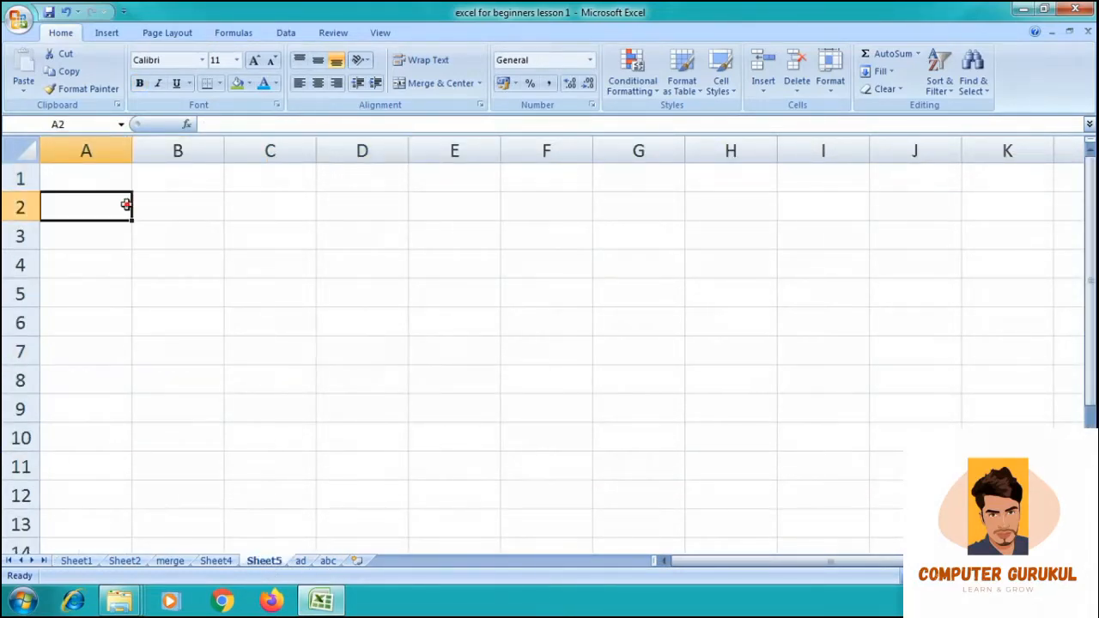
text(1)
click(171, 277)
click(122, 211)
drag(132, 221, 157, 507)
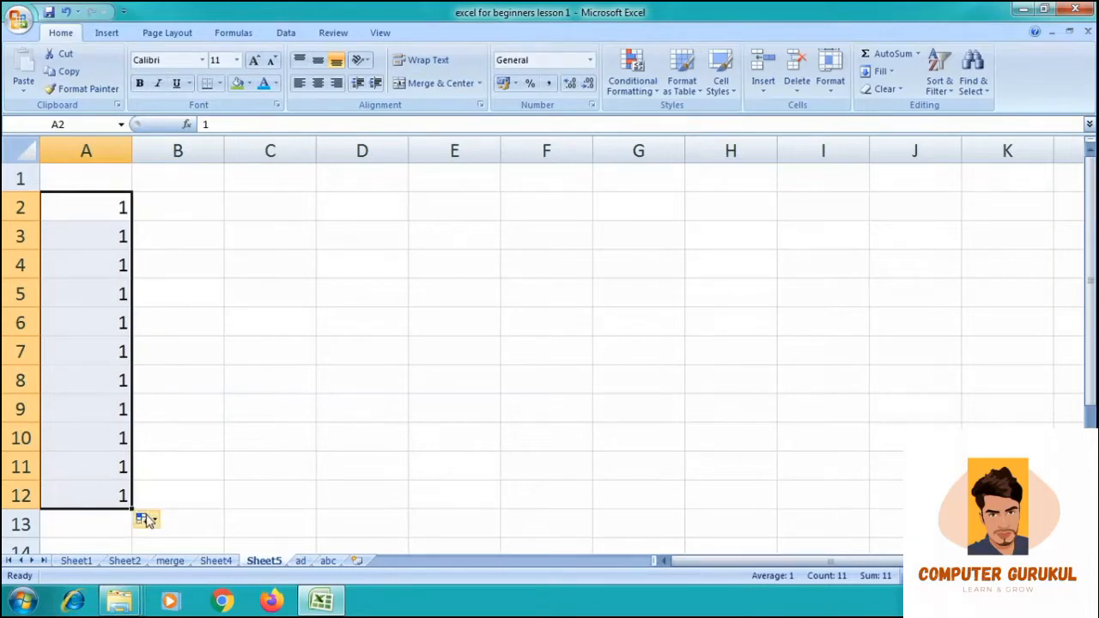
Step: Change the autofilled range A2:A12 from copied cells to a number series with the Fill Series option
click(141, 518)
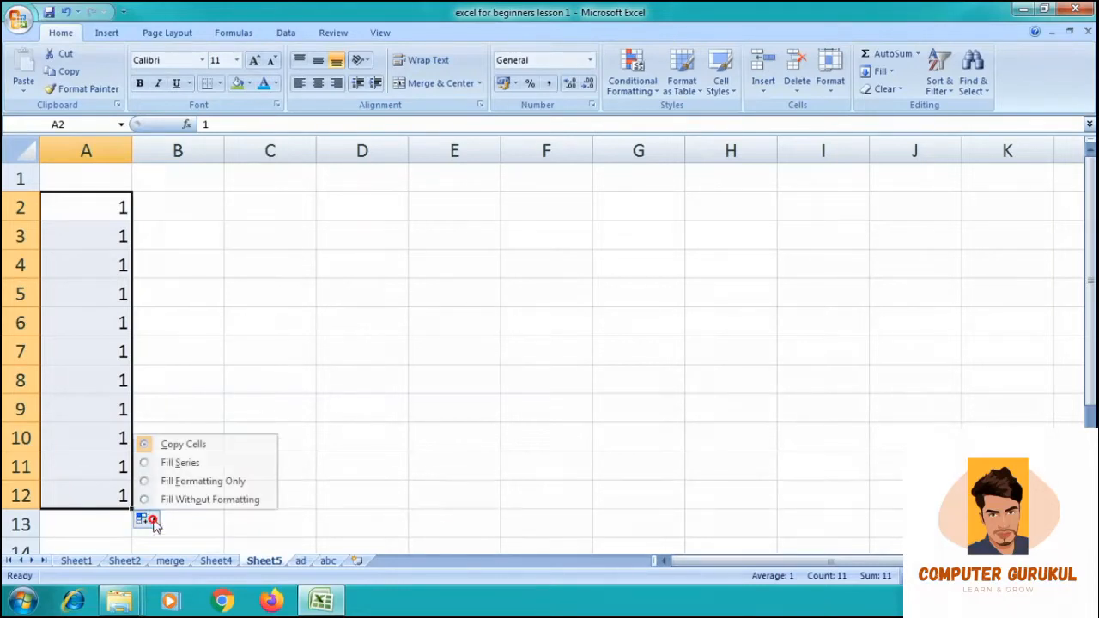
click(157, 464)
scroll(152, 363, down, 1)
scroll(143, 238, up, 1)
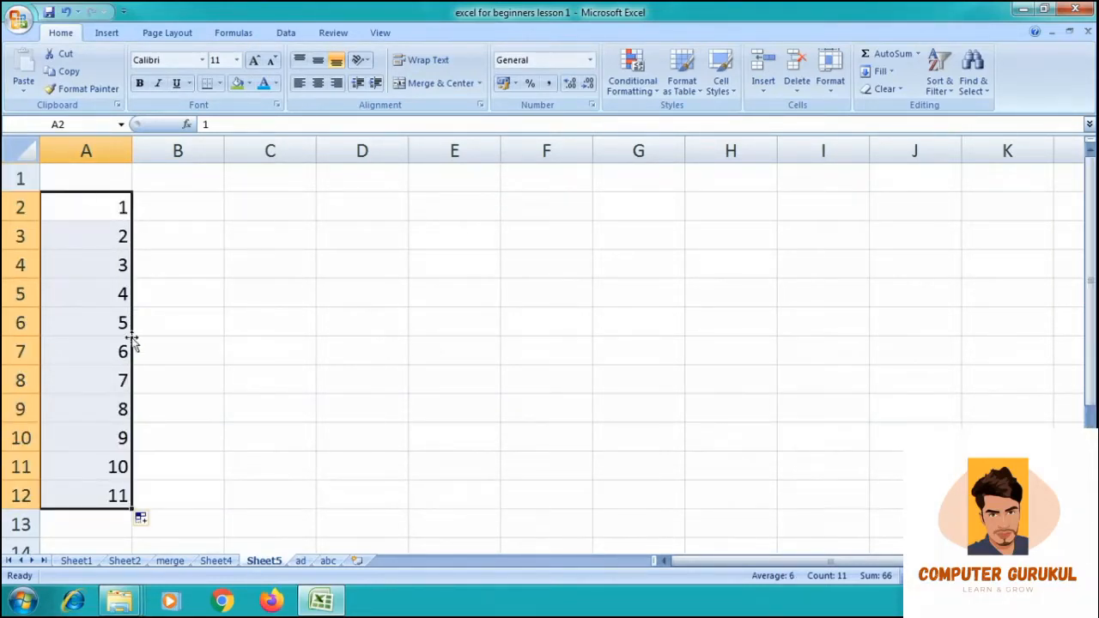
Step: Extend the column A number series down to row 15, and undo the extension
drag(131, 510, 152, 232)
scroll(152, 236, up, 4)
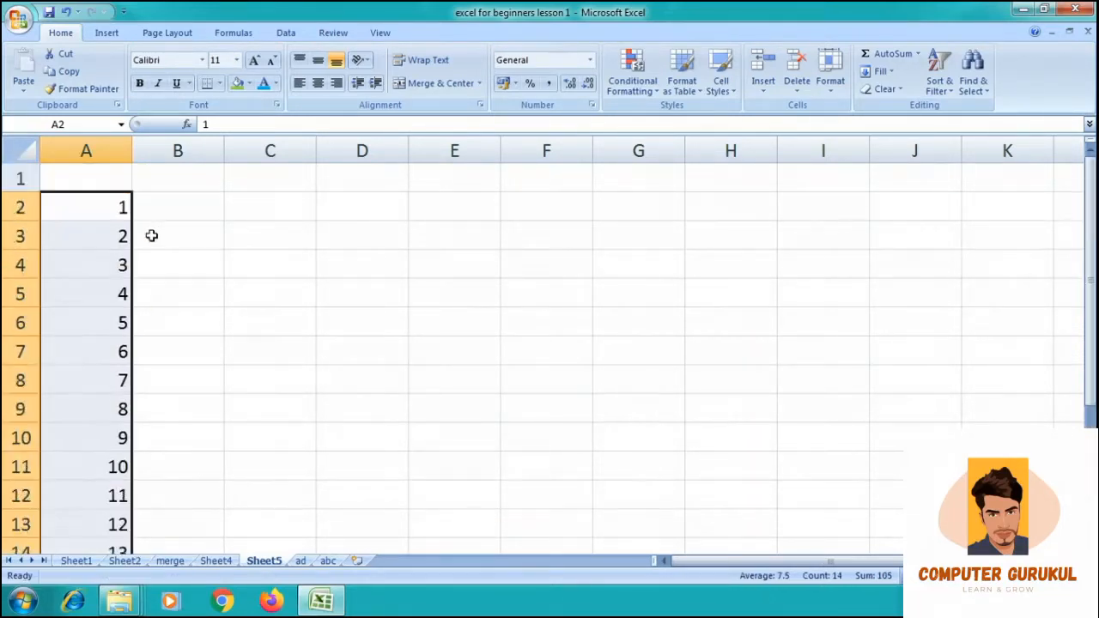
click(155, 299)
key(ctrl+z)
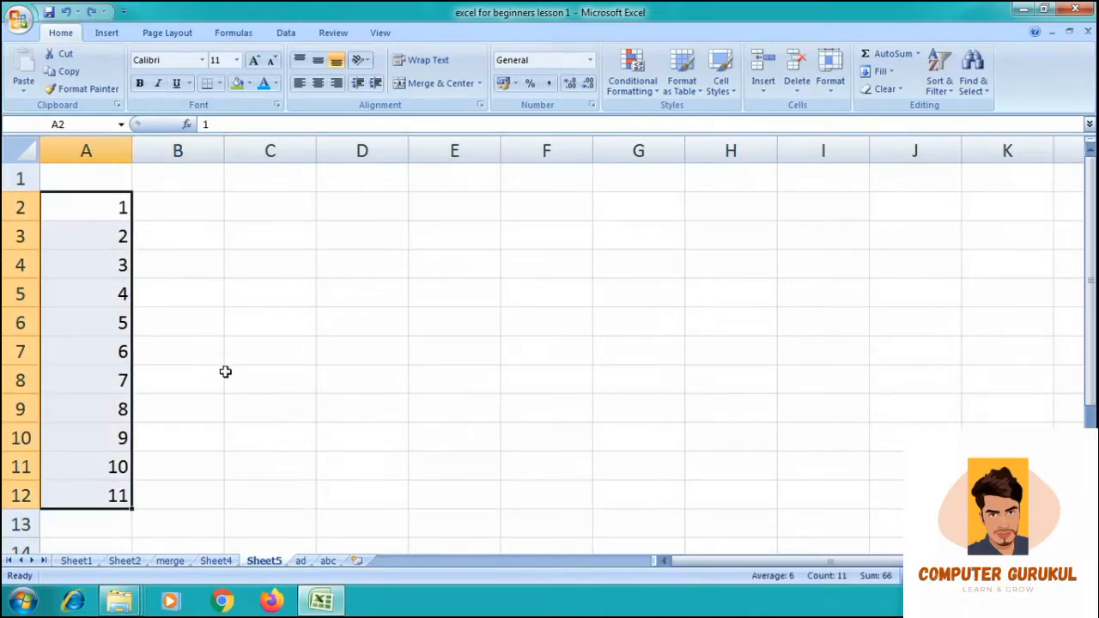
click(241, 373)
Step: Clear the number in cell A12 so the column A series ends at 10
click(95, 488)
key(Delete)
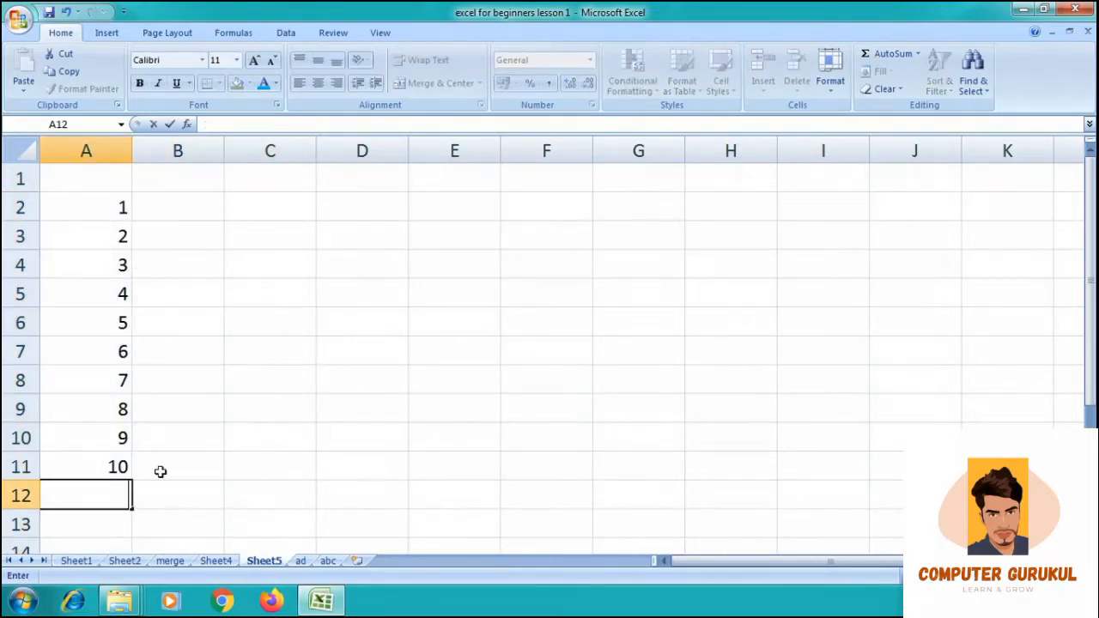
click(171, 464)
click(199, 216)
click(322, 253)
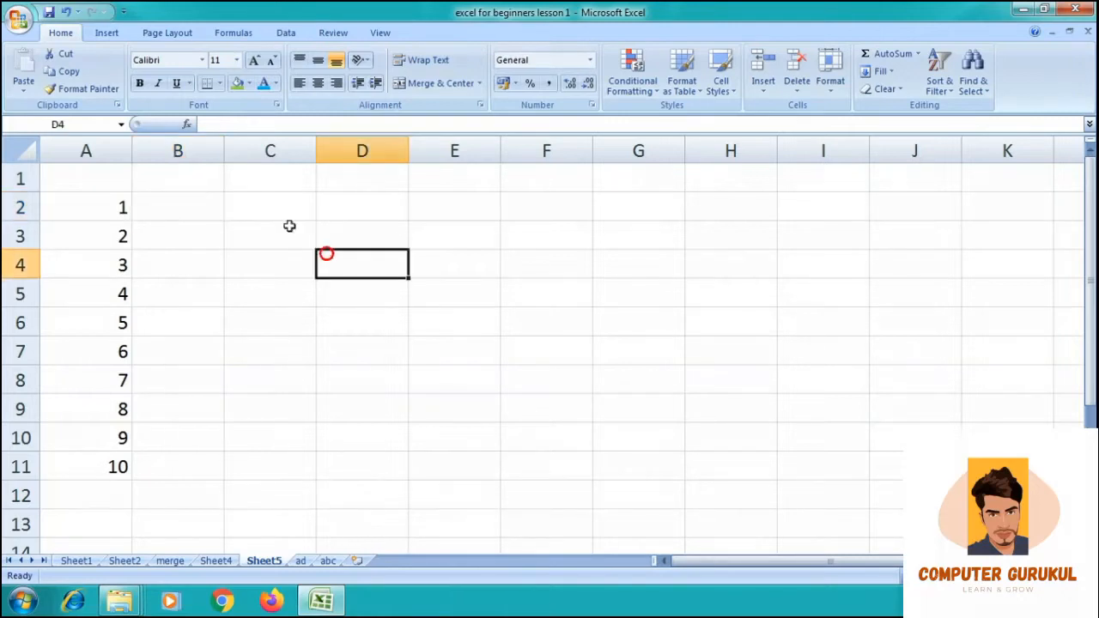
Step: Enter 2 in cell B2 and autofill the series from A2:B2 across row 2 to J2
click(216, 206)
text(2)
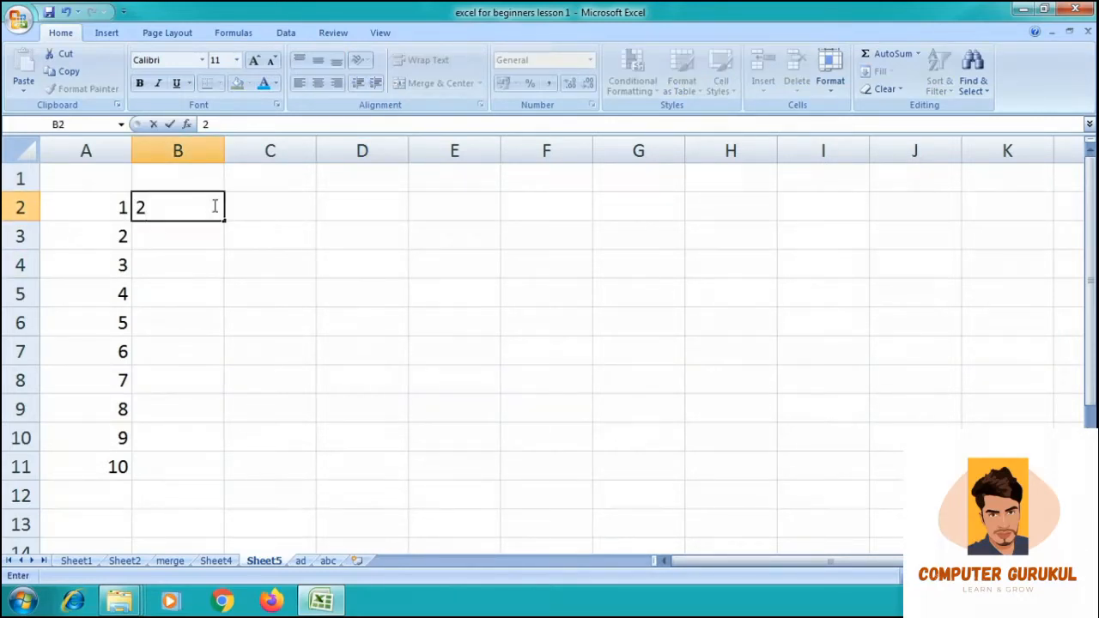
click(230, 252)
drag(110, 209, 923, 211)
click(915, 294)
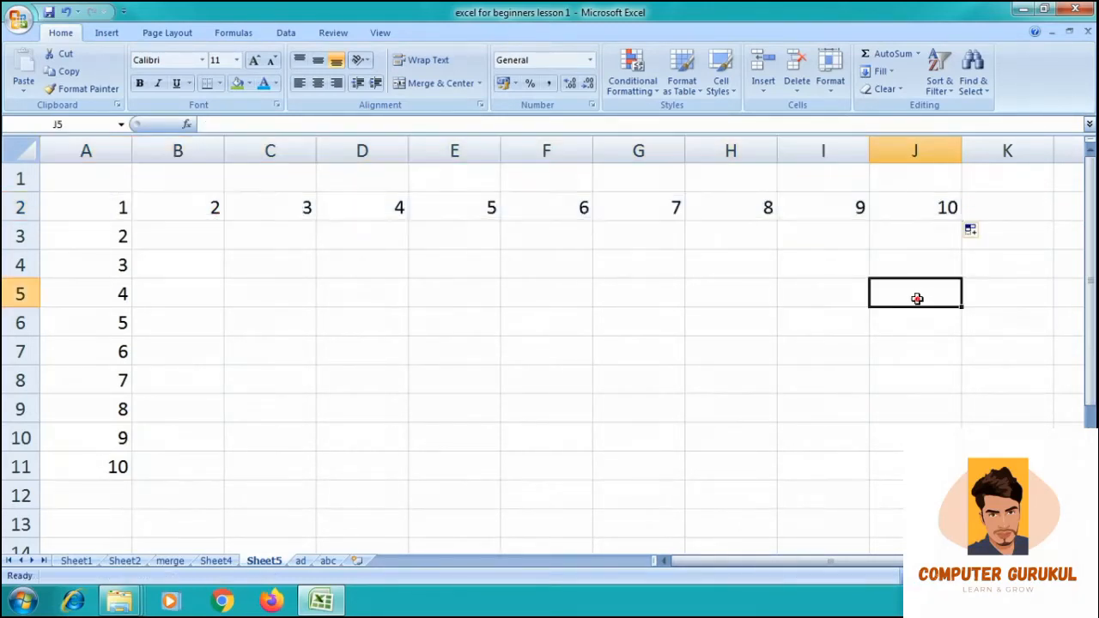
Step: Enter 4 in cell B3 and autofill the series from B2:B3 down to B11
click(203, 237)
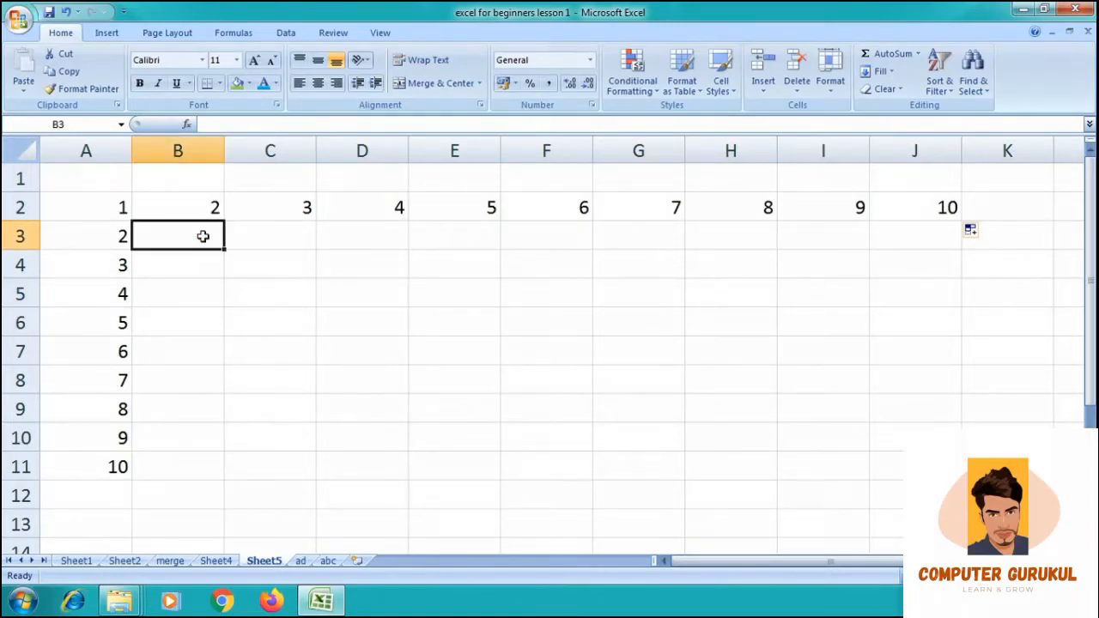
text(4)
click(289, 284)
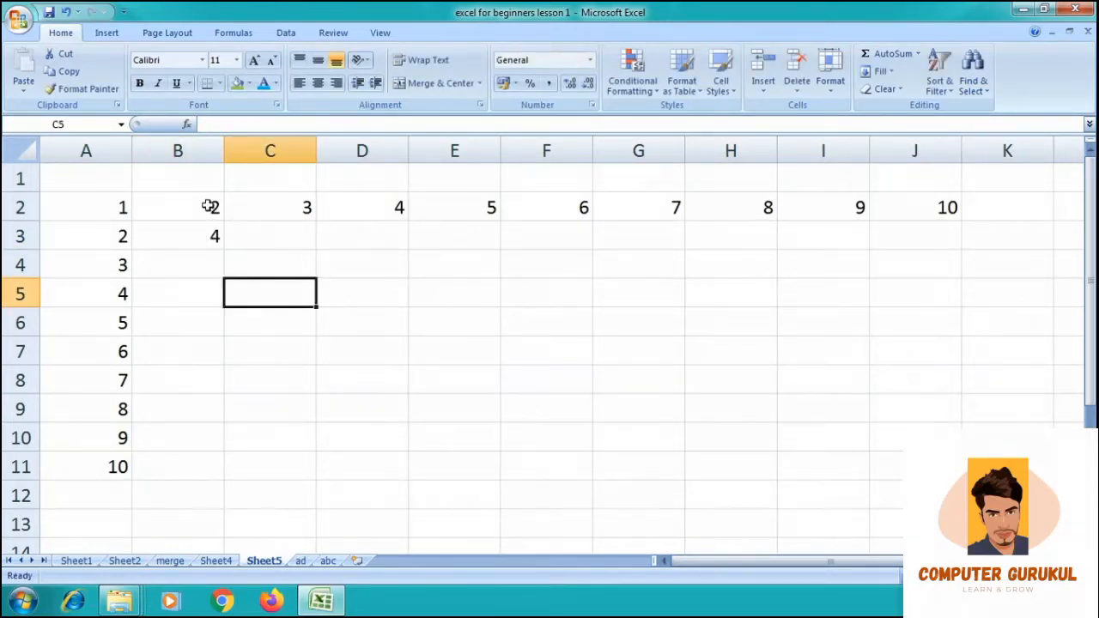
drag(211, 206, 229, 471)
click(442, 379)
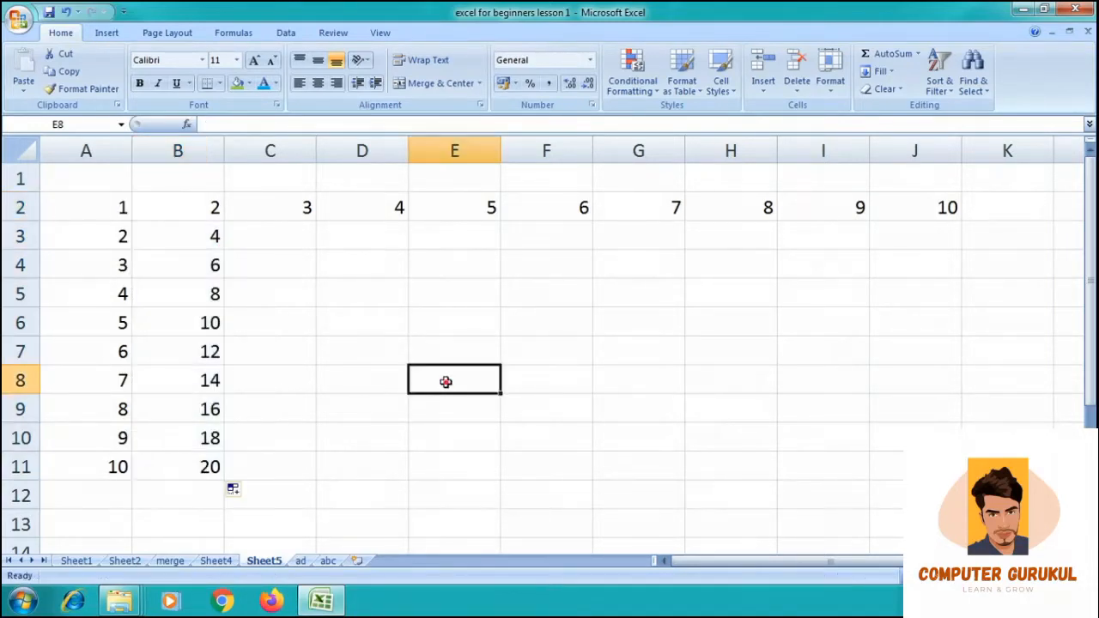
Step: Refill column A from A2:A3 down to A11, and highlight the starting pairs A2:A3 and B2:B3
drag(118, 208, 133, 468)
click(92, 257)
drag(91, 210, 92, 232)
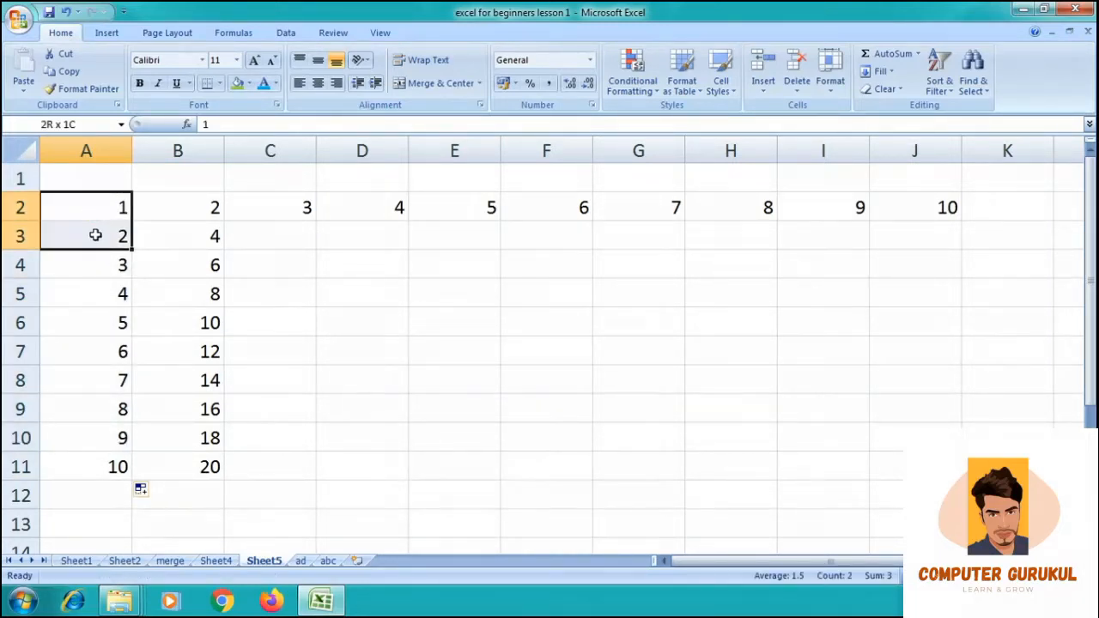
click(260, 249)
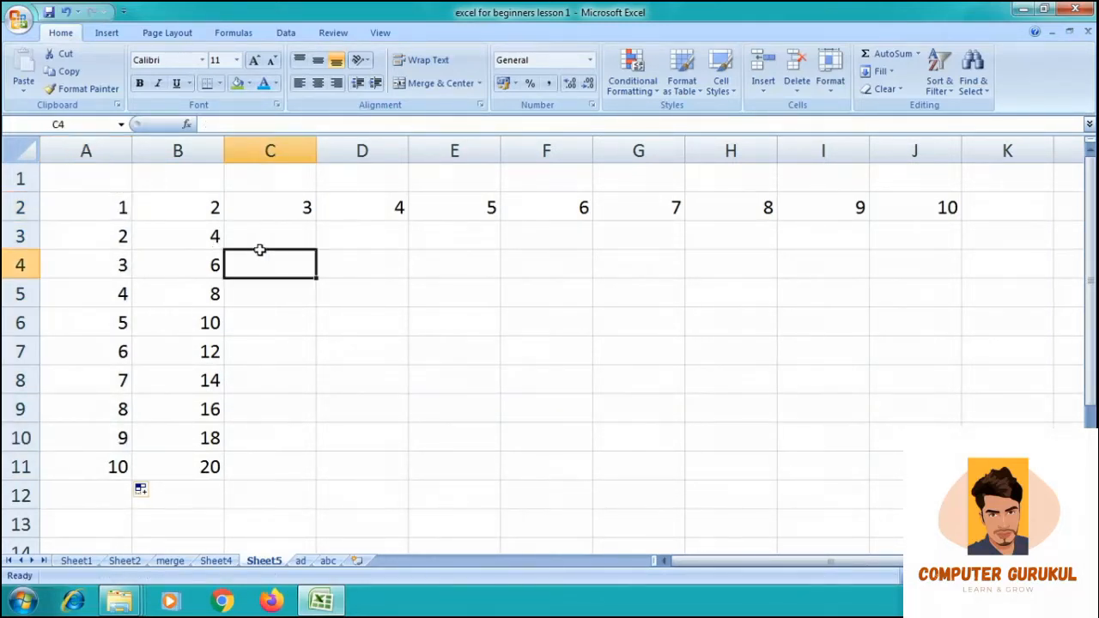
drag(206, 206, 211, 230)
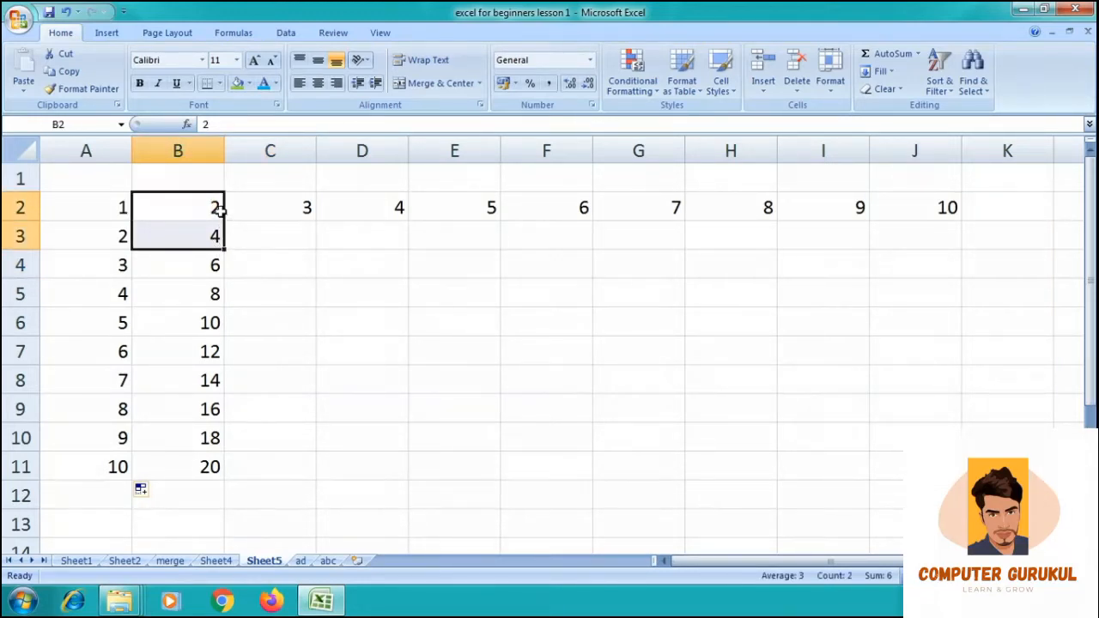
Step: Select A3:B11 and autofill both columns across to column J to complete the multiplication table
click(304, 311)
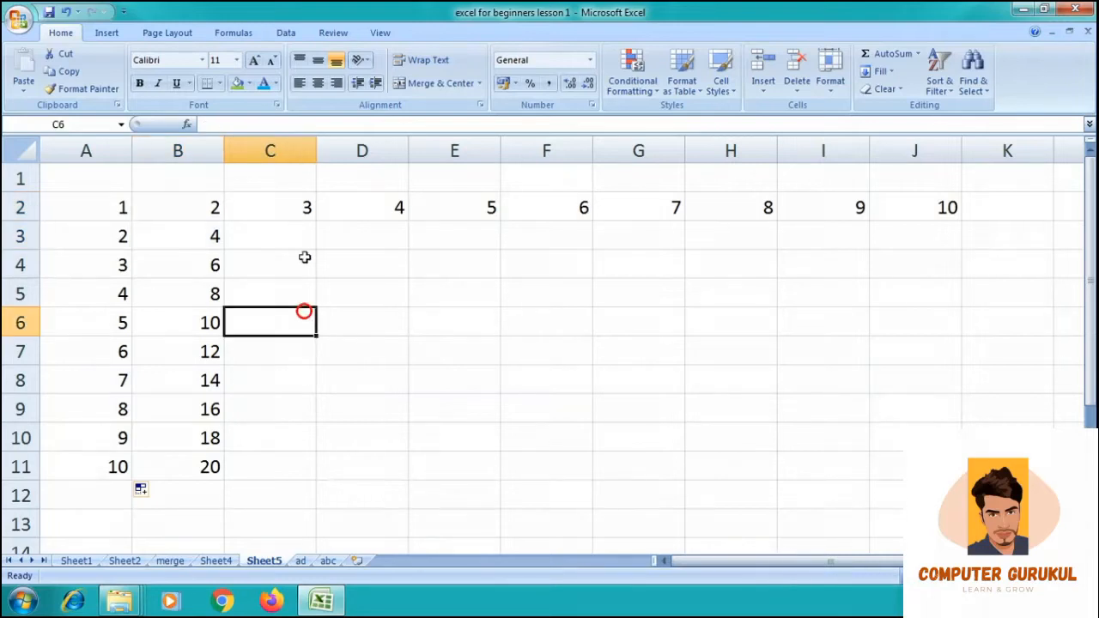
drag(124, 237, 919, 442)
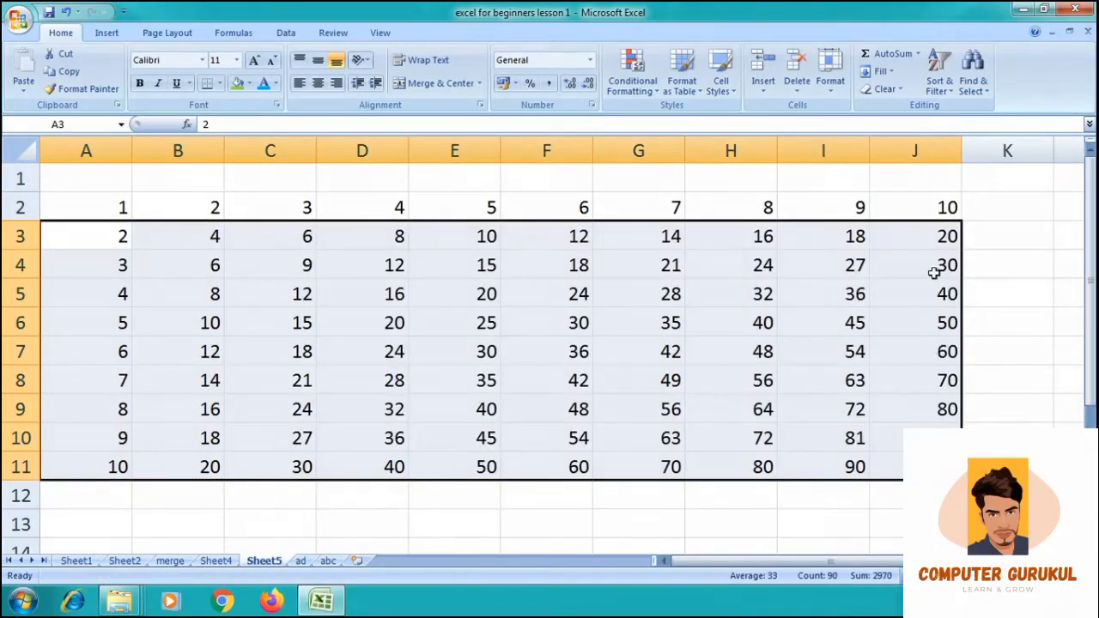
click(290, 443)
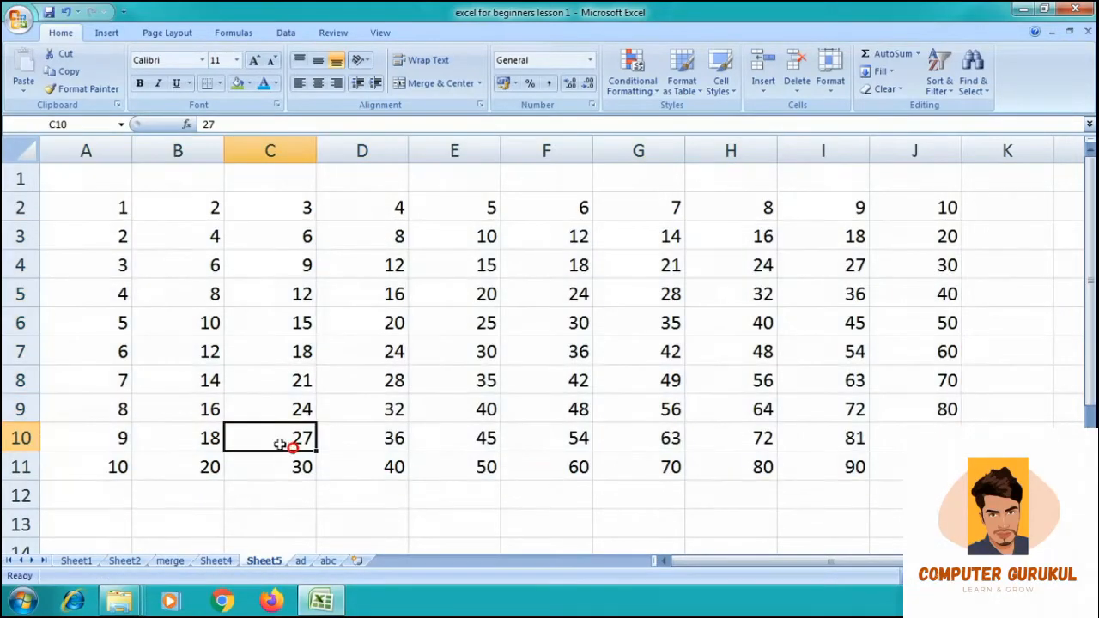
Step: Examine how the values progress along rows 3 and 4 and down column B of the multiplication table
click(127, 236)
click(163, 243)
click(241, 238)
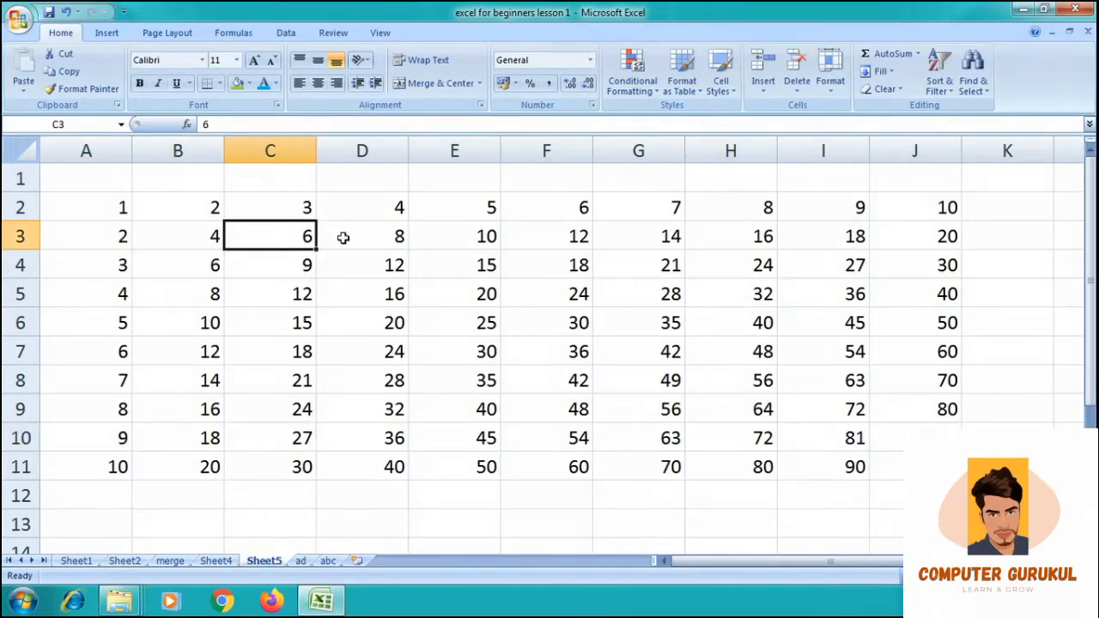
click(126, 267)
click(160, 267)
click(268, 271)
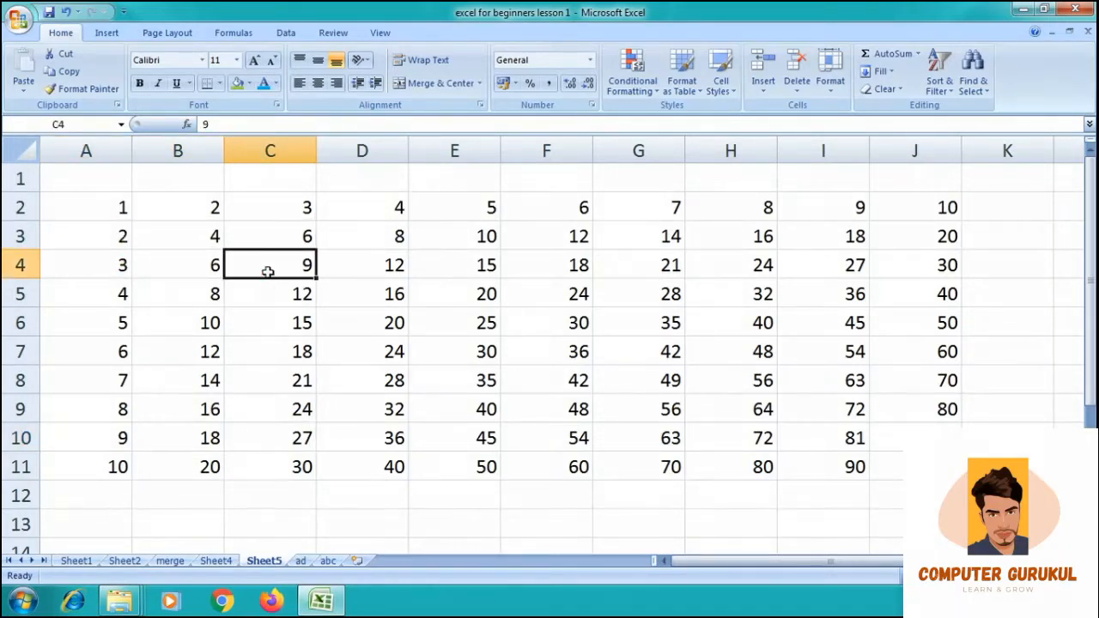
click(216, 208)
click(232, 263)
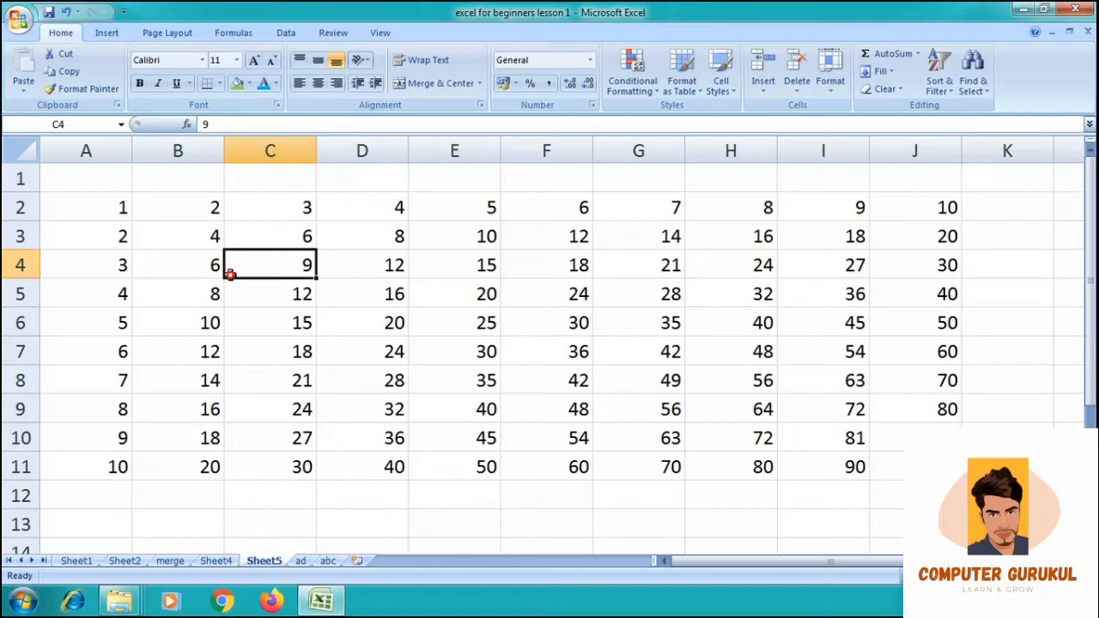
click(215, 208)
click(211, 256)
click(201, 301)
click(124, 266)
click(159, 266)
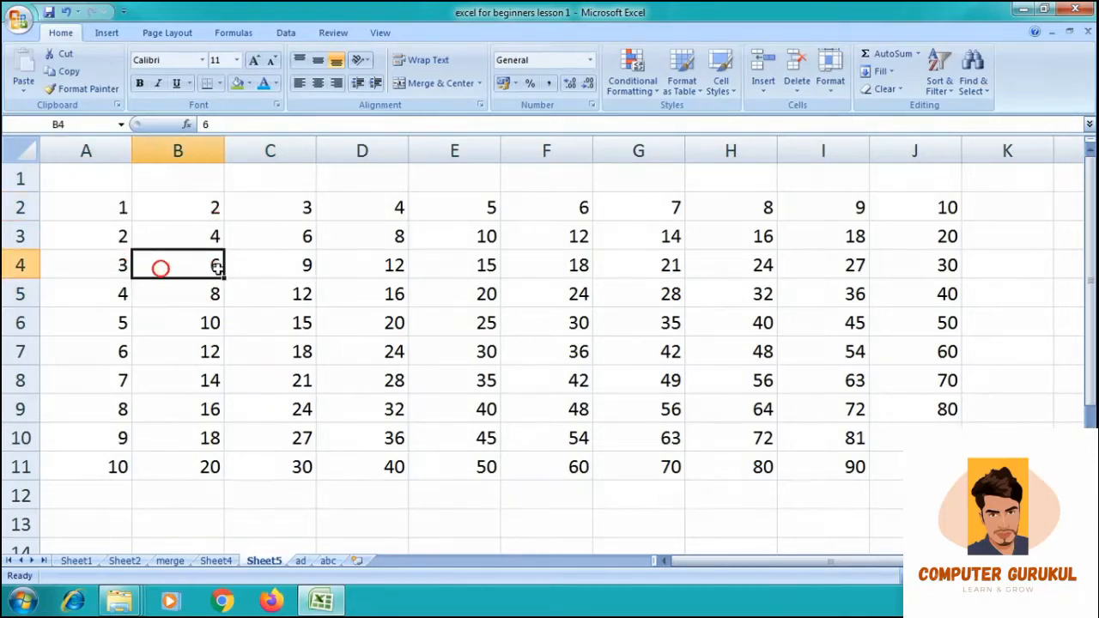
click(524, 464)
Step: Clear the whole multiplication table in A2:J11
drag(116, 207, 899, 460)
key(Delete)
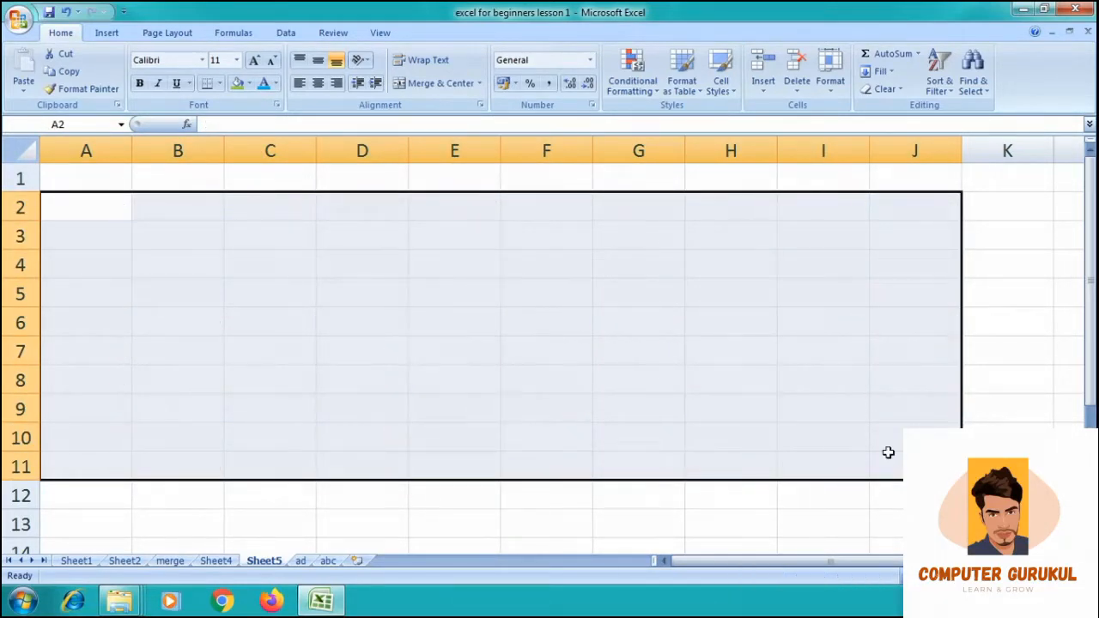
click(766, 429)
Step: Enter jan in cell C3 and autofill the abbreviated month names down to C11
click(256, 234)
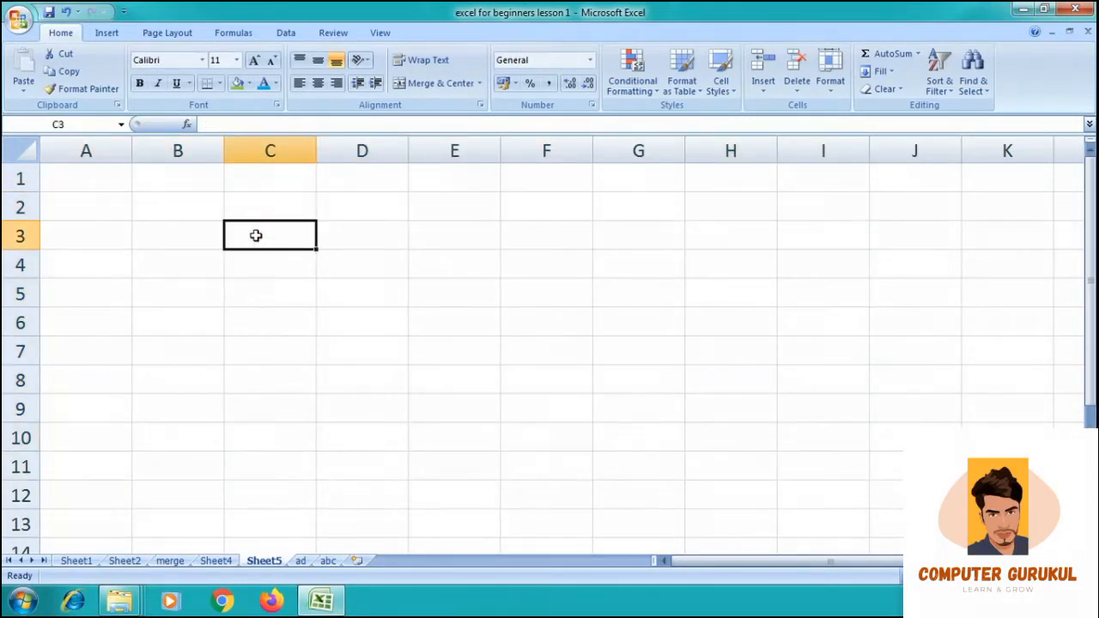
text(jan)
click(258, 297)
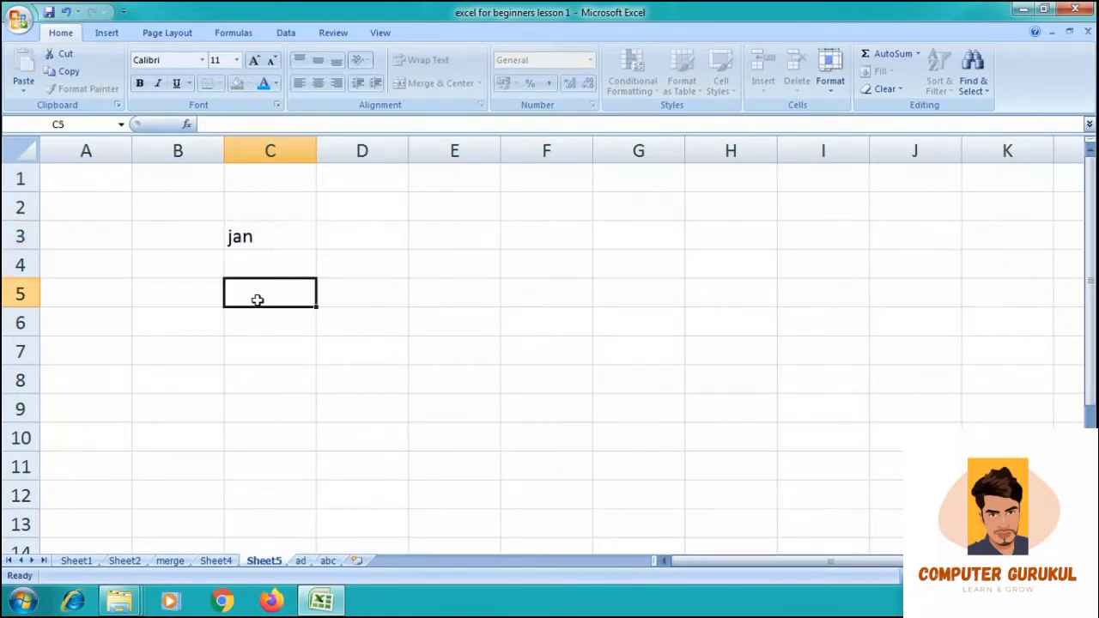
click(275, 245)
drag(315, 250, 324, 486)
click(381, 464)
Step: Enter january in cell D3 and autofill the full month names down to D11
click(354, 241)
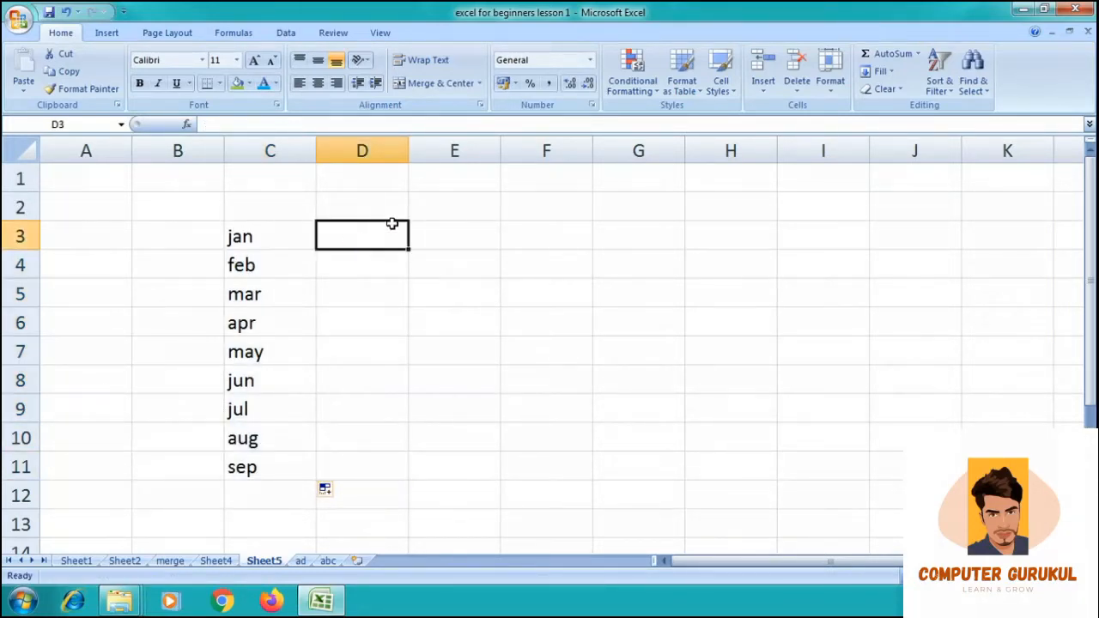
text(january)
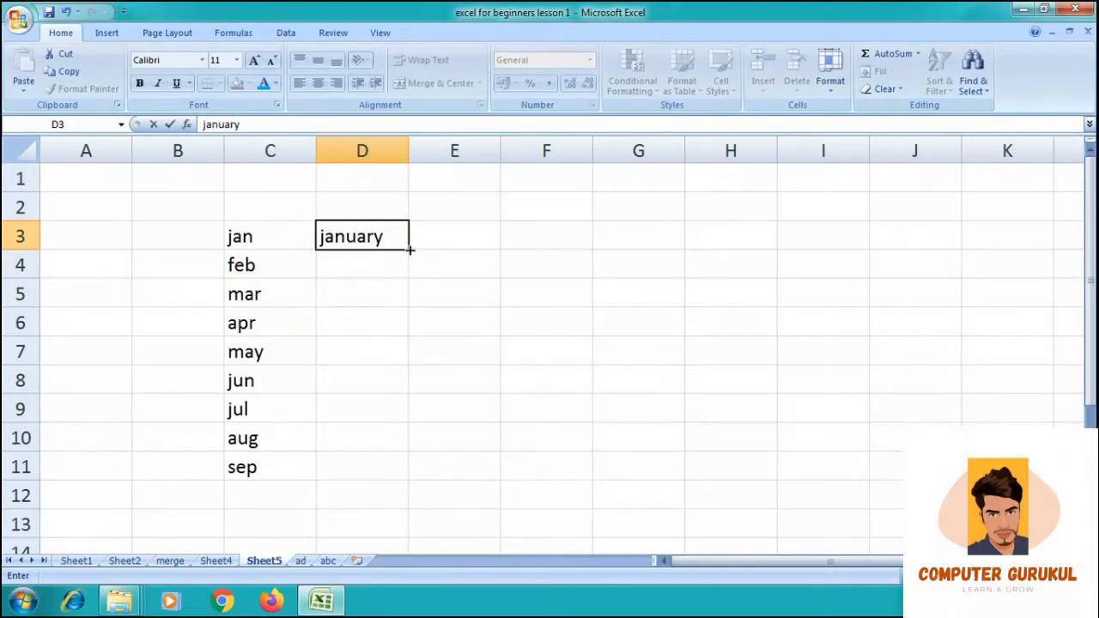
drag(411, 249, 395, 474)
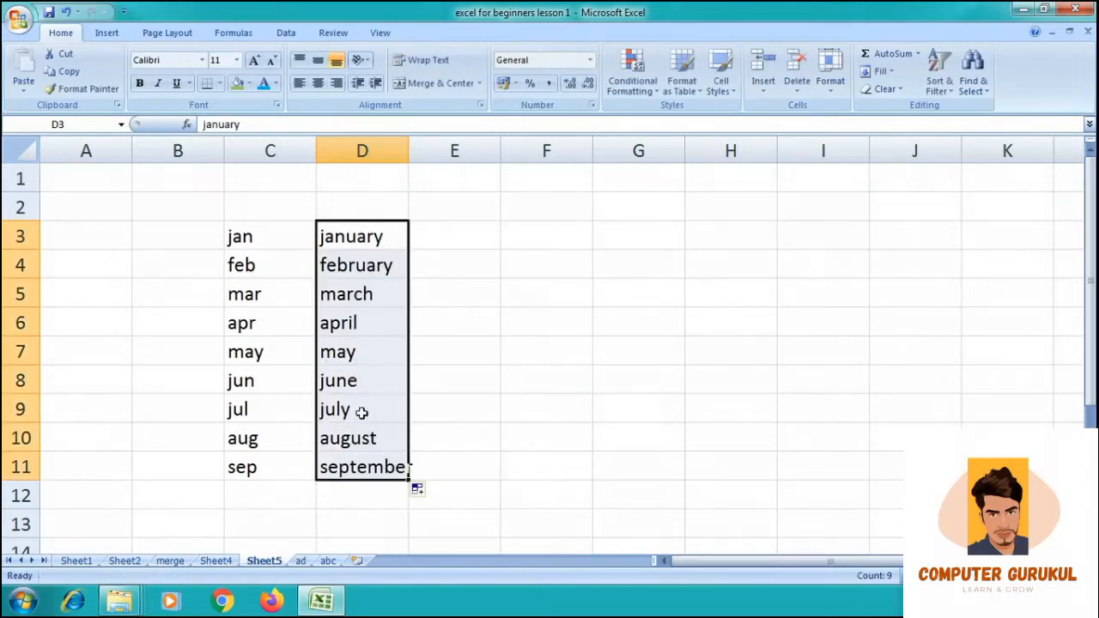
click(489, 388)
Step: Enter the misspelled month janvary in cell F3, autofill it down to F11, and select cell G3
click(537, 238)
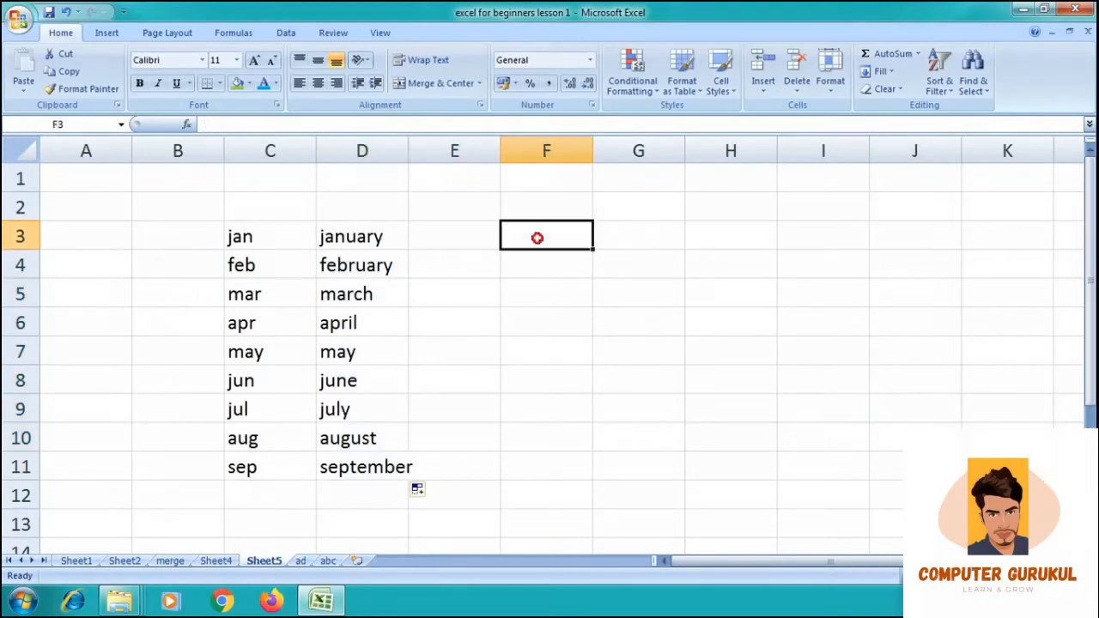
text(janva)
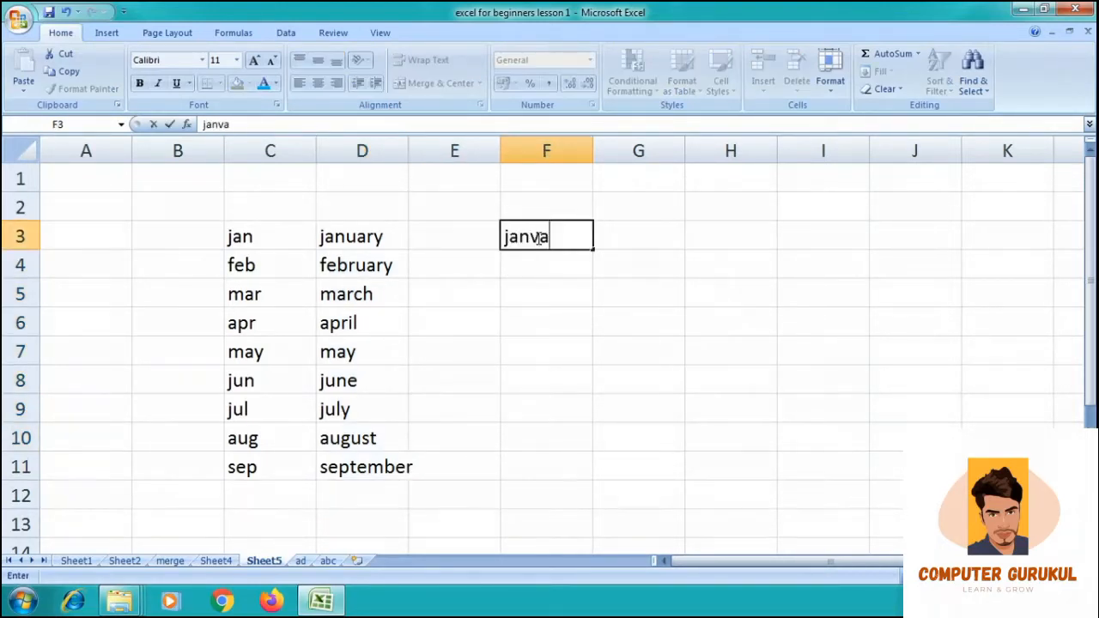
text(ry)
click(594, 285)
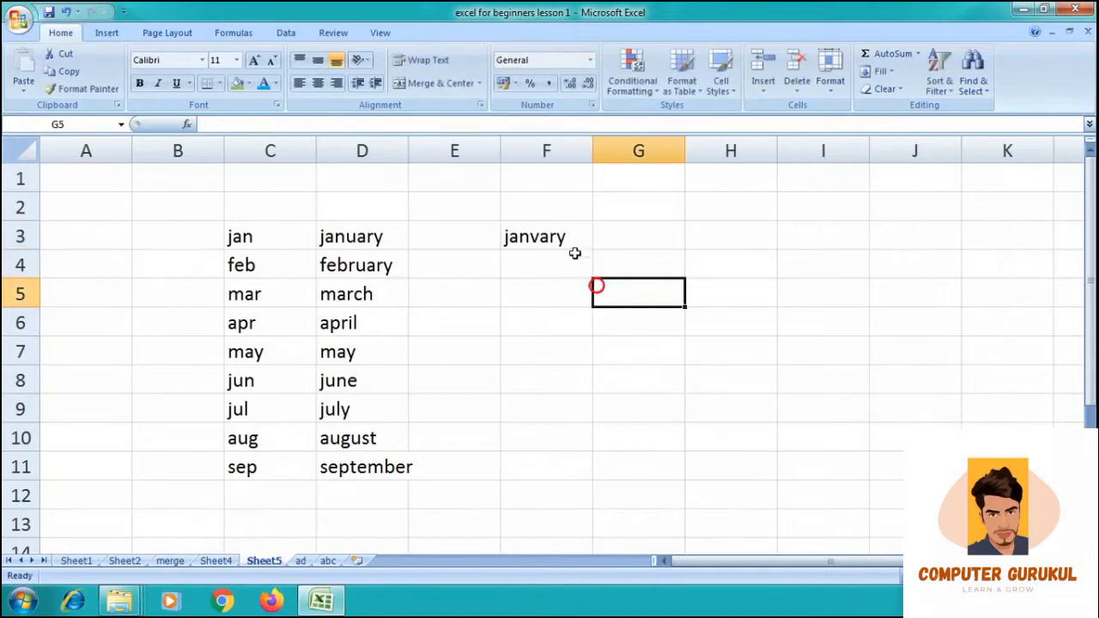
click(564, 241)
drag(592, 249, 605, 479)
click(648, 346)
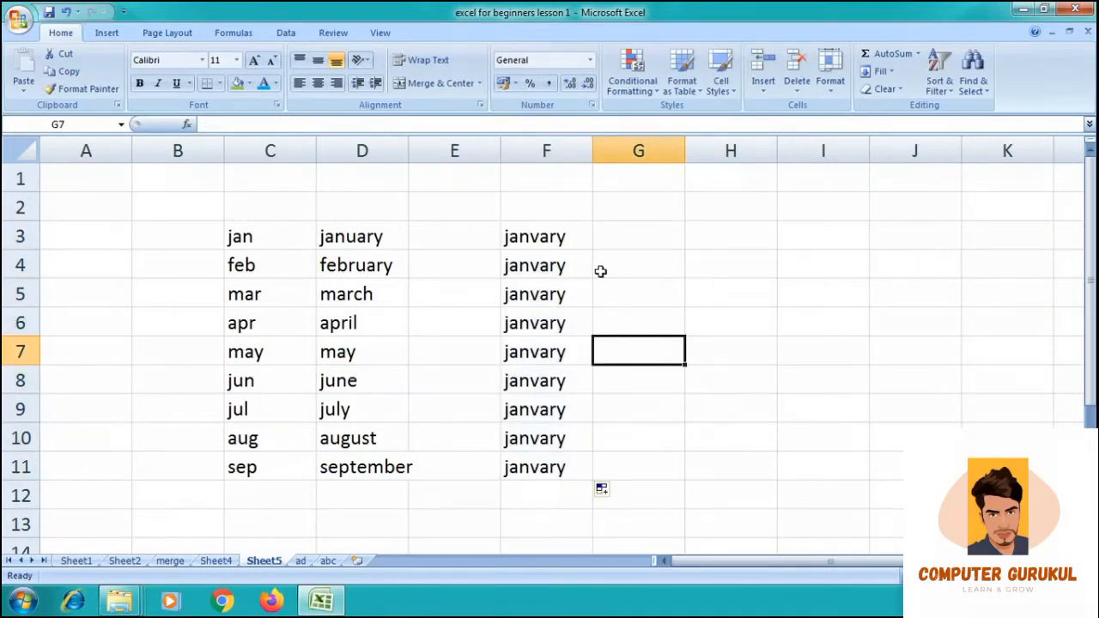
click(635, 265)
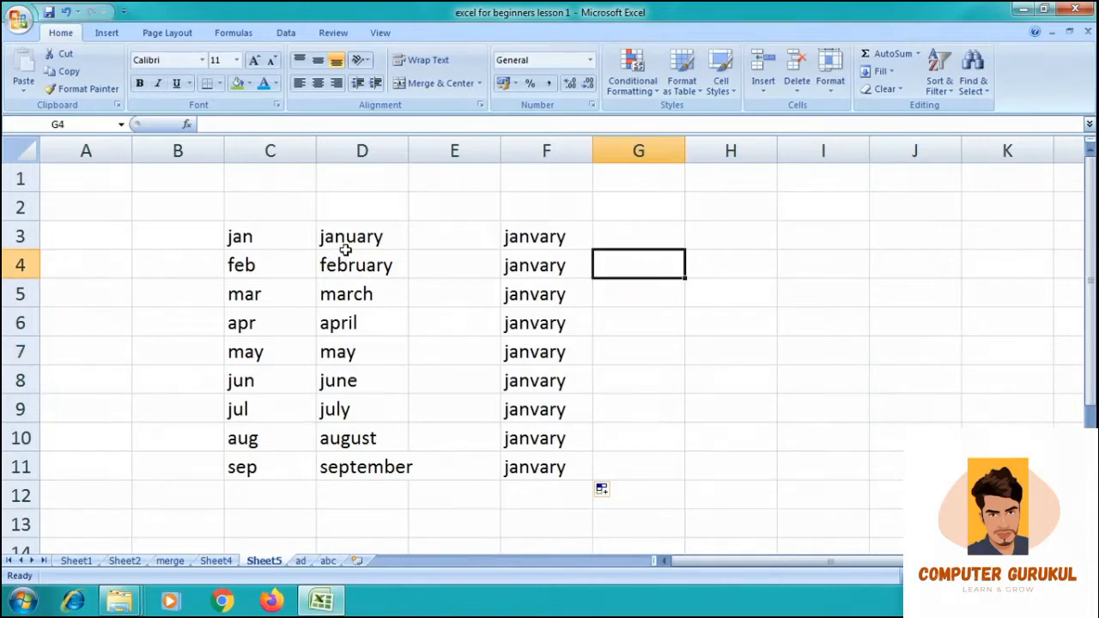
click(664, 234)
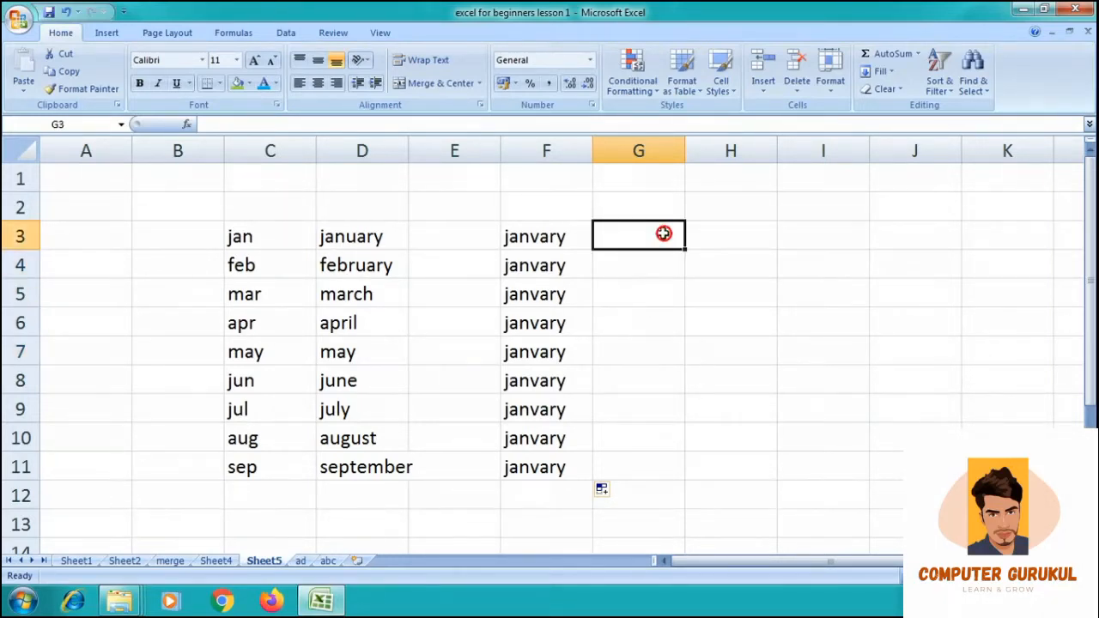
Step: Enter sun in cell G3 and autofill the abbreviated weekday names down to G11
text(sun)
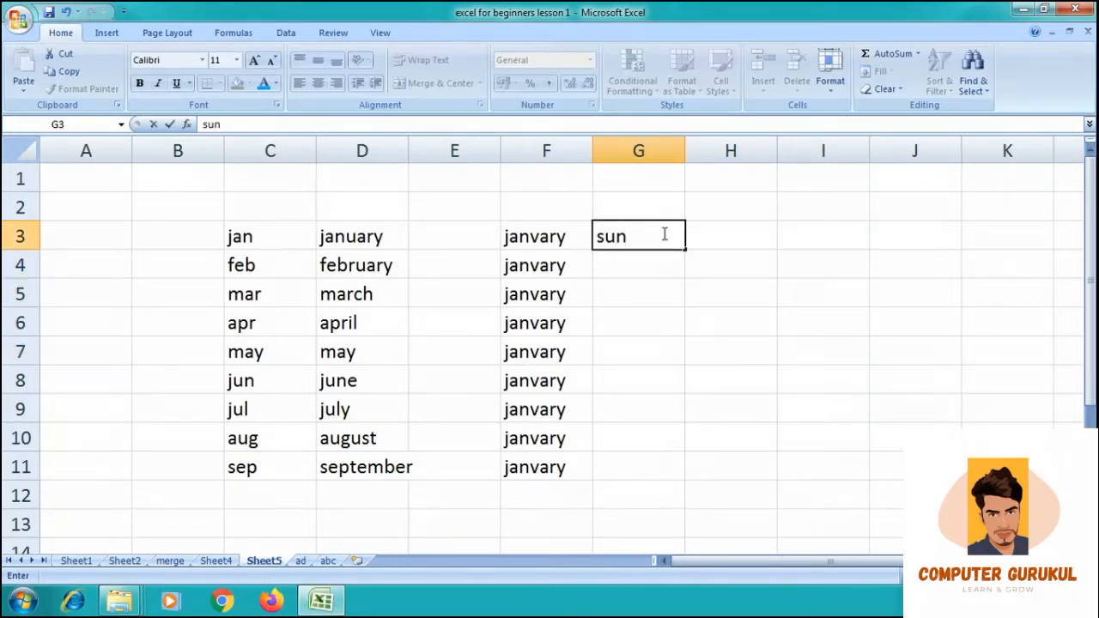
click(650, 346)
click(653, 237)
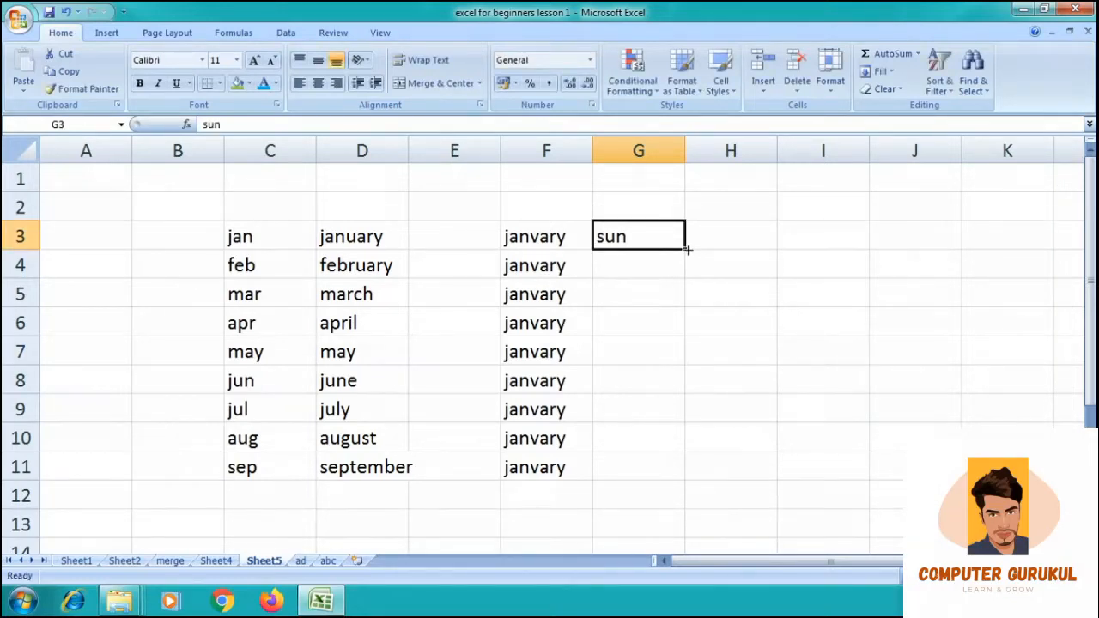
drag(687, 249, 690, 473)
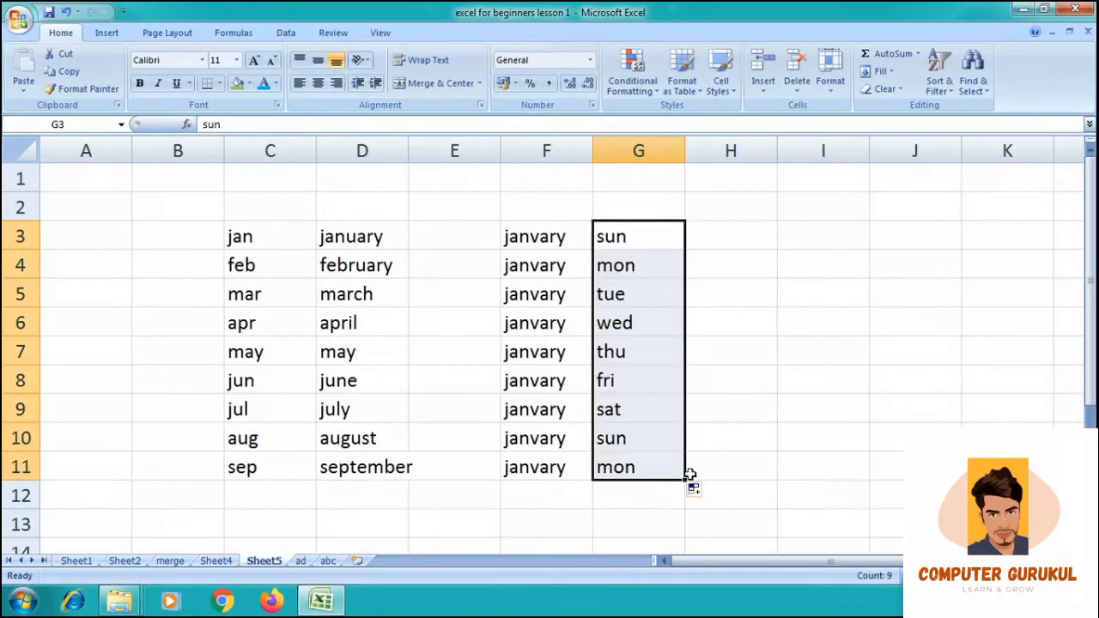
Step: Enter sunday in cell H3 and autofill the full weekday names down to H11
click(755, 235)
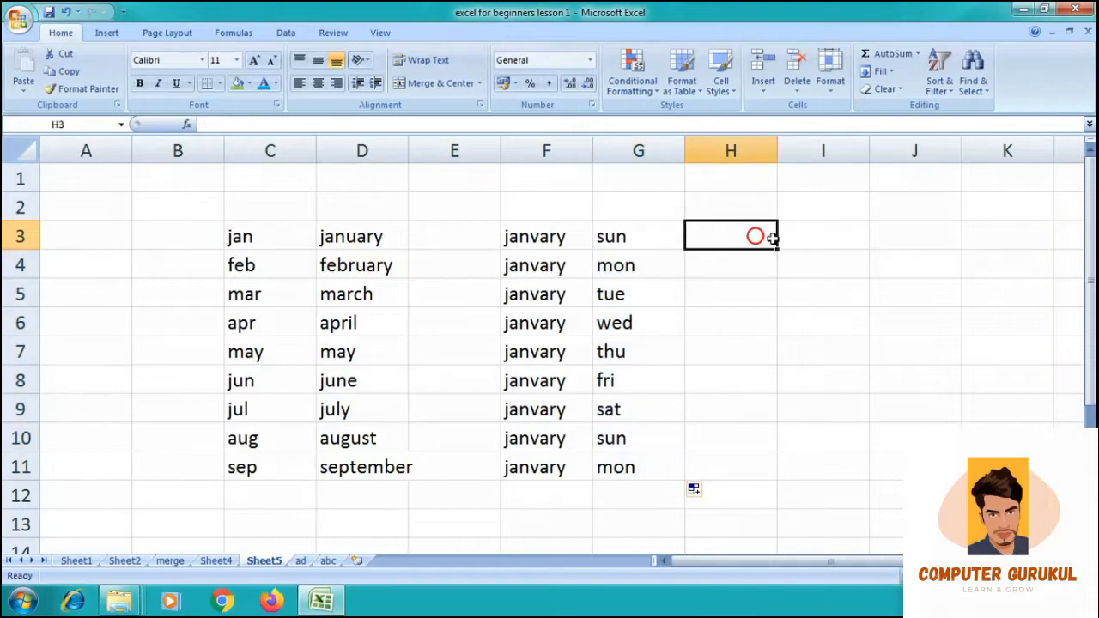
text(sunday)
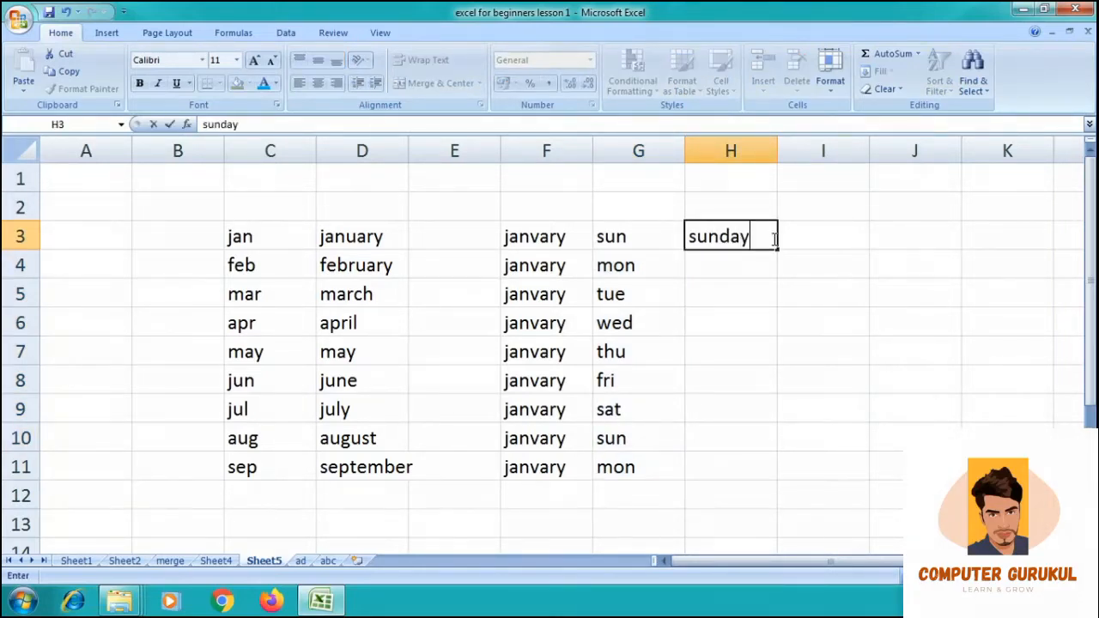
drag(778, 248, 788, 481)
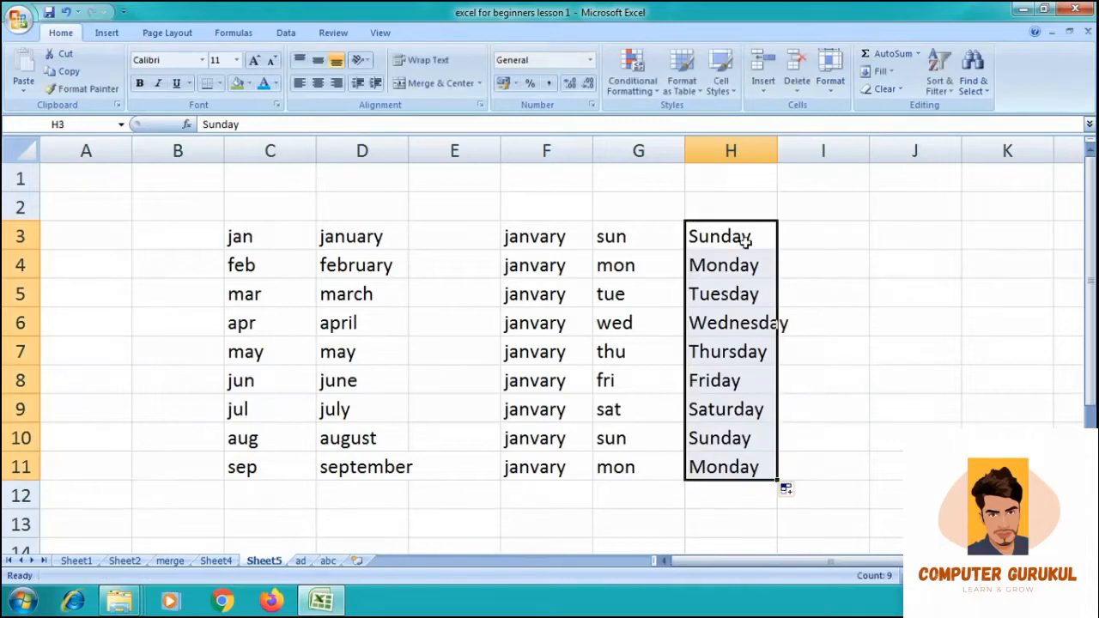
click(845, 308)
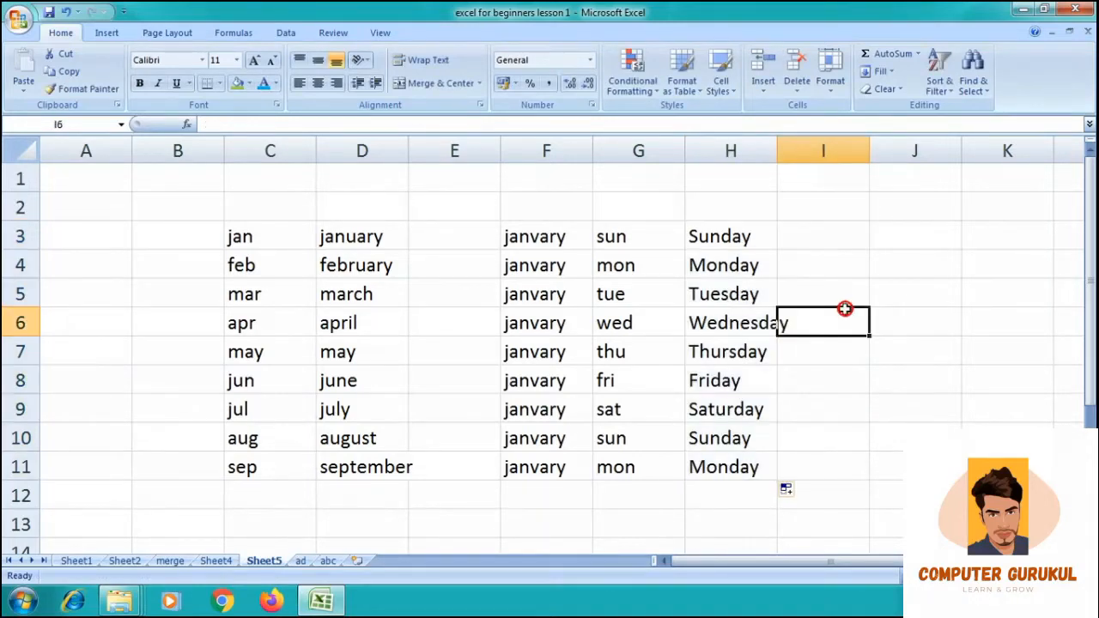
click(934, 291)
Step: Enter the date 1-june in cell A2 and autofill consecutive dates across row 2 to I2
click(81, 206)
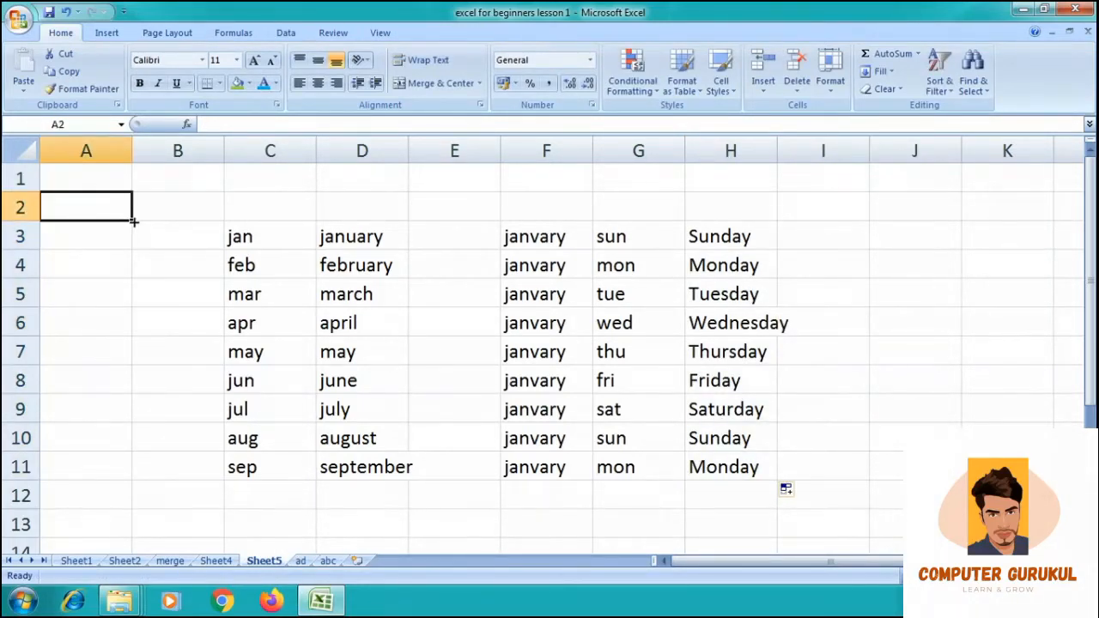
text(1)
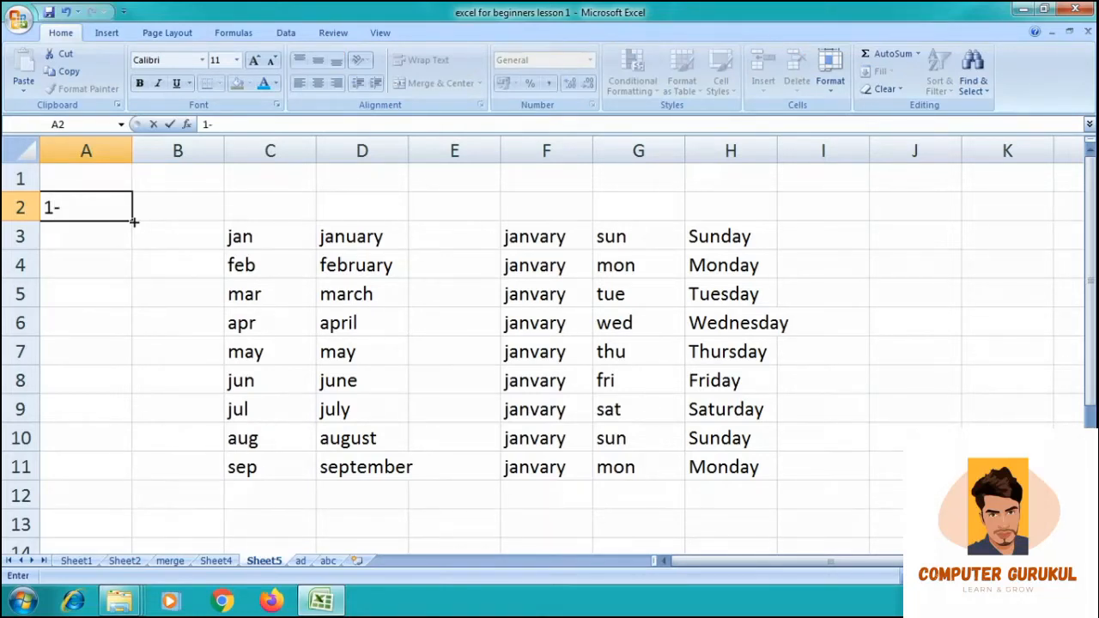
text(-june)
click(152, 249)
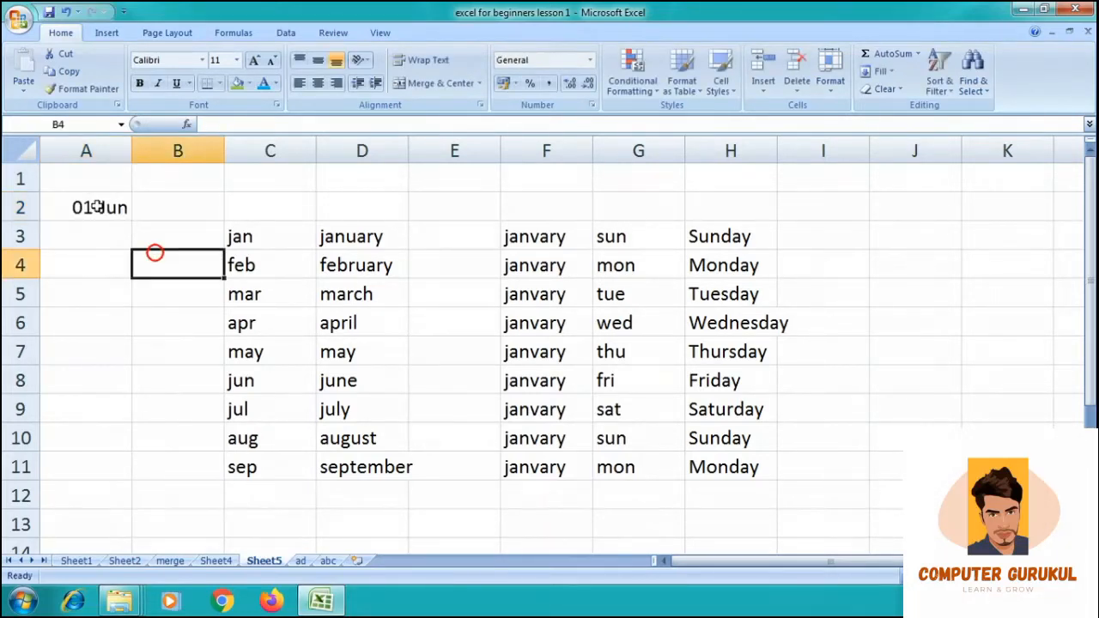
click(128, 219)
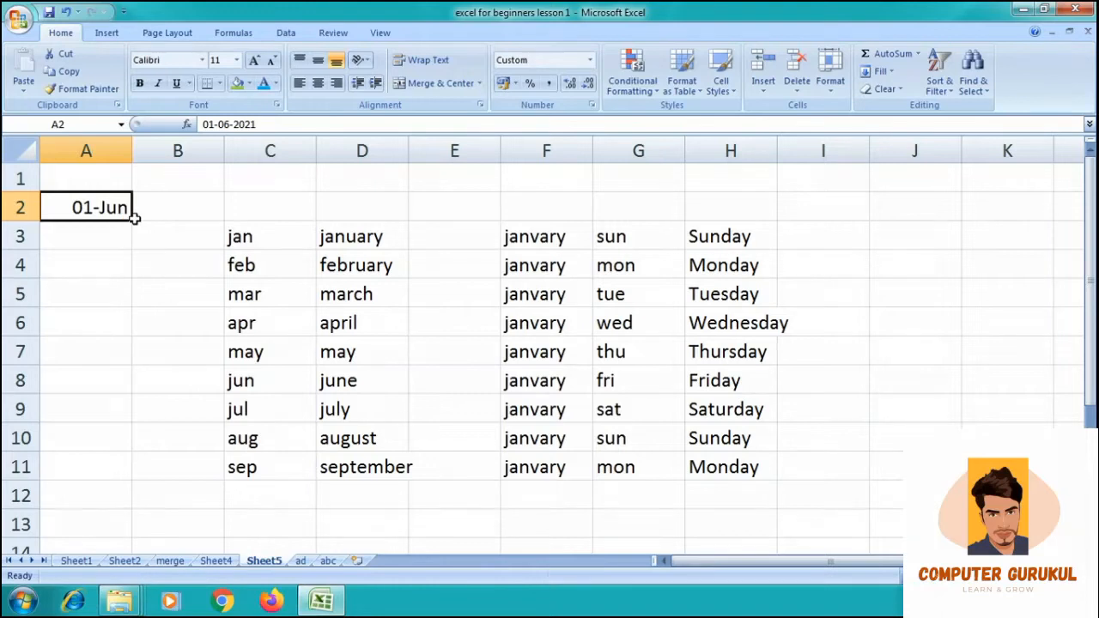
drag(133, 220, 829, 205)
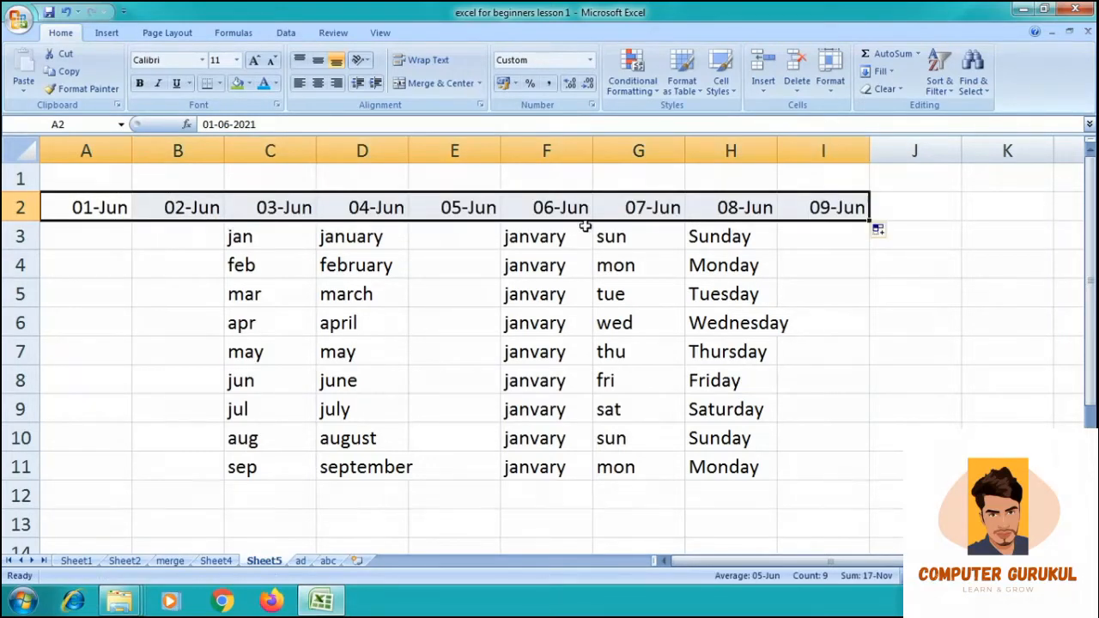
click(871, 309)
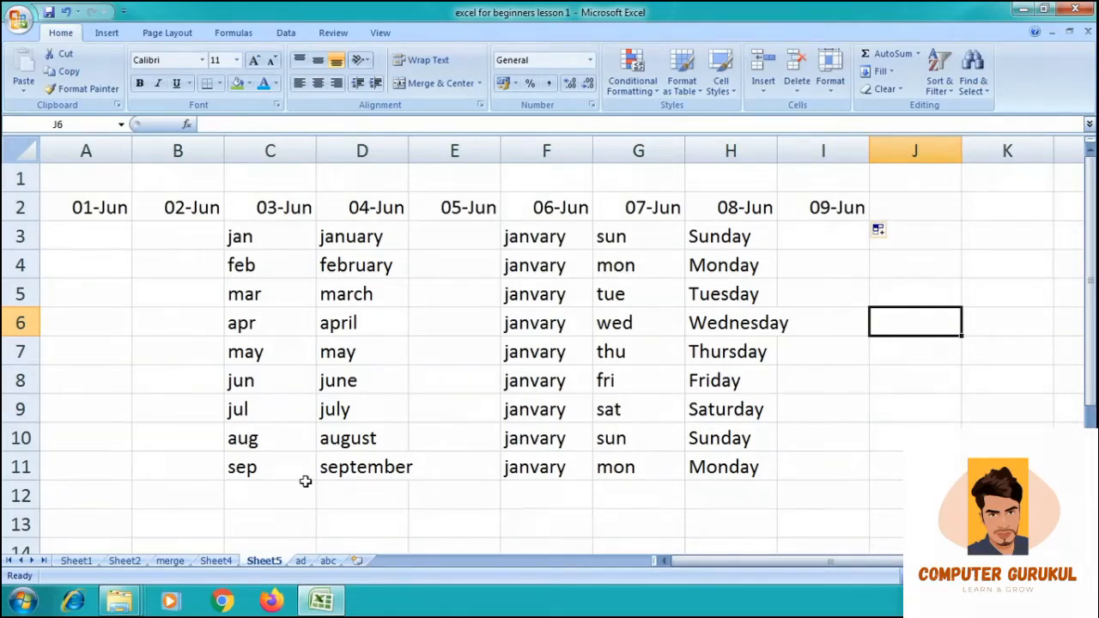
Step: Select the merge and unmerge cells topic in the Sheet1 lesson list, then switch to the merge worksheet
click(82, 559)
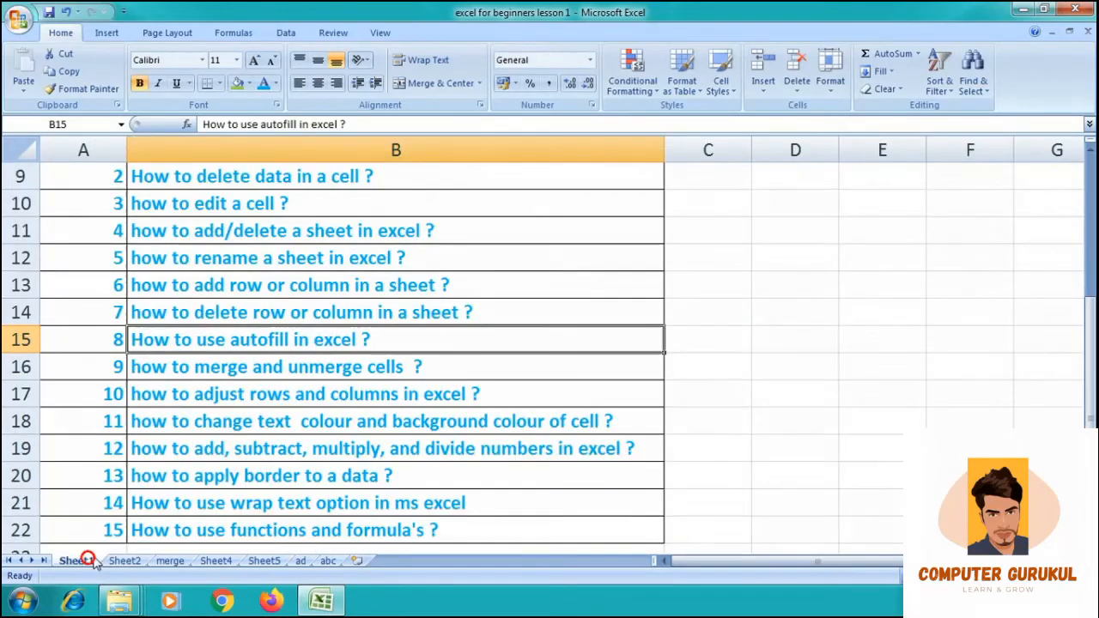
click(213, 368)
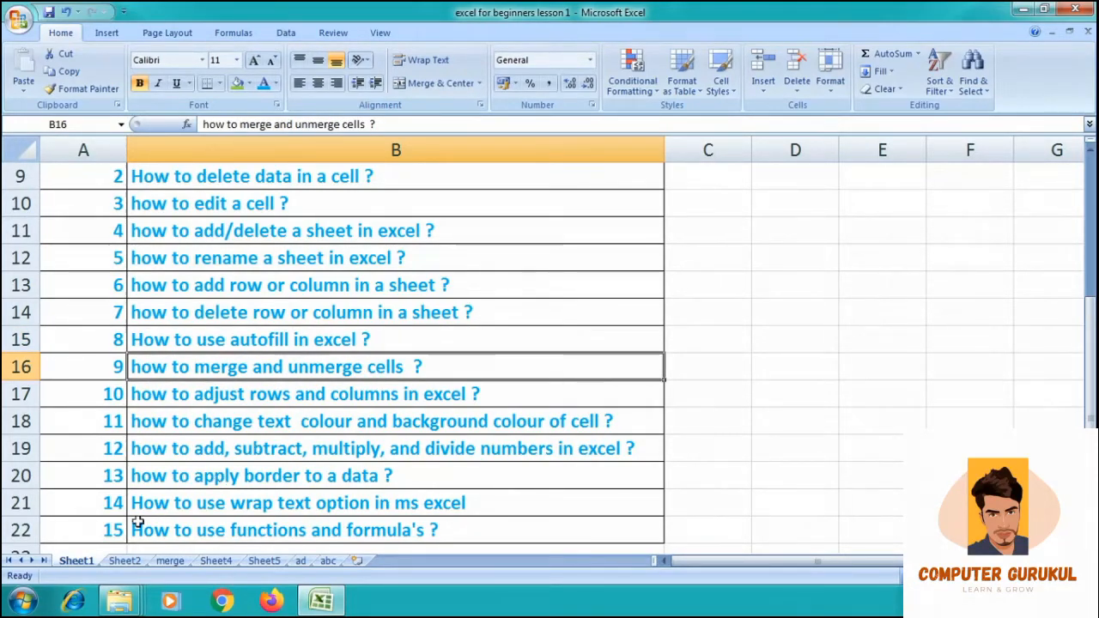
click(170, 561)
click(344, 434)
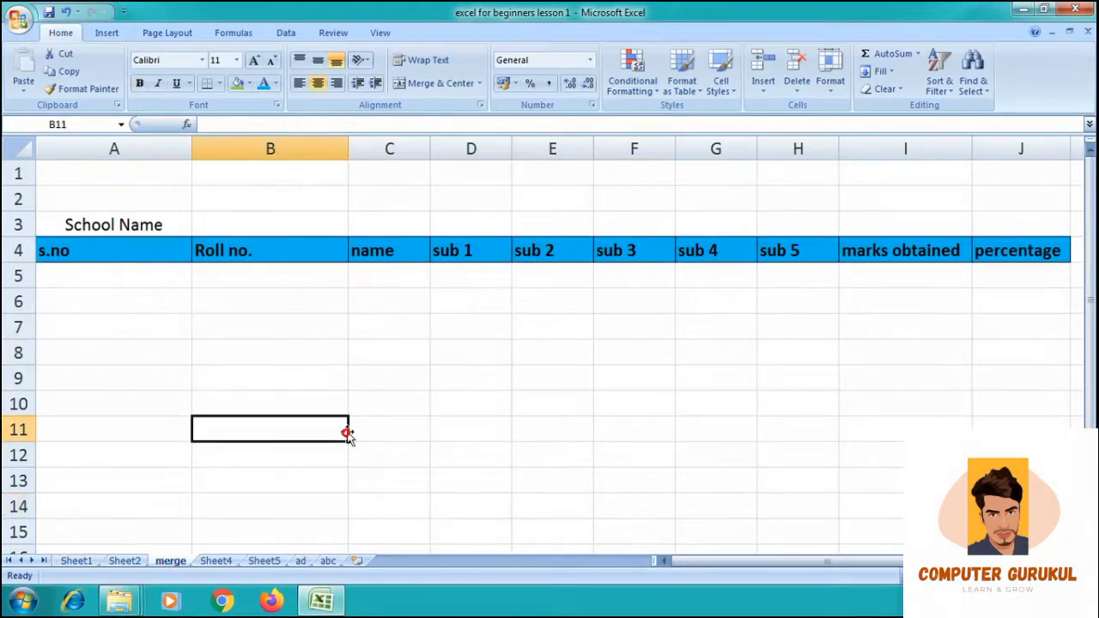
Step: Examine the column headings in row 4 and the School Name title row above them
click(610, 328)
click(942, 252)
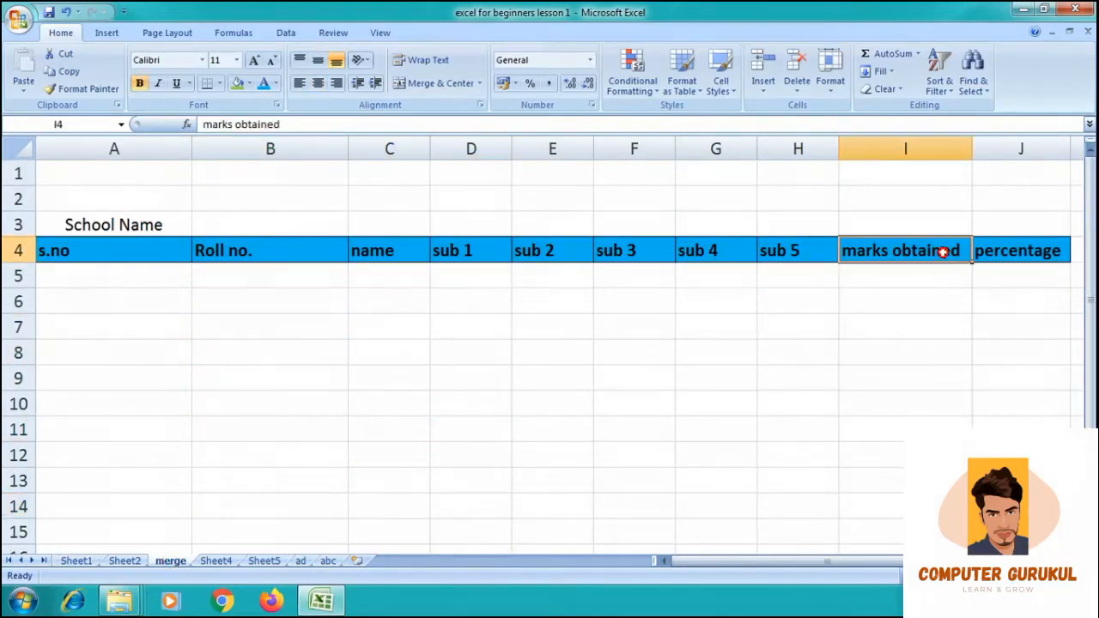
click(574, 397)
click(206, 369)
click(144, 254)
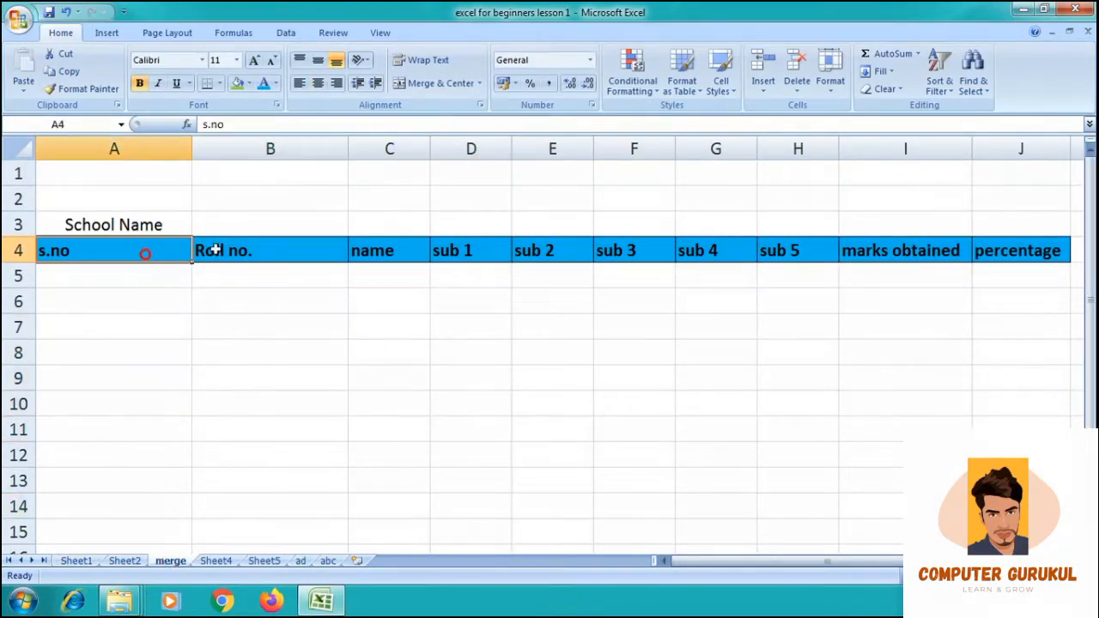
click(233, 254)
click(362, 251)
click(468, 252)
click(585, 245)
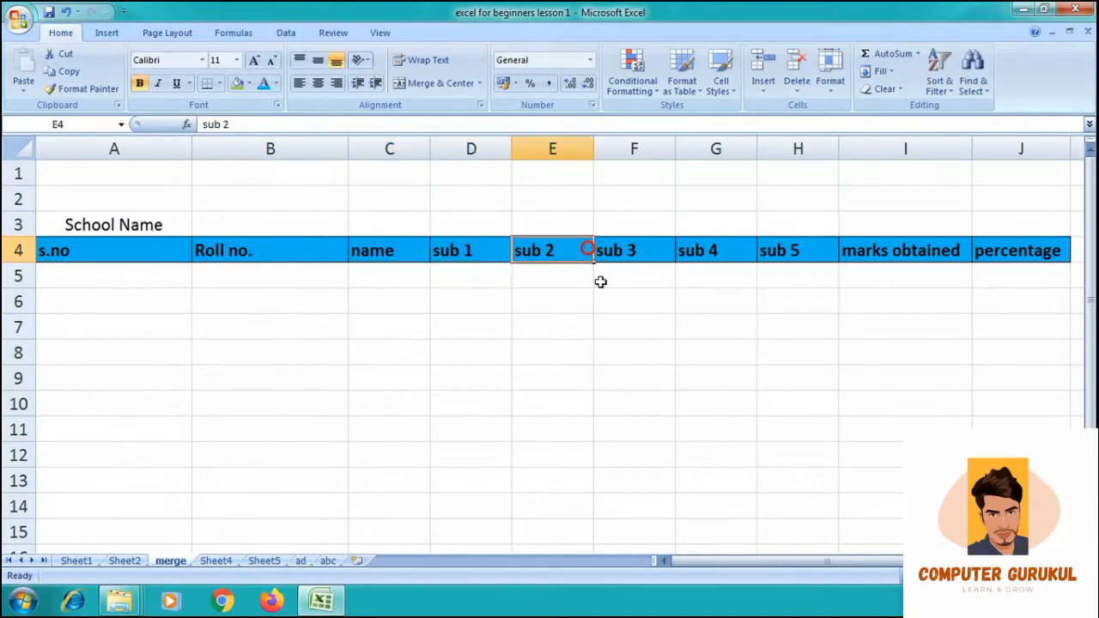
click(604, 331)
click(217, 434)
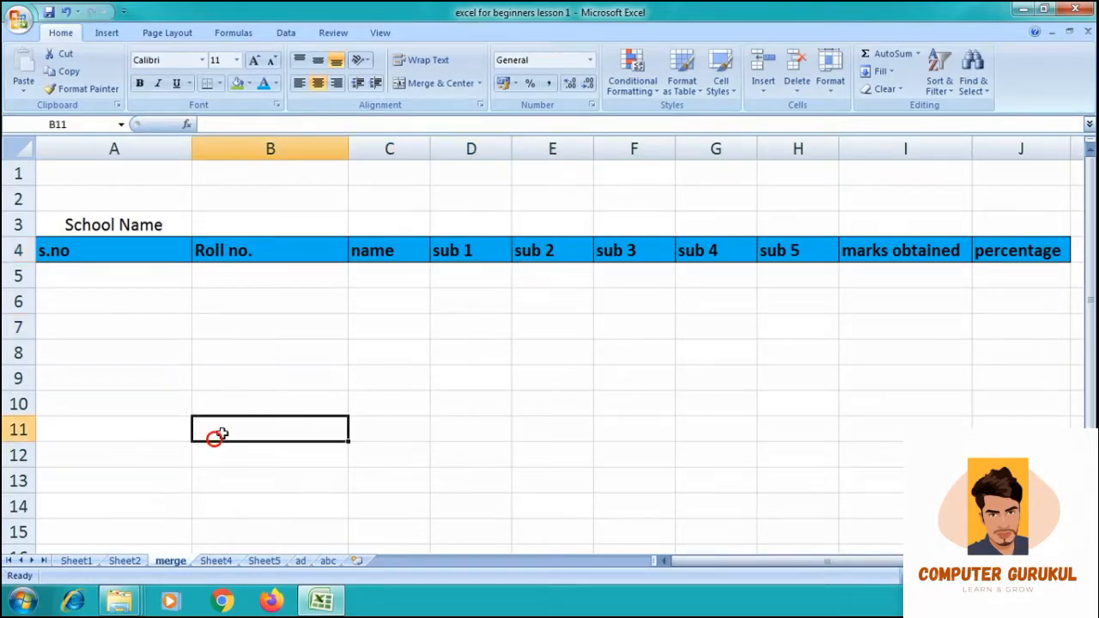
click(146, 225)
click(248, 243)
click(268, 234)
click(393, 402)
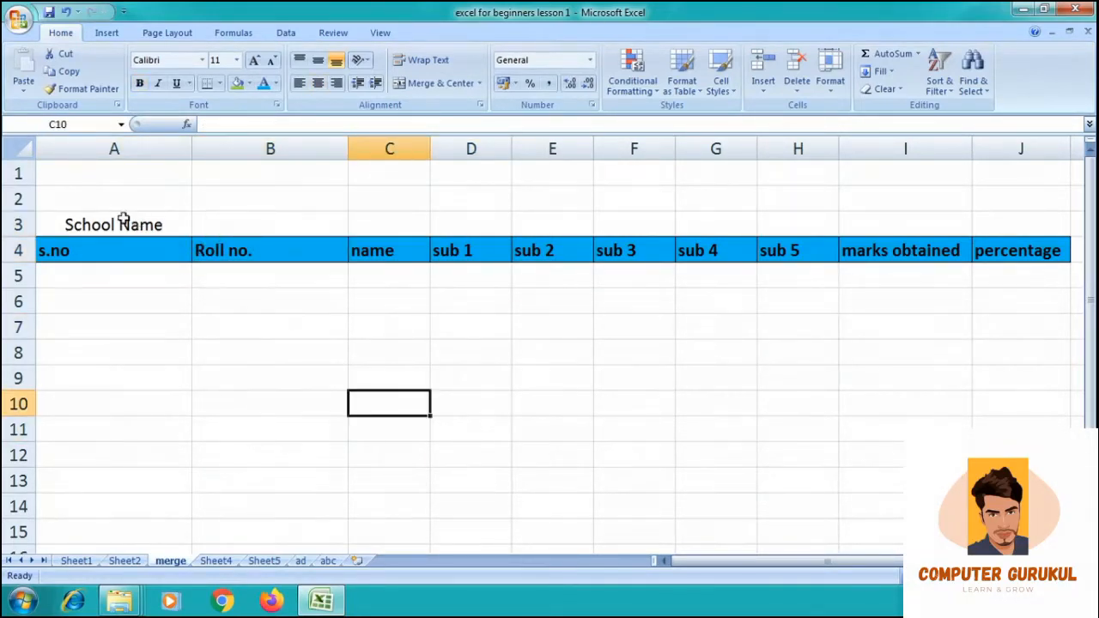
drag(124, 219, 994, 223)
click(860, 353)
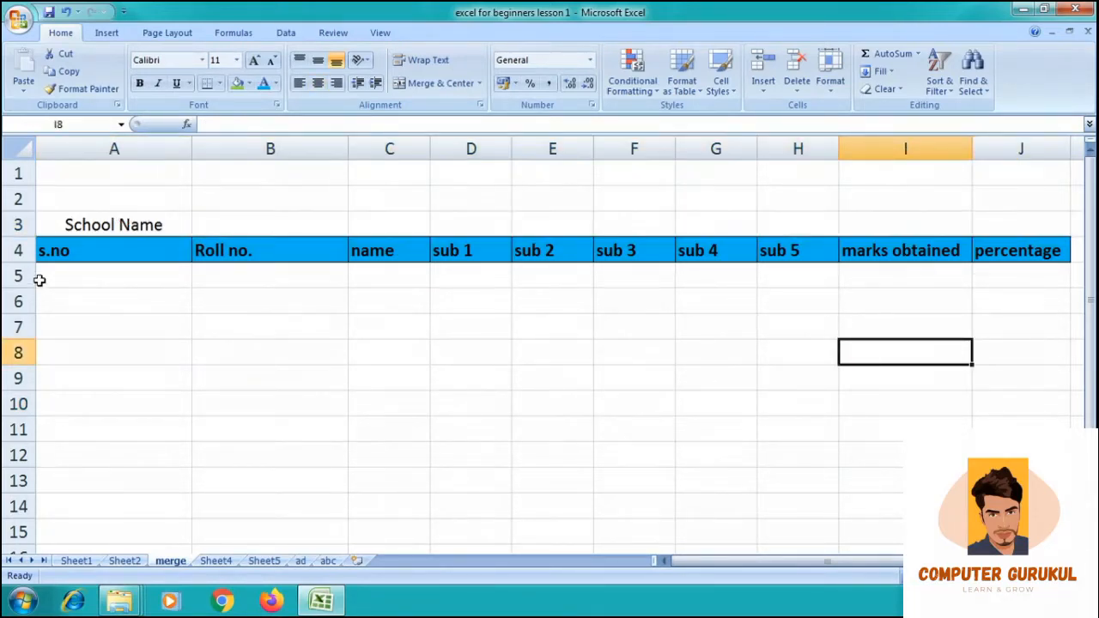
Step: Merge and center the School Name title across A3:J3 and check the merged cell
drag(106, 226, 1011, 248)
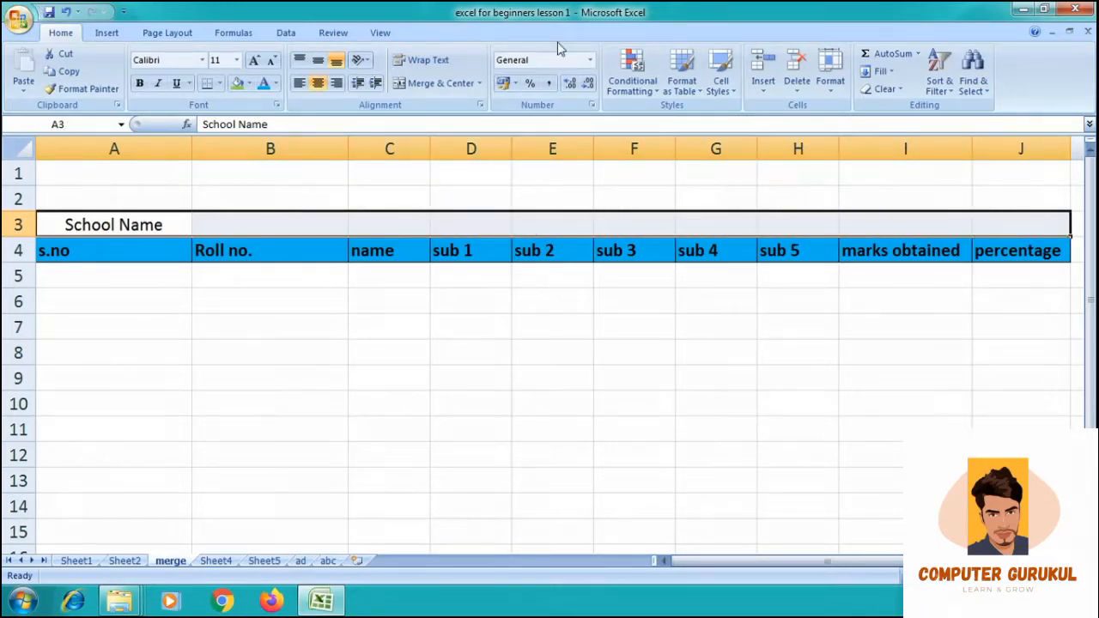
click(480, 83)
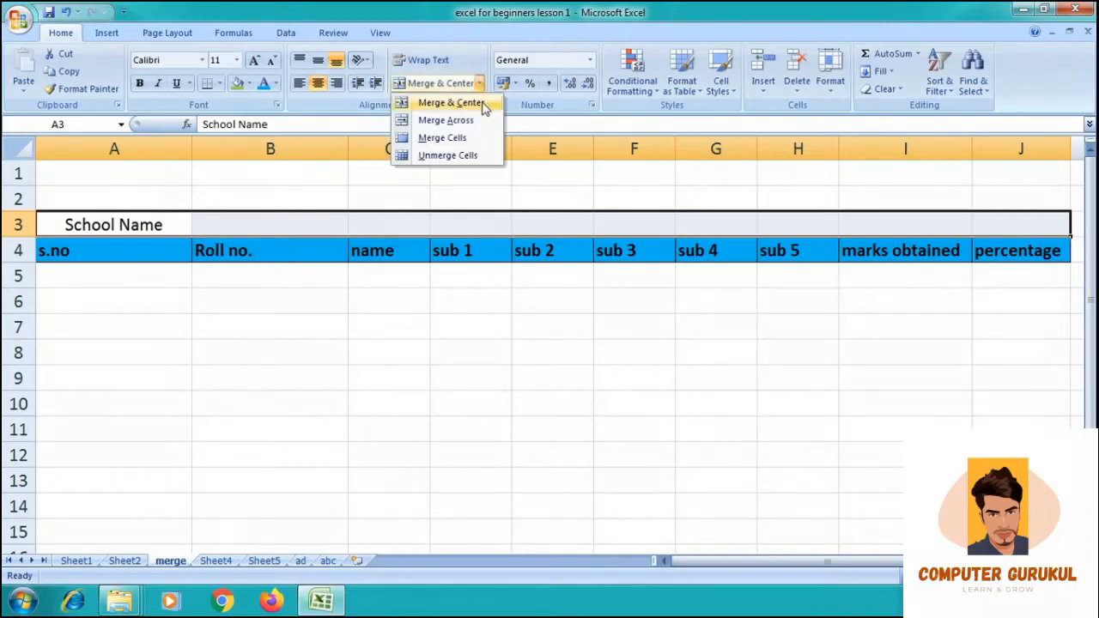
click(483, 103)
click(588, 324)
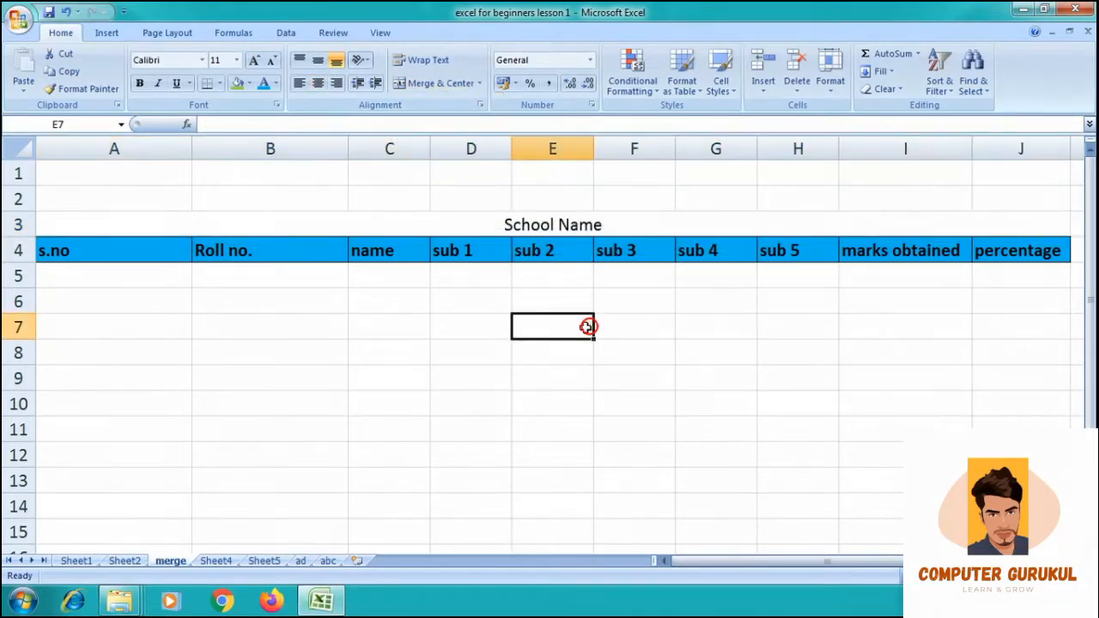
click(456, 222)
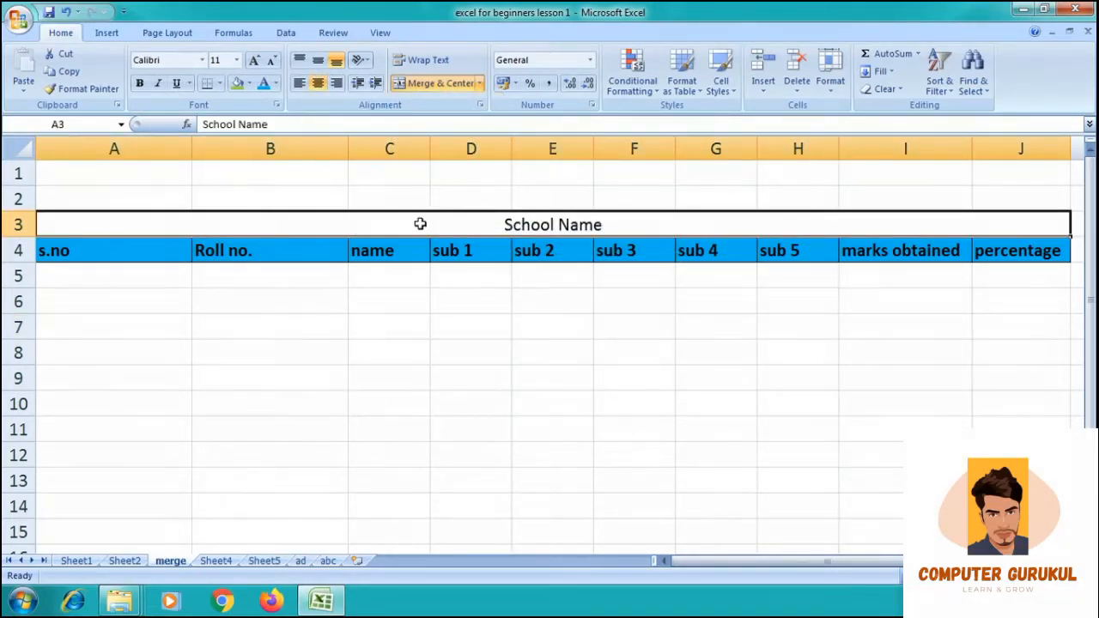
click(550, 324)
click(498, 223)
click(535, 308)
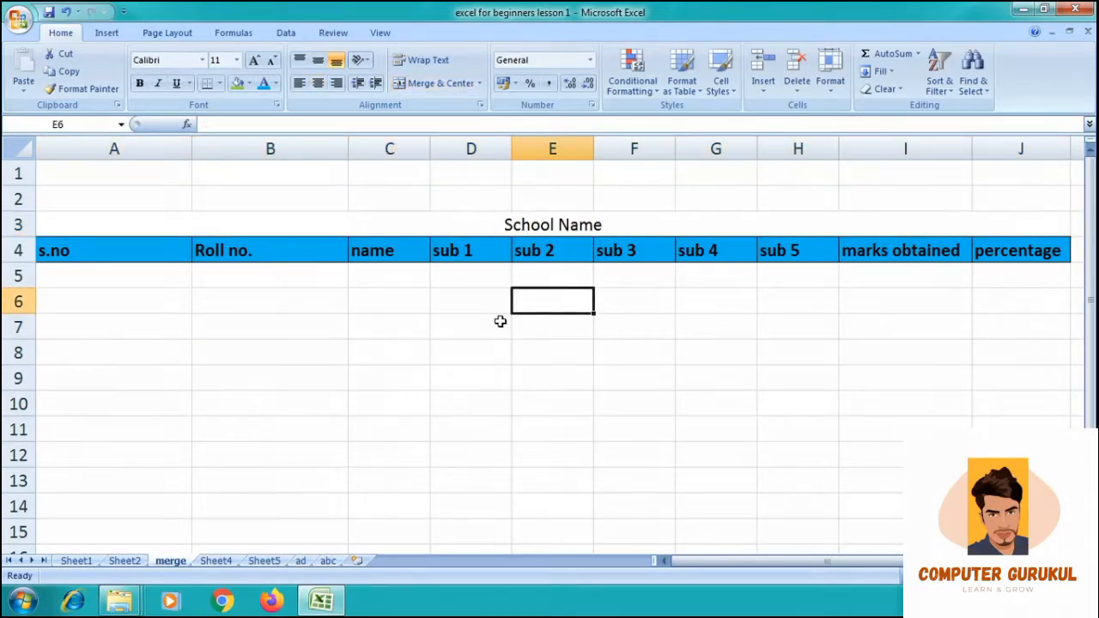
click(500, 322)
Step: Merge and center the empty cells B7:B9 under the Roll no. heading
drag(287, 333, 300, 387)
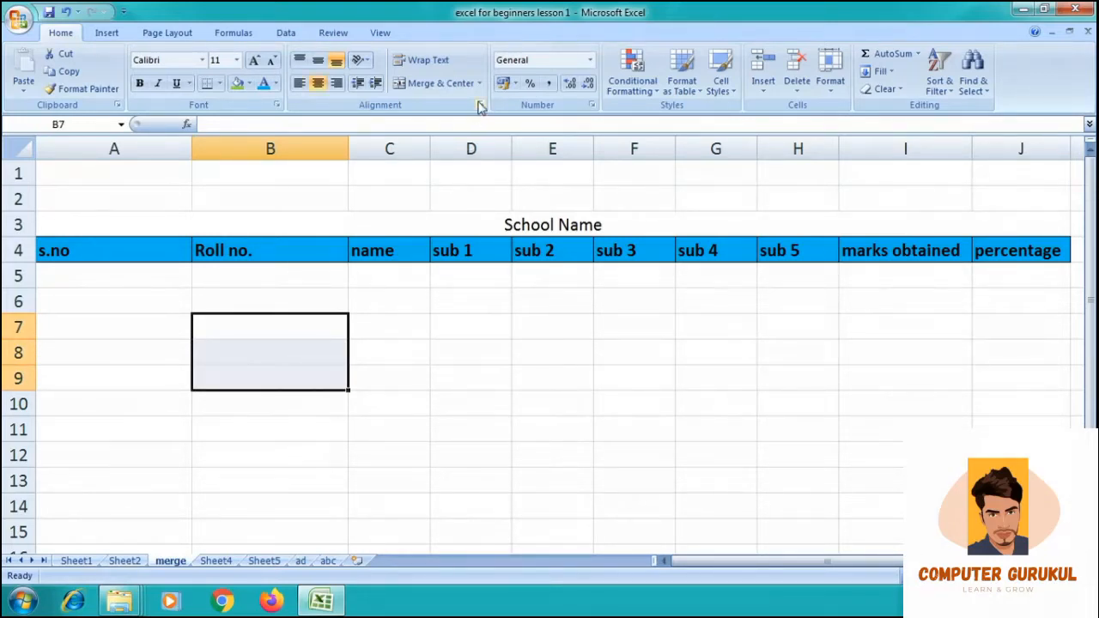
click(442, 84)
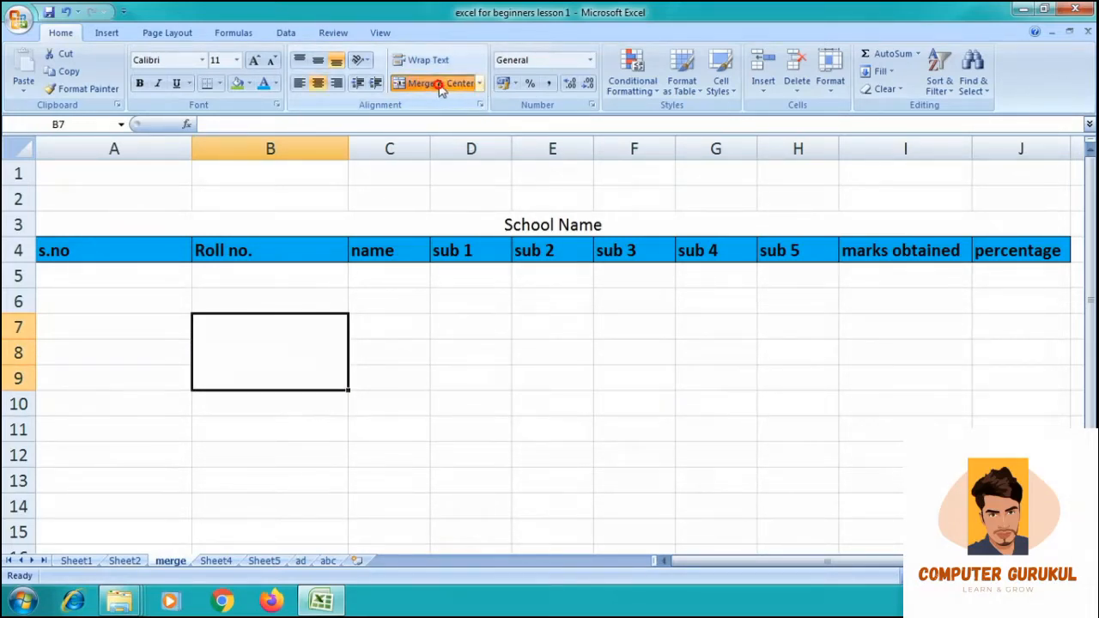
click(490, 401)
click(272, 349)
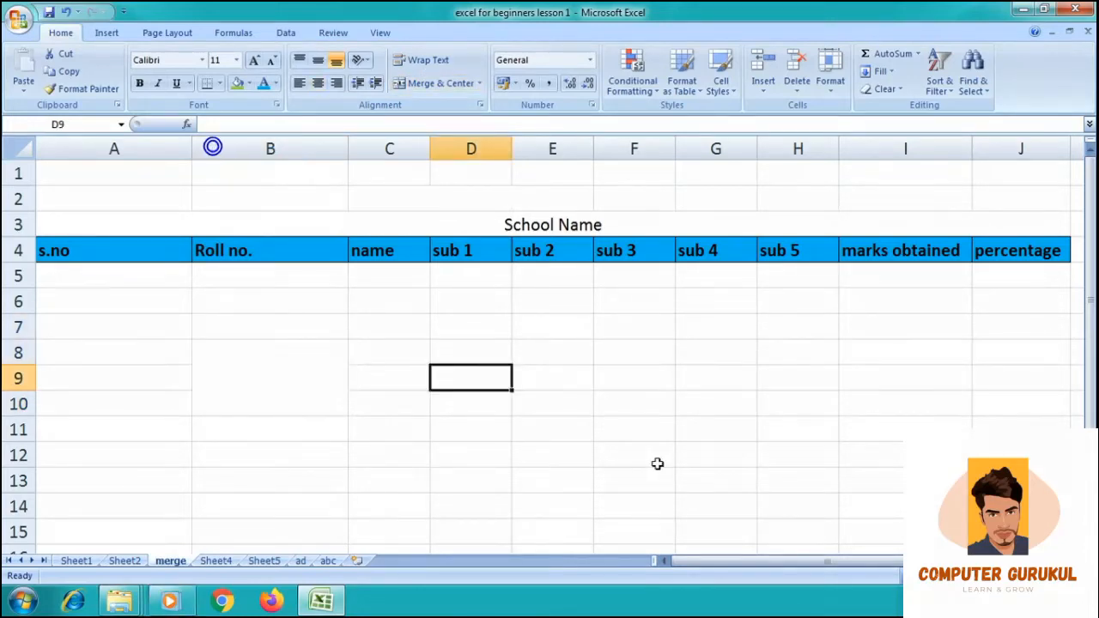
click(544, 406)
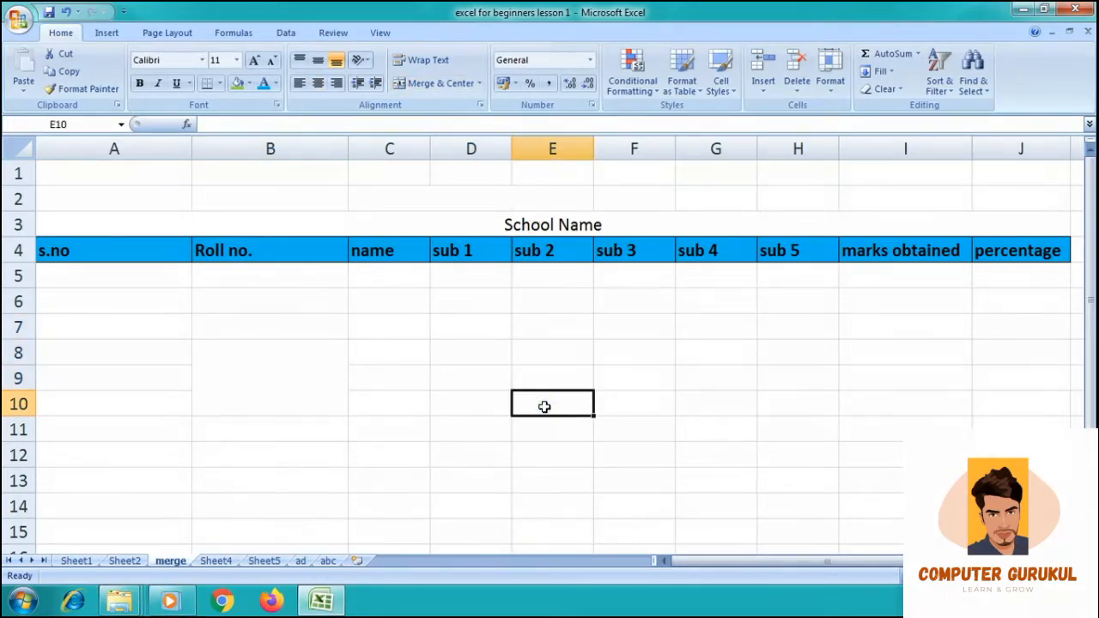
click(673, 364)
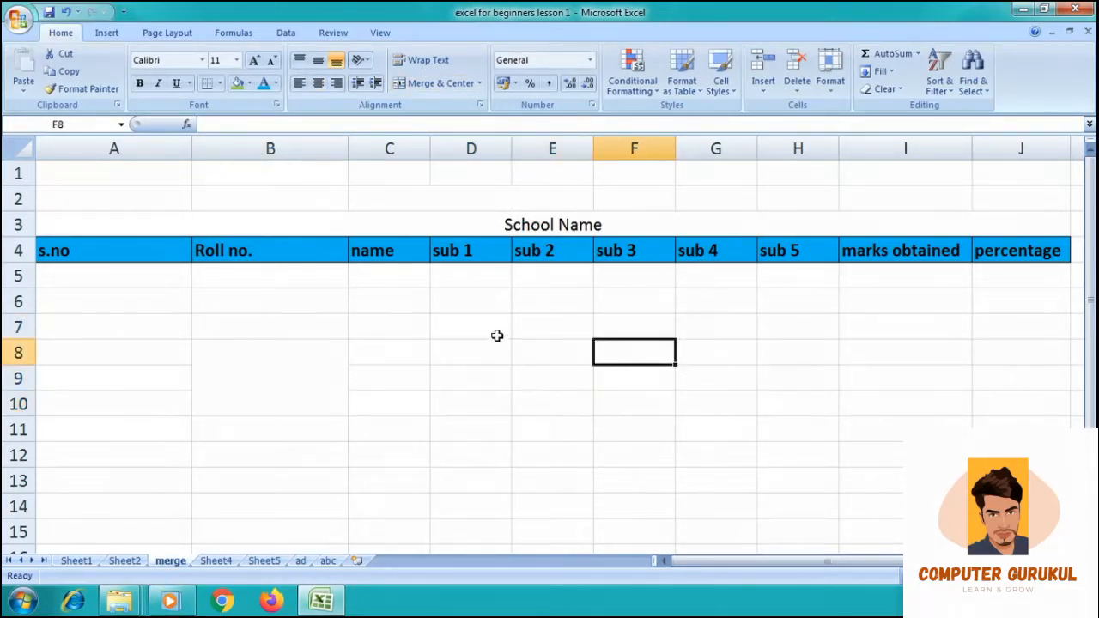
Step: Unmerge the School Name title cell in row 3 and check the separate cells from B3 to F3
click(485, 225)
click(480, 84)
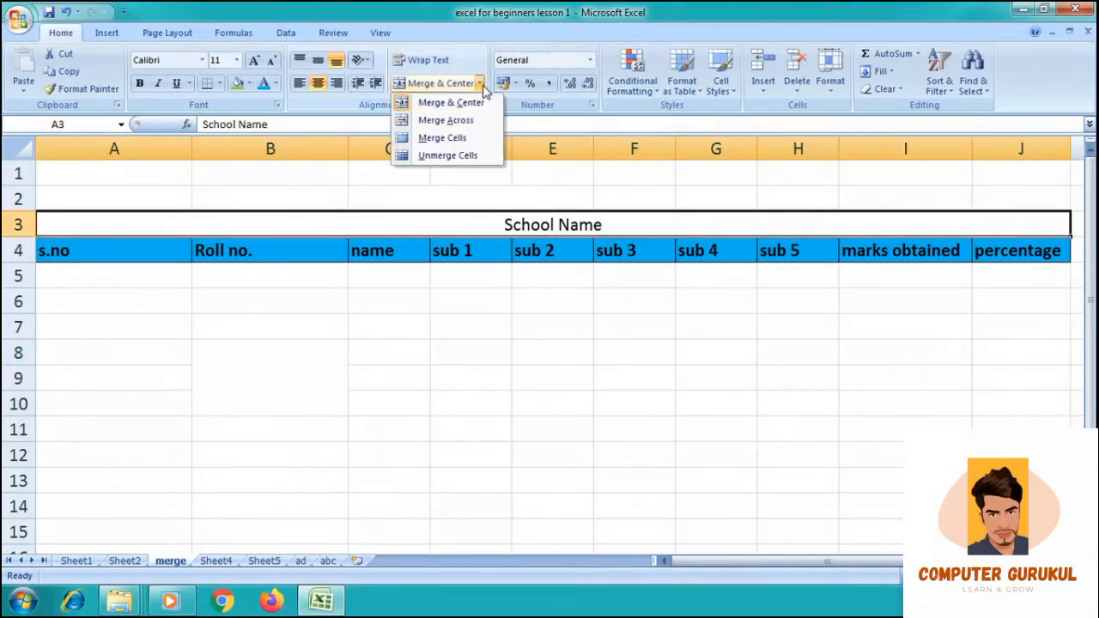
click(466, 159)
click(575, 335)
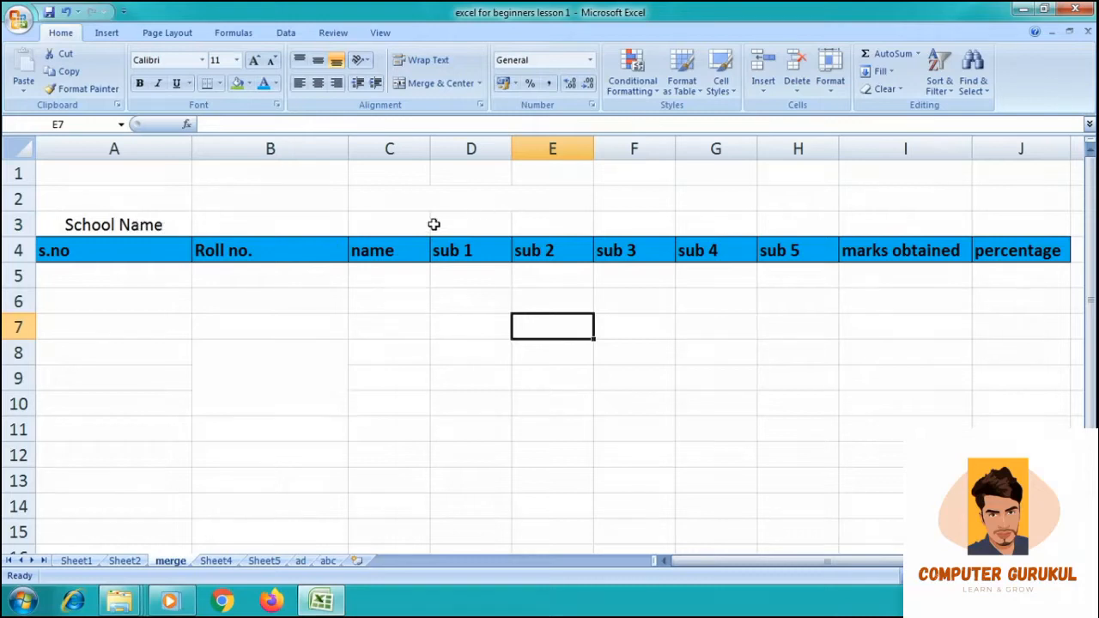
click(332, 224)
click(378, 225)
click(442, 223)
click(537, 225)
click(620, 225)
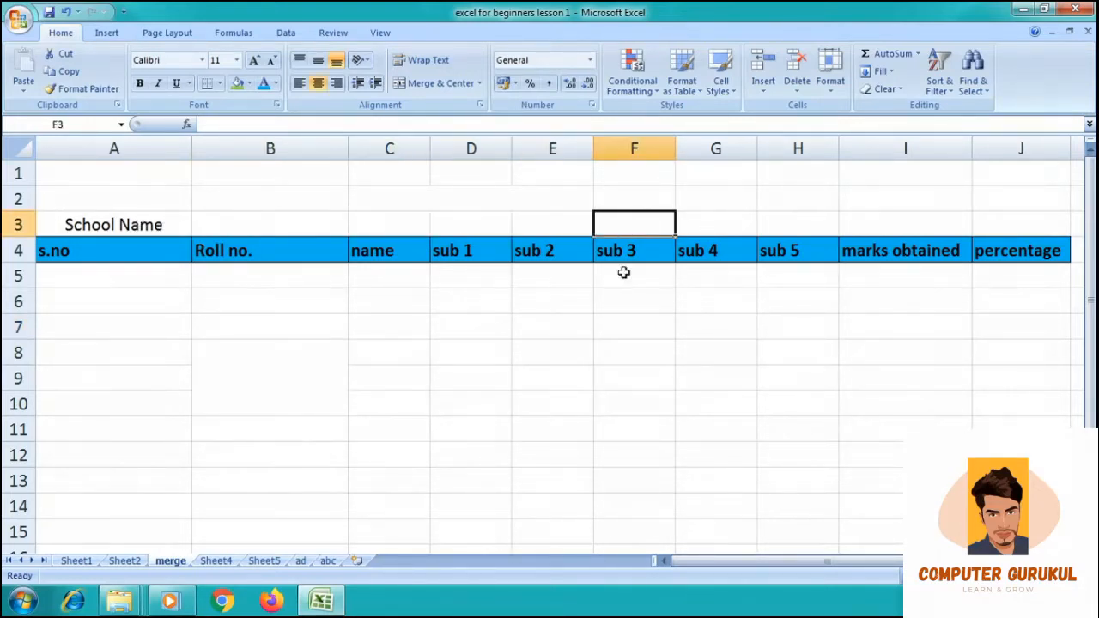
Step: Unmerge the merged cell B8:B10 under the Roll no. heading and check the separate cells
click(608, 356)
click(307, 350)
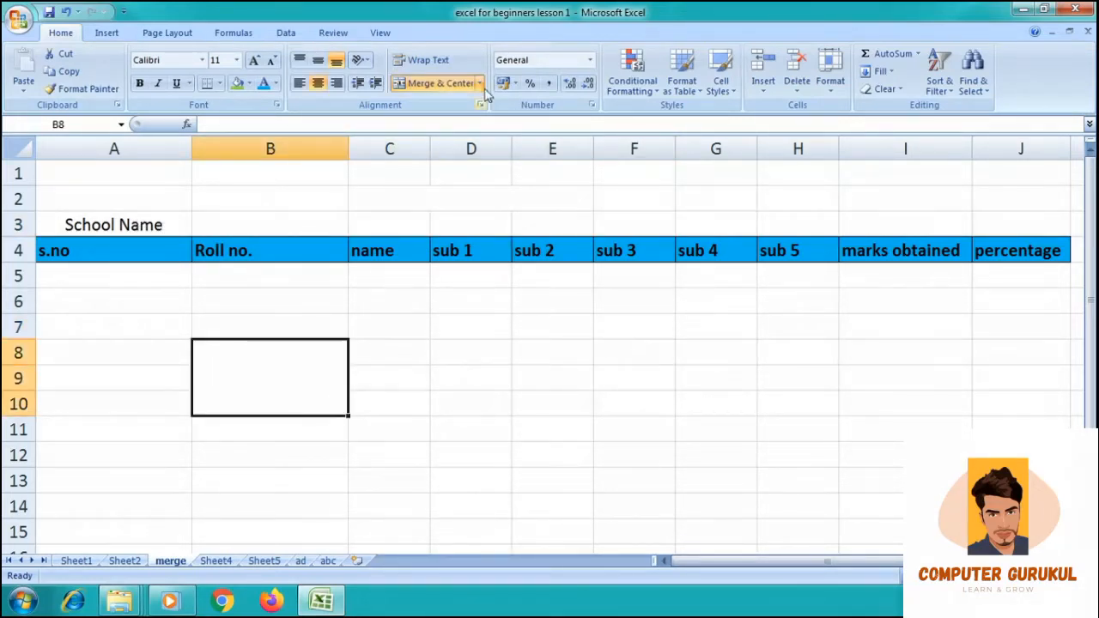
click(369, 378)
click(317, 379)
click(481, 83)
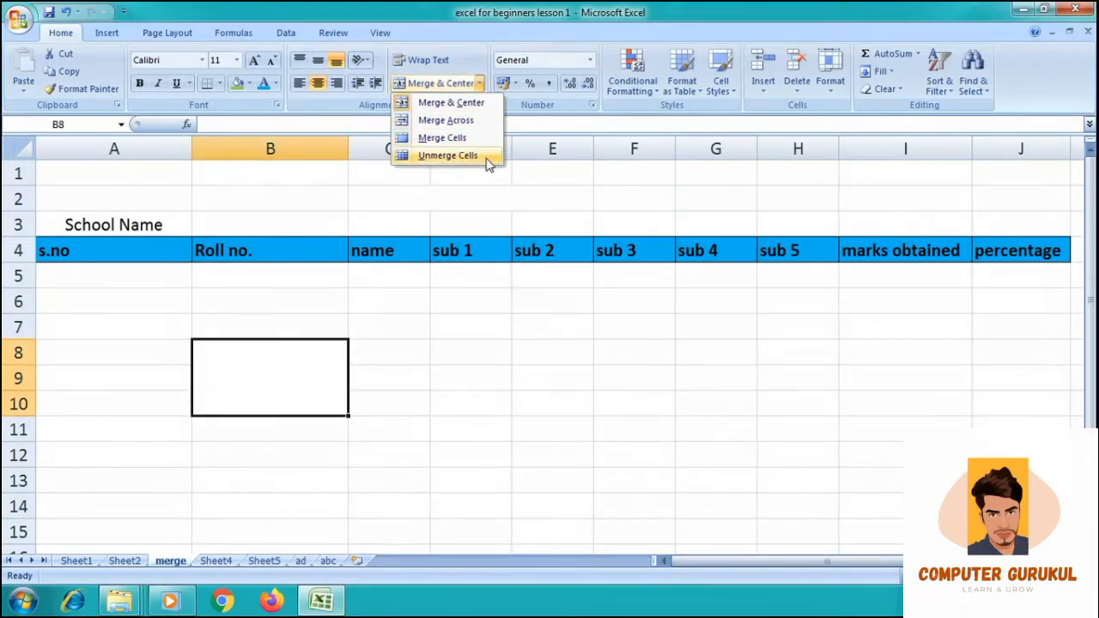
click(448, 156)
click(510, 371)
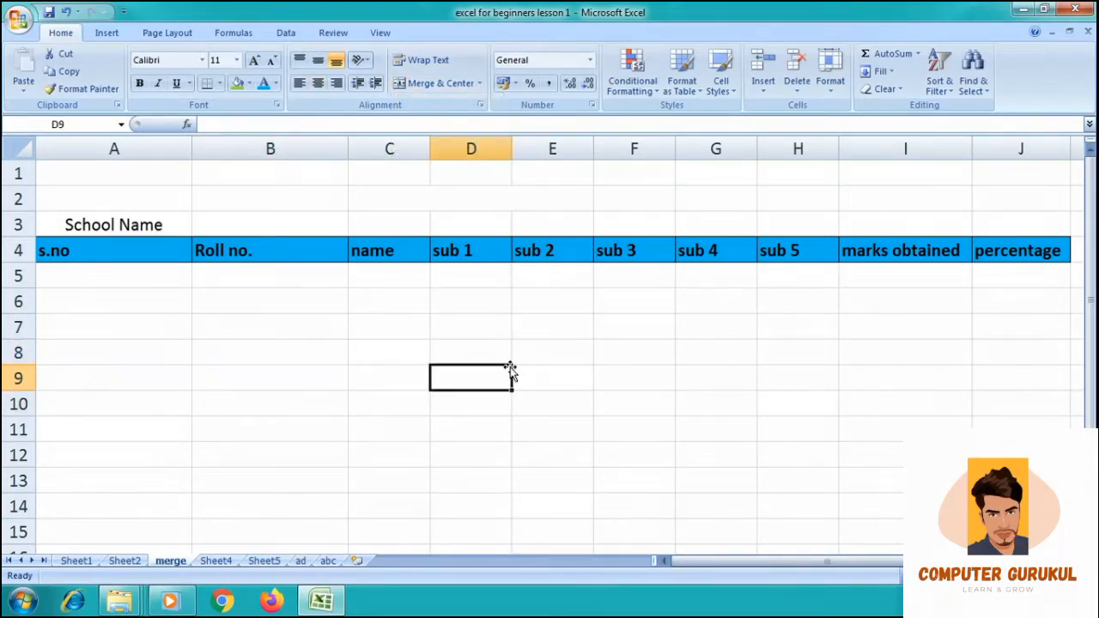
click(310, 281)
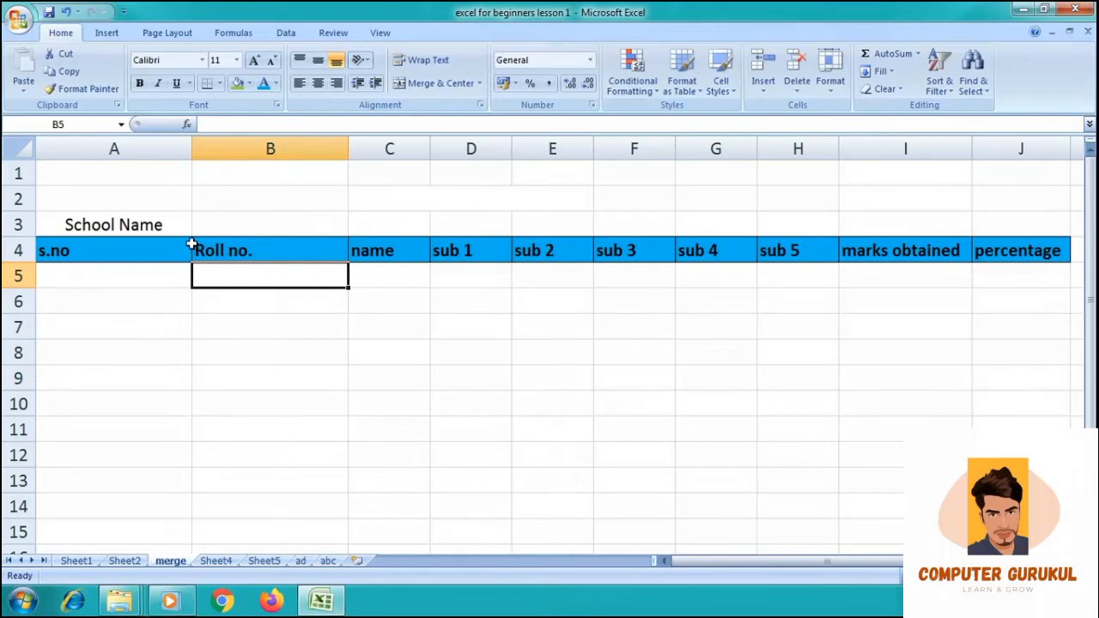
Step: Return to the lesson list on Sheet1 and select the topic on adjusting rows and columns
click(90, 561)
scroll(147, 518, down, 3)
click(285, 412)
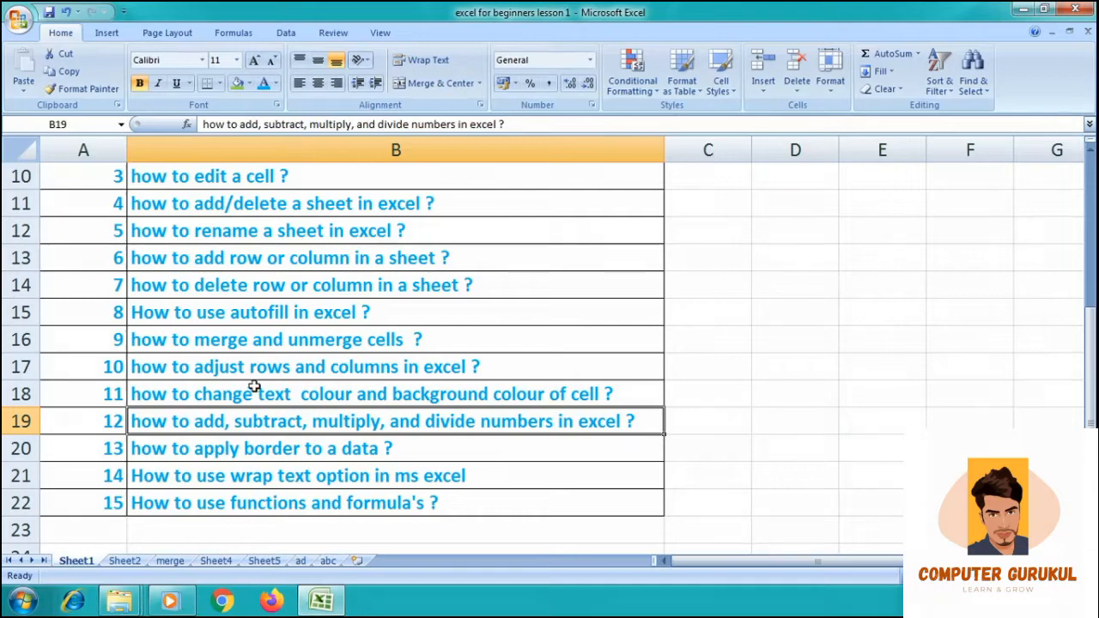
click(262, 371)
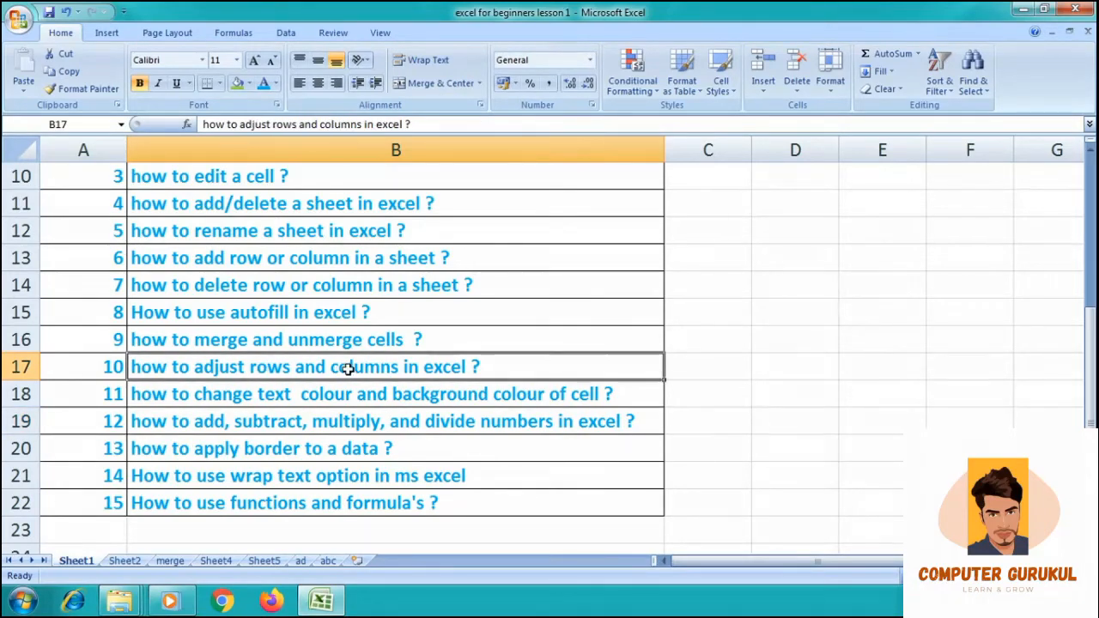
Step: Widen the s.no, Roll no., name and sub 2 columns of the Sample Marksheet Record on Sheet2
click(127, 563)
click(396, 470)
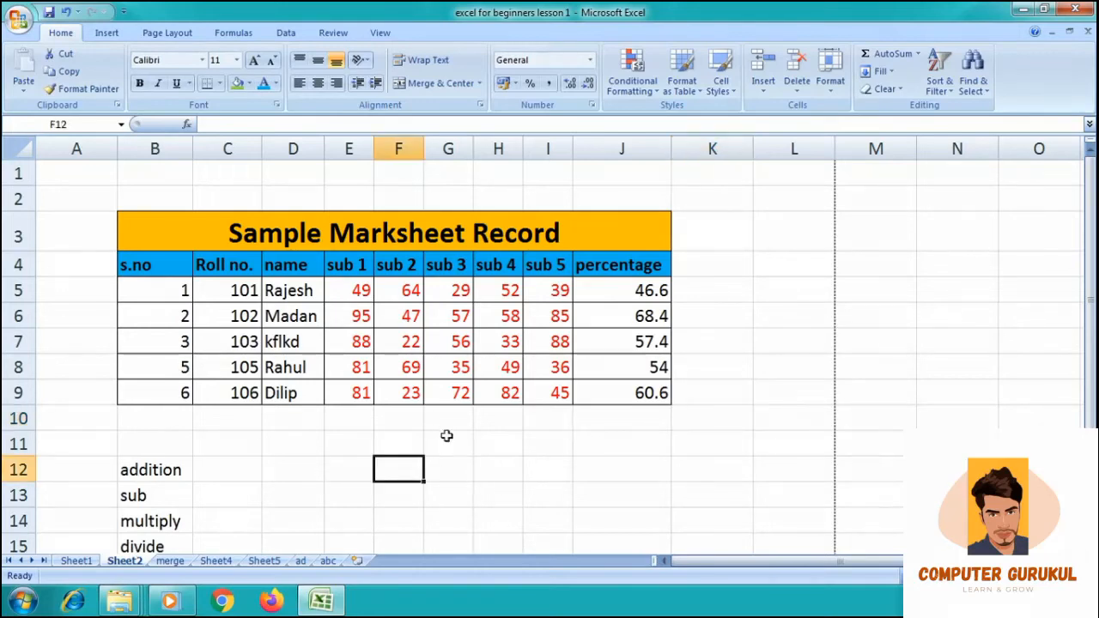
click(193, 150)
drag(262, 149, 290, 153)
drag(194, 152, 221, 152)
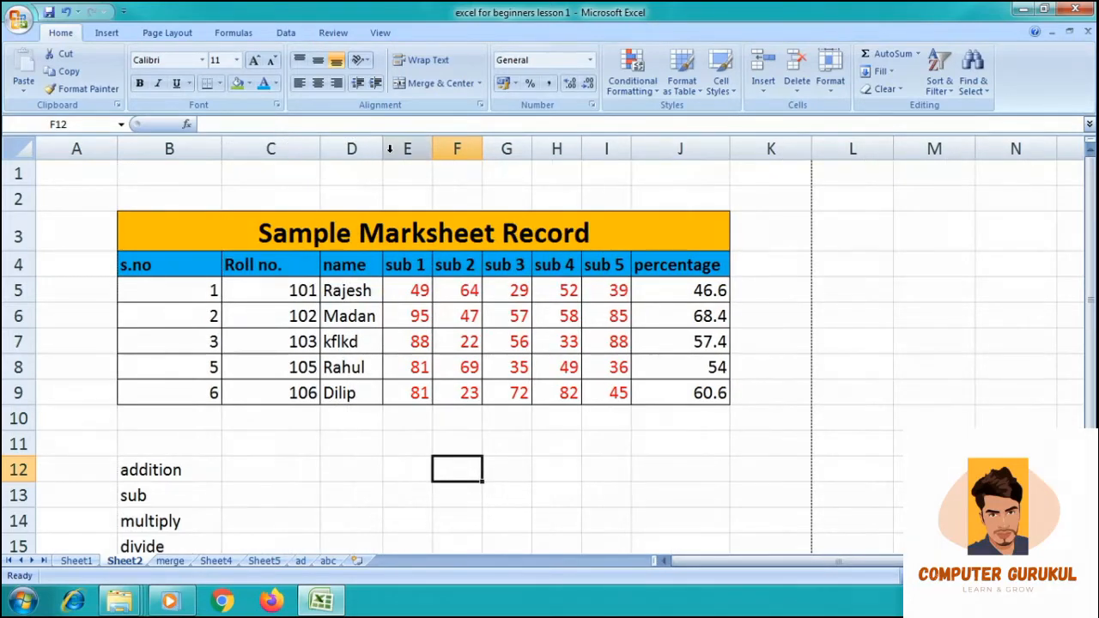
drag(389, 149, 435, 197)
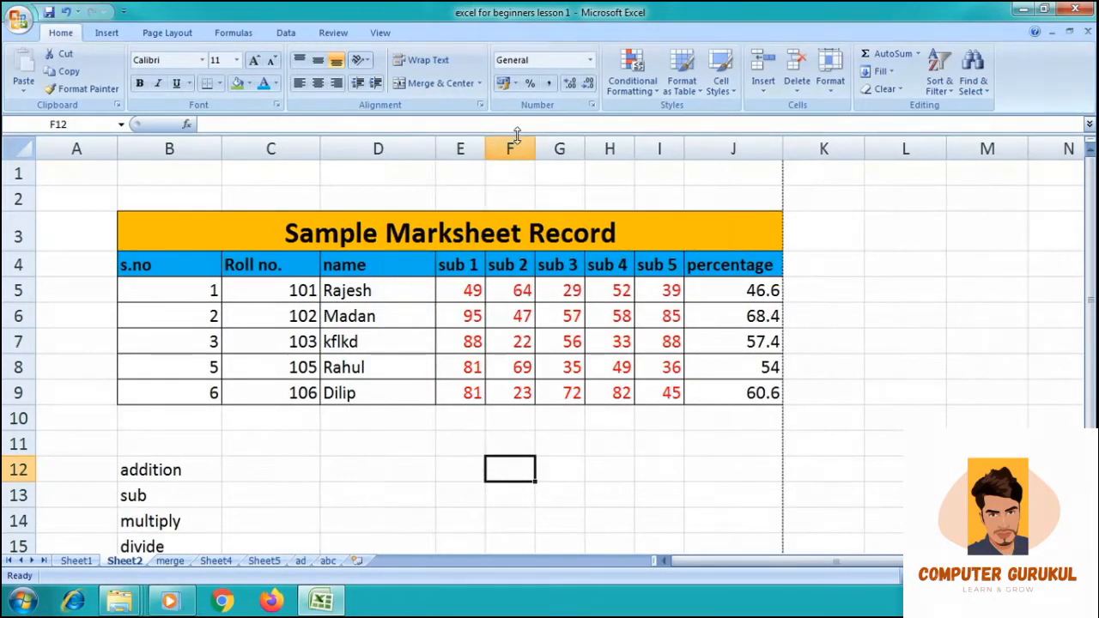
drag(536, 149, 562, 166)
click(679, 448)
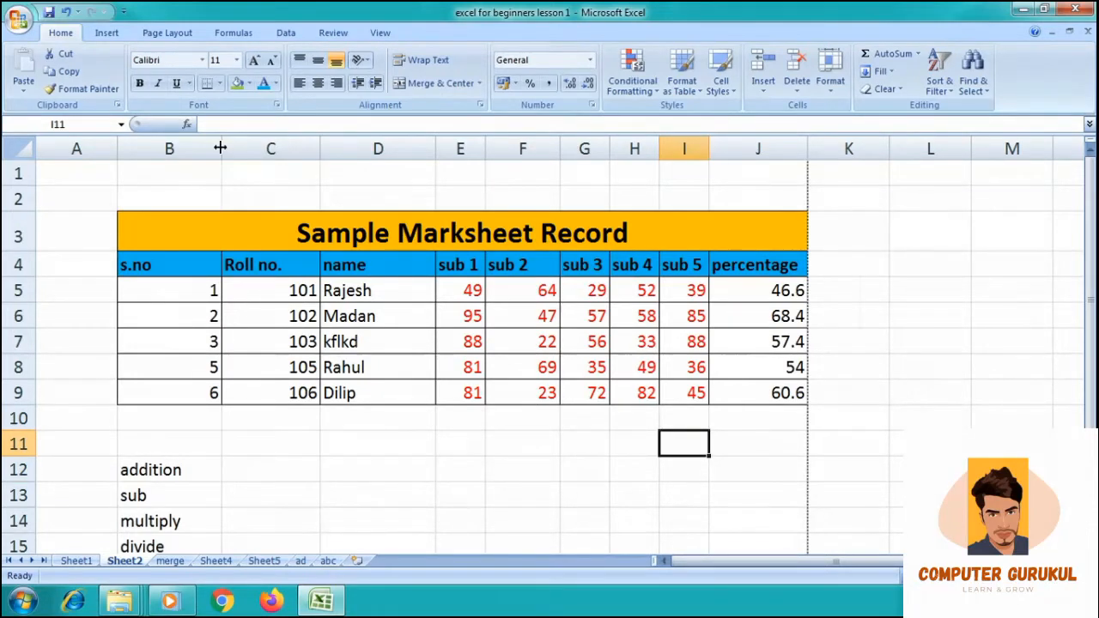
Step: Narrow the s.no column and autofit the Roll no. and name columns to their contents
drag(220, 148, 191, 150)
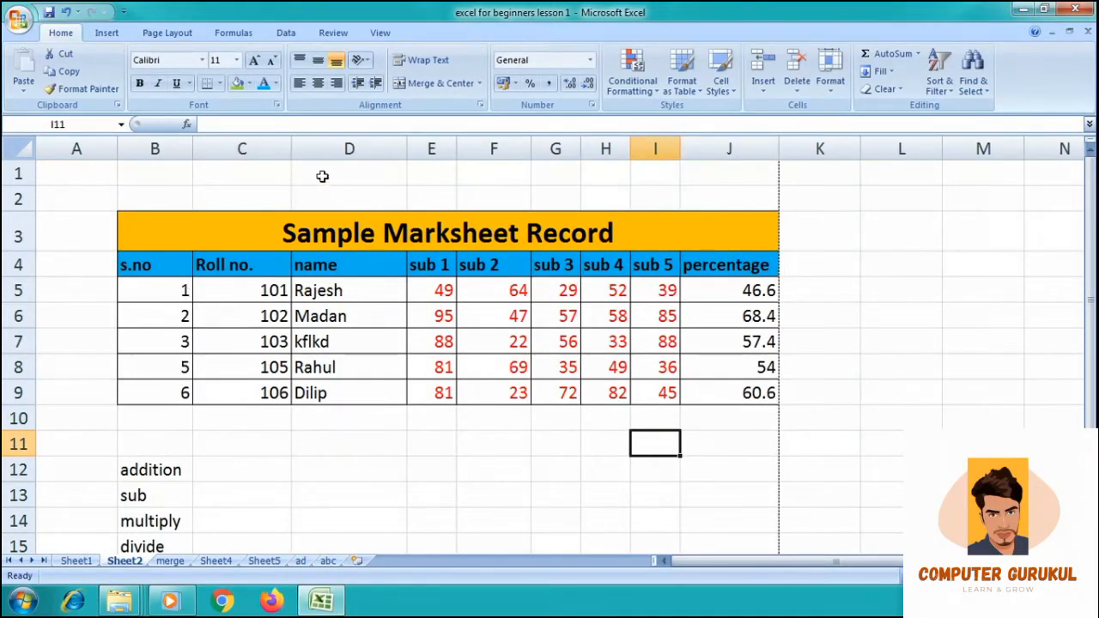
double_click(291, 150)
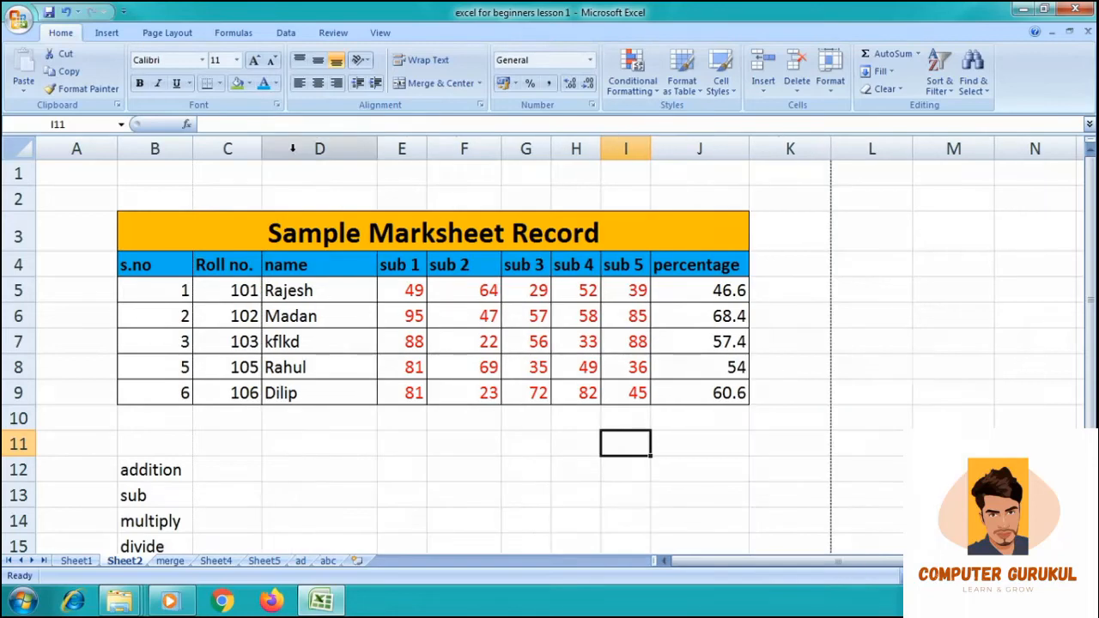
double_click(380, 149)
click(581, 417)
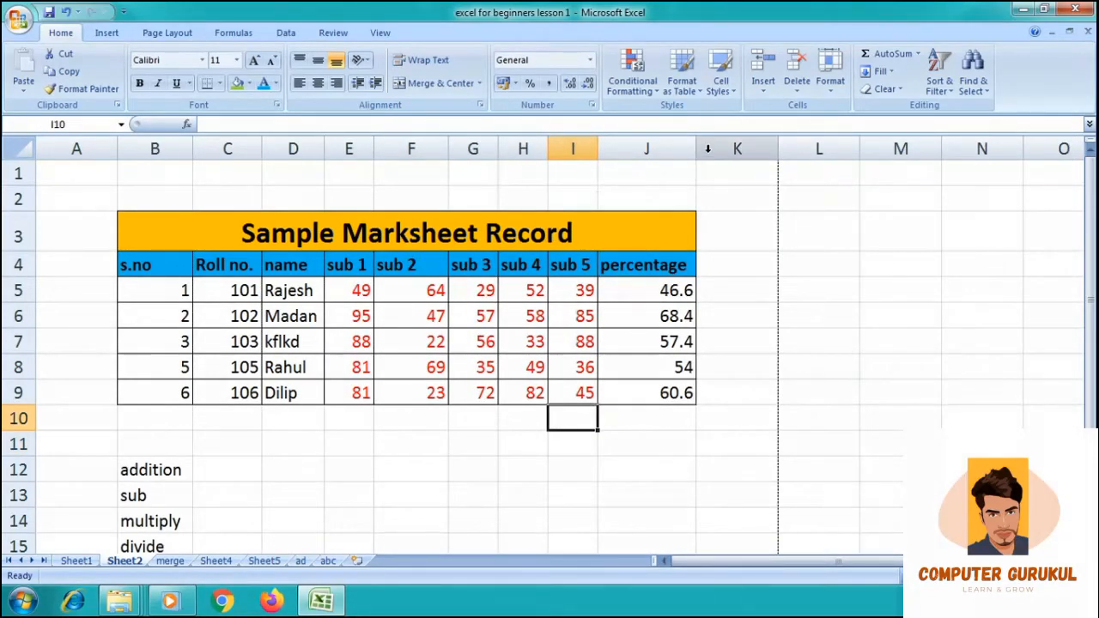
Step: Widen the percentage column and the sub 1 to sub 5 columns one by one
drag(696, 148, 745, 149)
drag(598, 148, 630, 162)
drag(548, 151, 577, 165)
drag(499, 148, 531, 173)
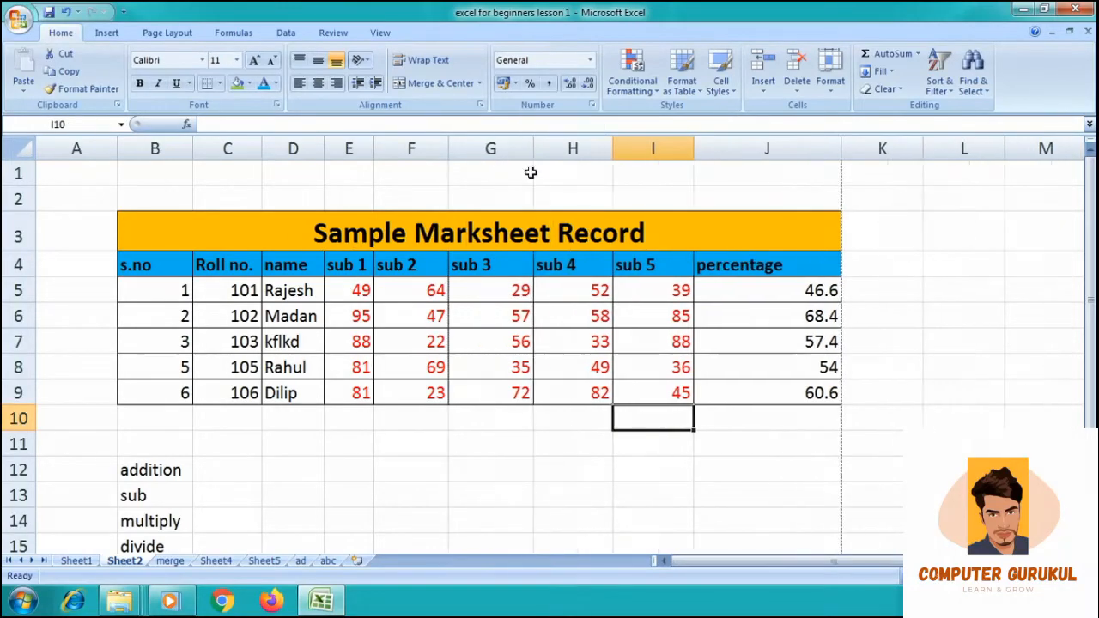
click(455, 148)
drag(449, 148, 492, 172)
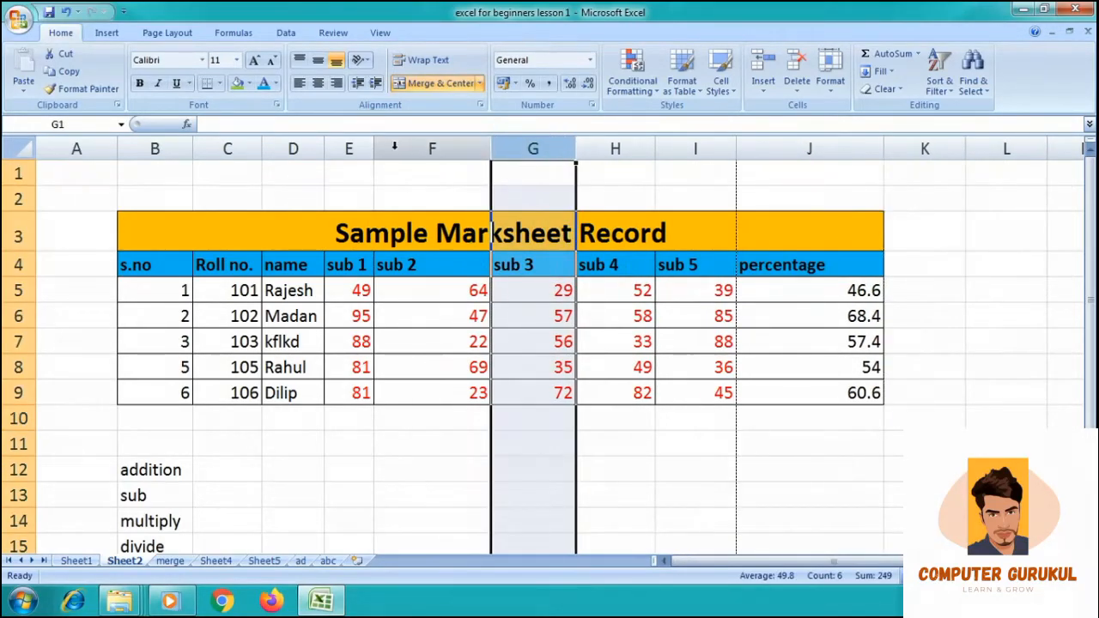
drag(373, 147, 423, 198)
click(601, 468)
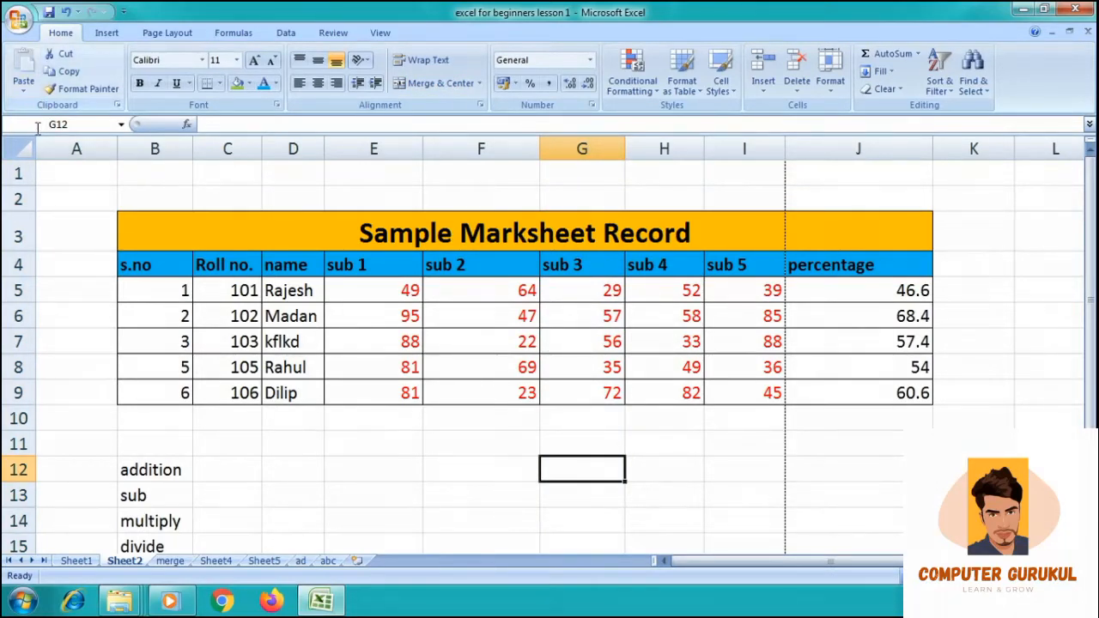
Step: Autofit the width of all columns in the marksheet sheet at once
click(23, 150)
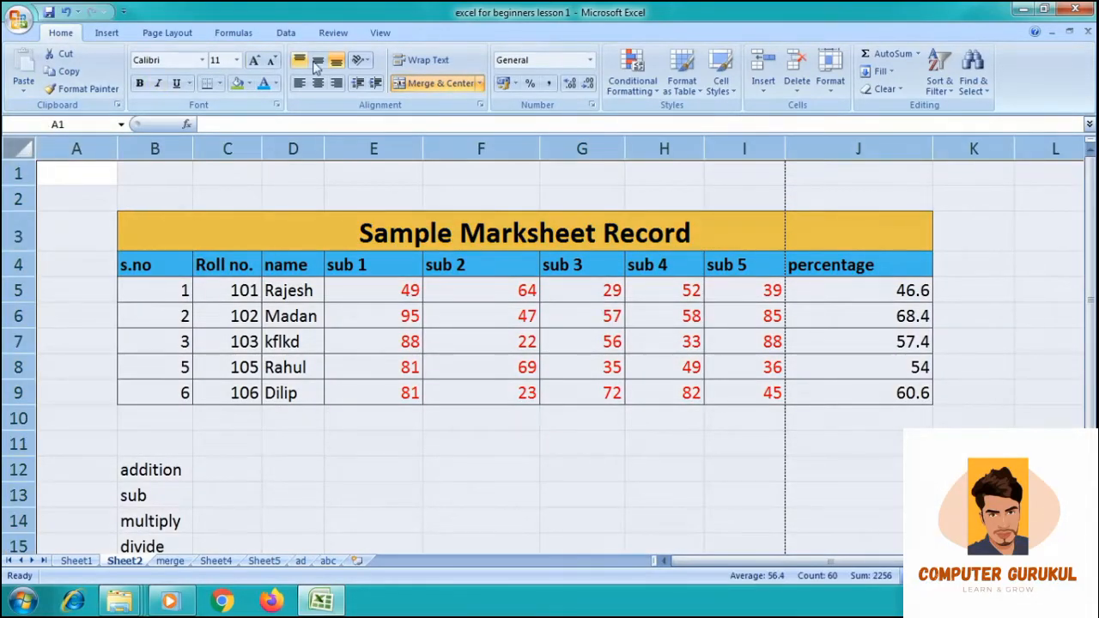
double_click(423, 148)
click(411, 361)
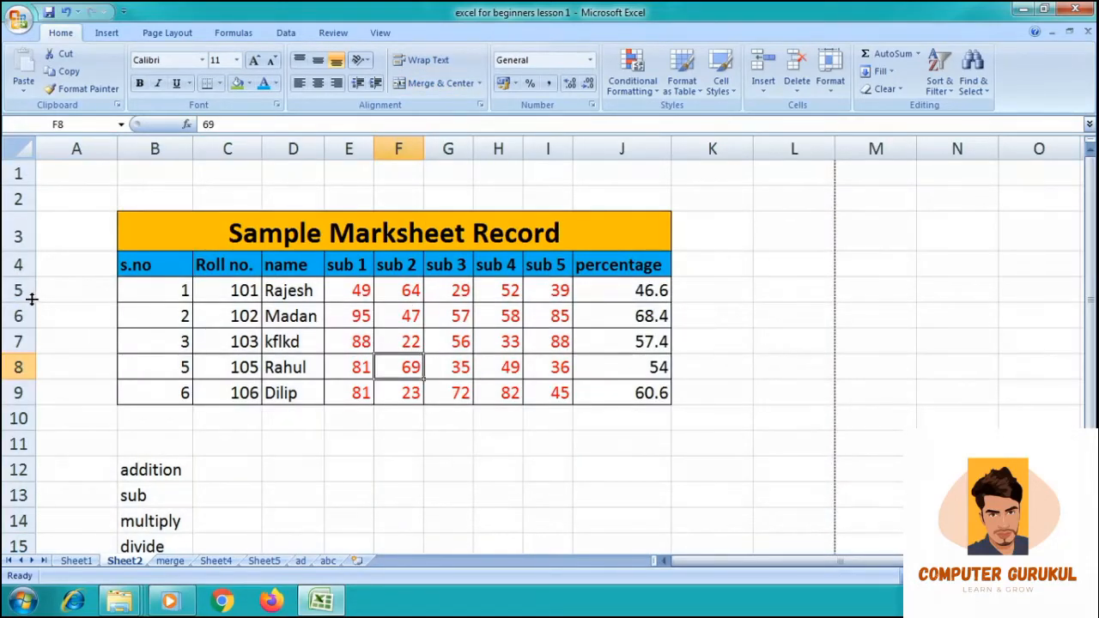
Step: Make rows 5 and 6 of the marksheet taller, and autofit the height of all rows in the sheet
drag(31, 298, 38, 399)
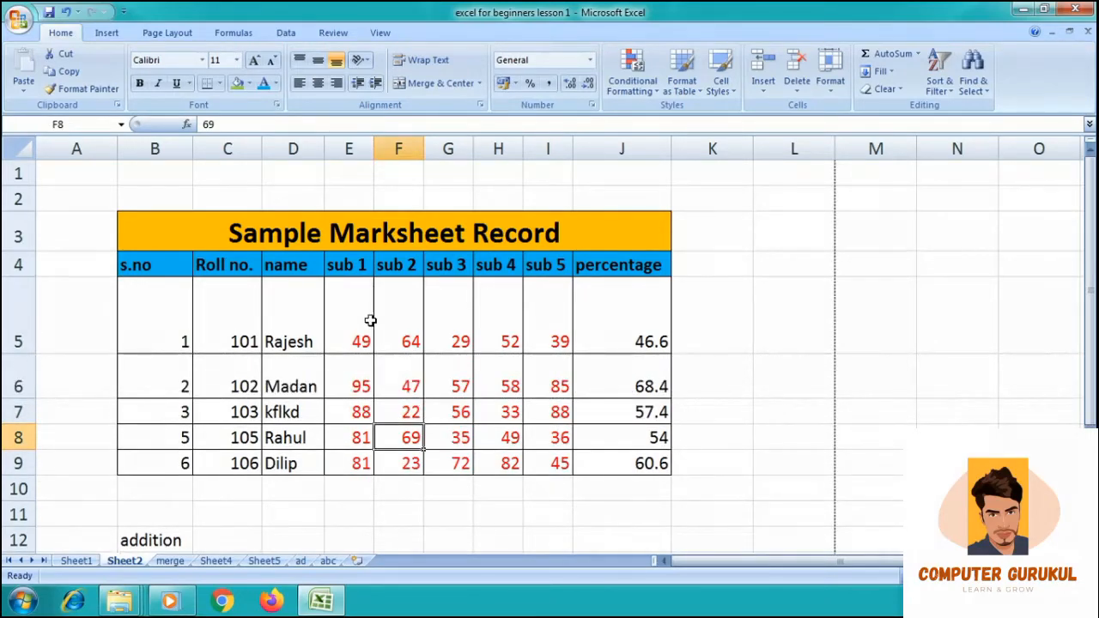
click(822, 400)
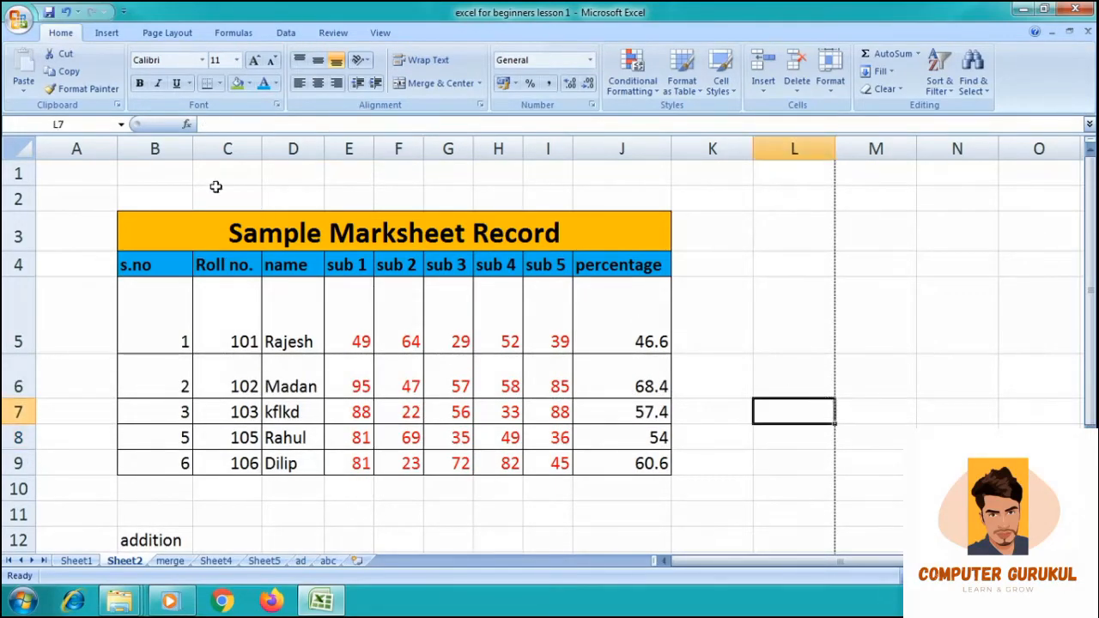
click(24, 151)
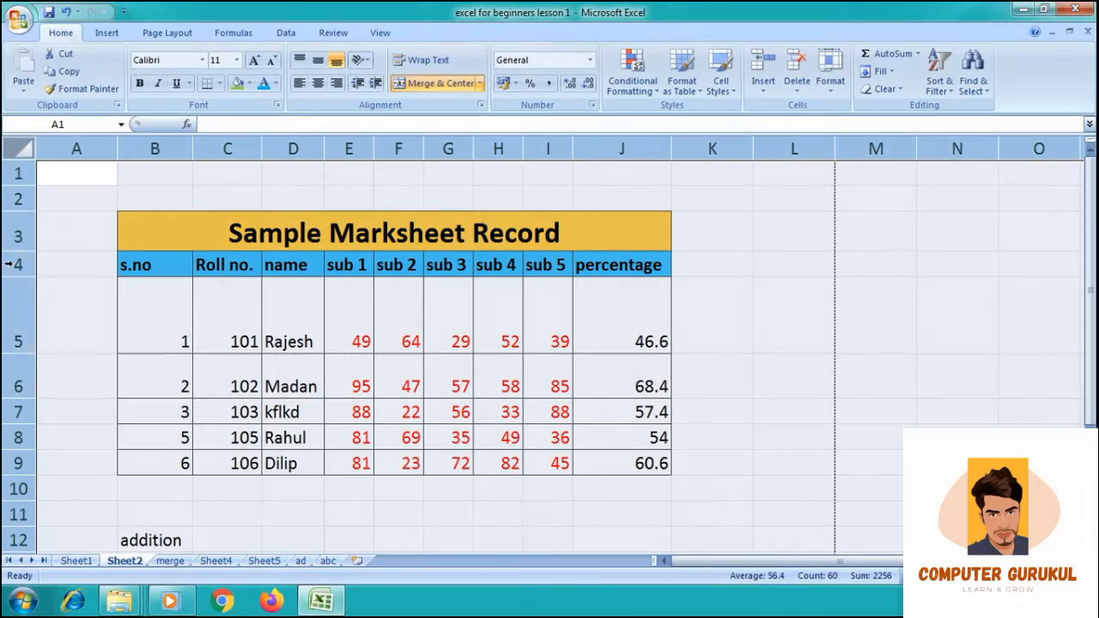
double_click(21, 352)
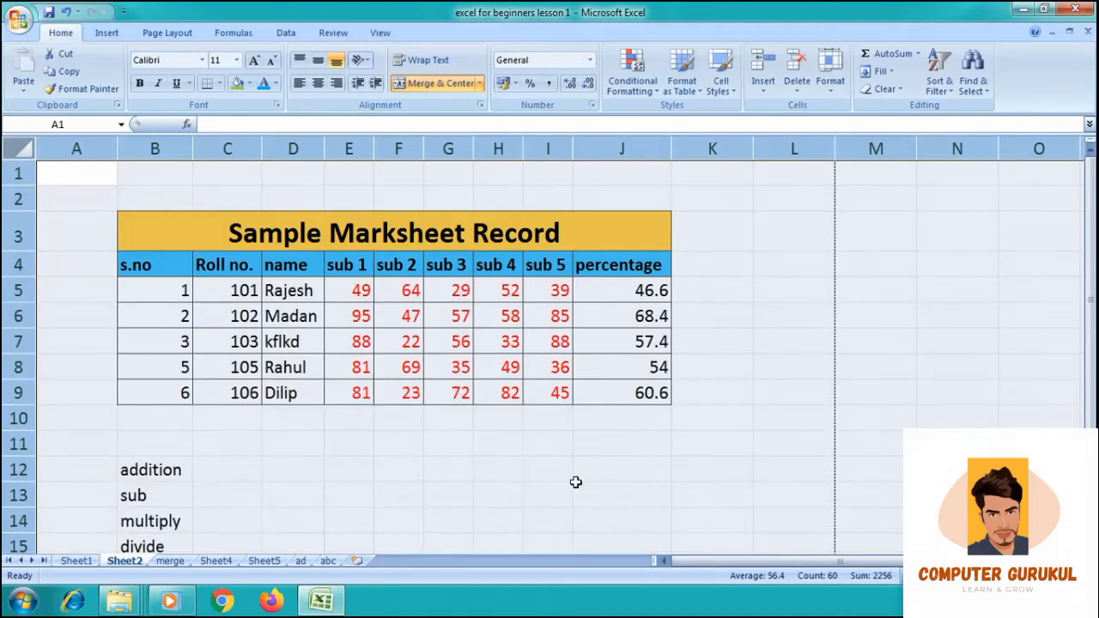
click(512, 416)
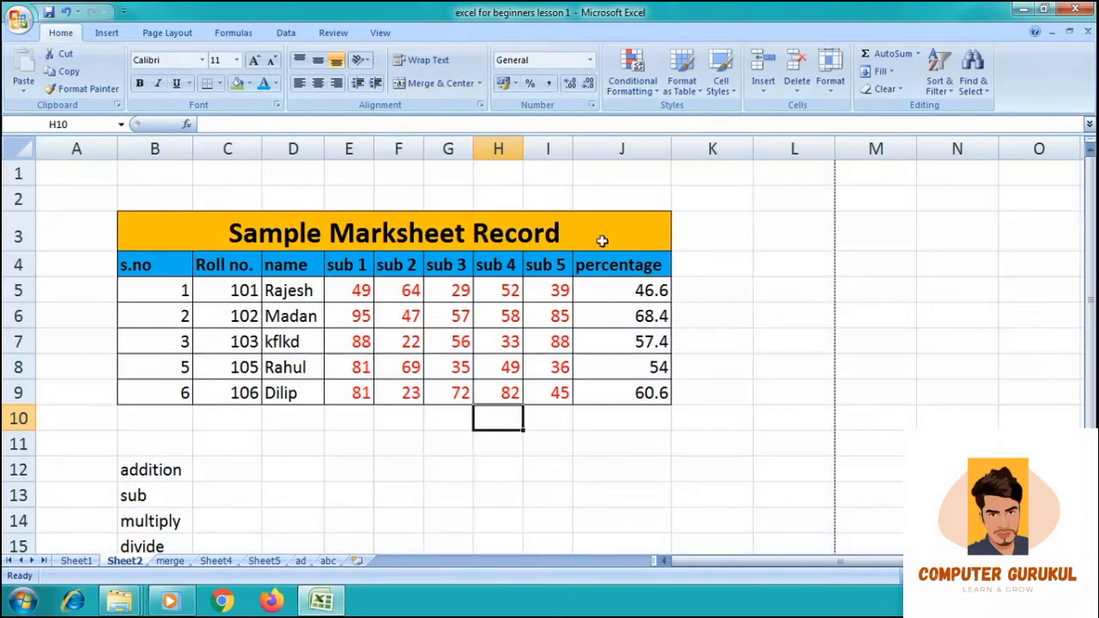
Step: Widen the percentage column, autofit it to its contents, and make it slightly wider
click(556, 444)
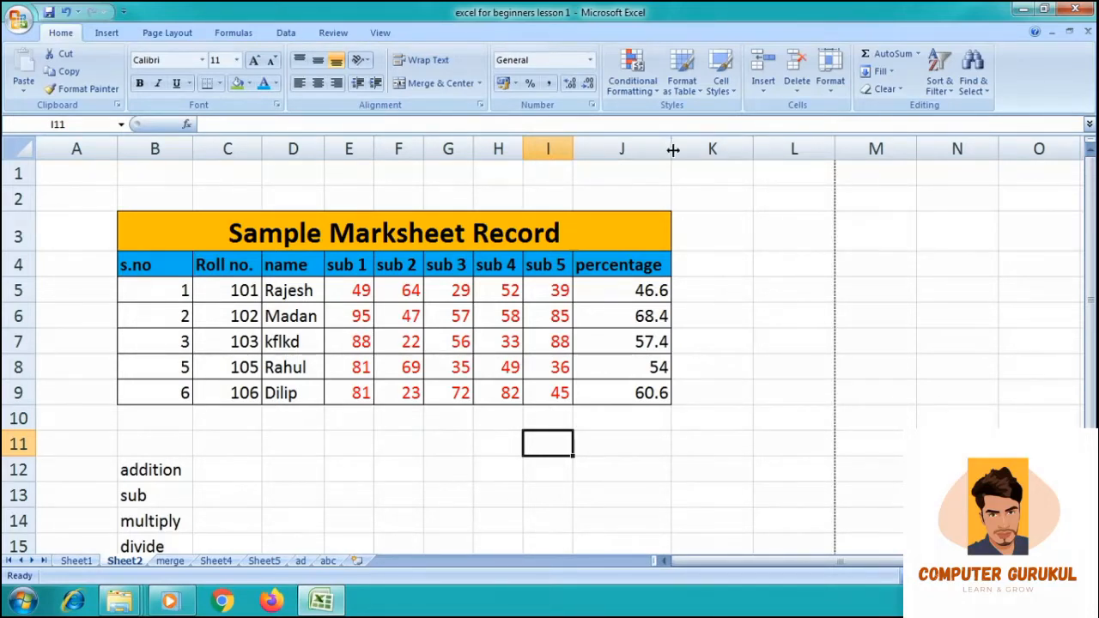
drag(674, 150, 722, 169)
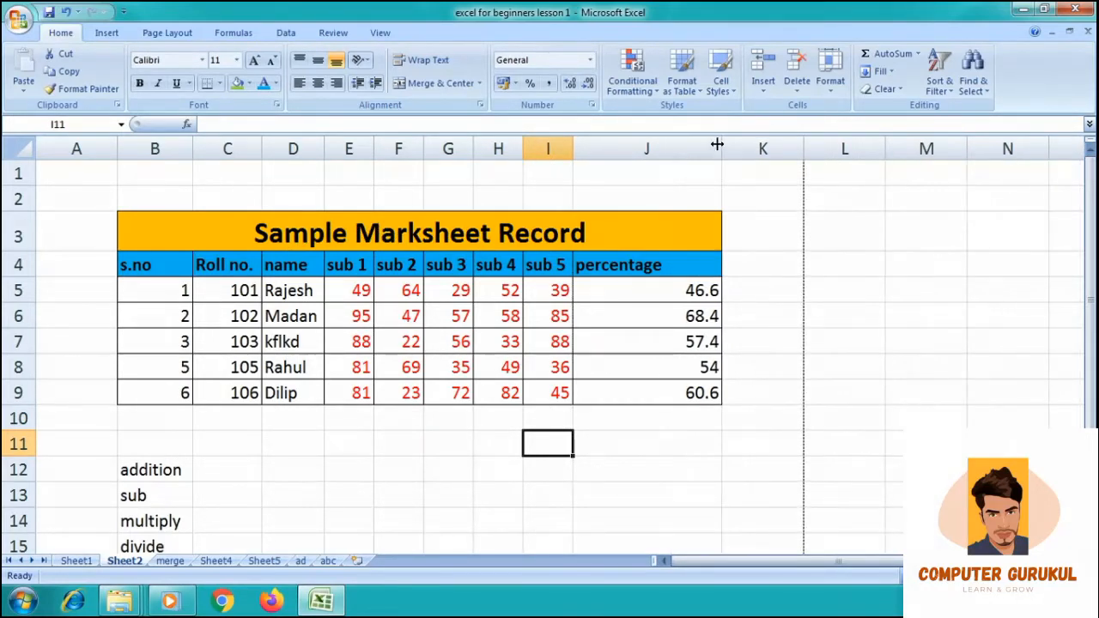
double_click(717, 145)
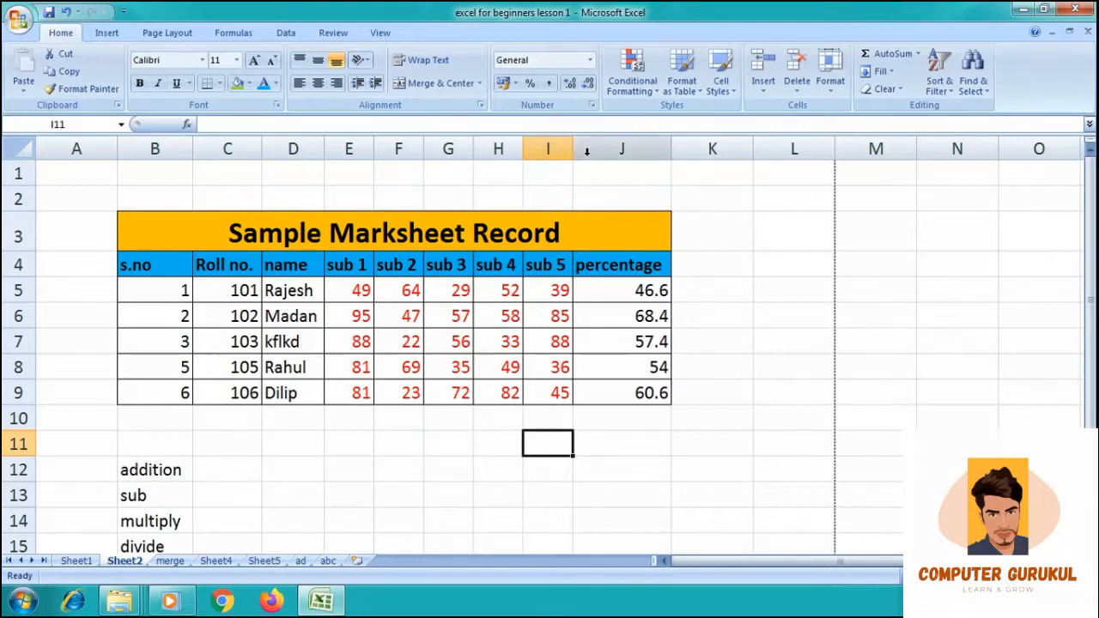
mouse_move(672, 151)
mouse_down()
mouse_move(640, 172)
mouse_move(685, 163)
mouse_up()
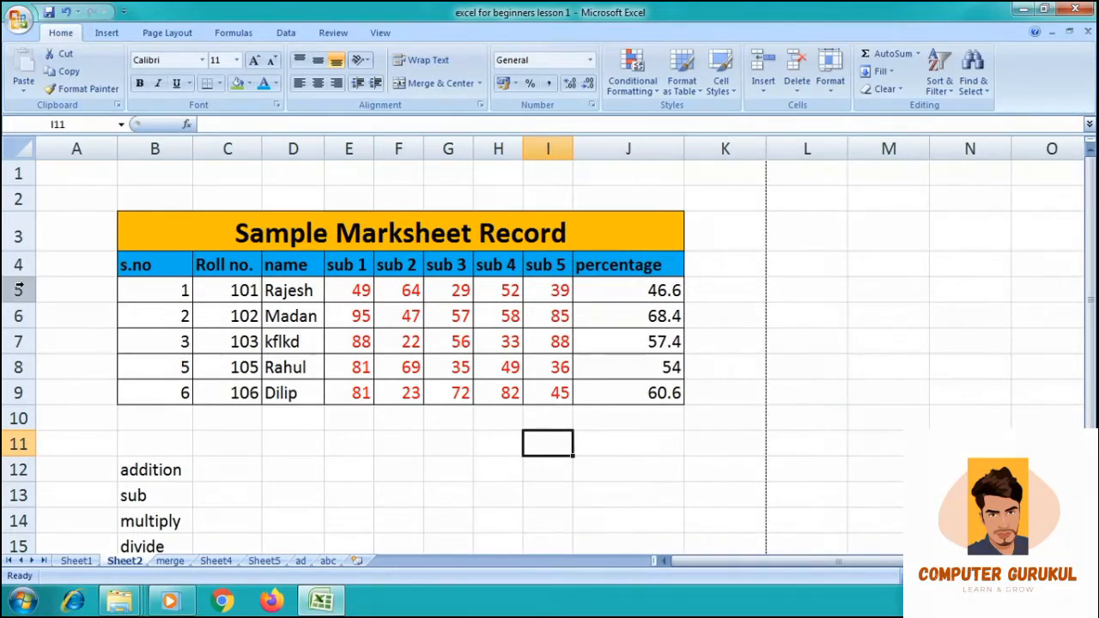
Step: Increase the height of row 5 and autofit that row to its contents
mouse_move(26, 303)
mouse_down()
mouse_move(34, 337)
mouse_move(30, 319)
mouse_up()
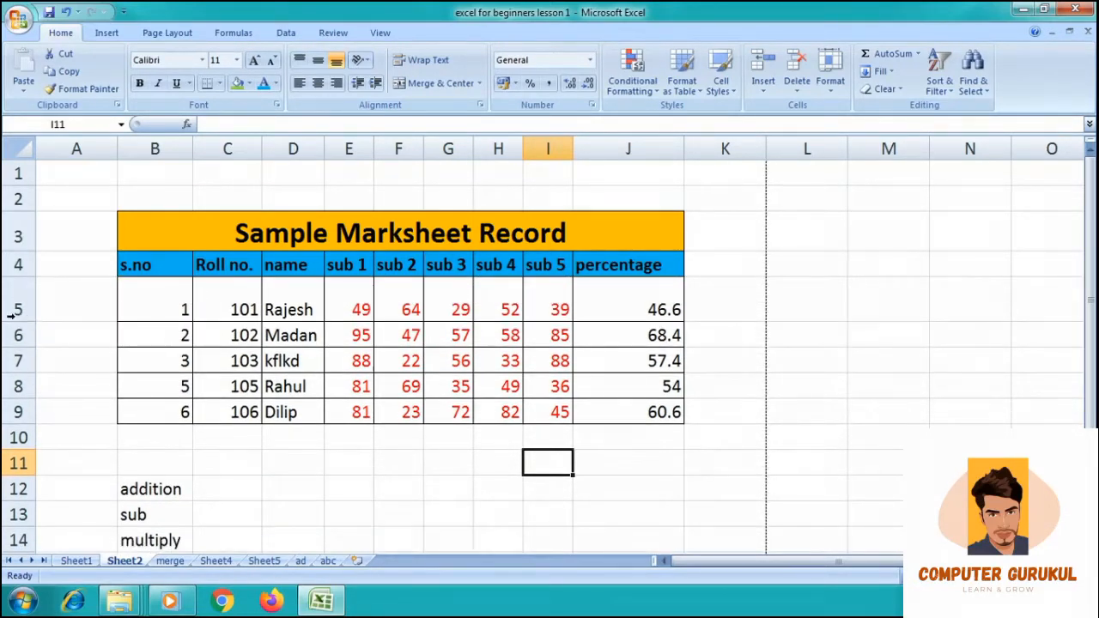
double_click(17, 319)
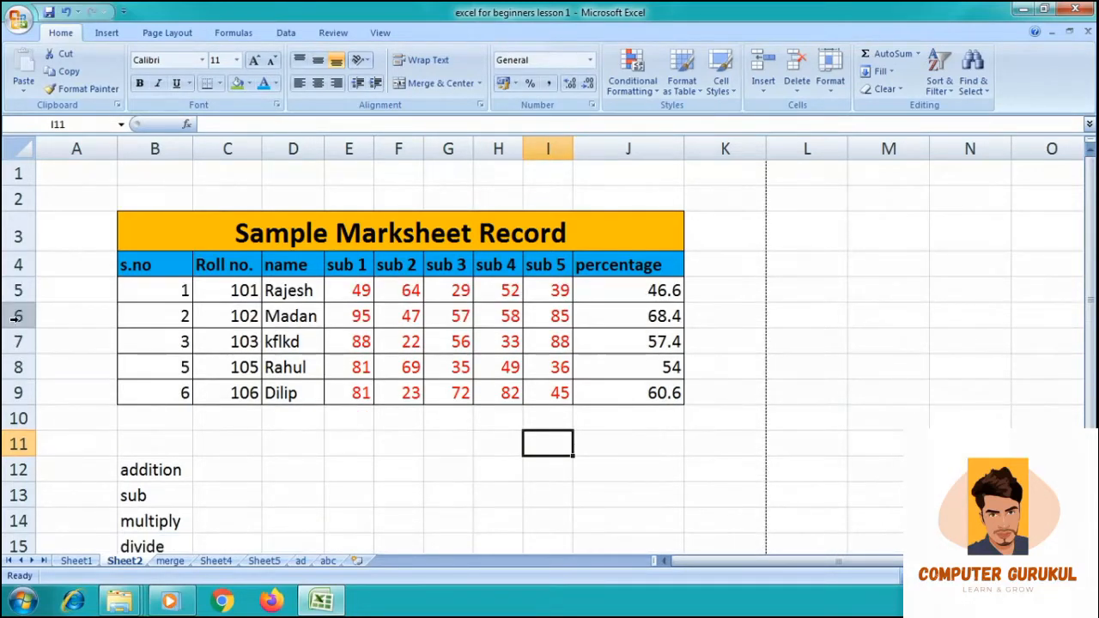
click(400, 391)
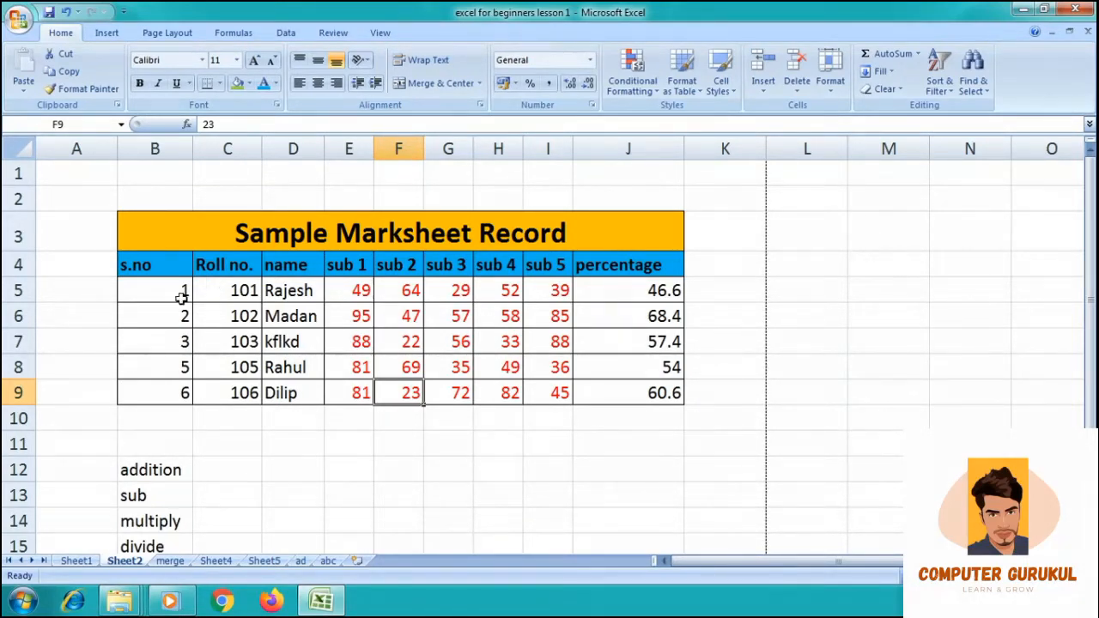
Step: Review the lesson list on Sheet1, from the text and background colour topic back to the first topics
click(76, 561)
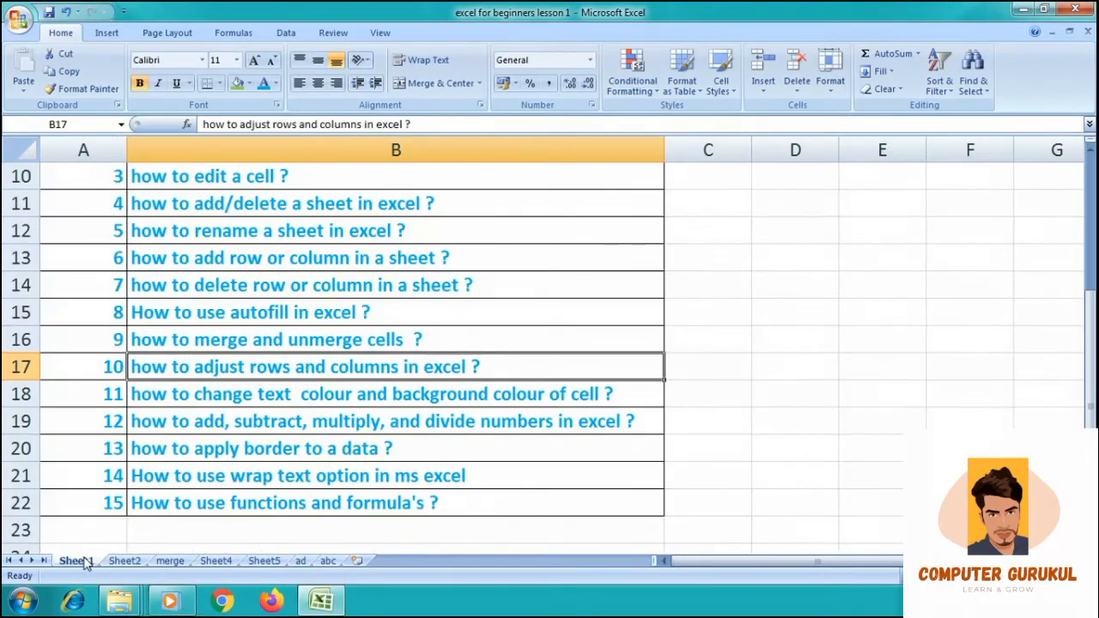
click(211, 396)
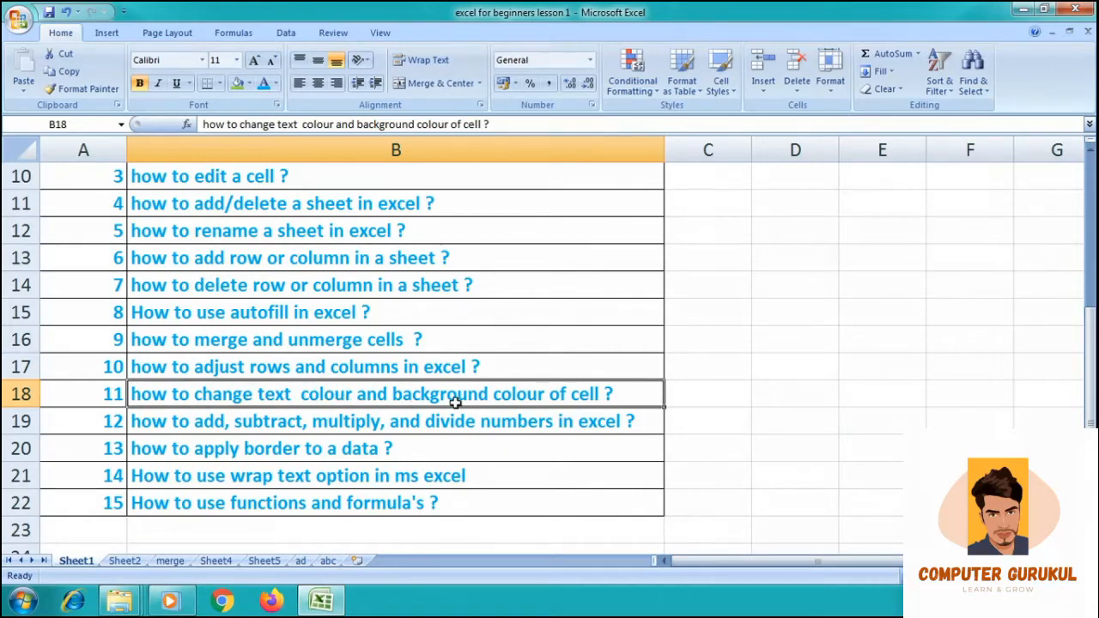
click(745, 347)
scroll(571, 373, up, 3)
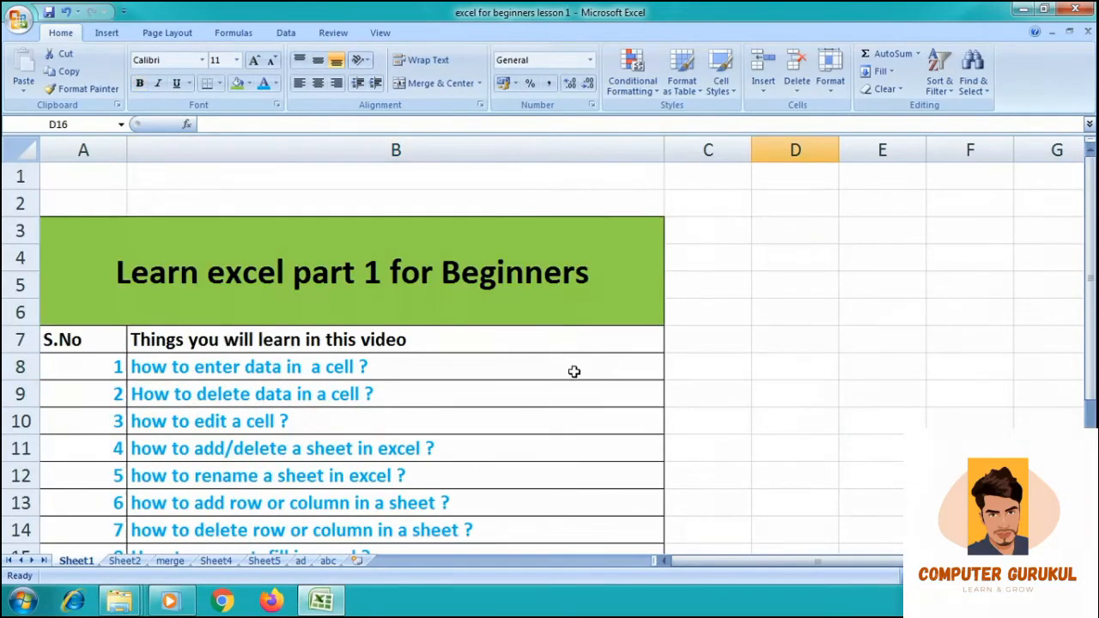
click(505, 384)
click(352, 367)
click(366, 431)
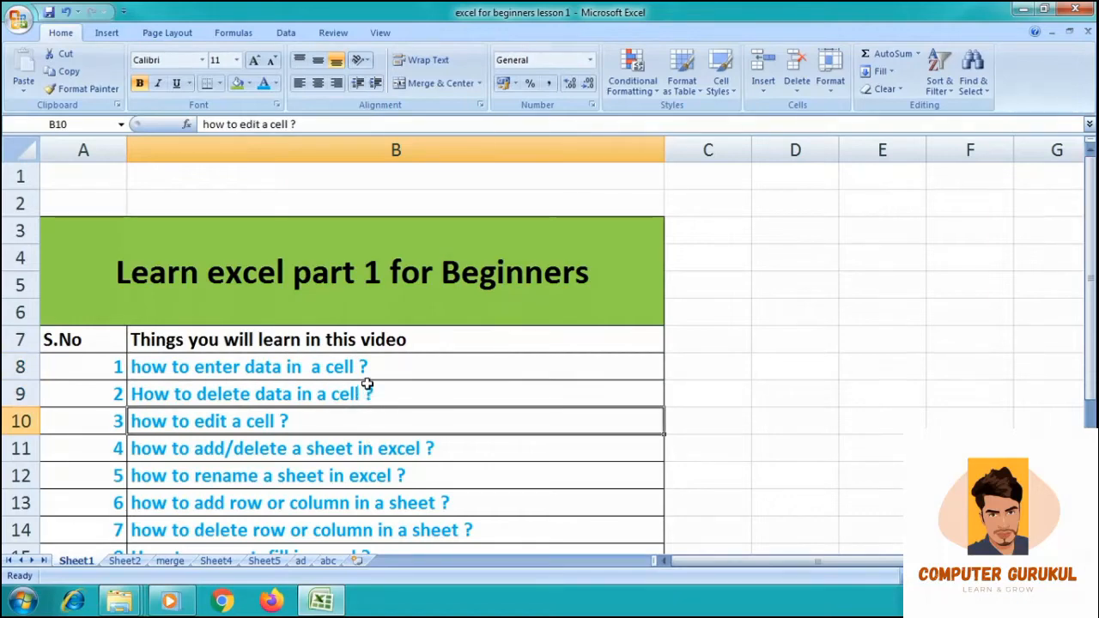
scroll(381, 413, down, 1)
click(779, 336)
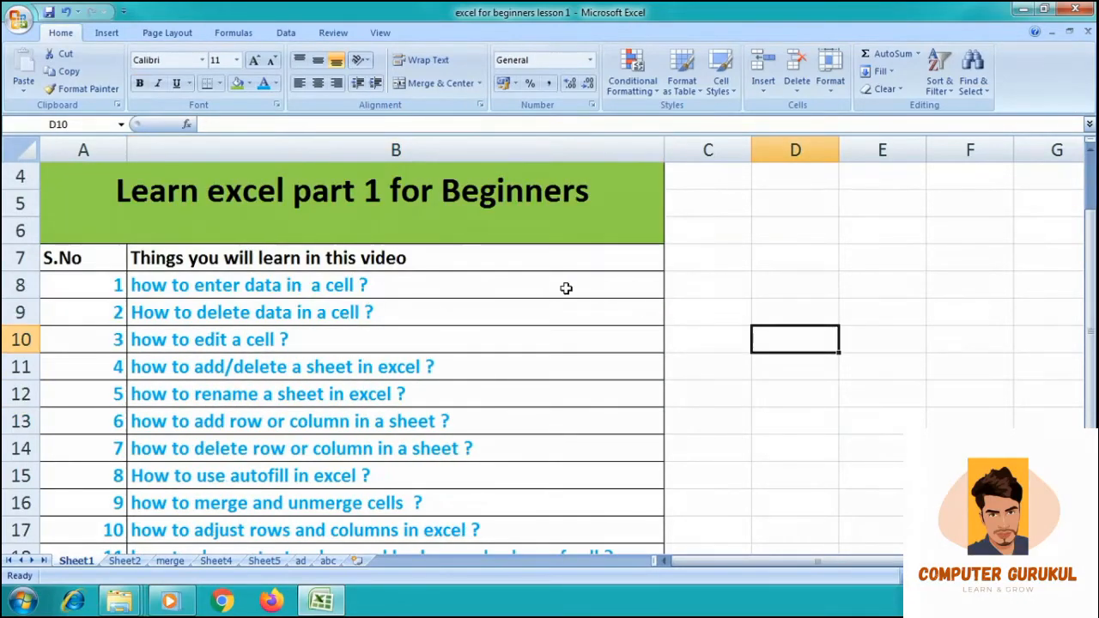
Step: Change the text colour of the first five lesson topics in B8:B12 to red
click(437, 286)
click(403, 339)
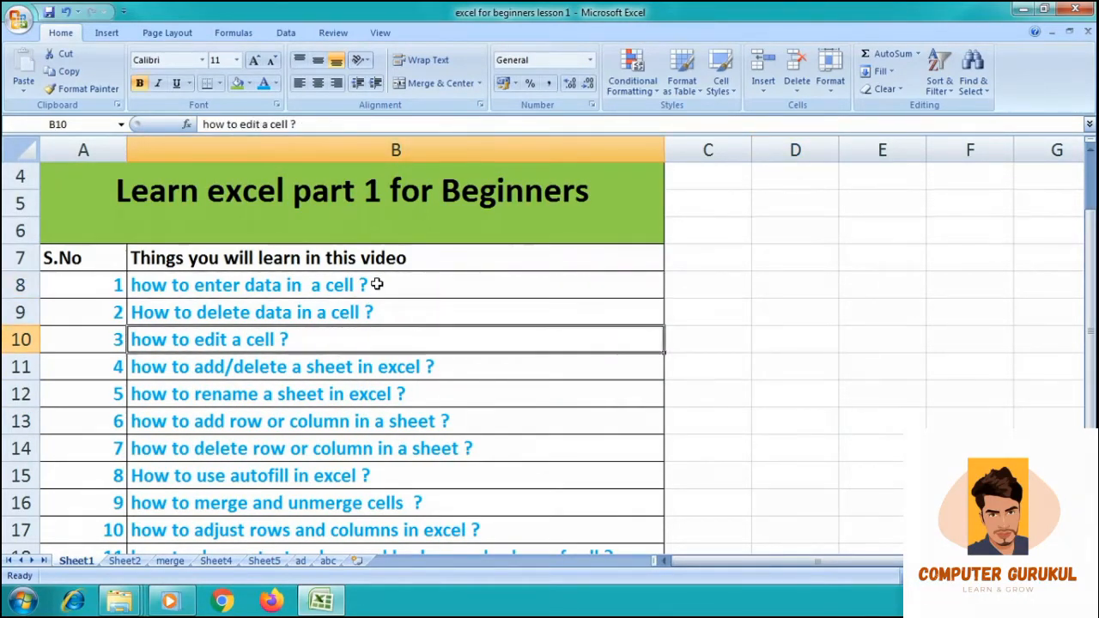
drag(373, 283, 364, 393)
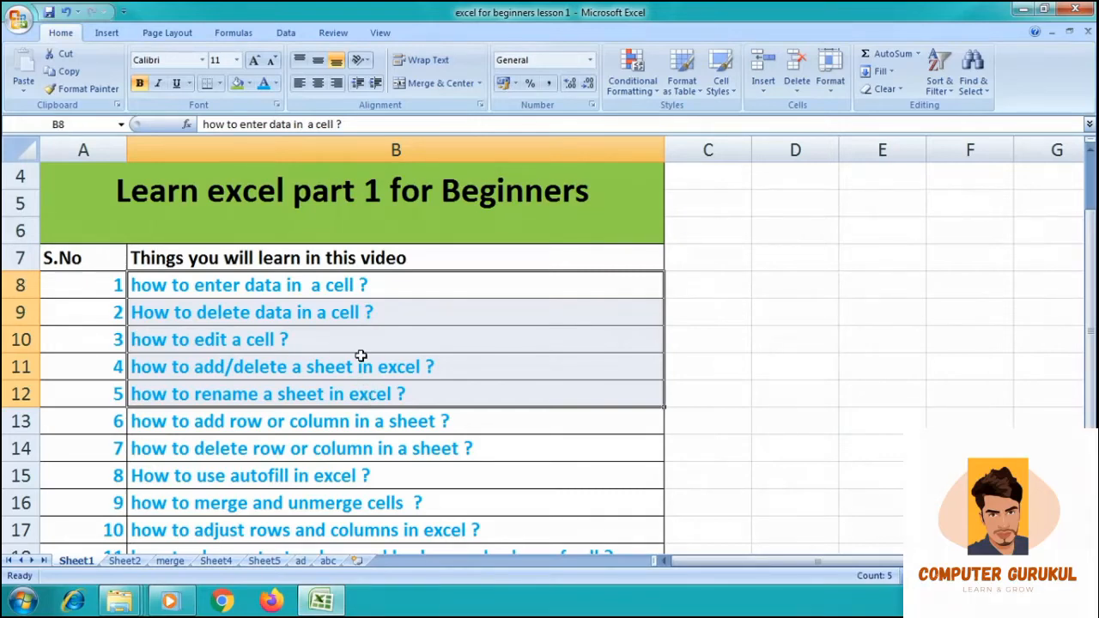
click(276, 83)
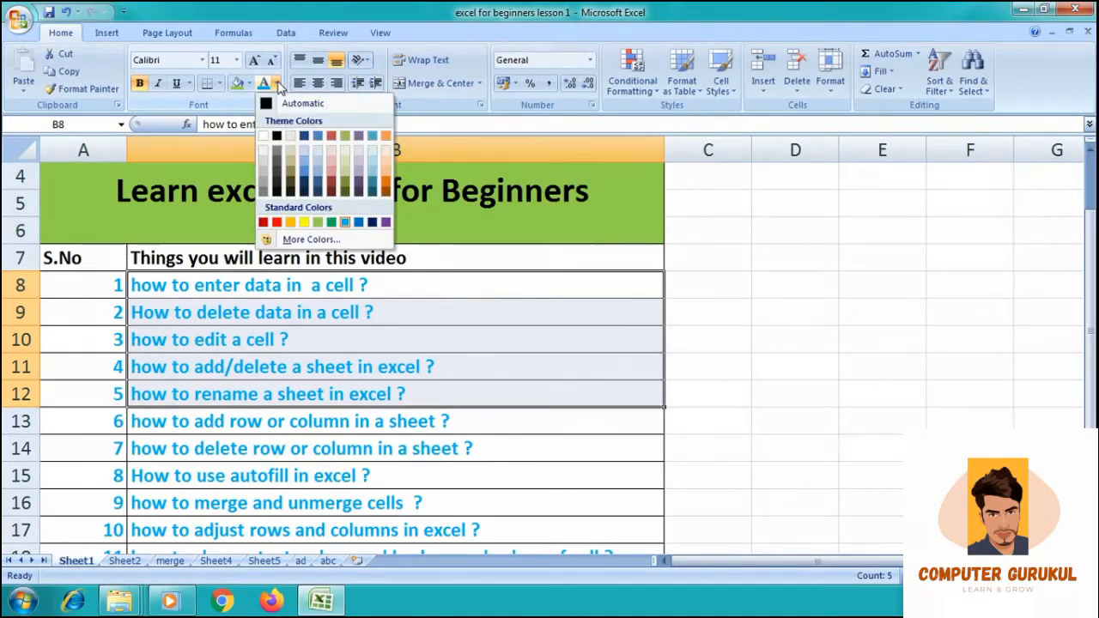
click(277, 222)
click(334, 384)
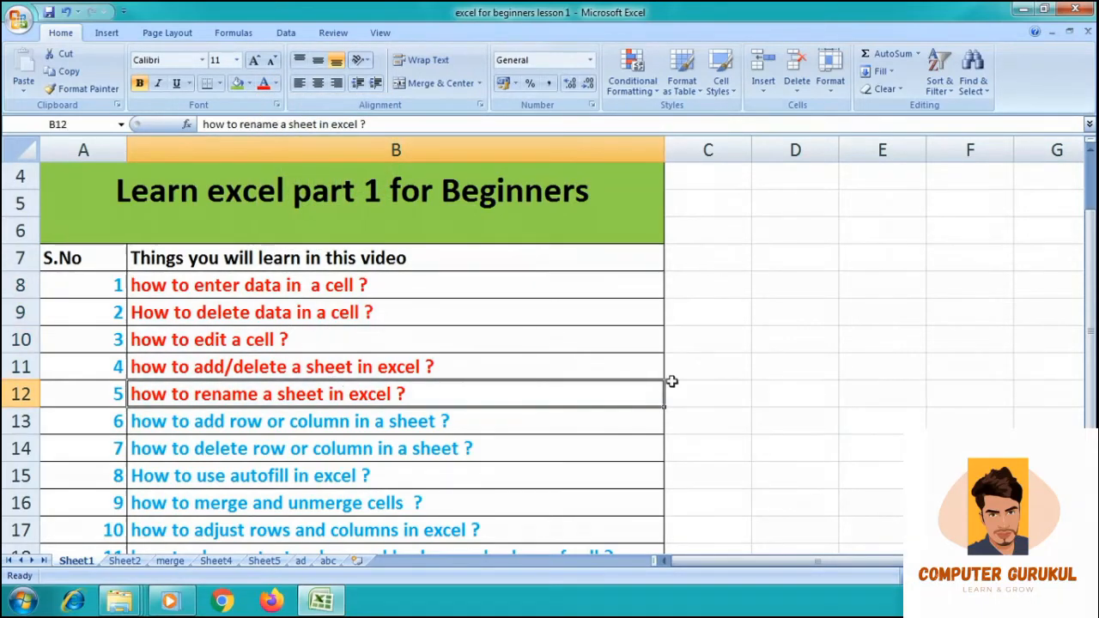
click(733, 382)
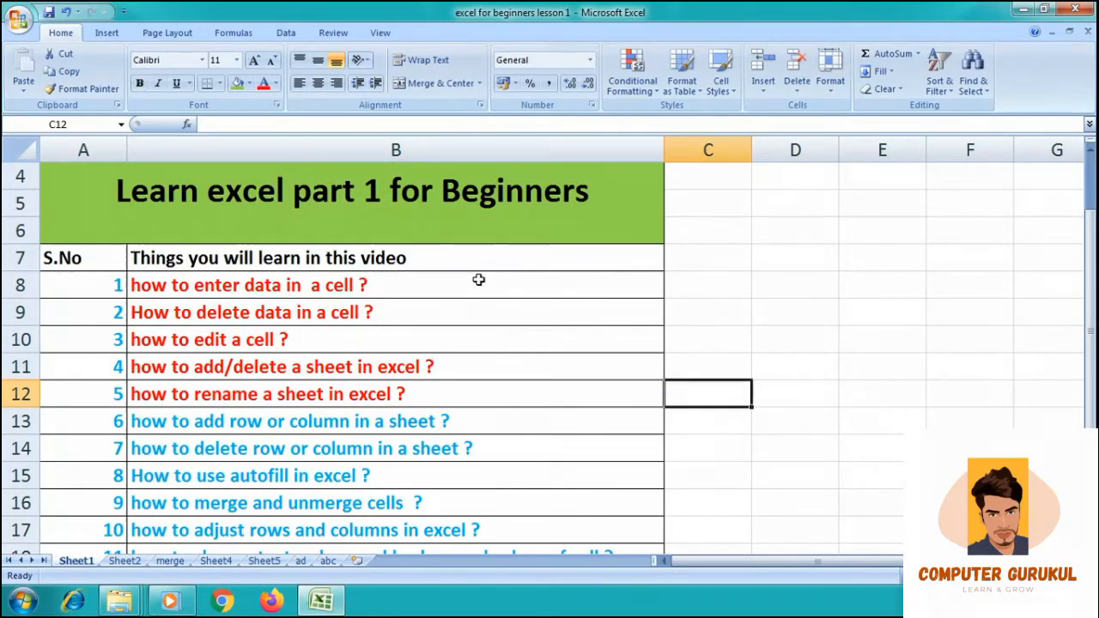
drag(478, 282, 494, 392)
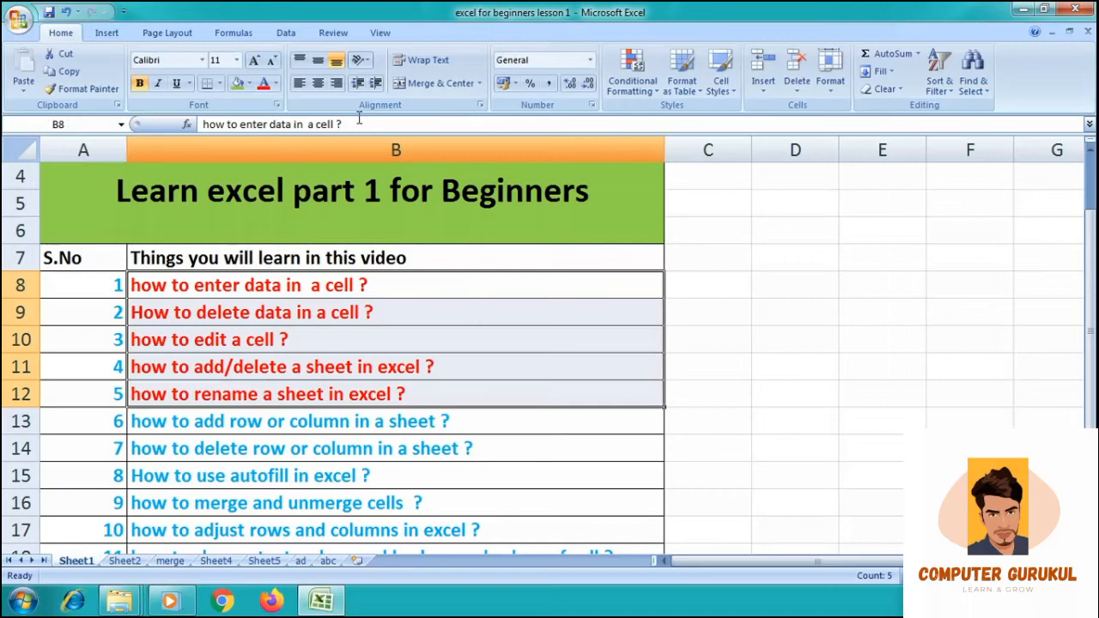
click(249, 84)
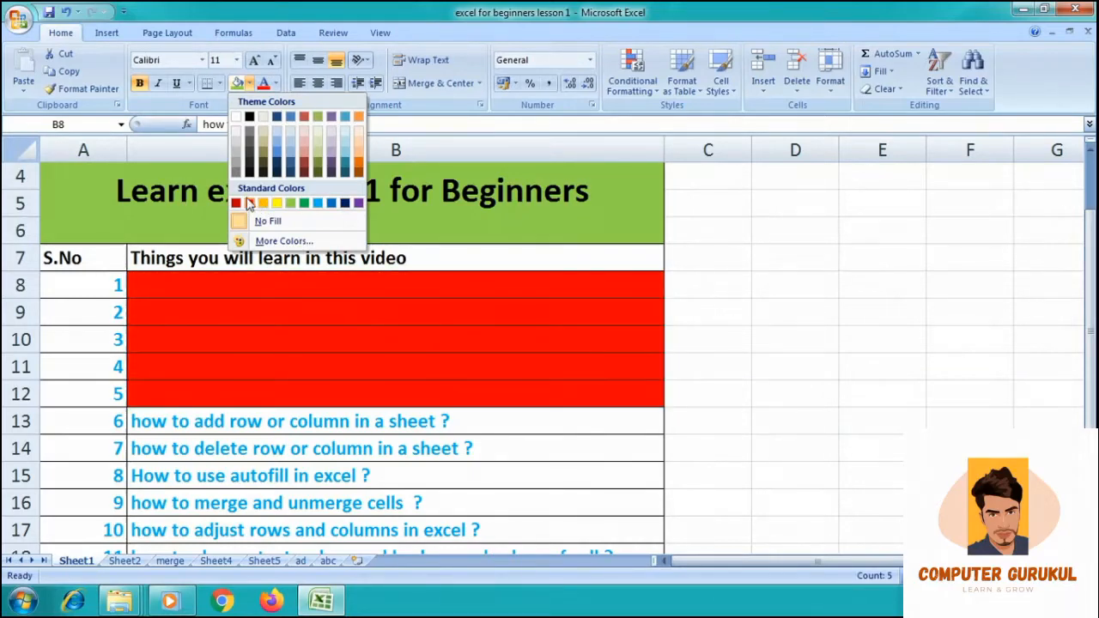
click(752, 348)
Step: Remove the background fill from the merged title cell "Learn excel part 1 for Beginners"
click(490, 196)
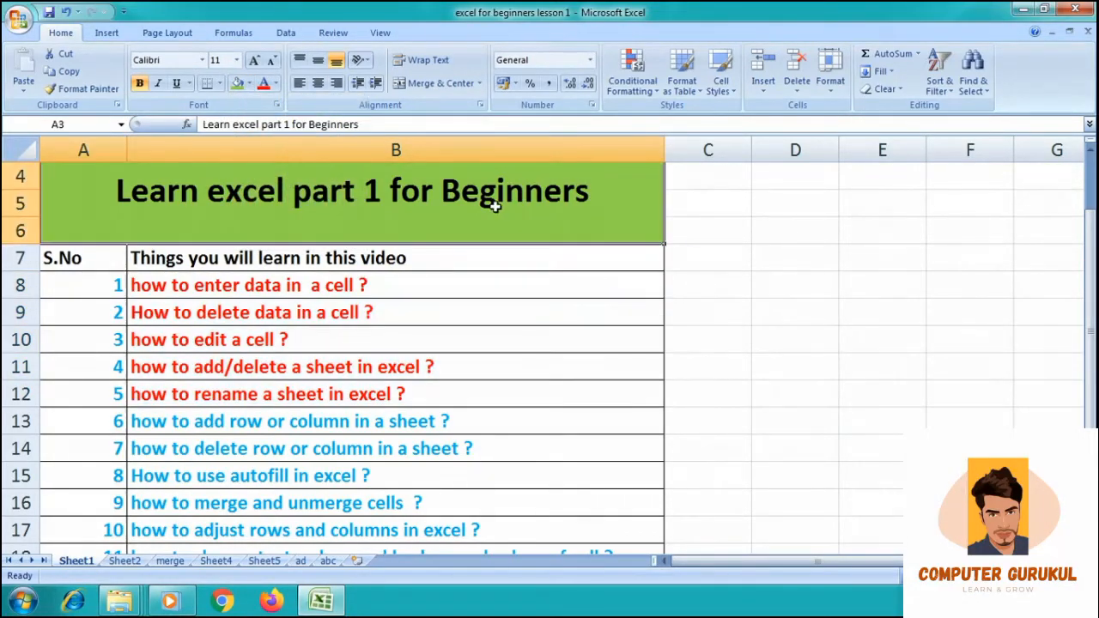
click(249, 83)
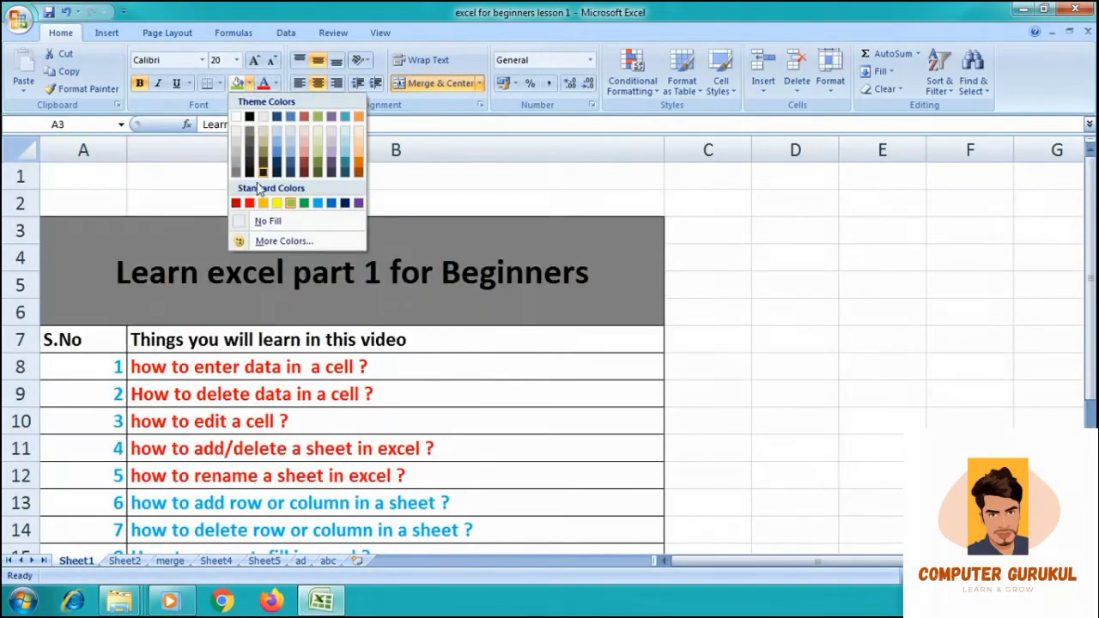
click(258, 221)
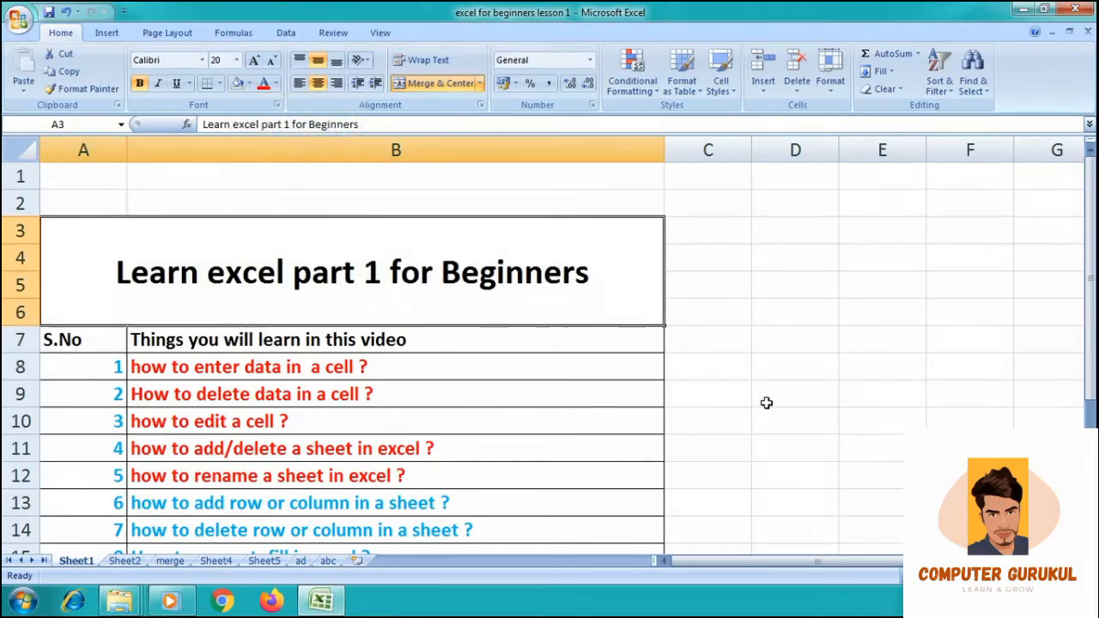
click(779, 387)
click(585, 288)
scroll(685, 375, down, 3)
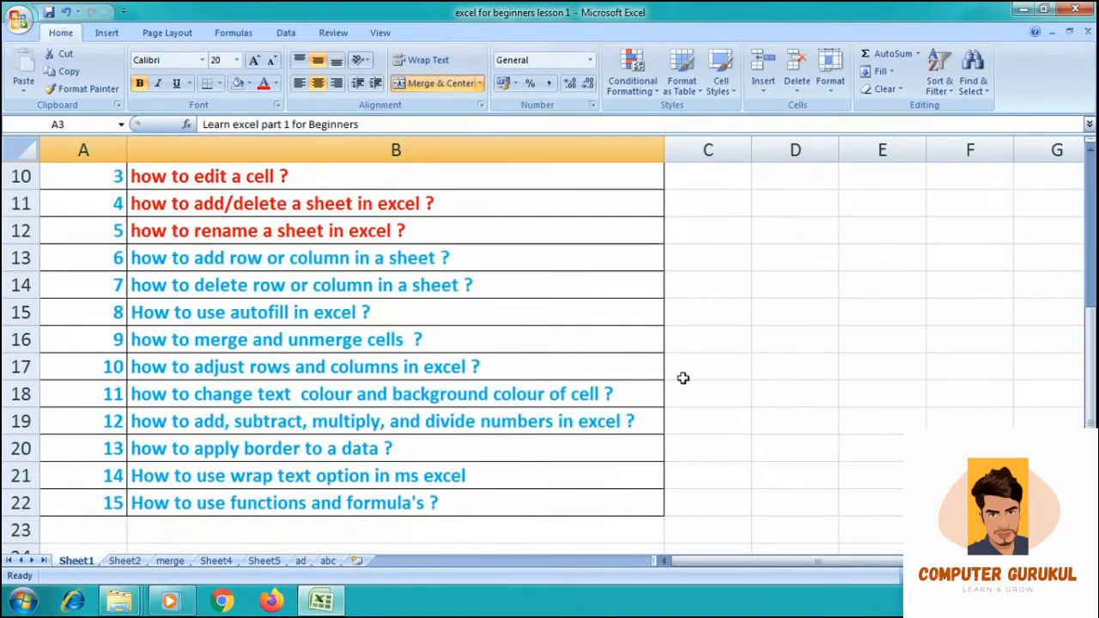
click(753, 371)
scroll(383, 412, up, 2)
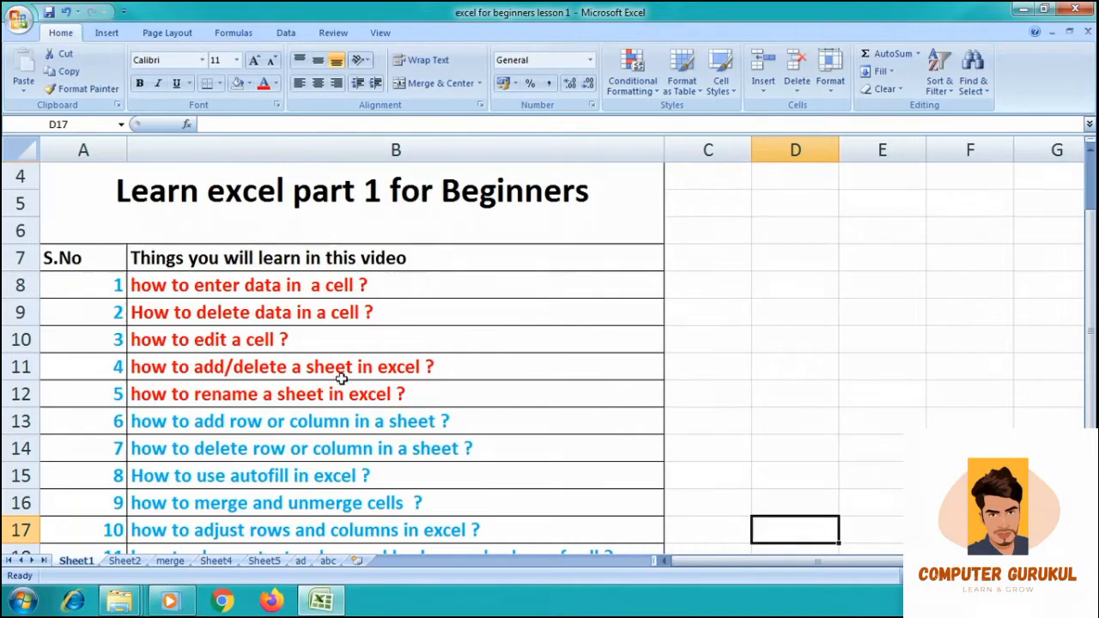
Step: Apply No Fill to all cells of Sheet1
key(ctrl+a)
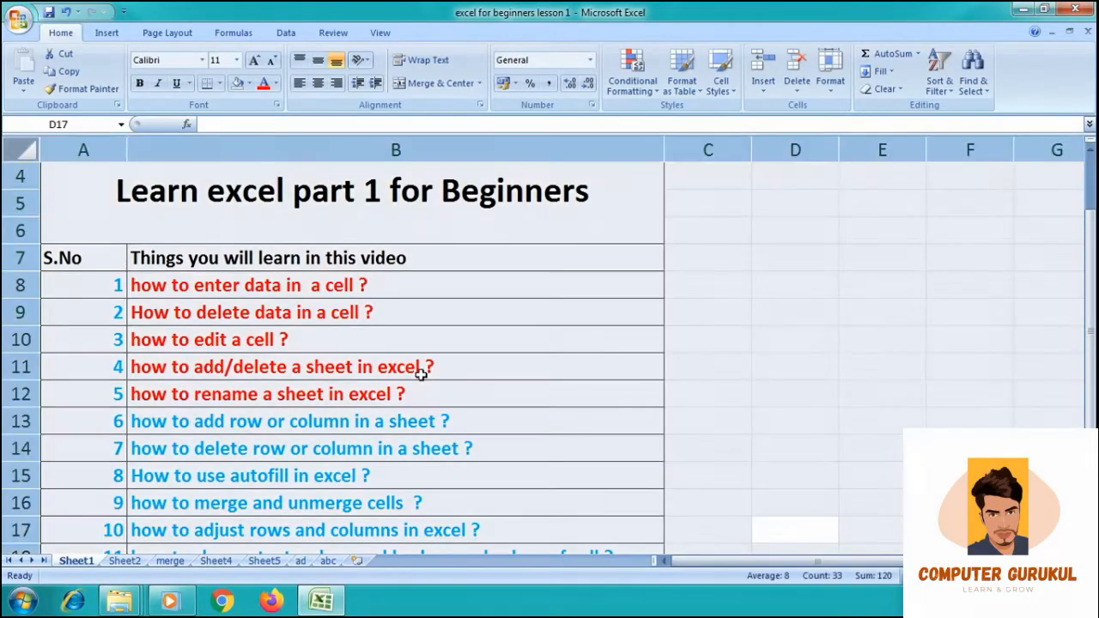
click(248, 83)
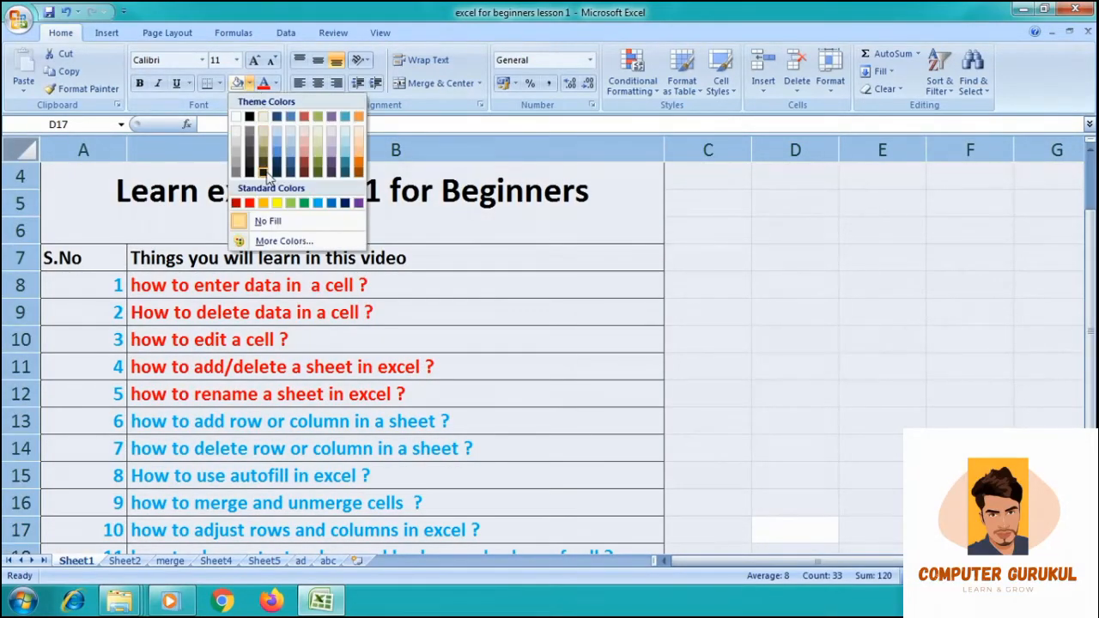
click(268, 221)
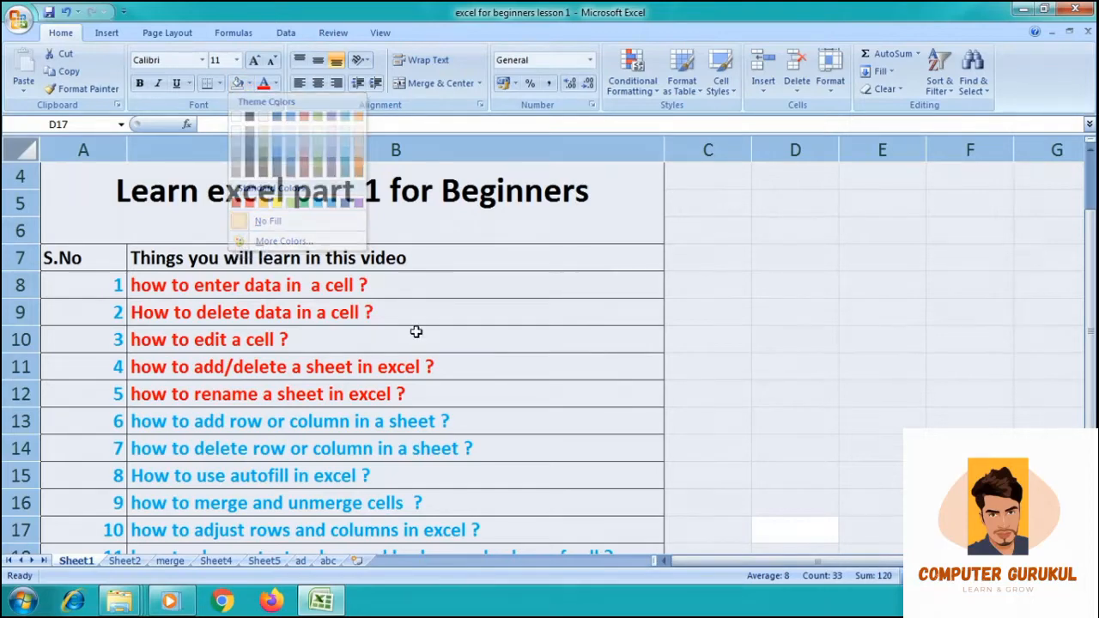
click(678, 370)
Step: Go to the add, subtract, multiply and divide topic in the lesson list, and open the arithmetic labels below the marksheet on Sheet2
scroll(567, 420, down, 1)
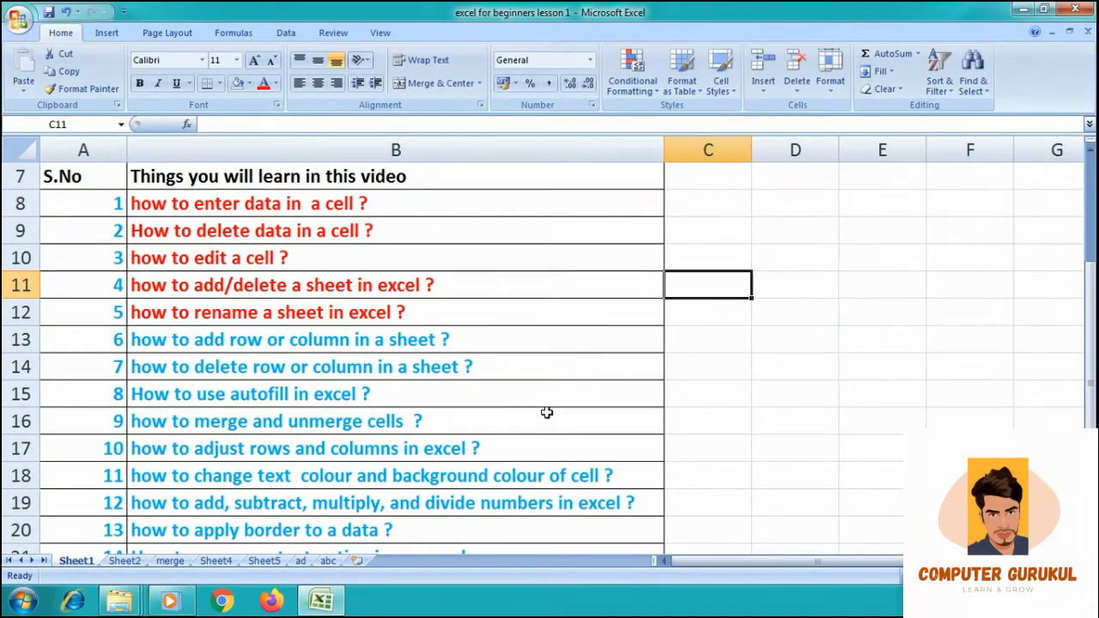
scroll(547, 411, down, 1)
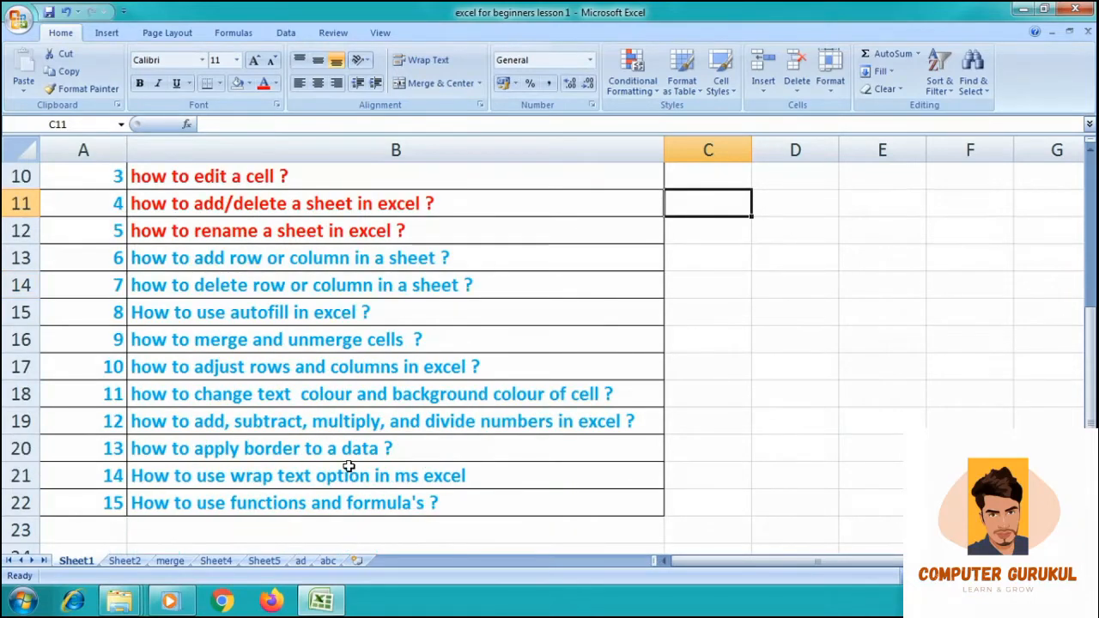
click(268, 422)
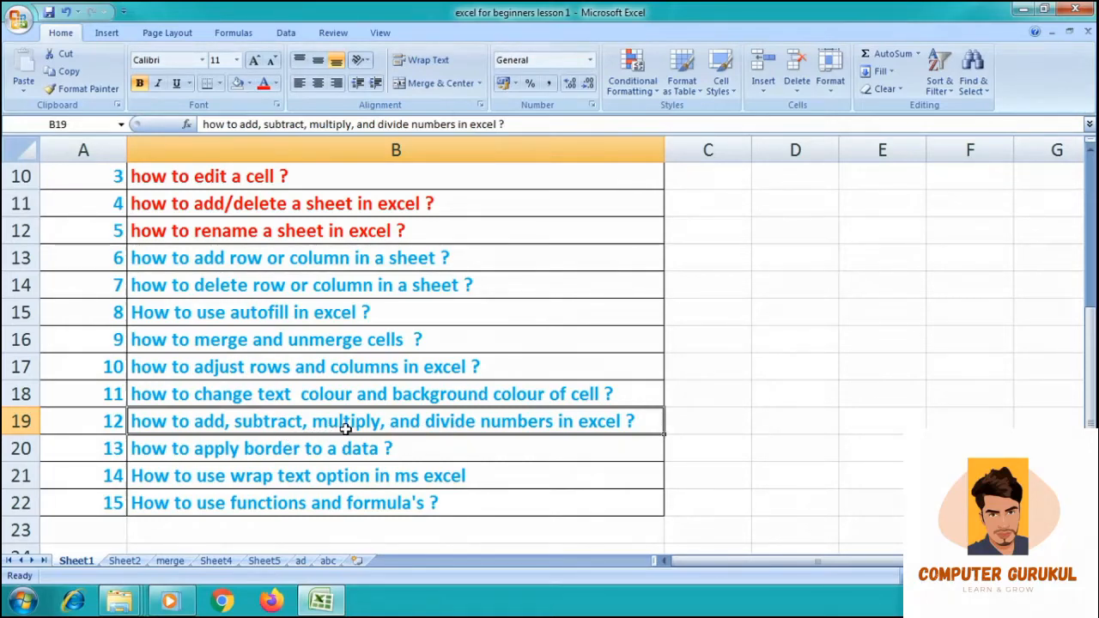
click(129, 558)
scroll(229, 493, down, 1)
click(293, 480)
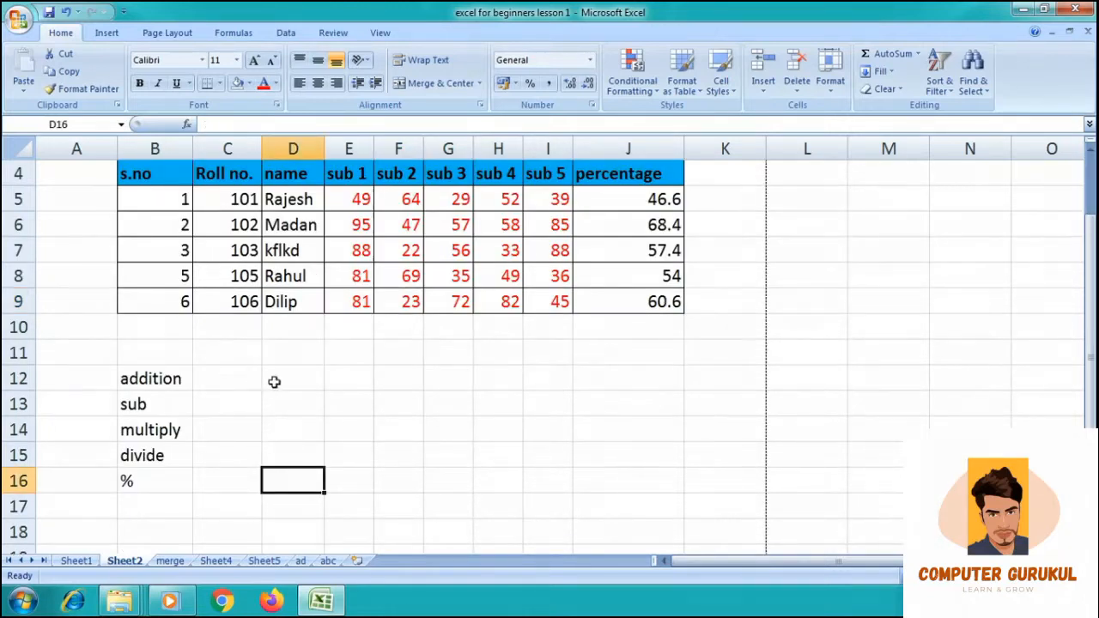
click(599, 410)
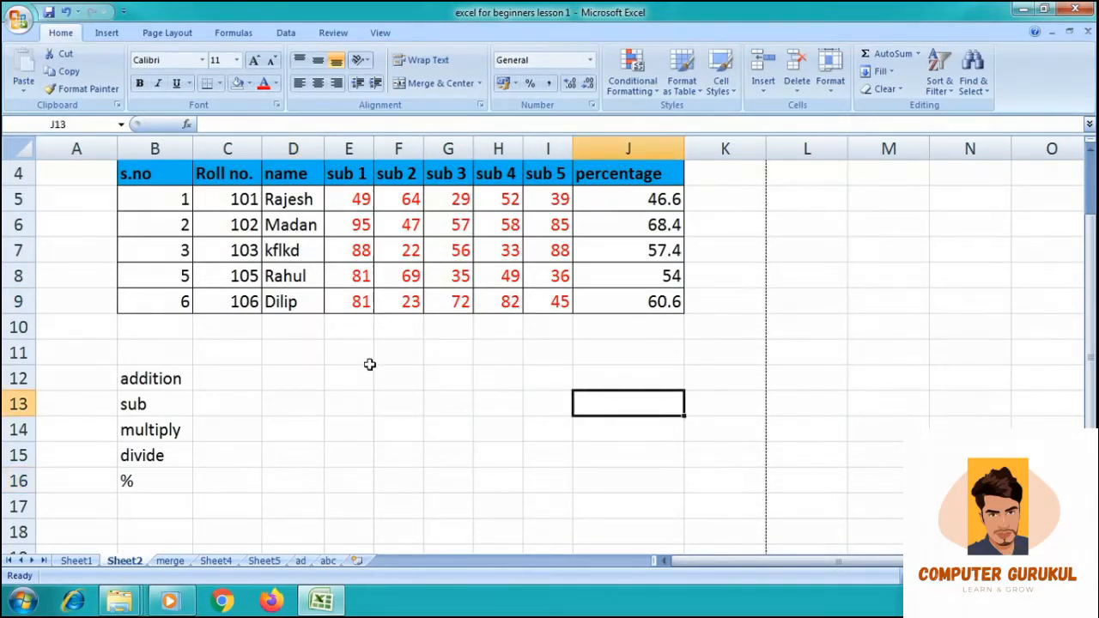
Step: Enter the formula =E5+I9 in C12 beside the addition label, using cell references to the marks
click(234, 380)
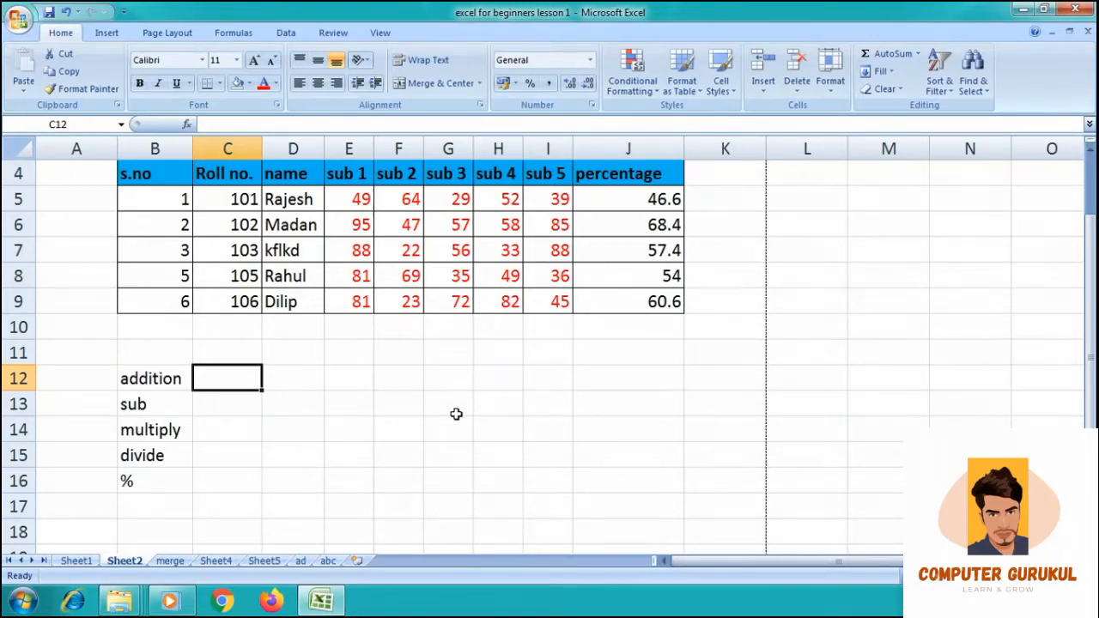
text(=)
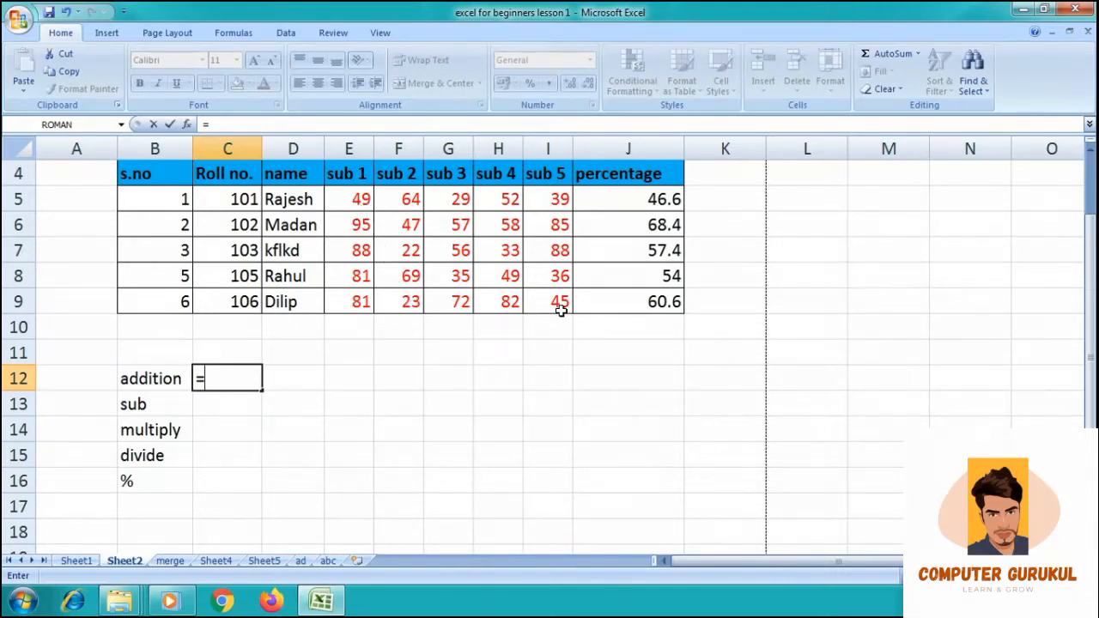
click(360, 199)
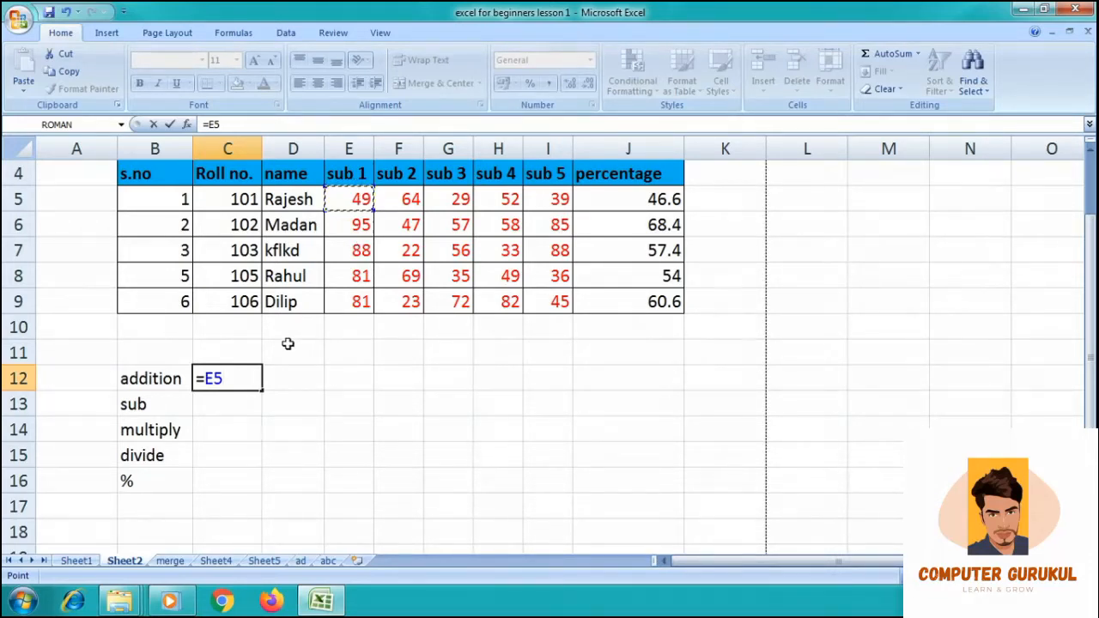
text(+)
click(561, 301)
key(Return)
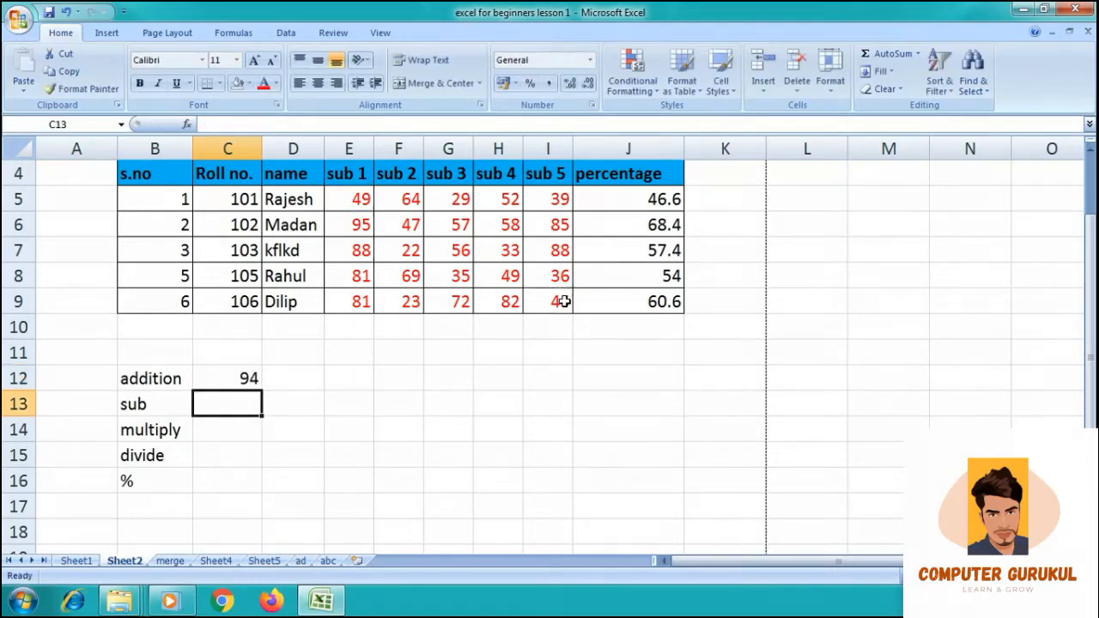
click(237, 381)
click(478, 422)
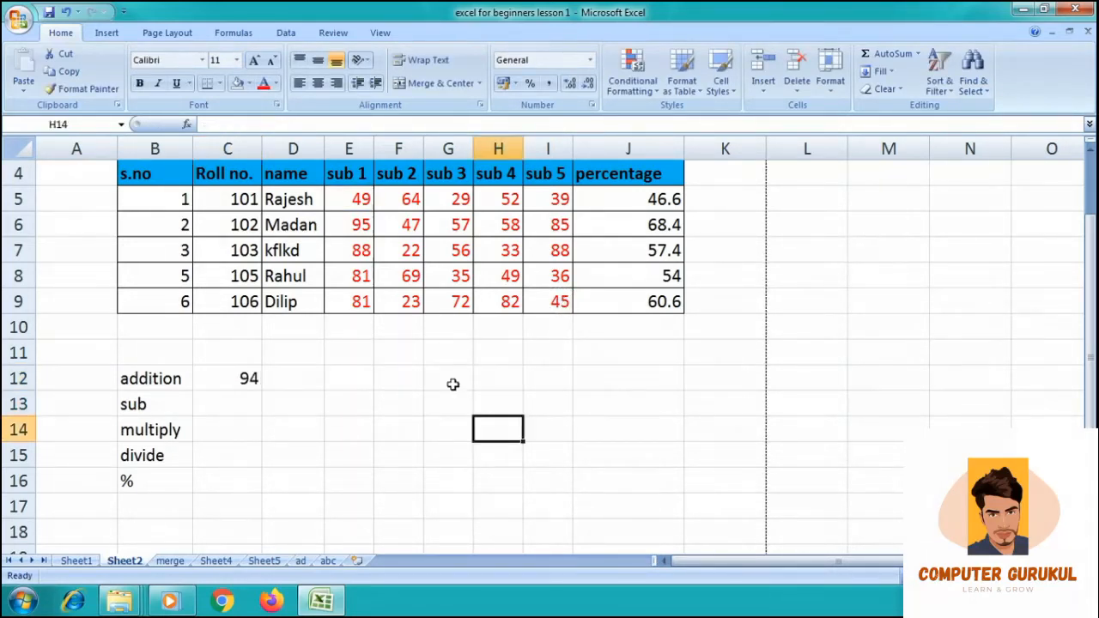
Step: Set the sub 1 mark in E5 to 50 and check the addition formula in C12
click(360, 203)
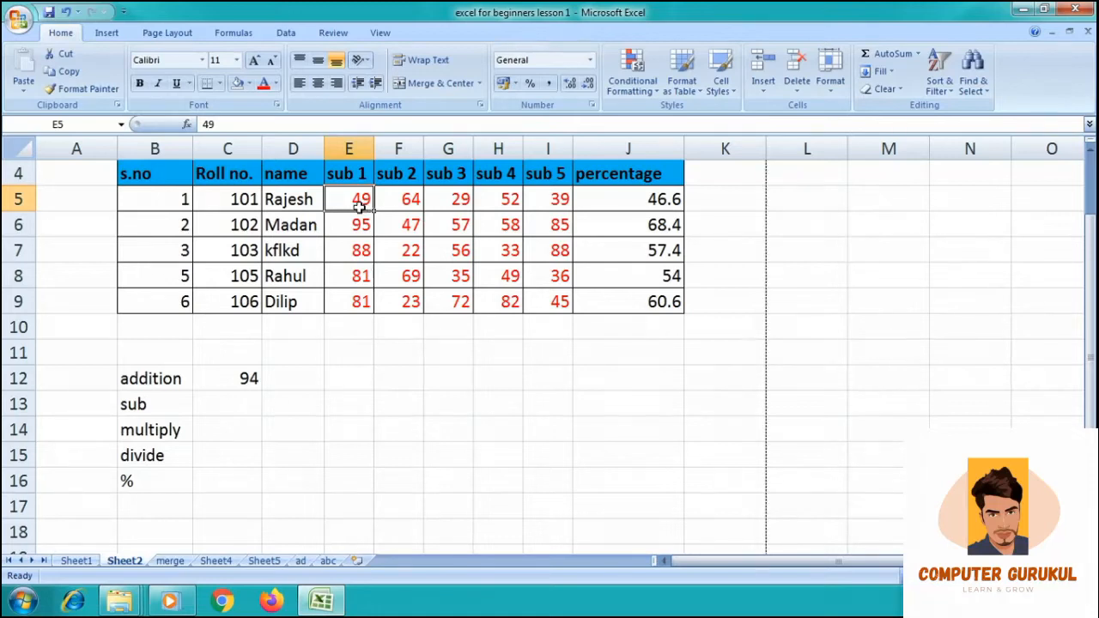
text(50)
key(Return)
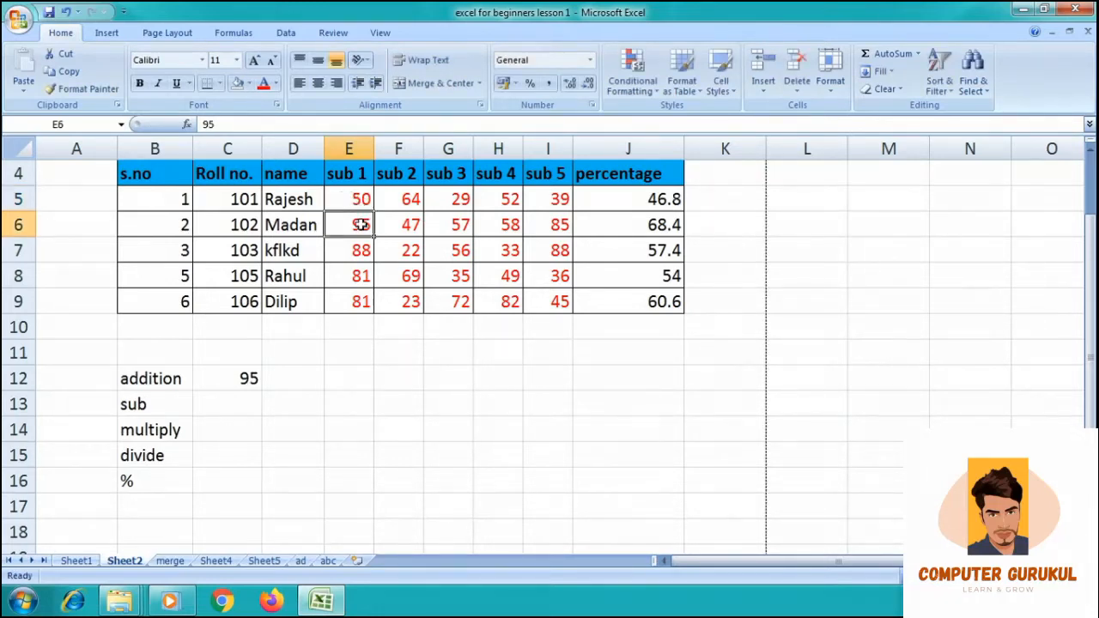
click(294, 380)
click(246, 378)
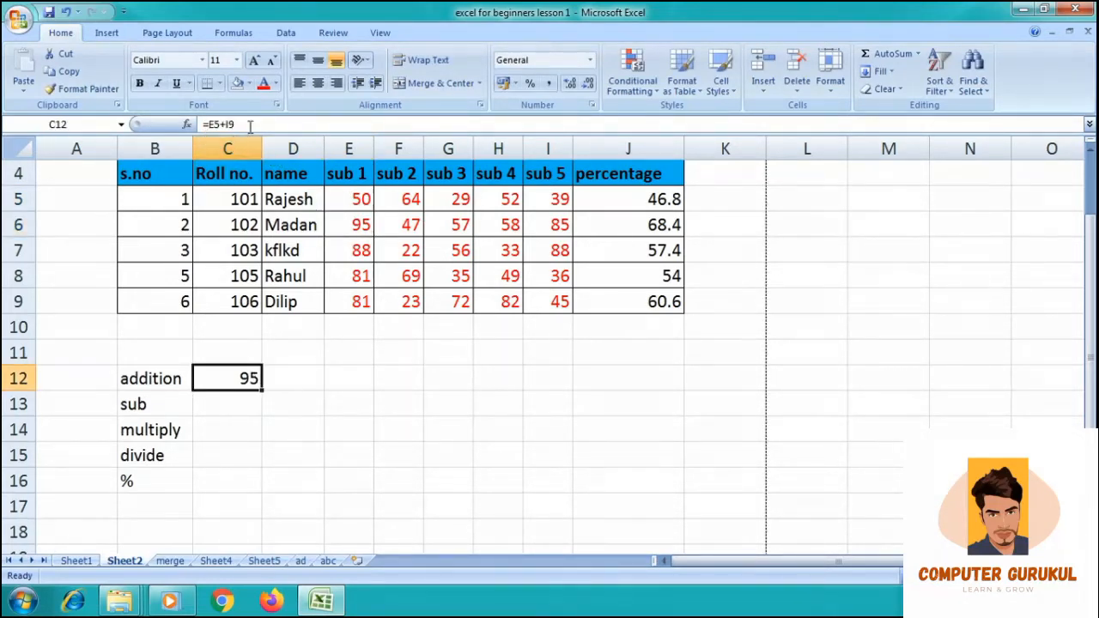
click(381, 345)
click(237, 383)
Step: Enter the formula =50+45 in D12, adding the numbers directly instead of using cell references
click(297, 381)
text(=50)
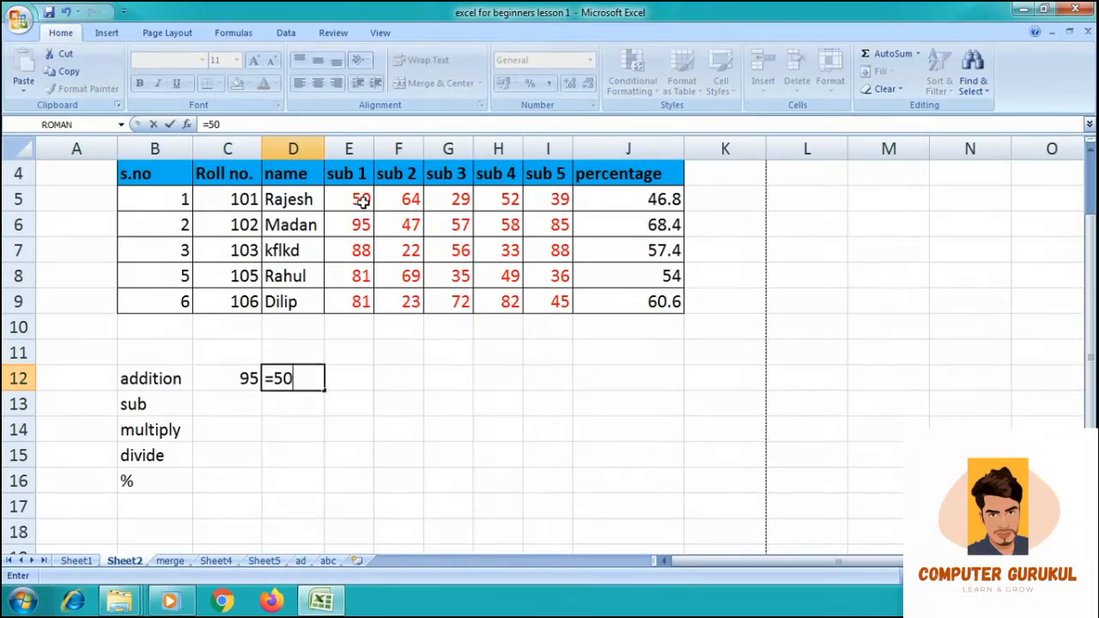
text(+45)
key(Return)
click(377, 376)
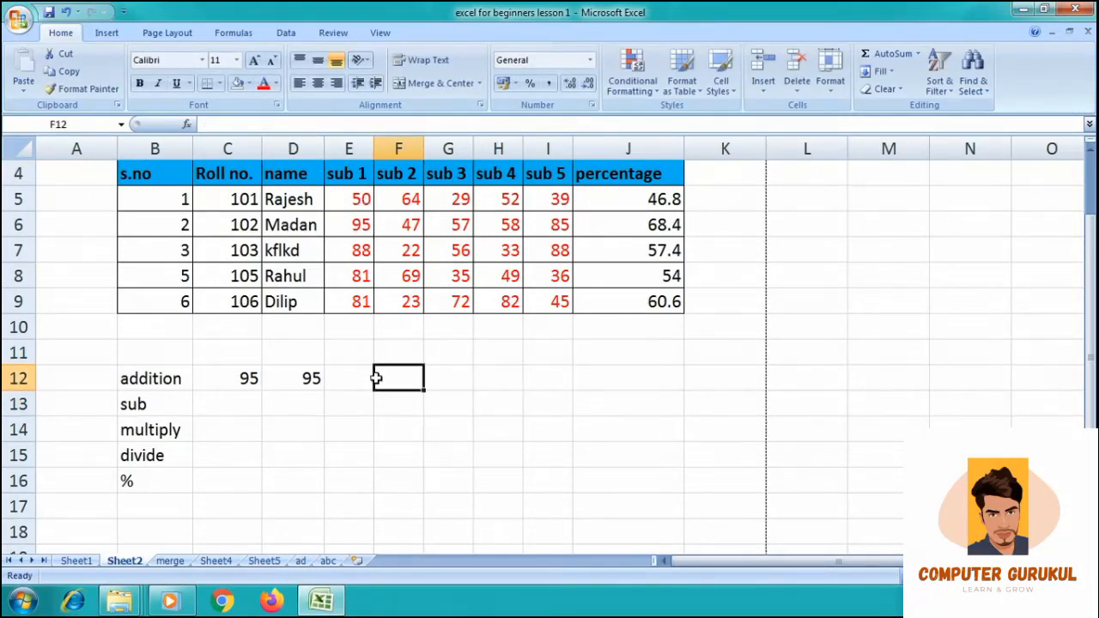
Step: Set the sub 1 mark in E5 to 51 and compare the two addition formulas in C12 and D12
click(364, 201)
text(51)
key(Return)
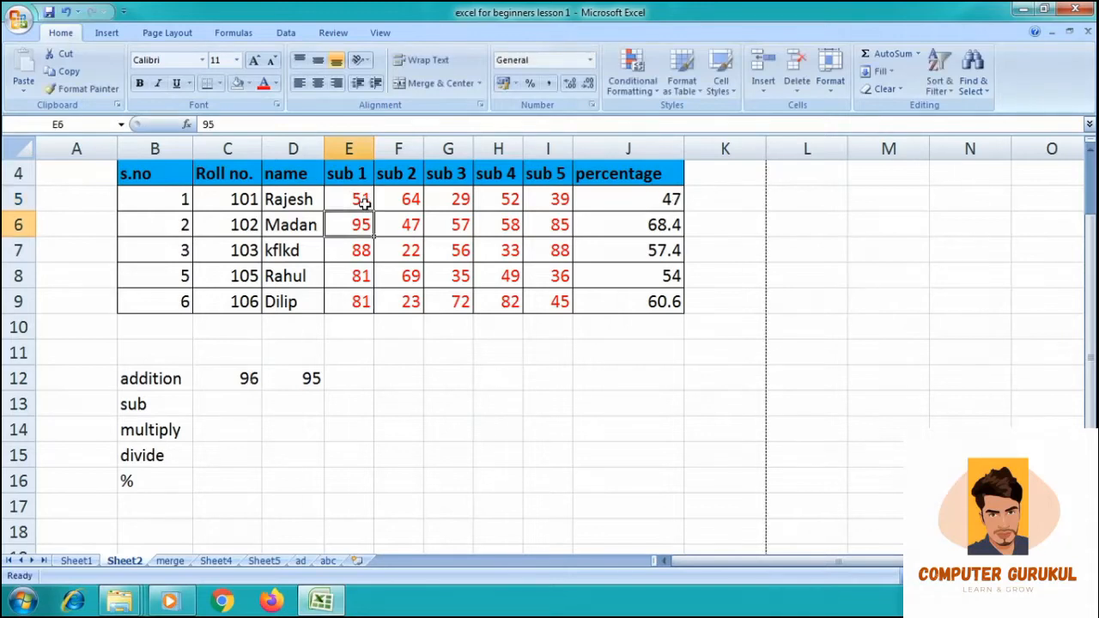
click(256, 377)
click(321, 381)
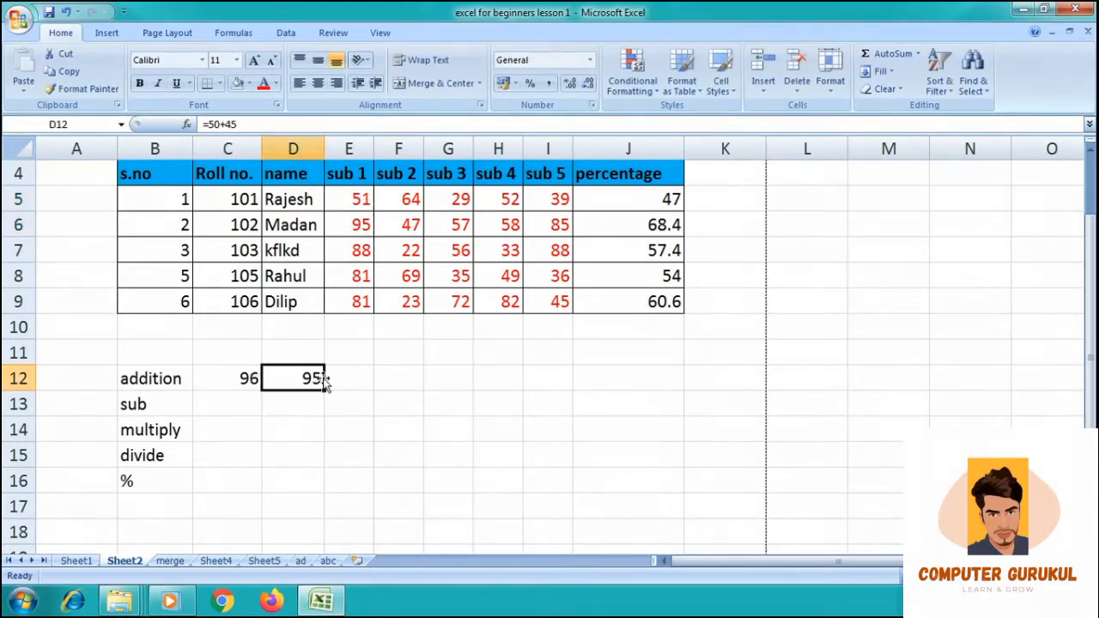
click(485, 426)
click(249, 379)
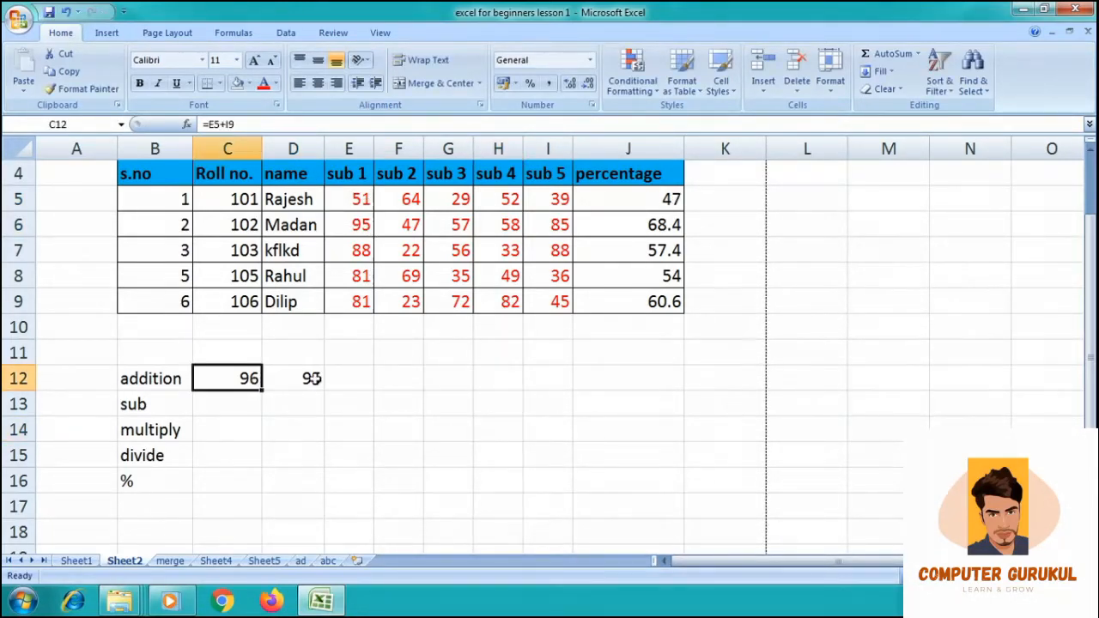
click(464, 393)
Step: Enter the formula =I9-F7 in C13 beside the sub label, using cell references to the marks
click(257, 409)
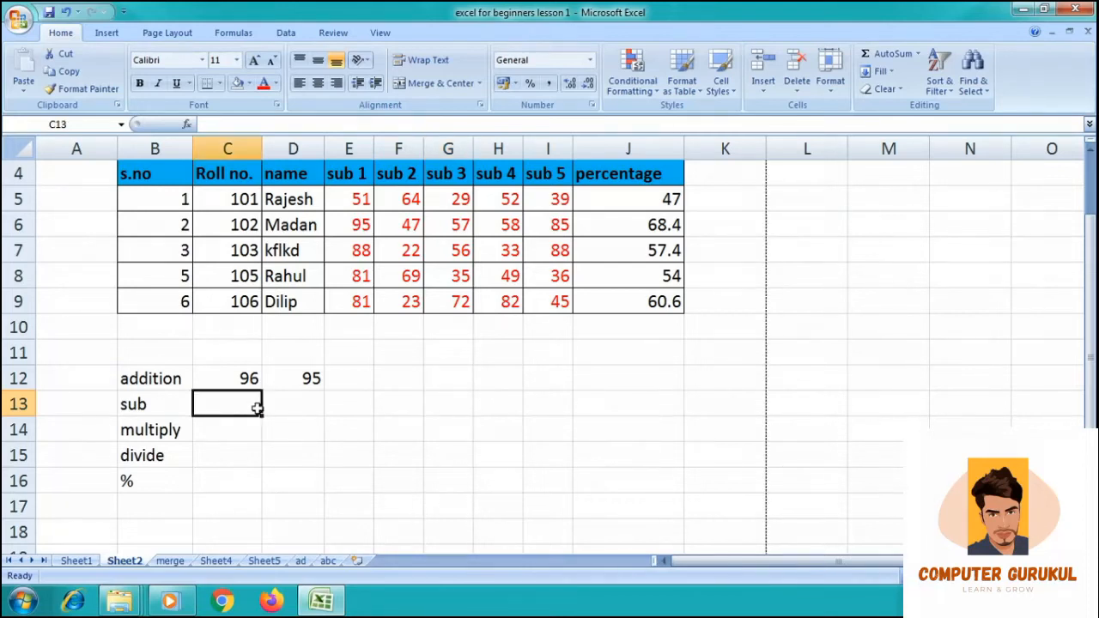
text(=)
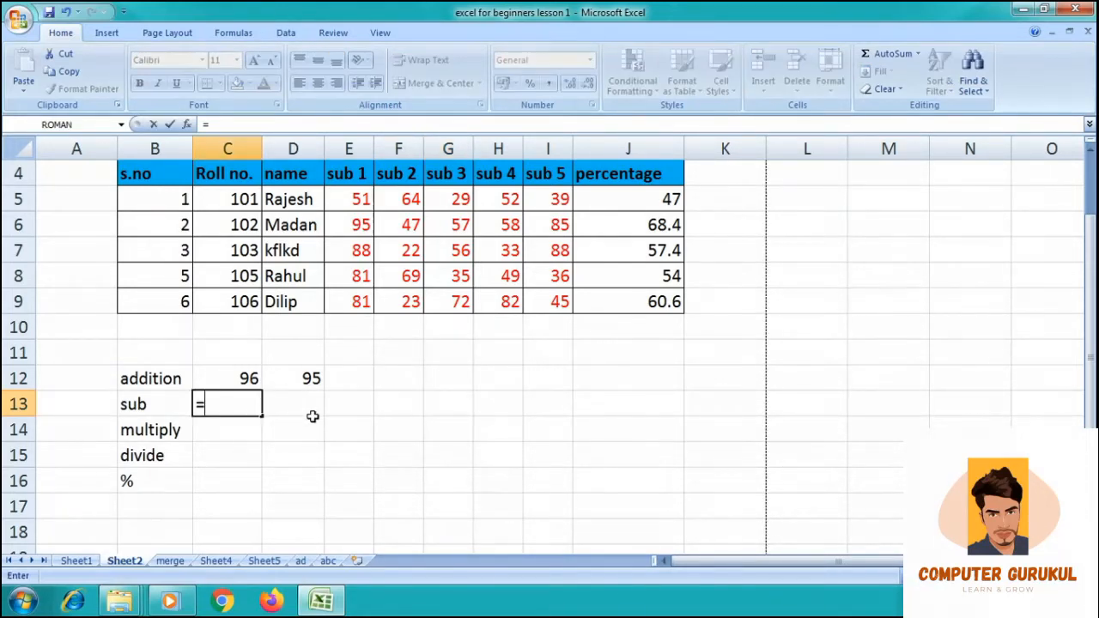
click(559, 302)
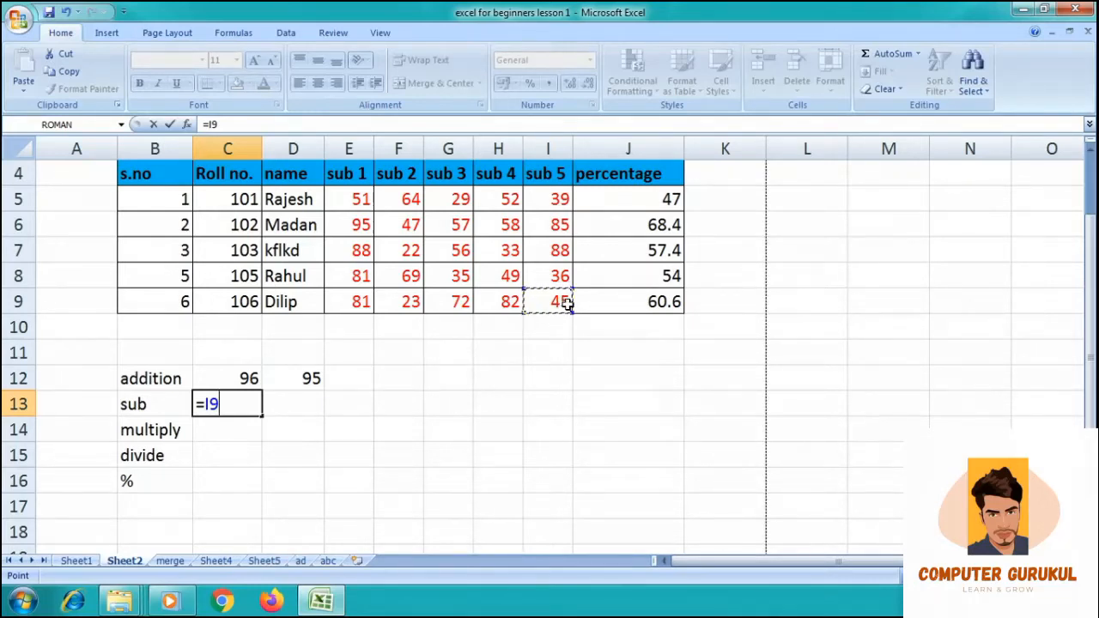
text(-)
click(407, 254)
key(Return)
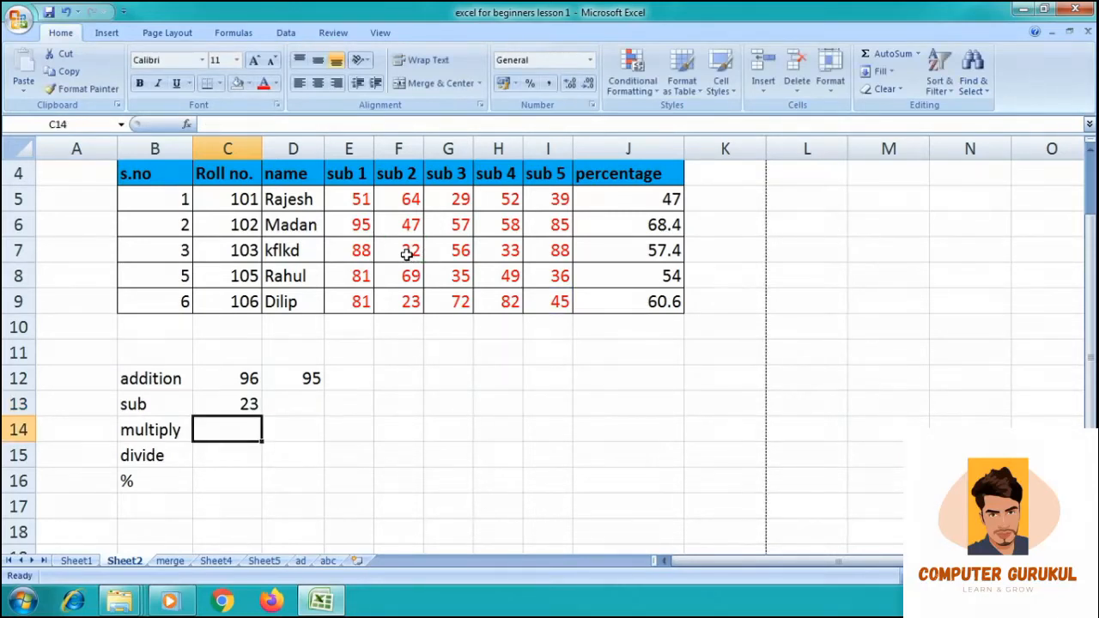
Step: Enter the formula =F6*F7 in C14 beside the multiply label
text(=)
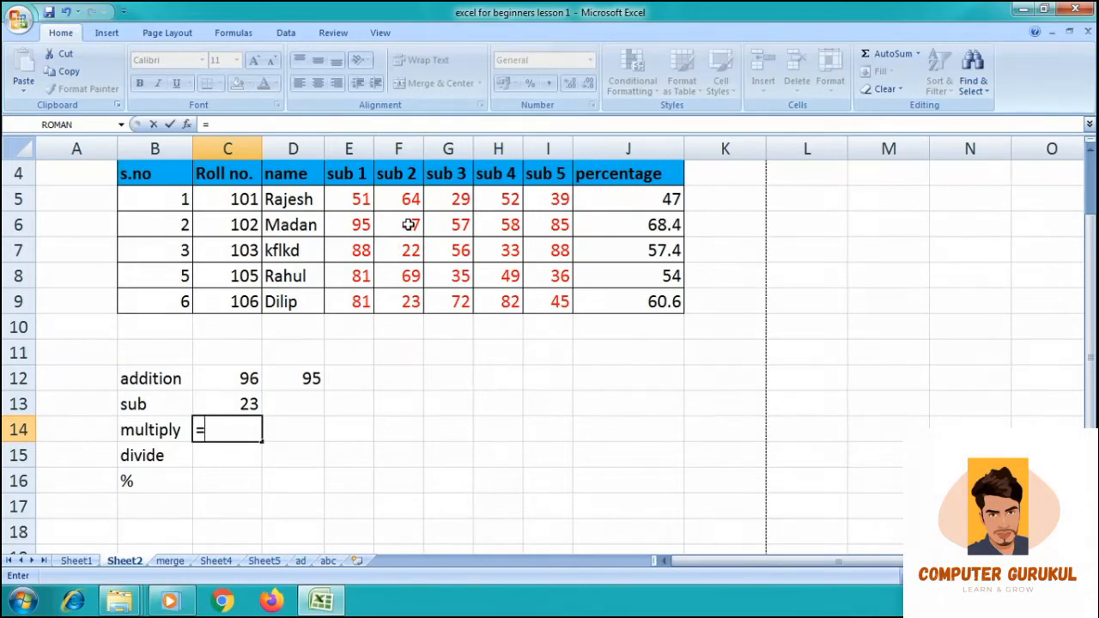
click(405, 225)
text(*)
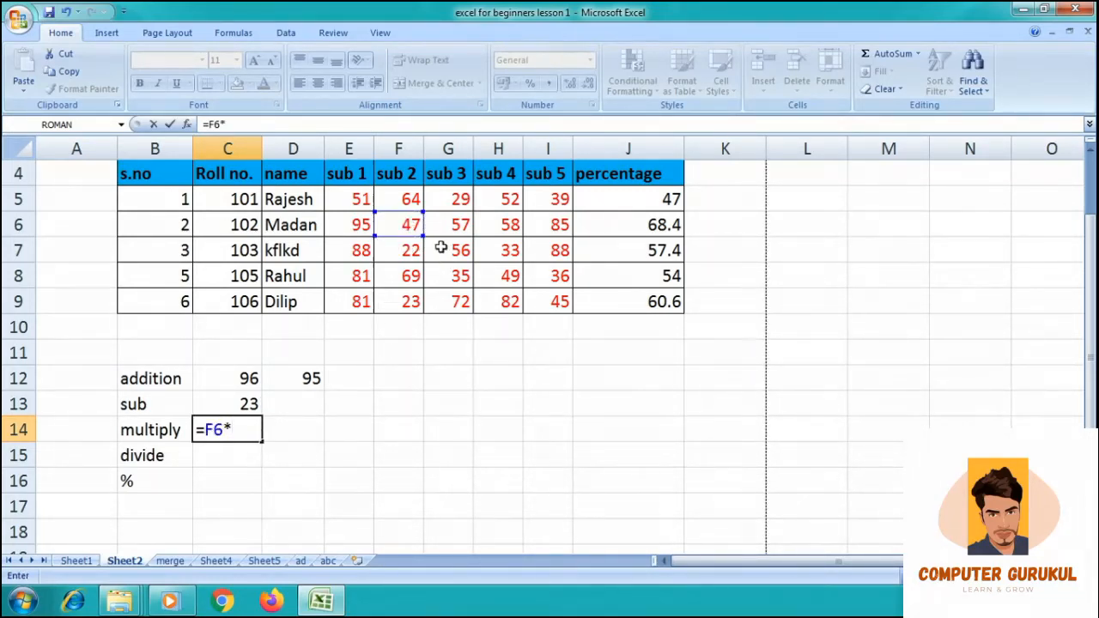
click(421, 251)
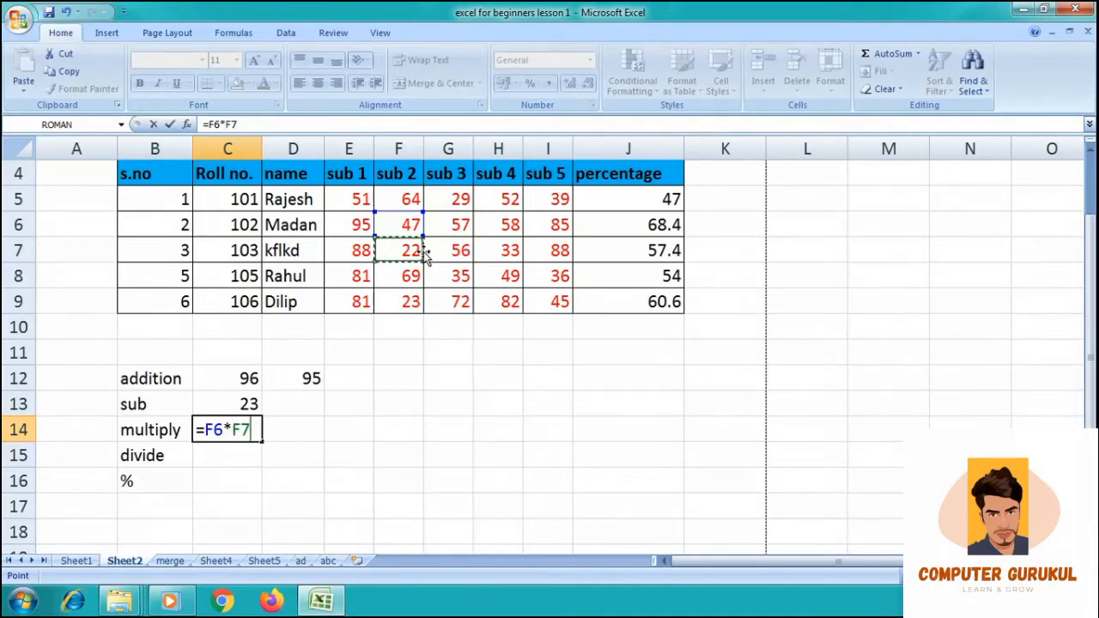
key(Return)
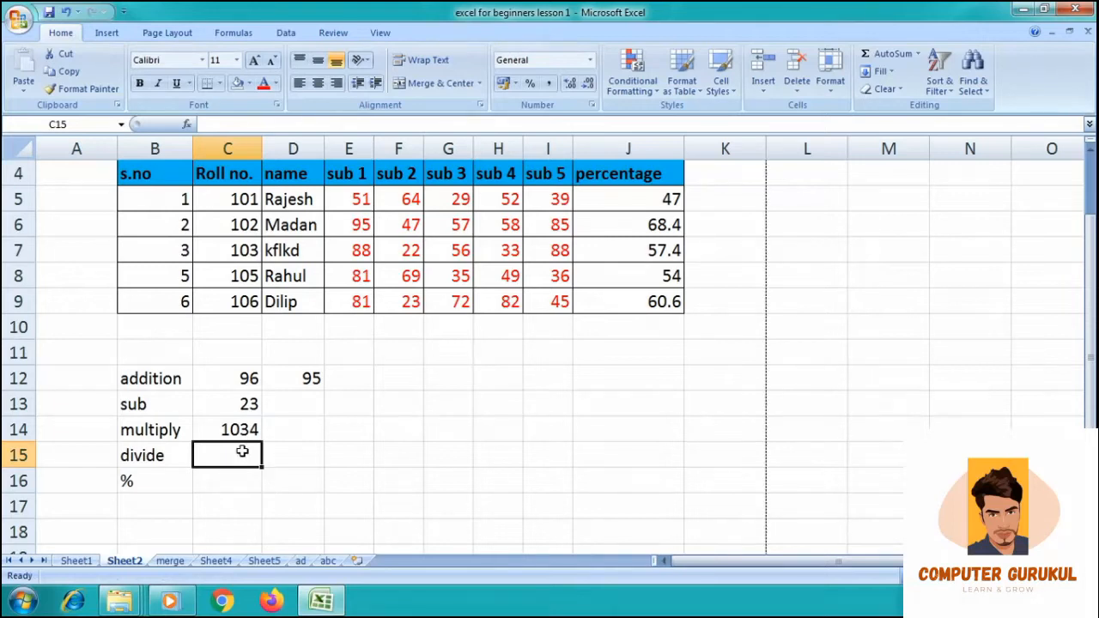
Step: Enter the formula =E7/4 in C15 beside the divide label, dividing the sub 1 mark by a plain number
click(306, 458)
click(249, 457)
text(=)
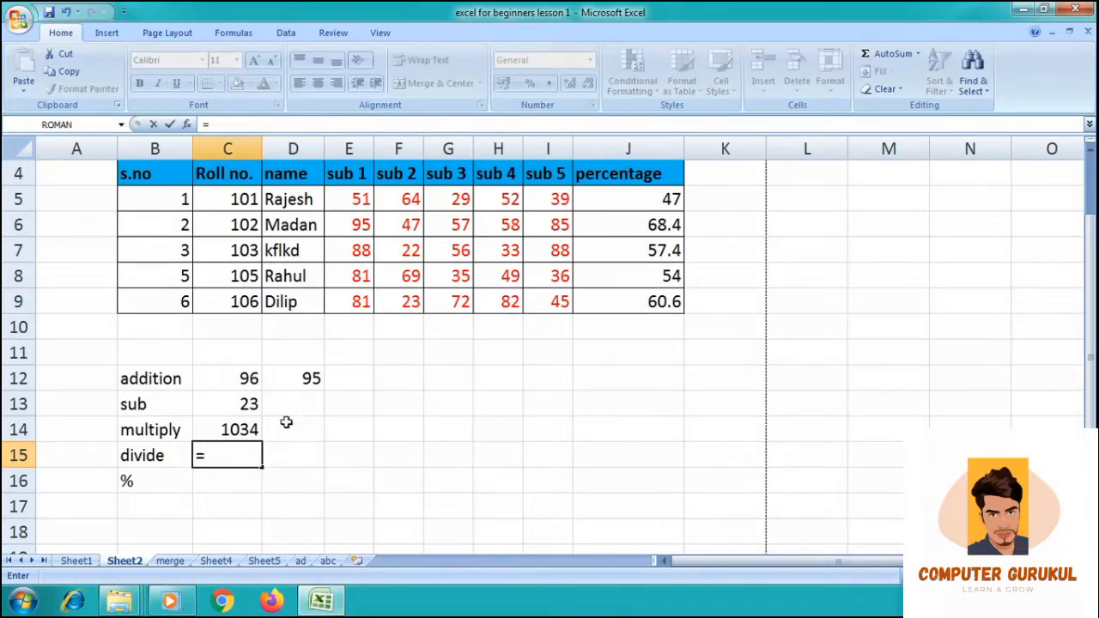
click(361, 255)
text(/)
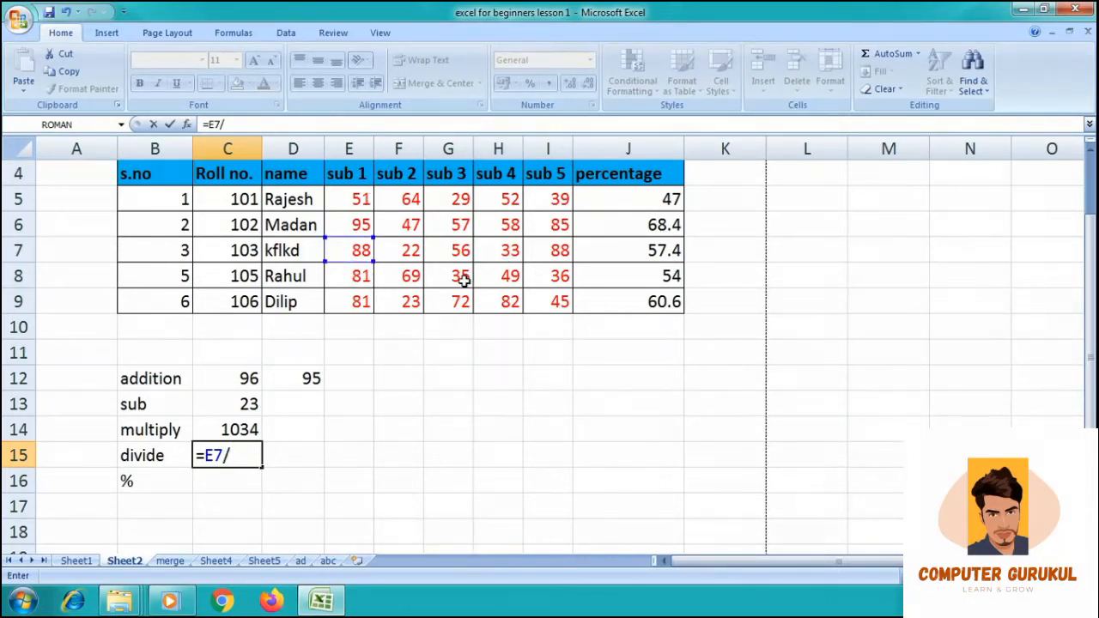
text(4)
key(Return)
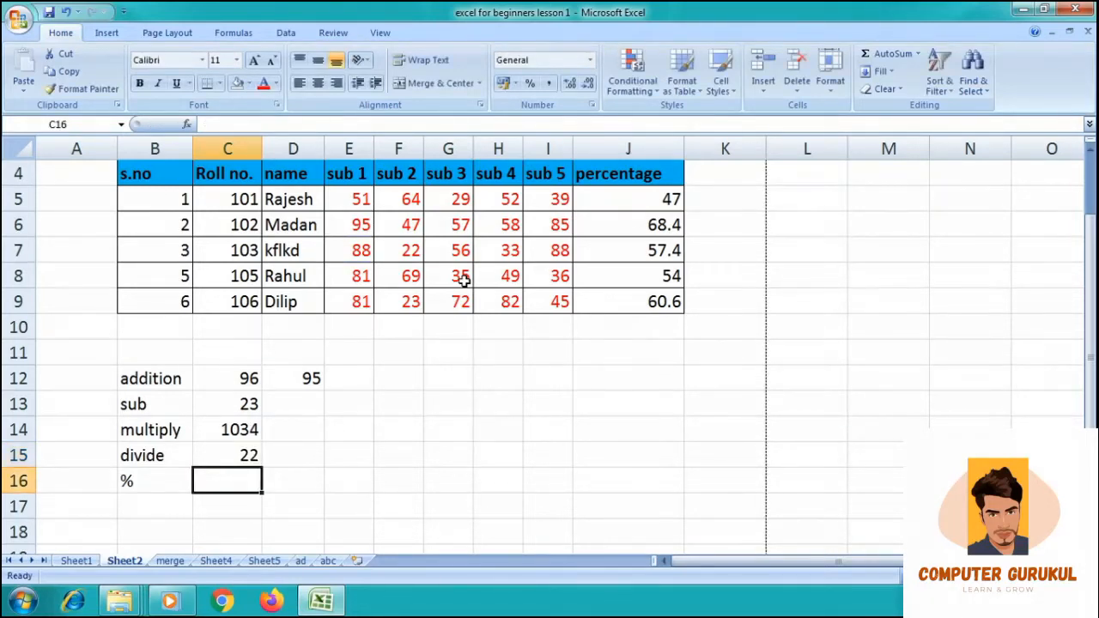
Step: Examine the division formula in C15 and the sub 1 mark in E7 that it refers to
click(247, 449)
click(436, 459)
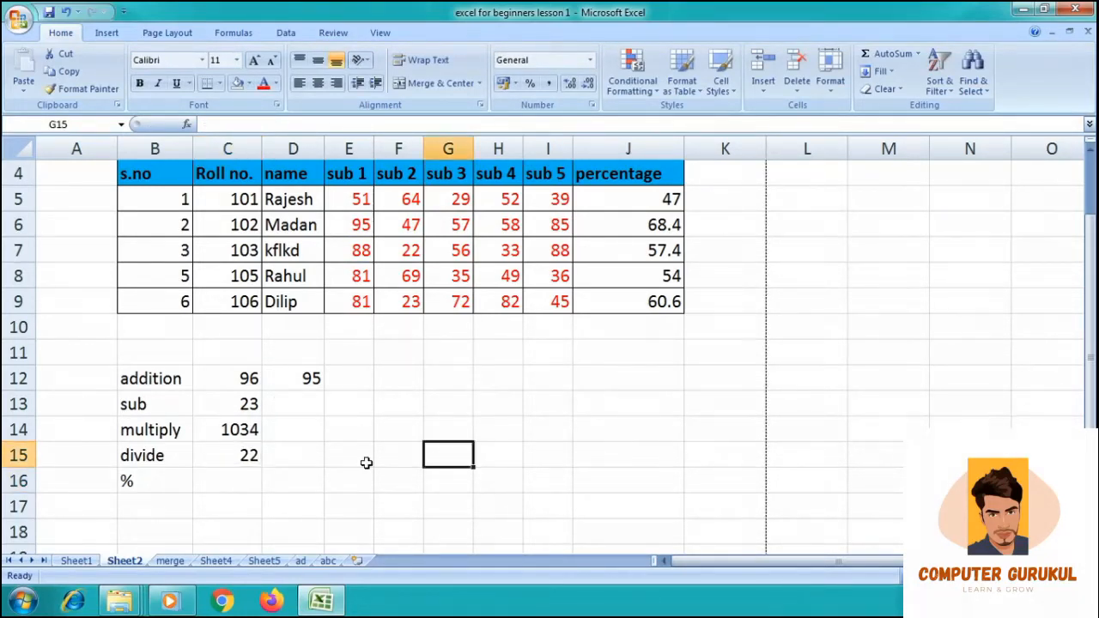
click(237, 420)
click(237, 445)
click(281, 482)
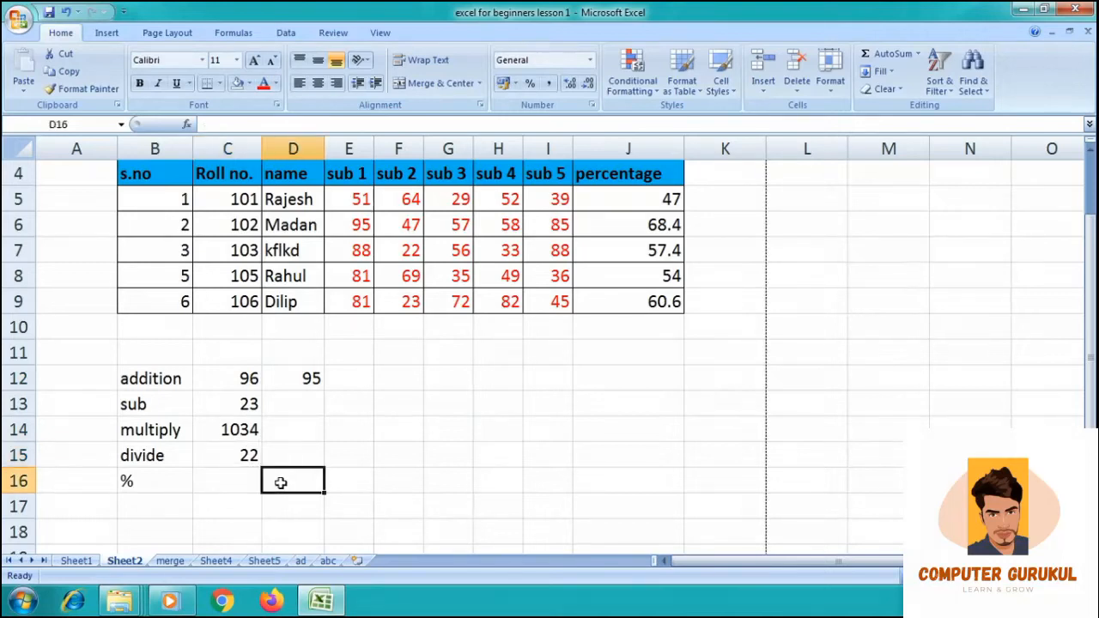
click(244, 456)
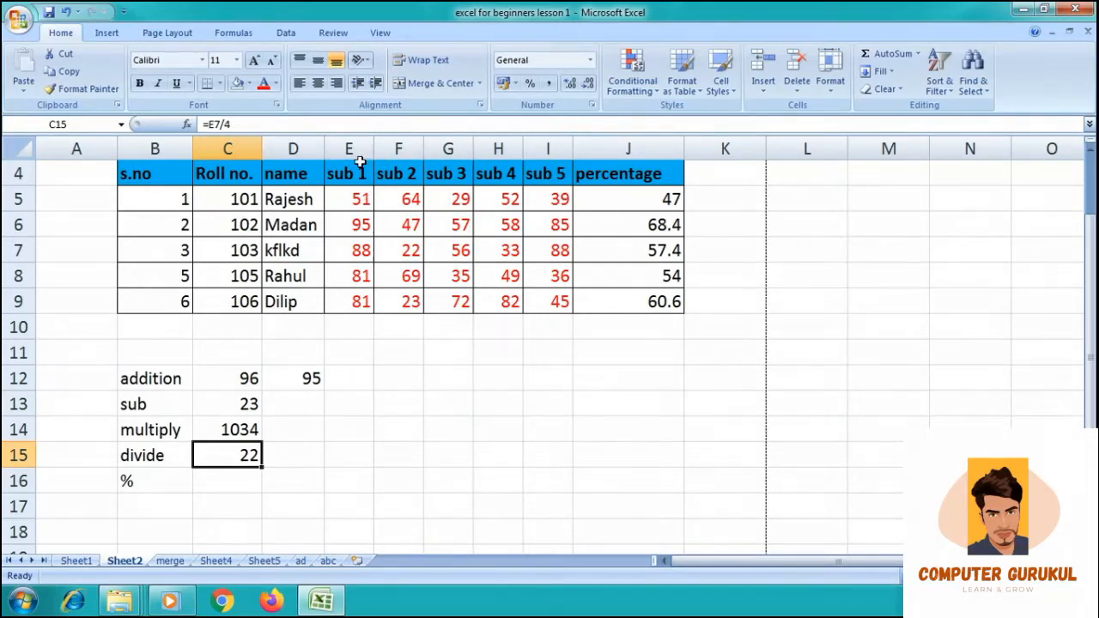
click(364, 250)
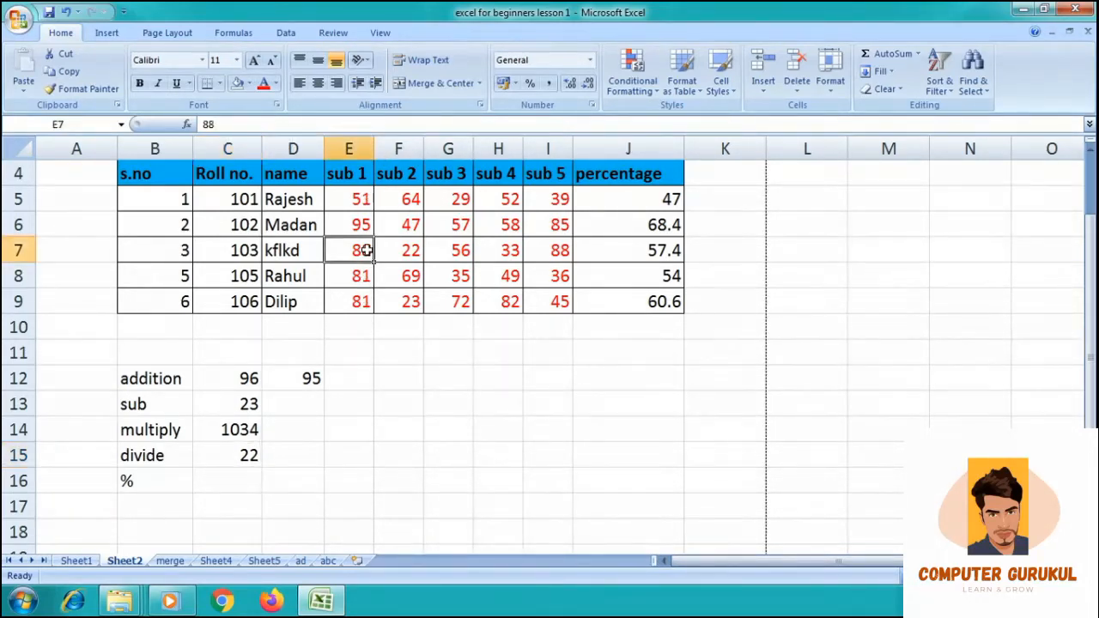
click(256, 452)
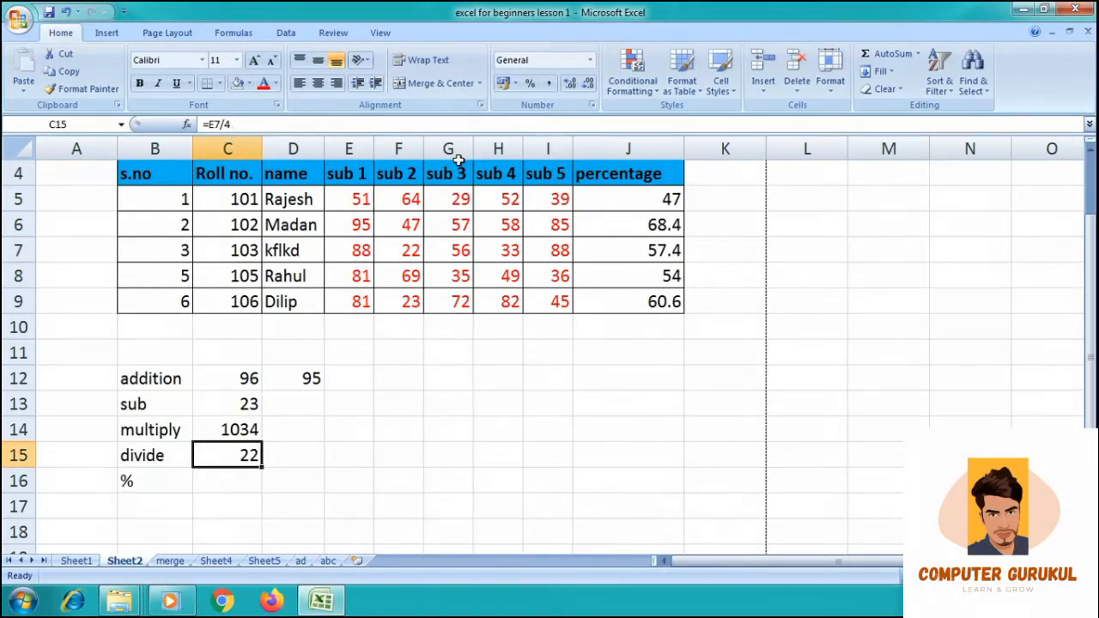
click(384, 423)
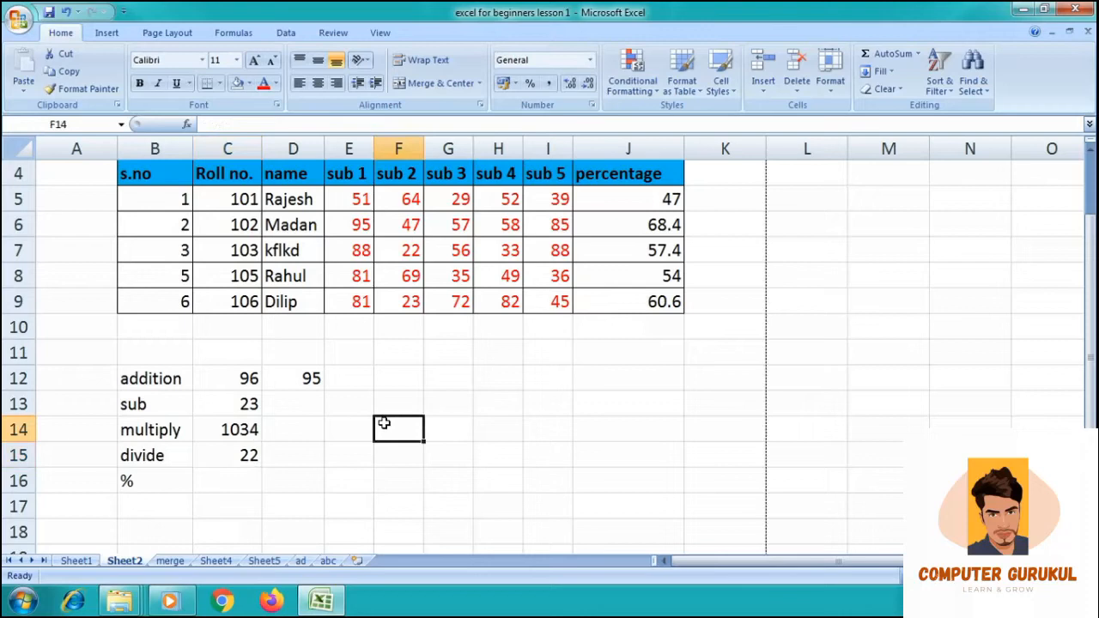
Step: Enter 50000 in F12 as the base amount for a percentage calculation
click(222, 484)
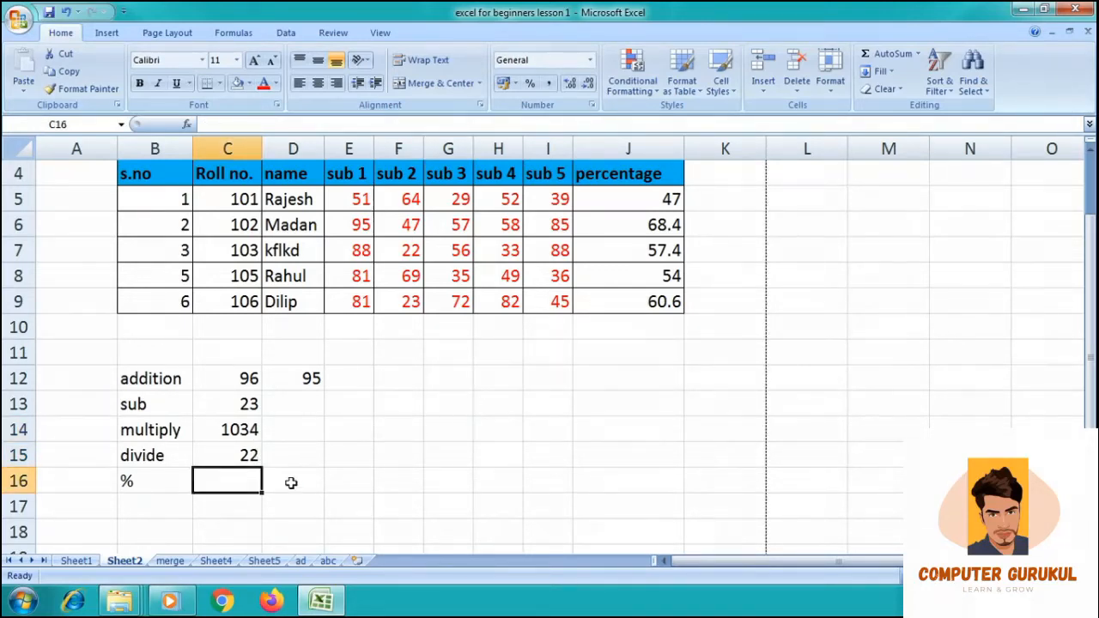
click(421, 386)
text(5)
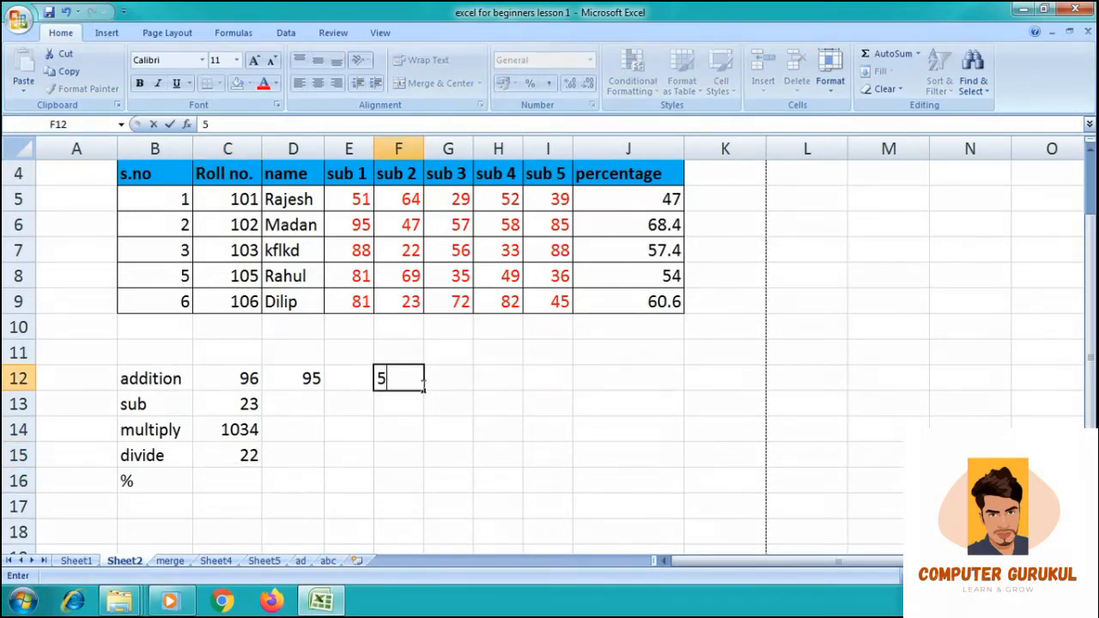
text(0000)
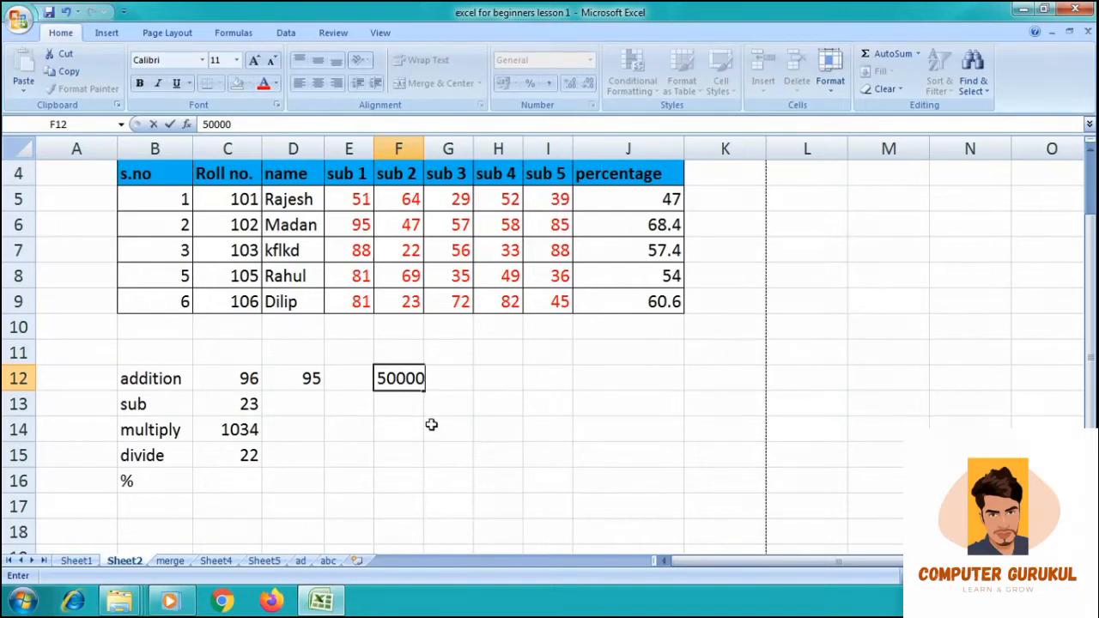
click(431, 424)
click(365, 452)
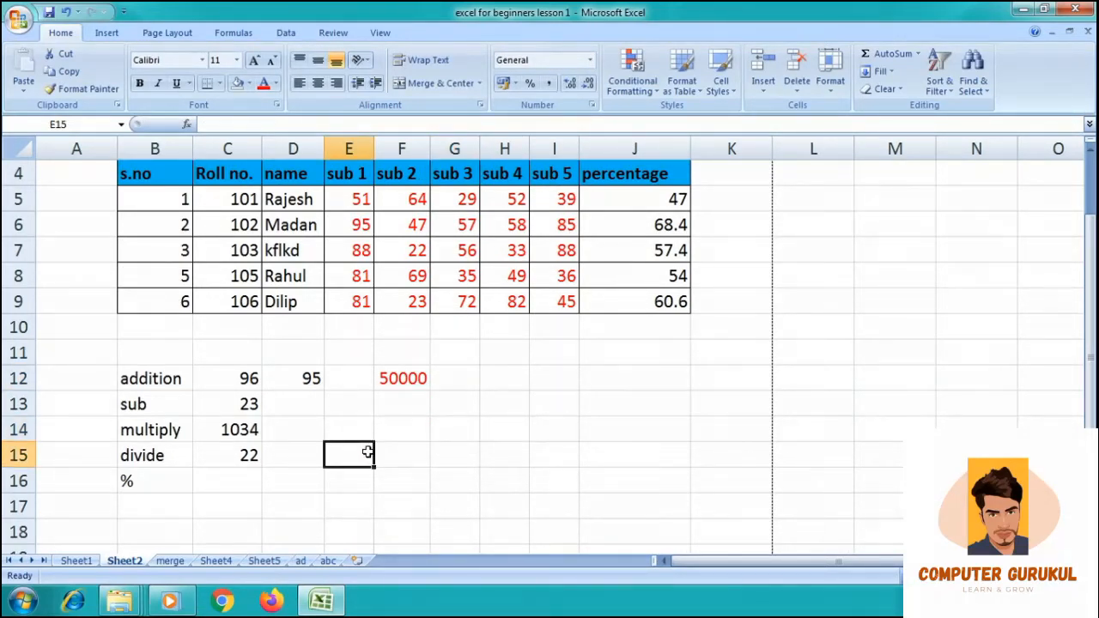
Step: Enter the formula =F12*5% in C16 beside the % label and check it
click(240, 488)
text(=)
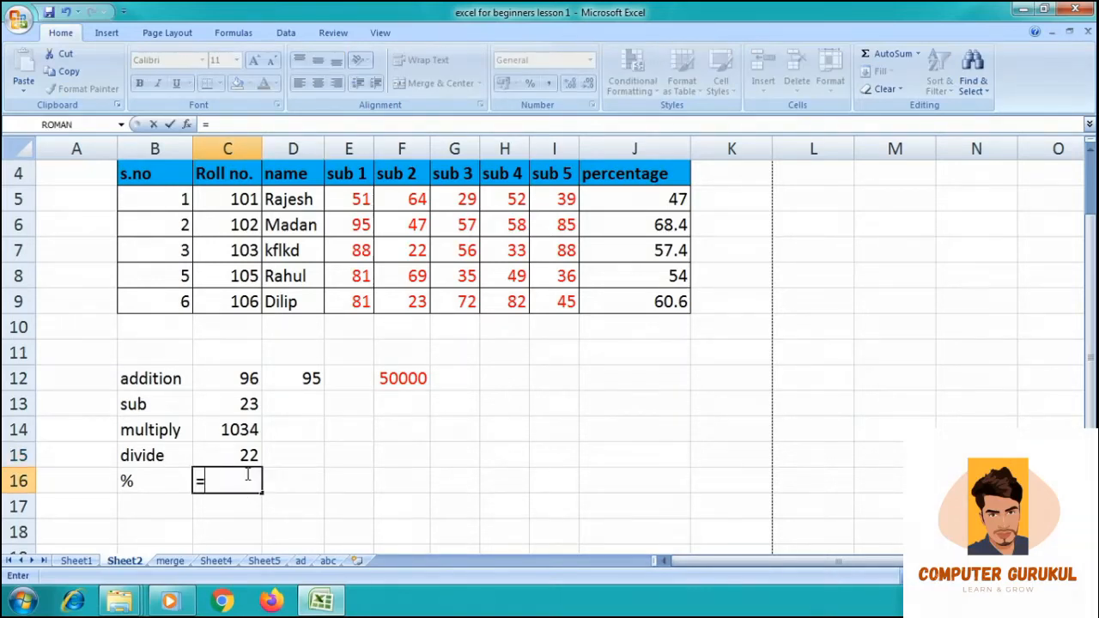
click(409, 382)
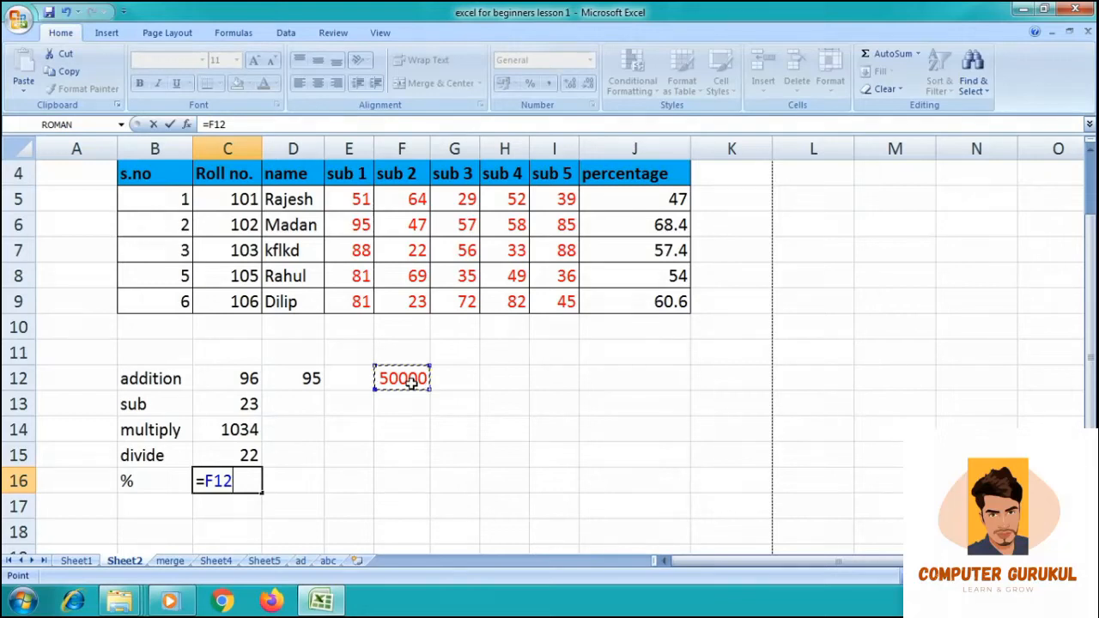
text(*)
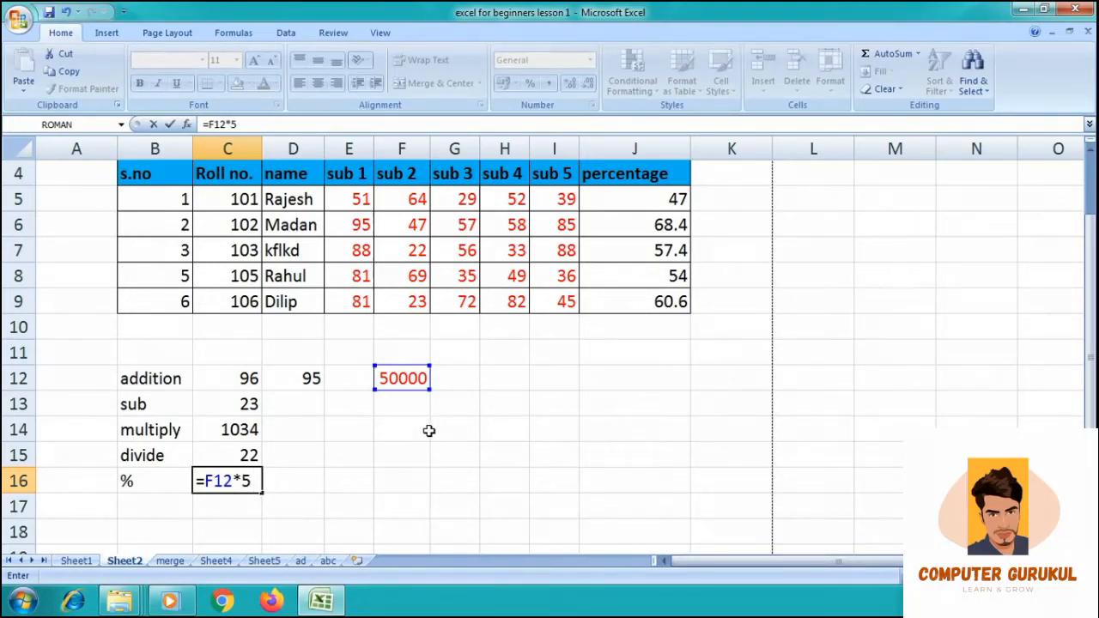
text(%)
key(Return)
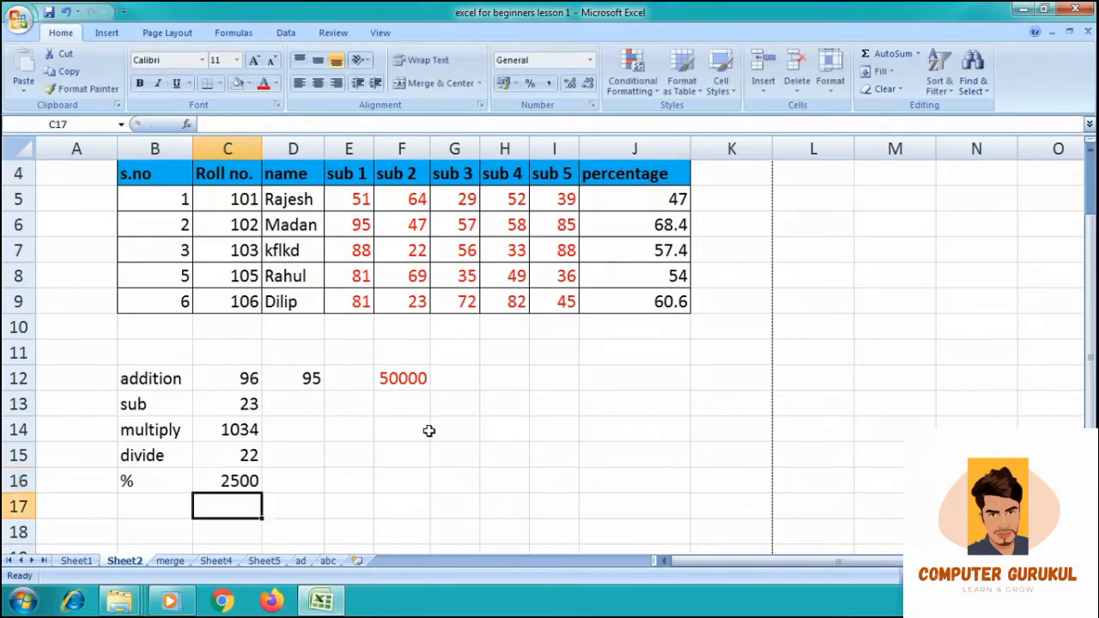
click(225, 481)
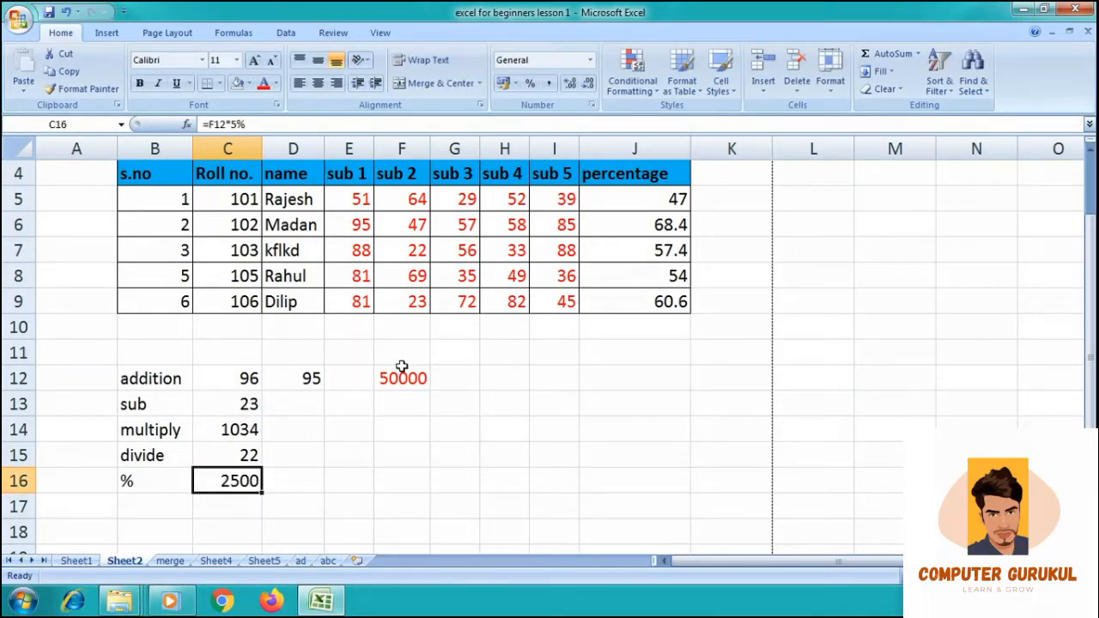
click(460, 441)
Step: Check the topic on applying borders in the Sheet1 lesson list and return to the calculations on Sheet2
click(78, 560)
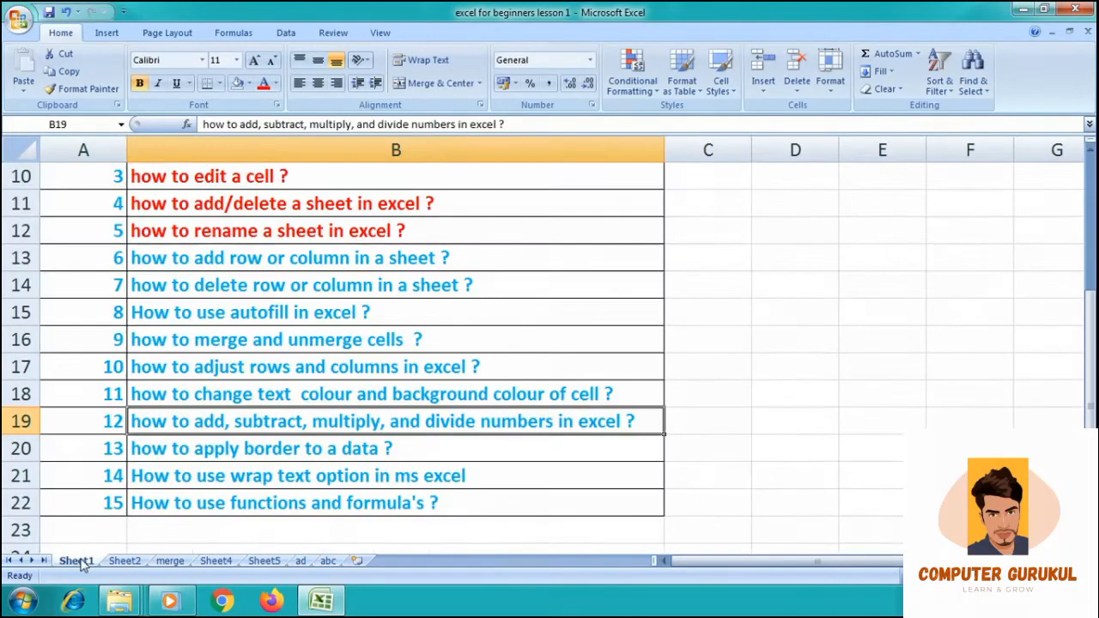
click(183, 449)
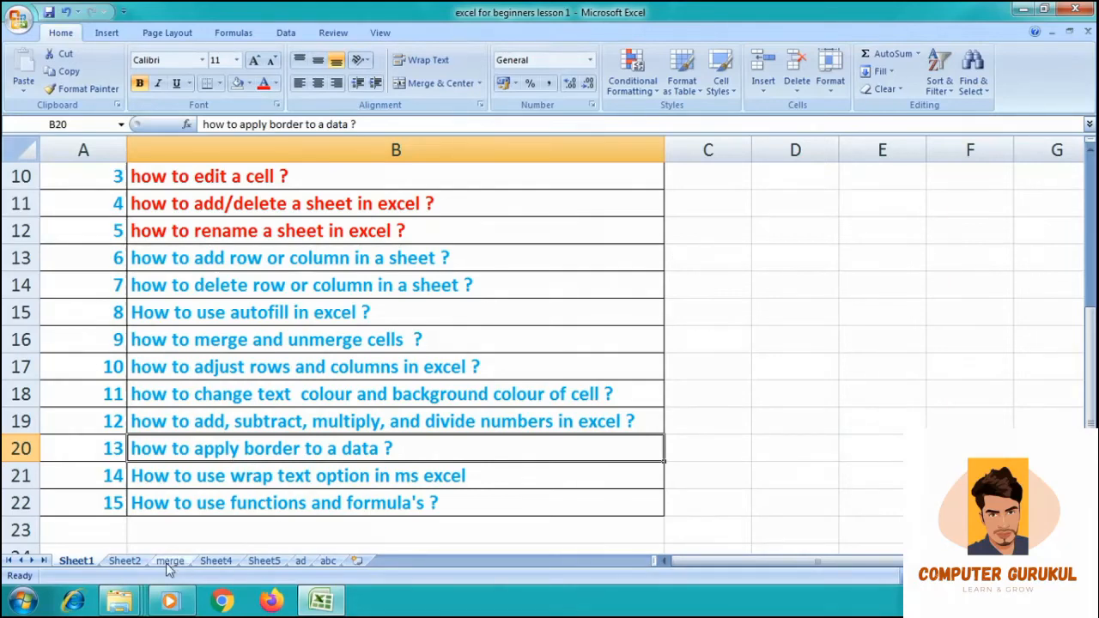
click(123, 561)
click(357, 478)
scroll(476, 446, down, 2)
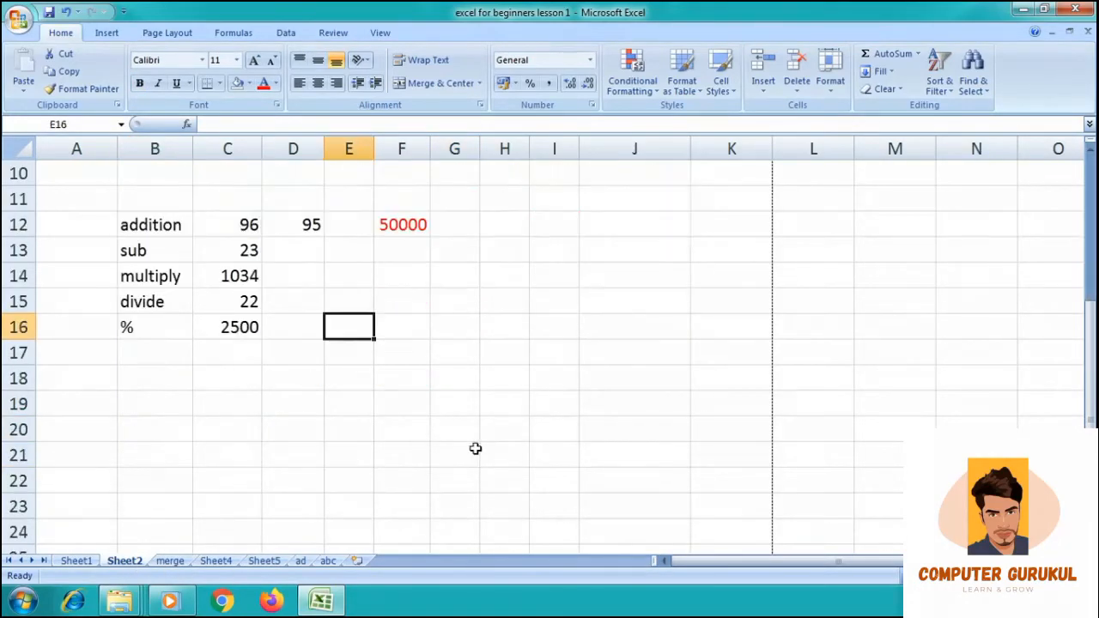
scroll(476, 450, up, 2)
Step: Look over the calculation rows from addition to % and compare them with the bordered Sample Marksheet Record table
click(172, 381)
drag(170, 398, 208, 498)
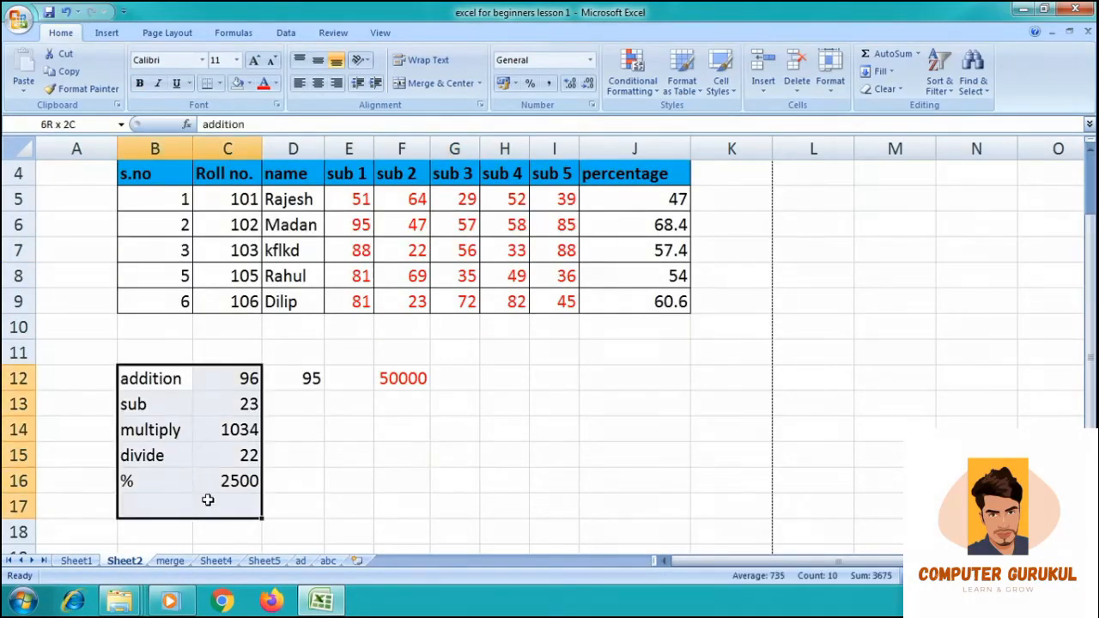
click(311, 462)
scroll(284, 347, up, 1)
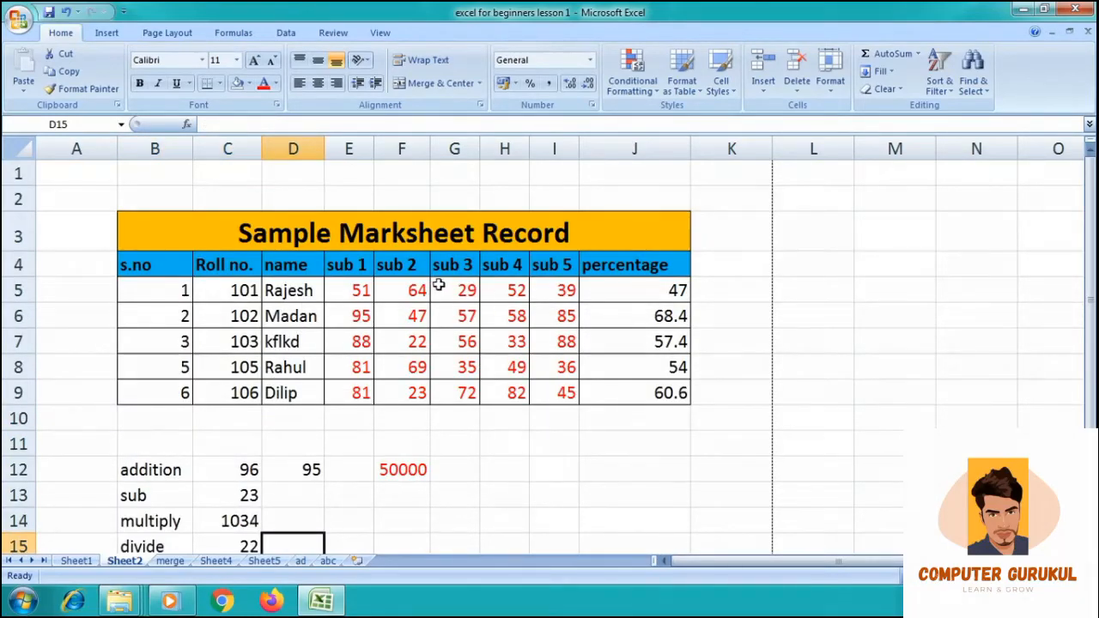
click(532, 444)
scroll(522, 434, down, 1)
Step: Open the print preview of Sheet2, inspect the marksheet and calculation rows up close, and close the preview
click(17, 19)
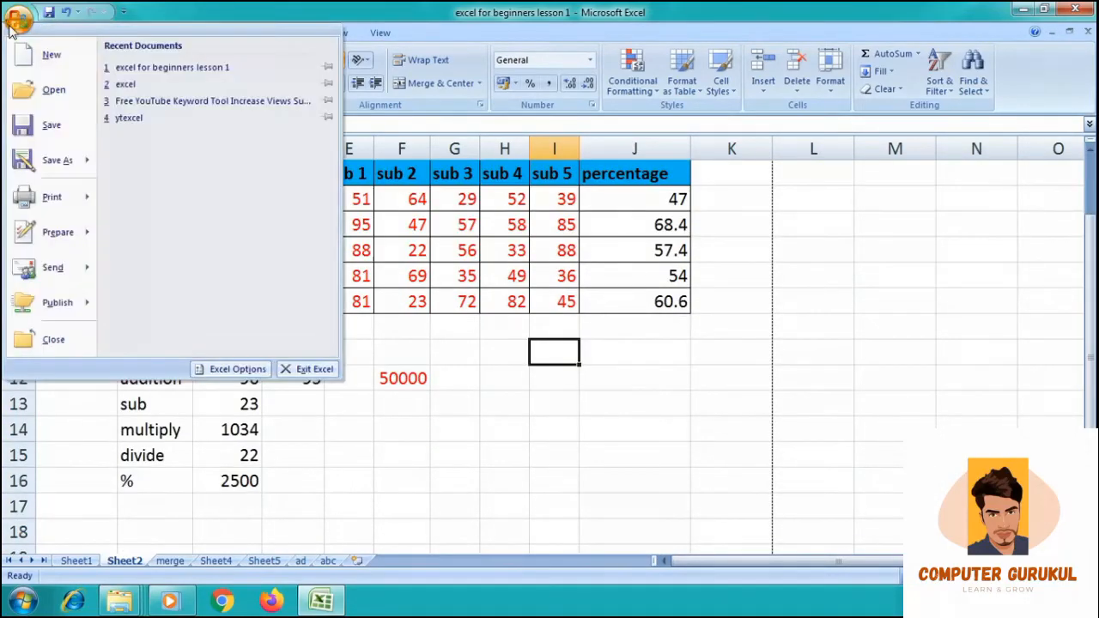
mouse_move(68, 198)
click(168, 163)
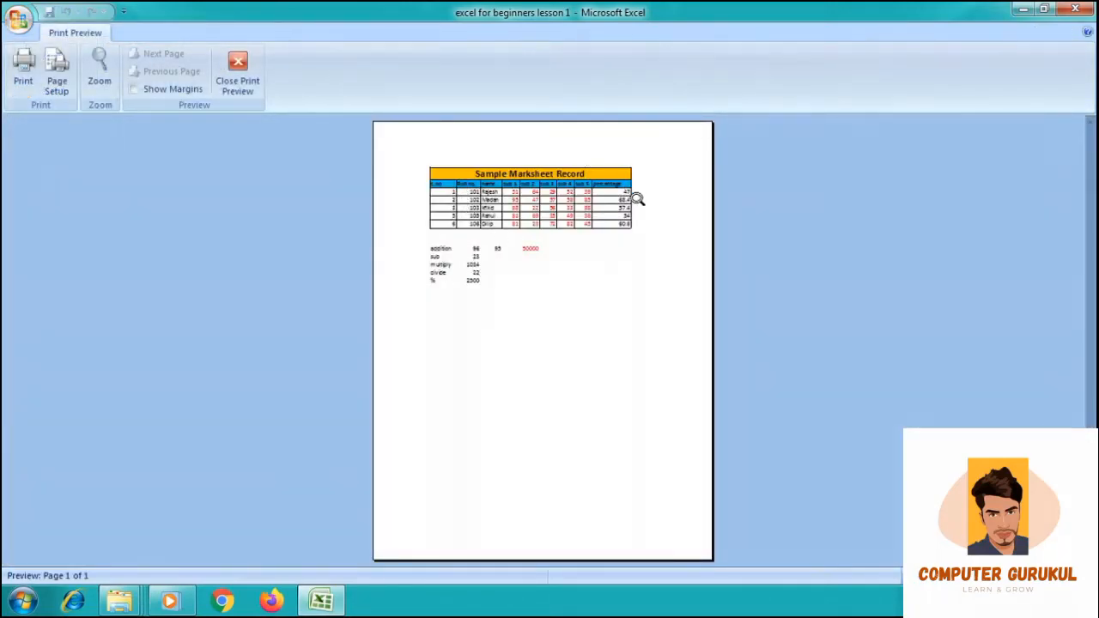
click(575, 290)
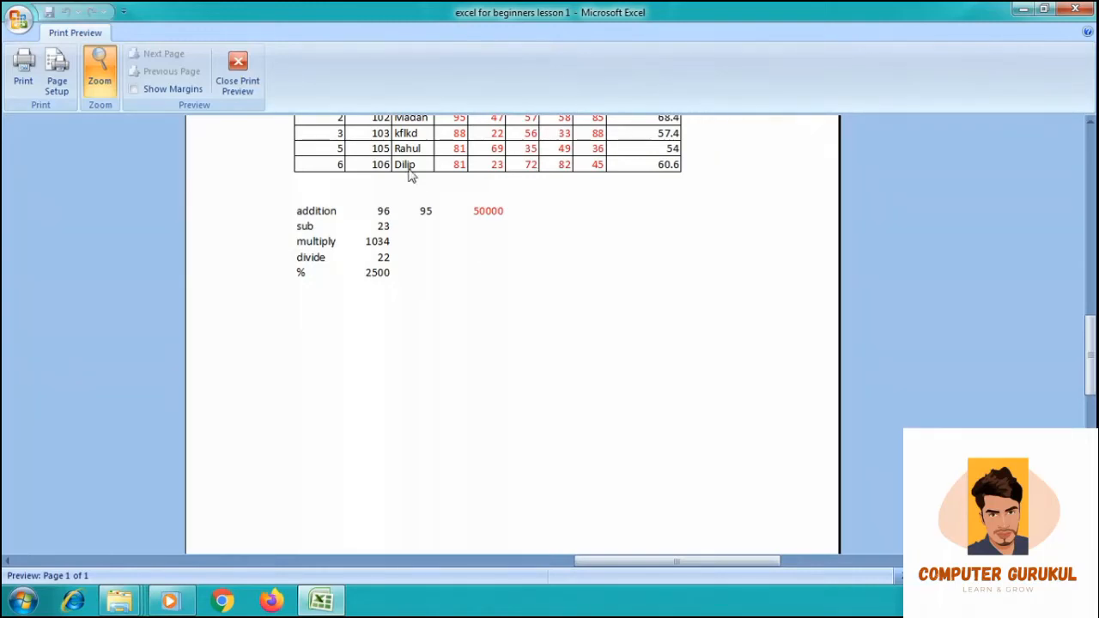
click(253, 73)
click(514, 433)
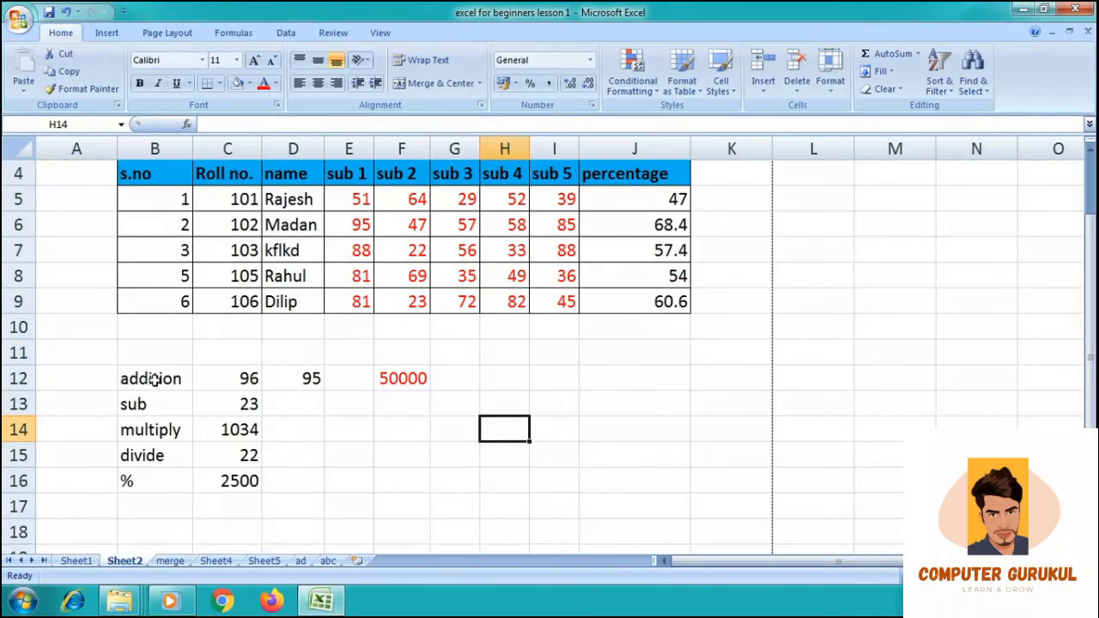
Step: Apply All Borders to the calculation cells B12:C16, from addition to %
drag(151, 371, 230, 474)
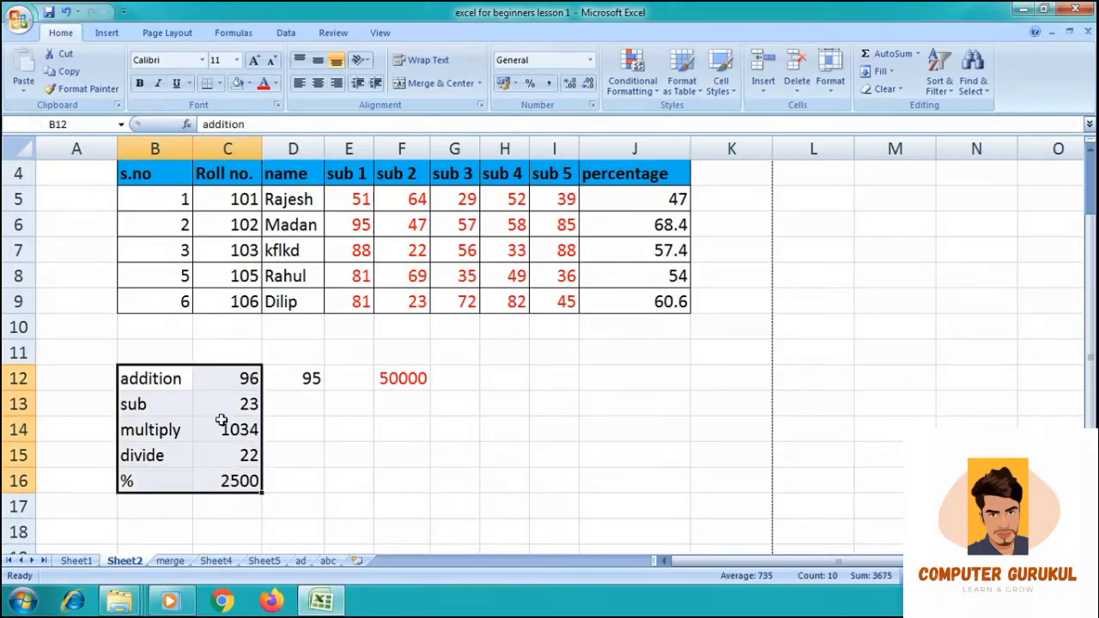
click(218, 83)
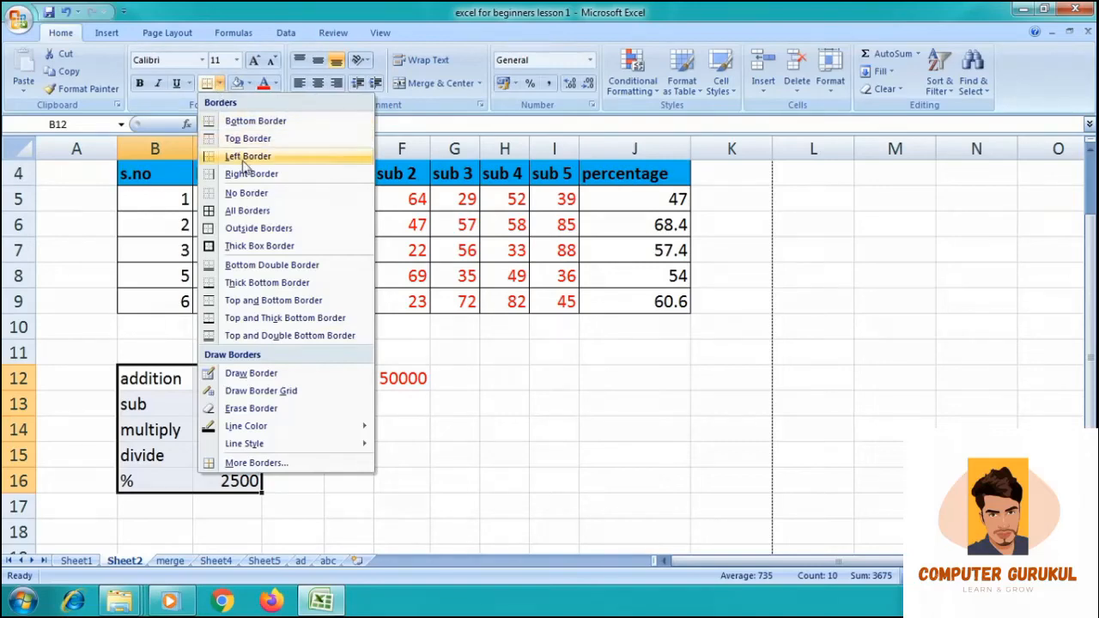
click(248, 210)
click(462, 402)
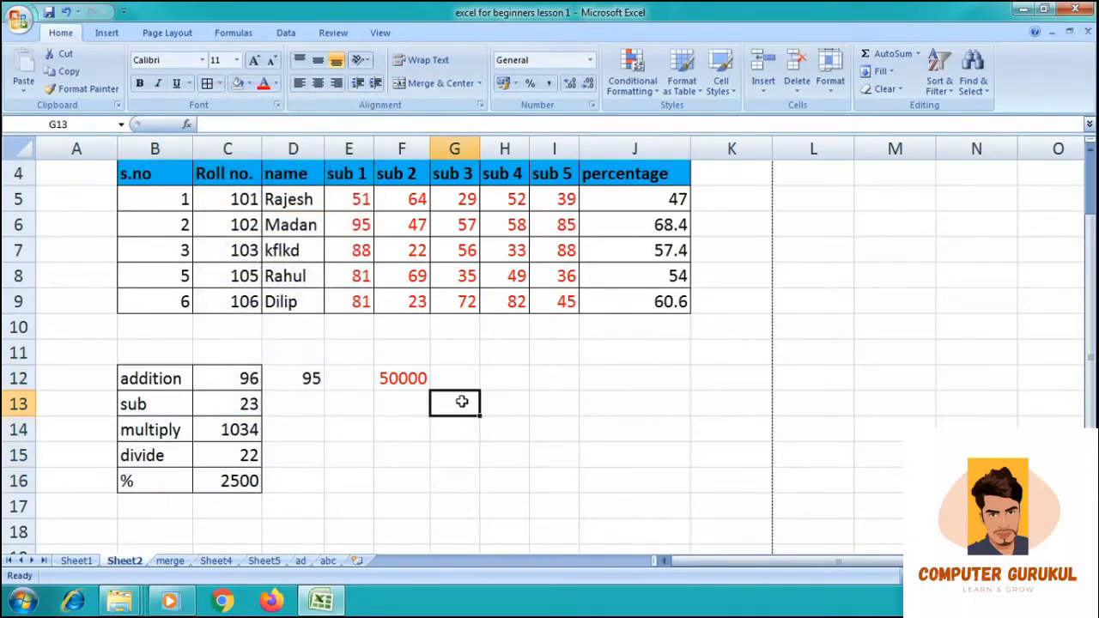
click(452, 422)
scroll(357, 346, up, 1)
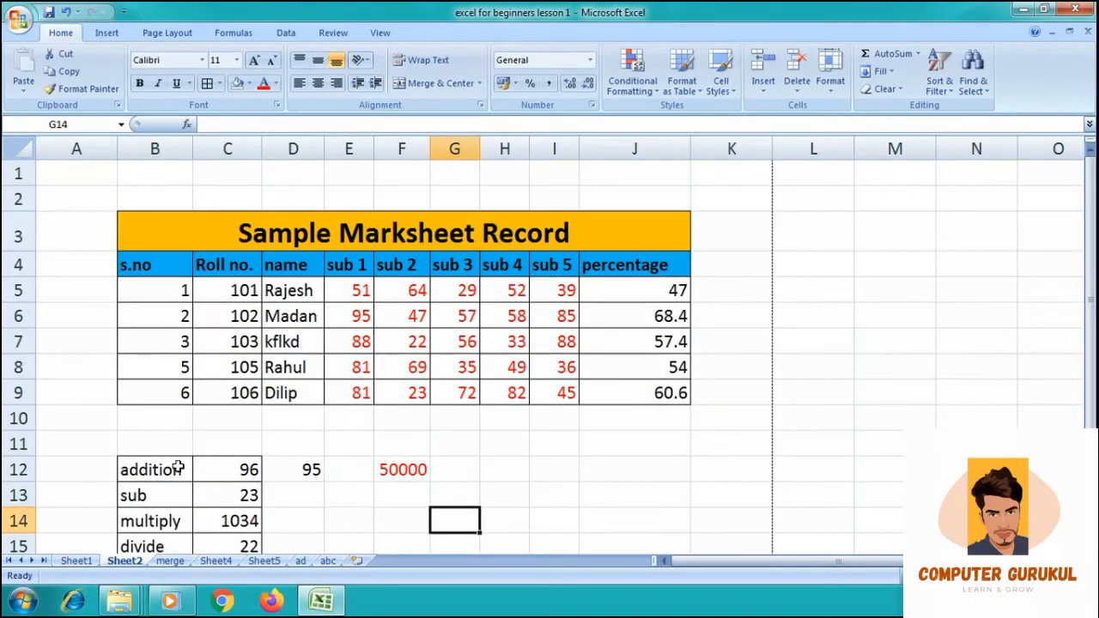
Step: Remove the borders from the calculation cells B12:C16 with No Border
drag(179, 468, 249, 481)
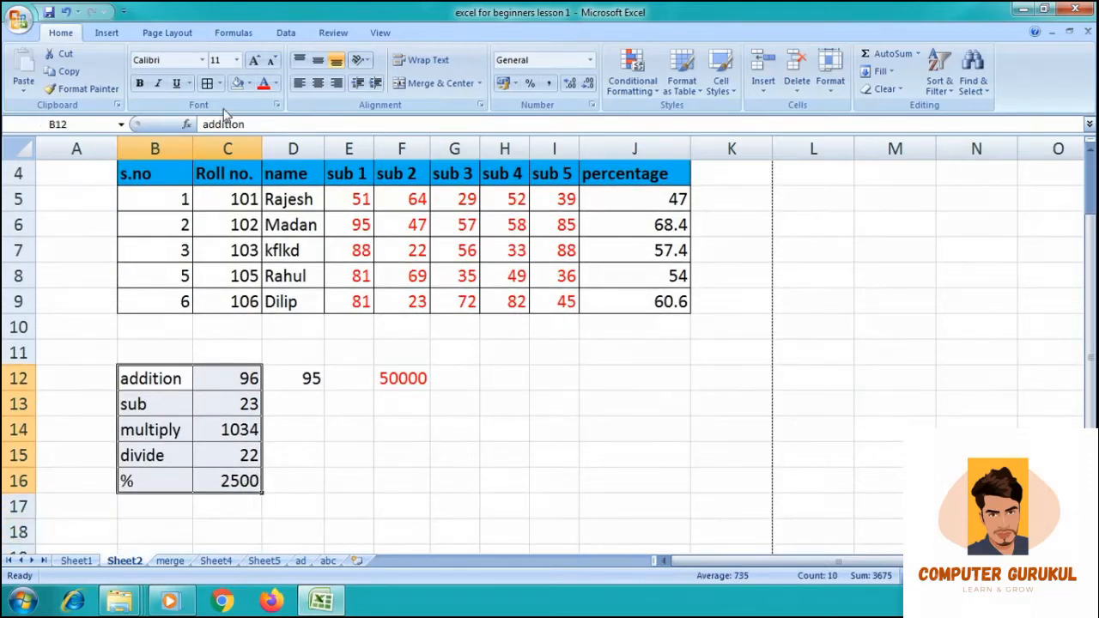
click(220, 84)
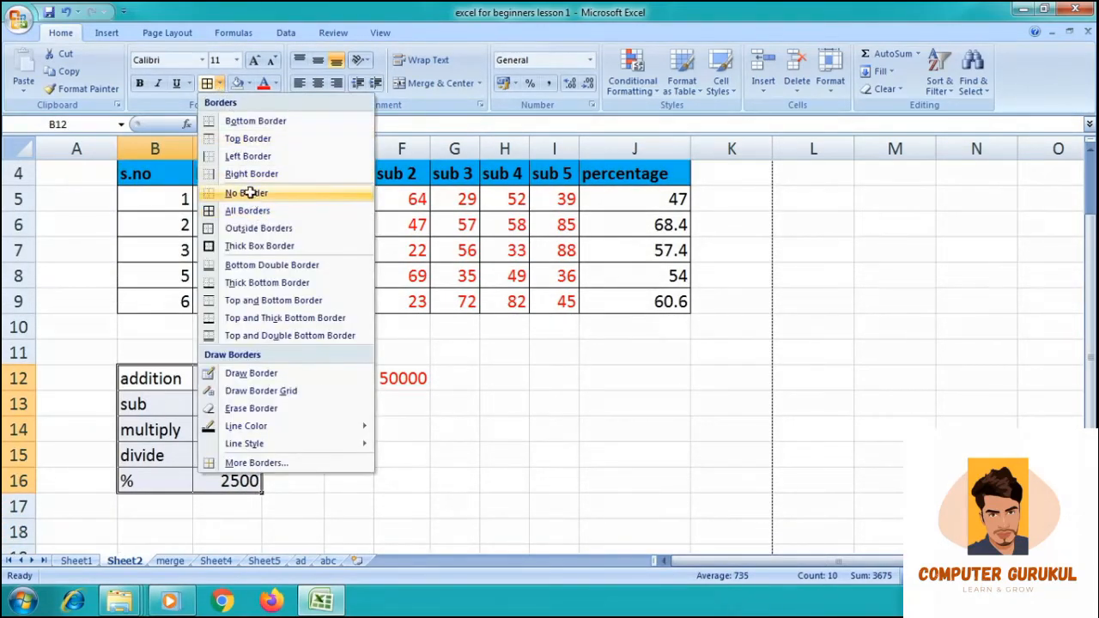
click(248, 192)
click(455, 421)
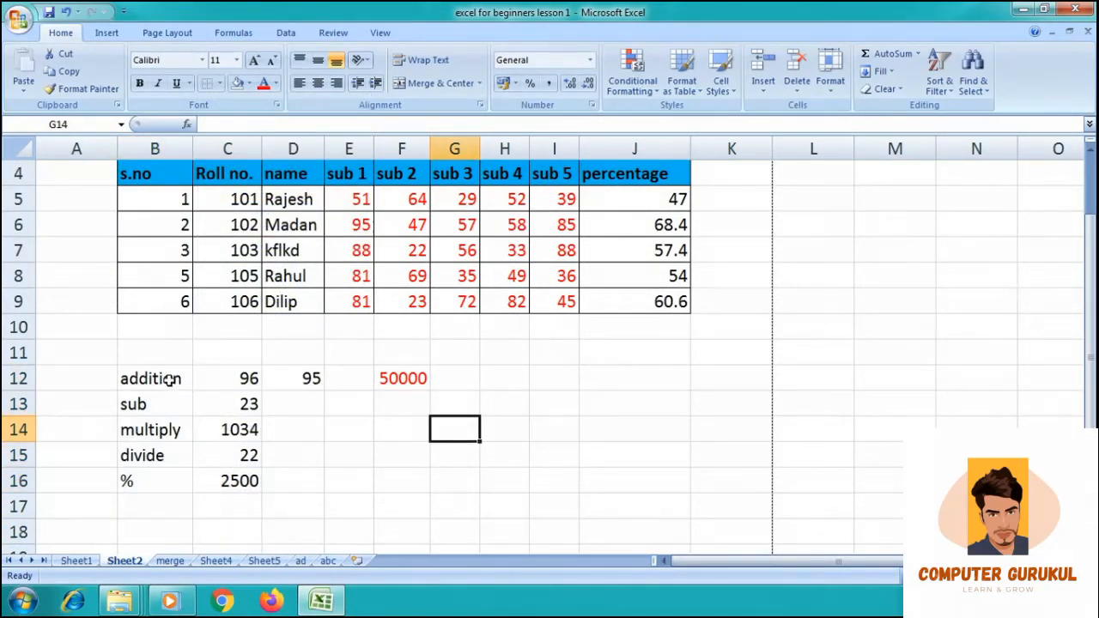
Step: Put All Borders back on the calculation cells B12:C16
drag(172, 379, 255, 481)
click(220, 83)
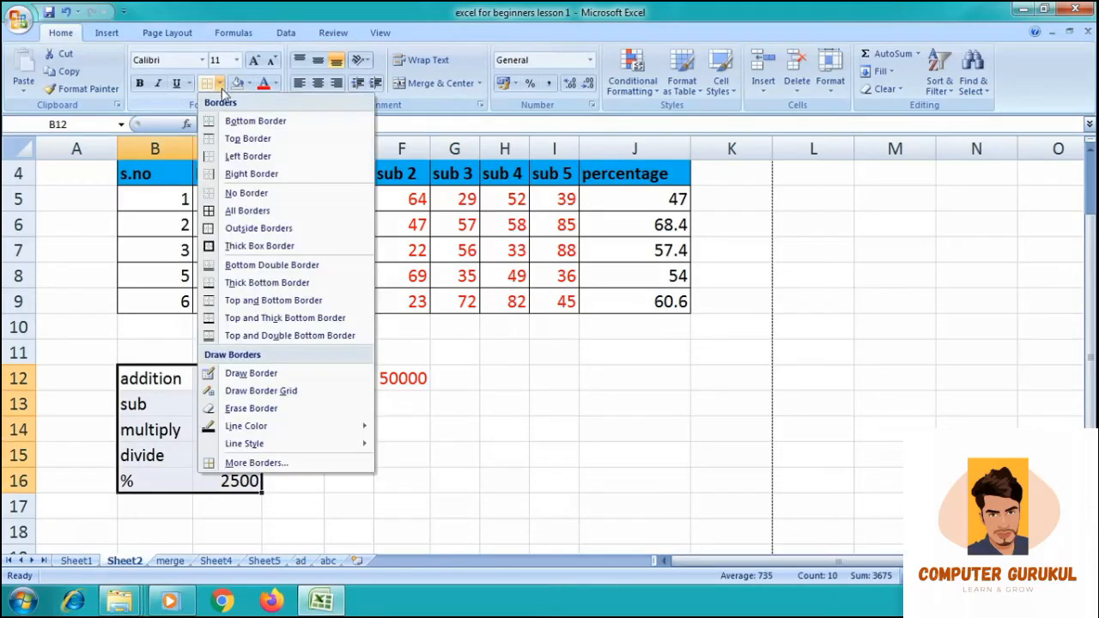
click(247, 210)
click(348, 403)
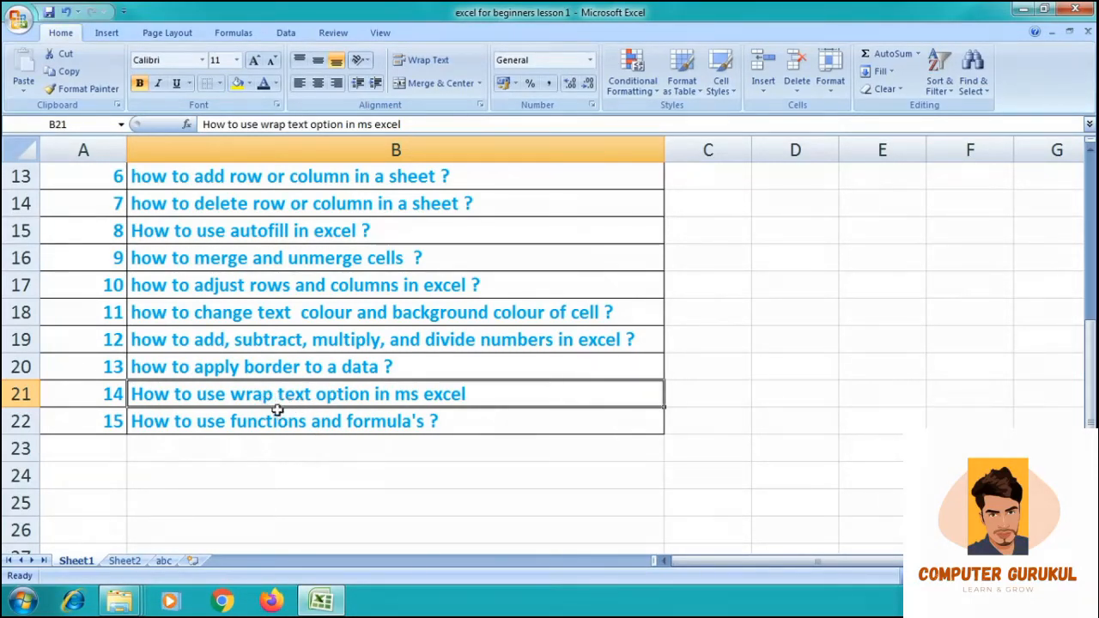
Step: Open the abc sheet and compare the "sales of may" headings in row 2 with the sales figures beneath them
click(163, 560)
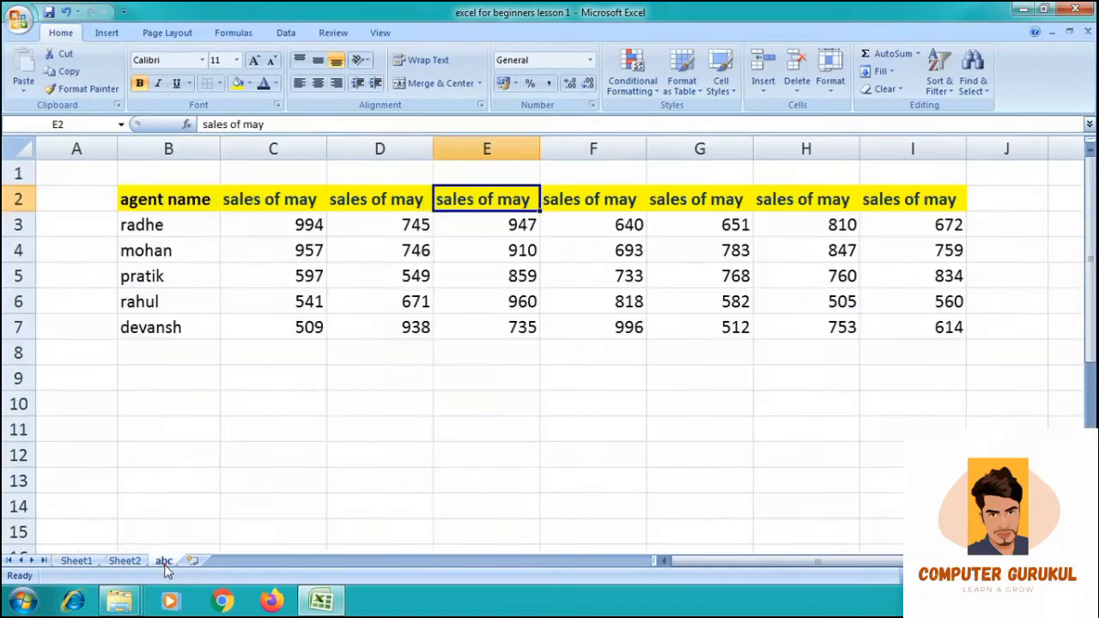
click(320, 442)
click(365, 403)
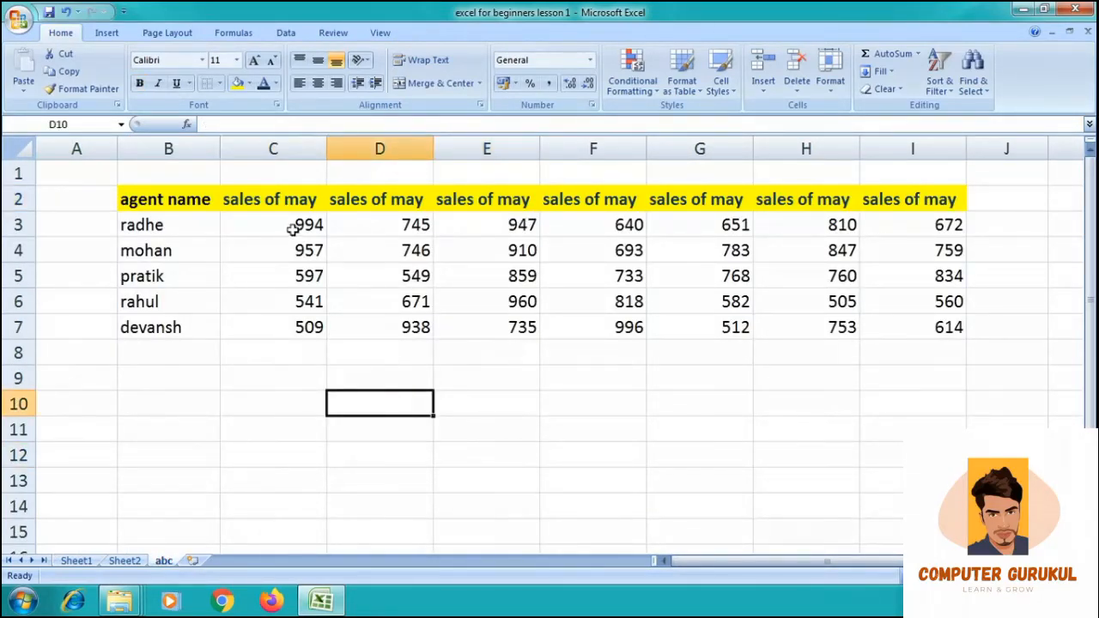
click(341, 226)
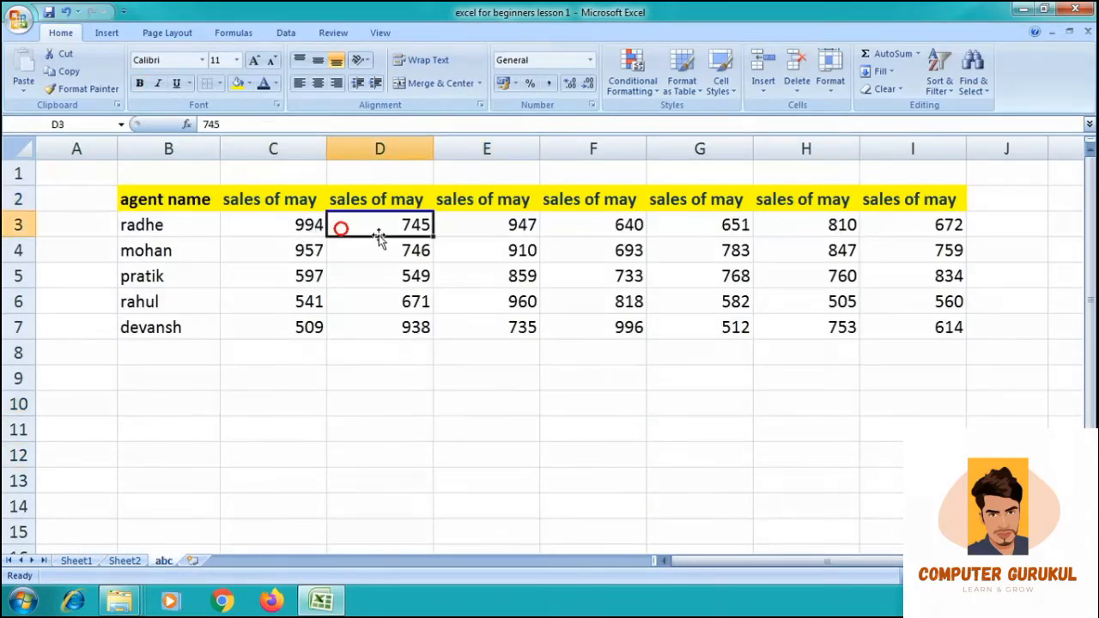
click(505, 228)
click(570, 227)
click(696, 233)
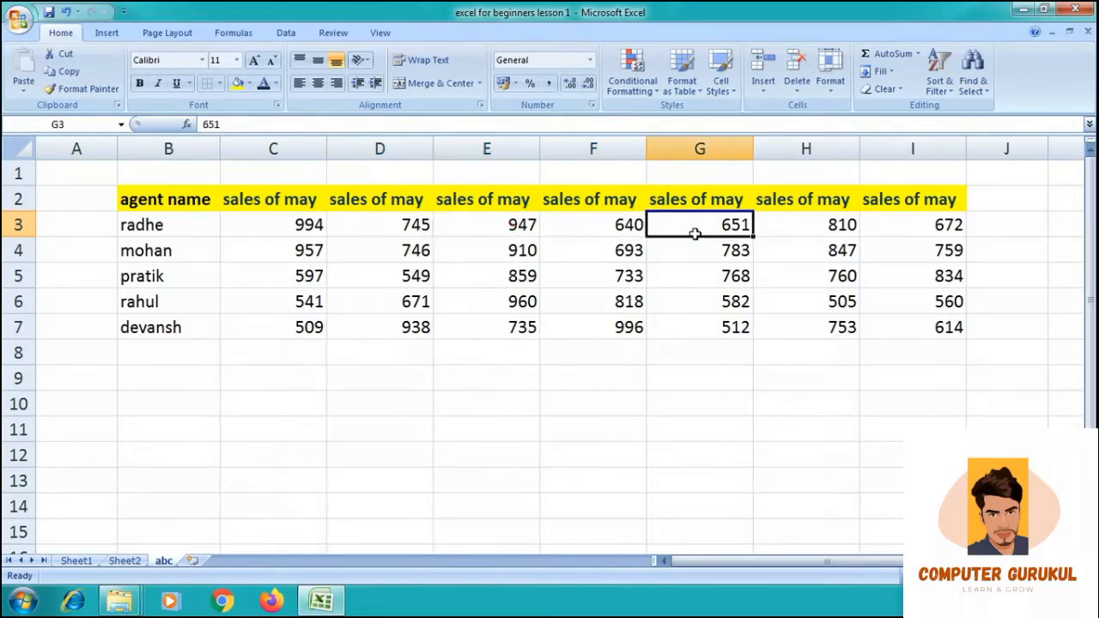
click(806, 229)
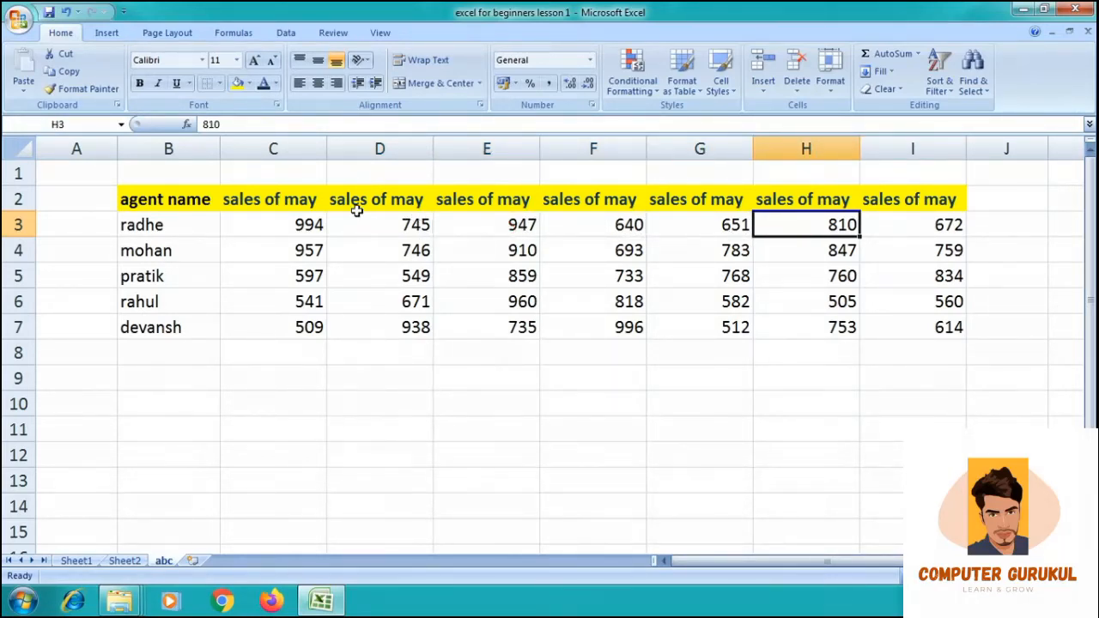
click(297, 206)
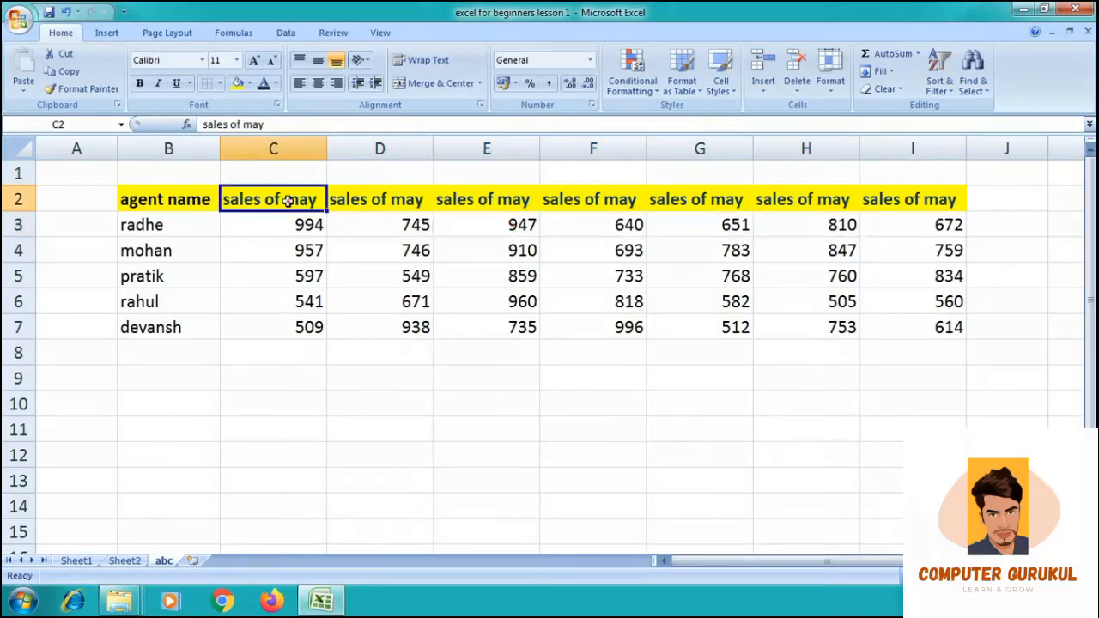
click(371, 202)
click(500, 200)
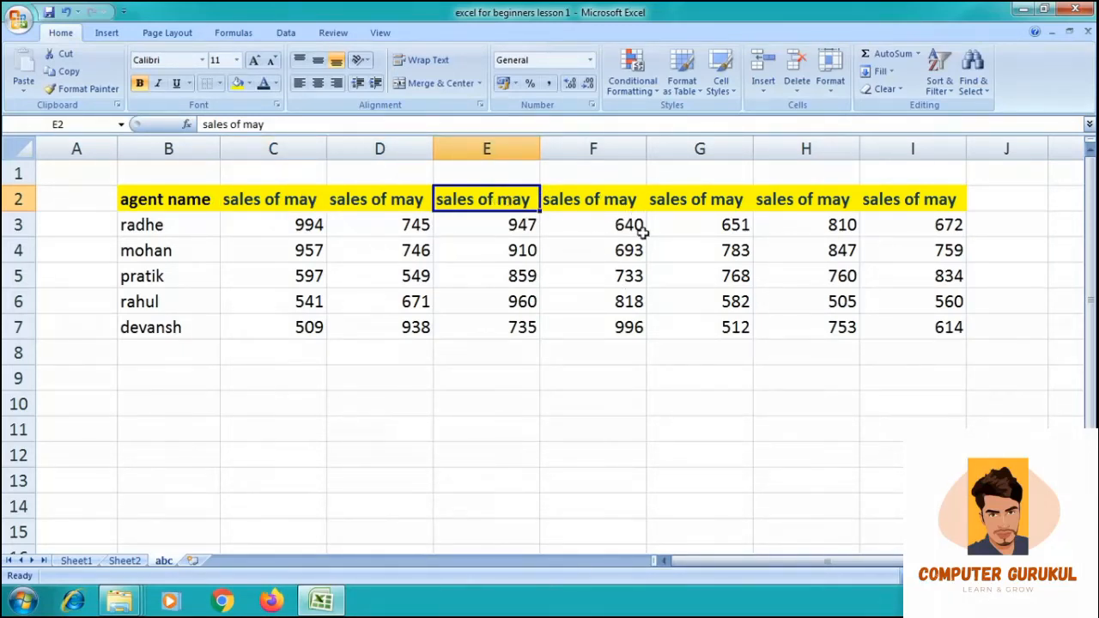
click(691, 206)
click(840, 368)
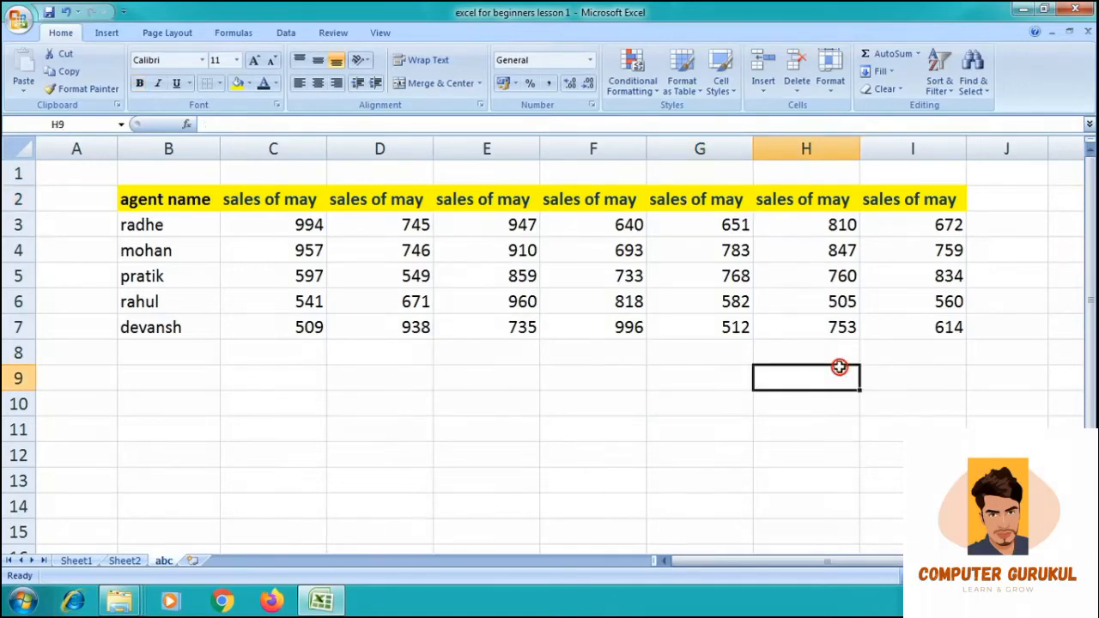
click(401, 429)
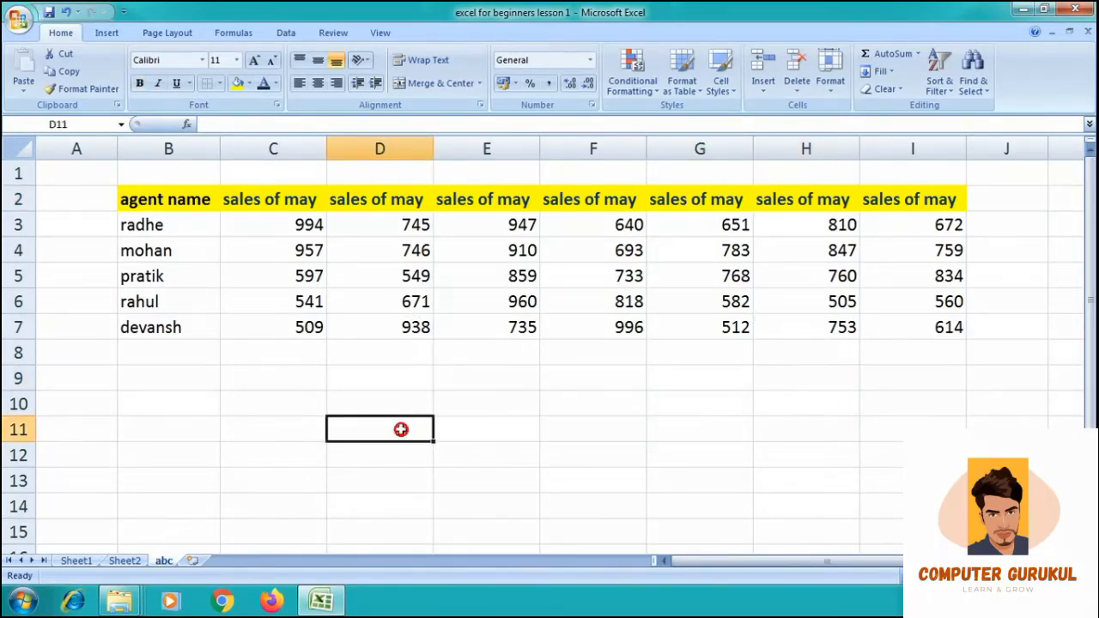
Step: Wrap the text of the C2 heading, narrow column C and fit row 2's height so the heading breaks onto two lines
click(289, 202)
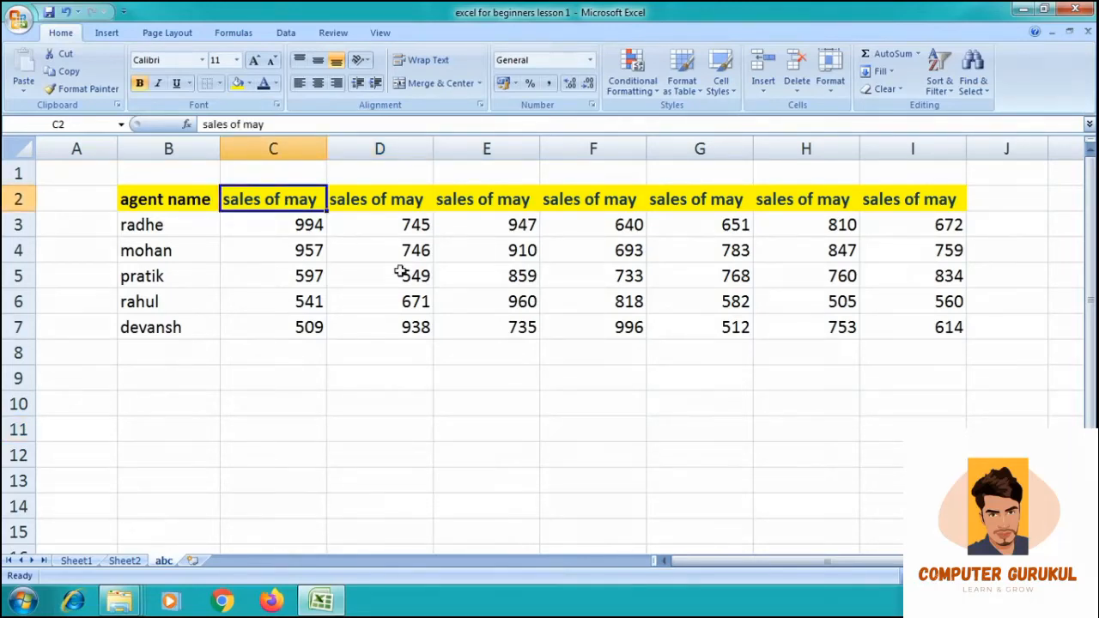
click(422, 64)
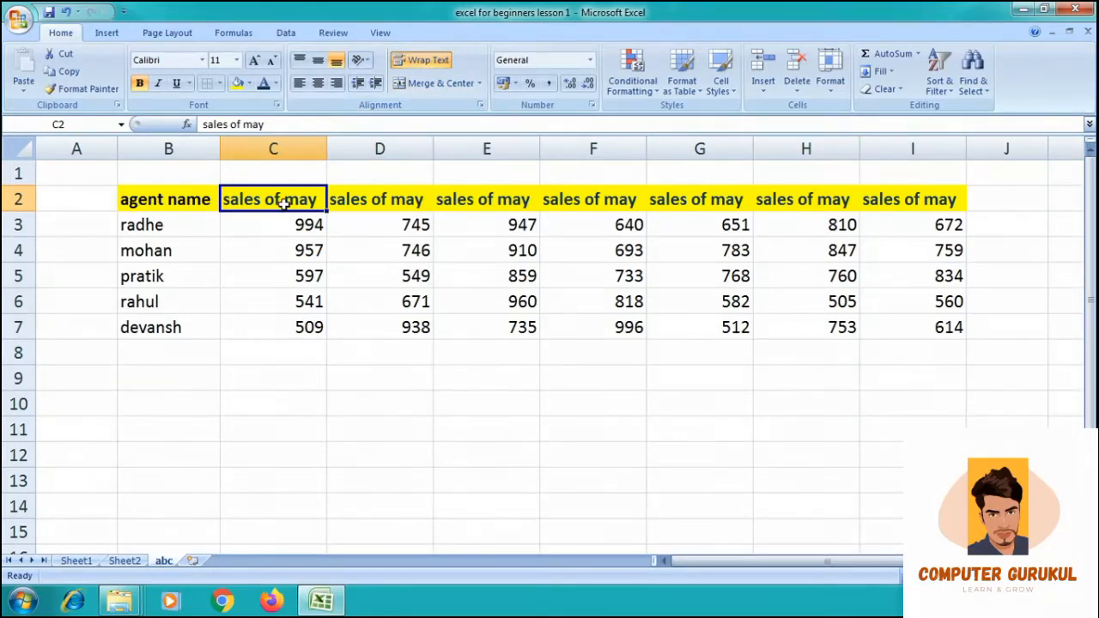
drag(327, 147, 284, 177)
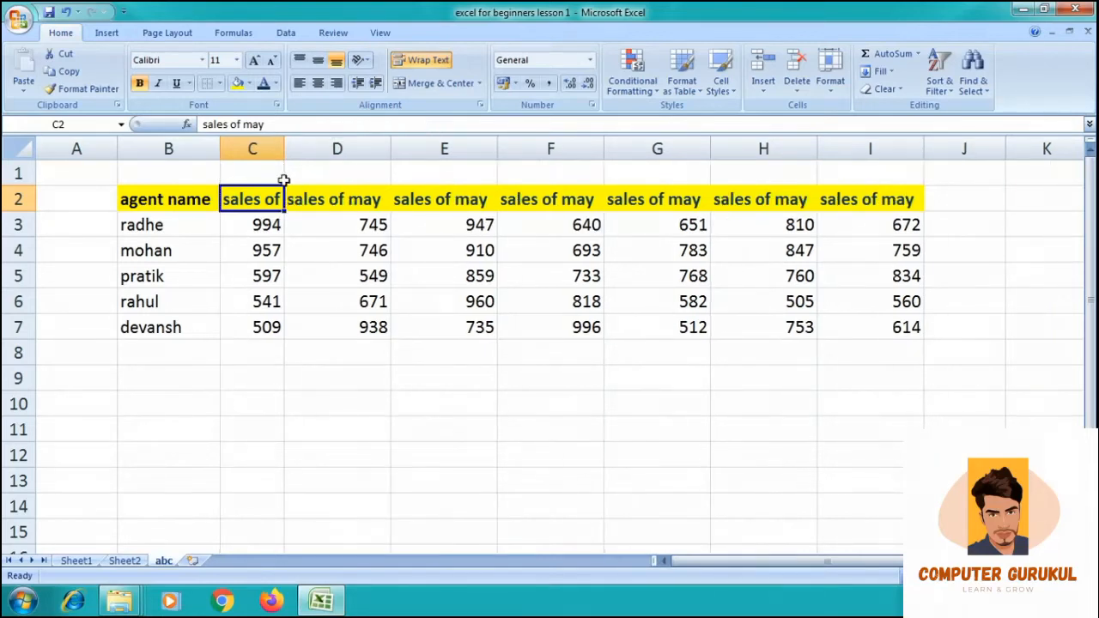
double_click(20, 212)
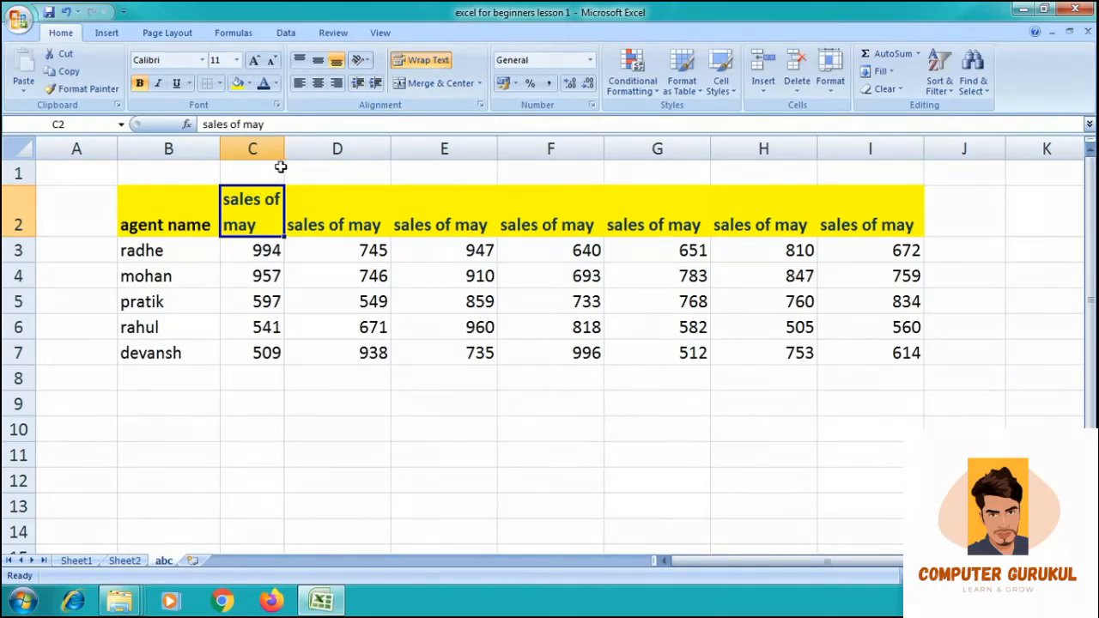
Step: Narrow column C further and refit row 2's height so the C2 heading spreads over three lines
drag(287, 151, 270, 153)
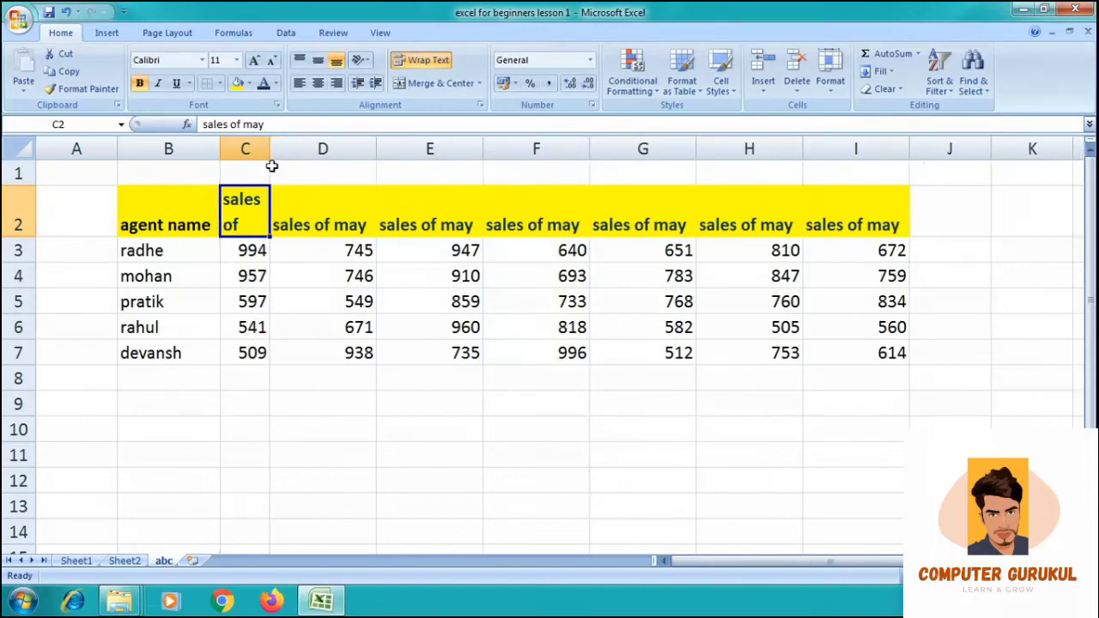
double_click(32, 238)
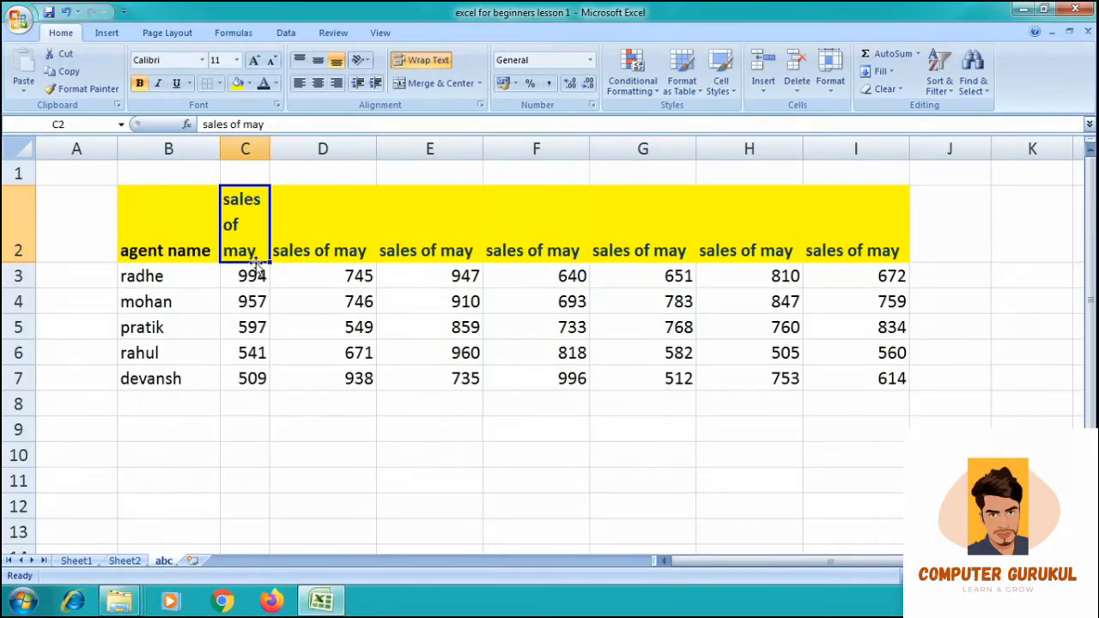
click(340, 441)
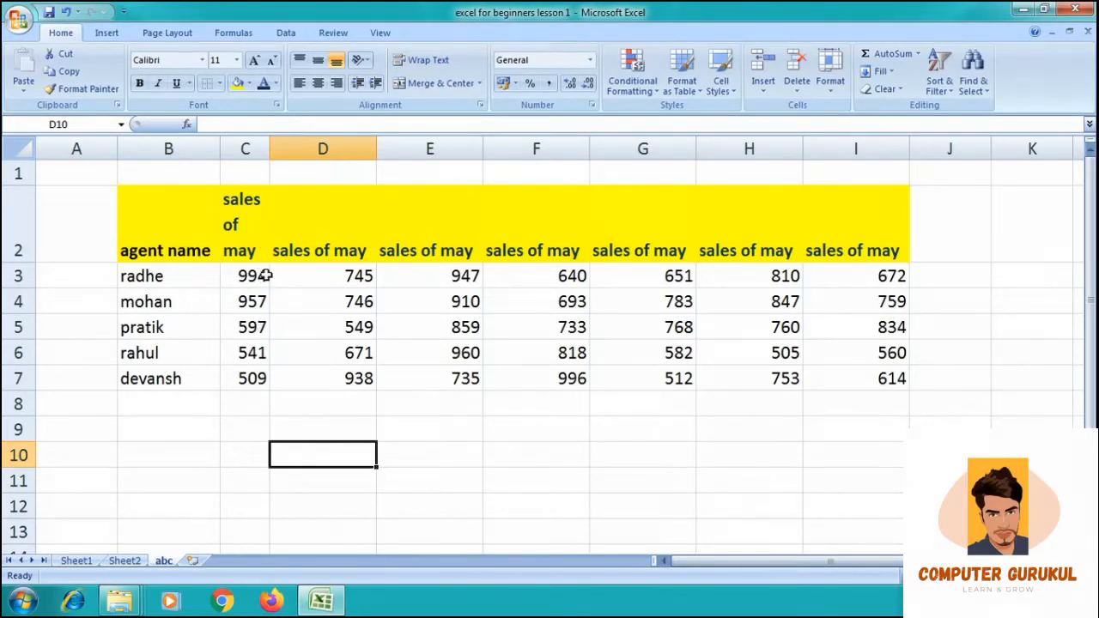
click(250, 216)
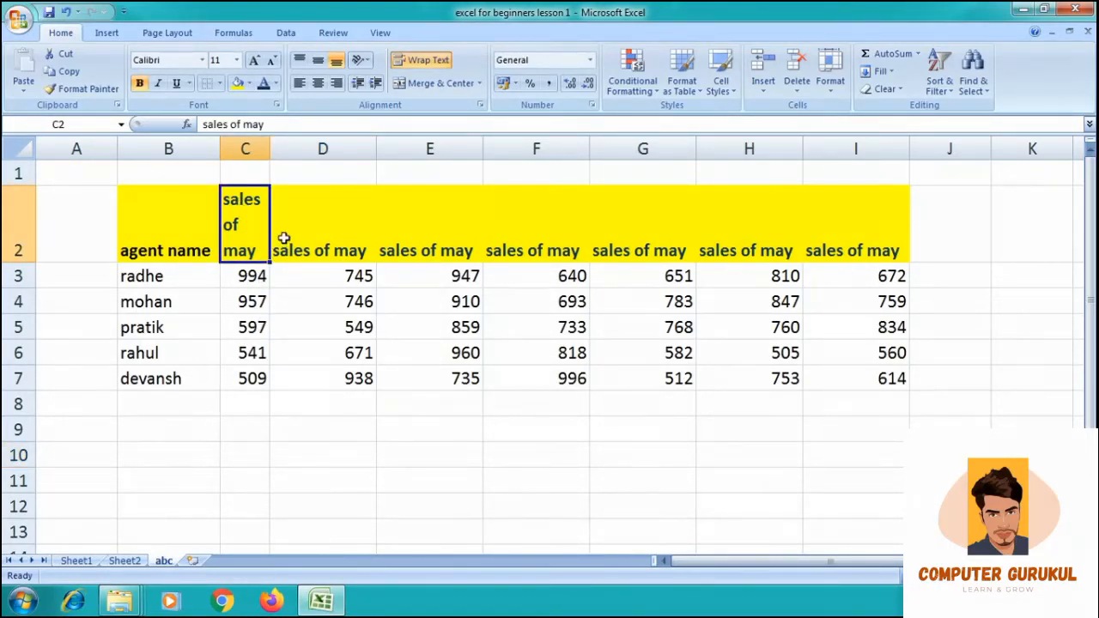
click(357, 424)
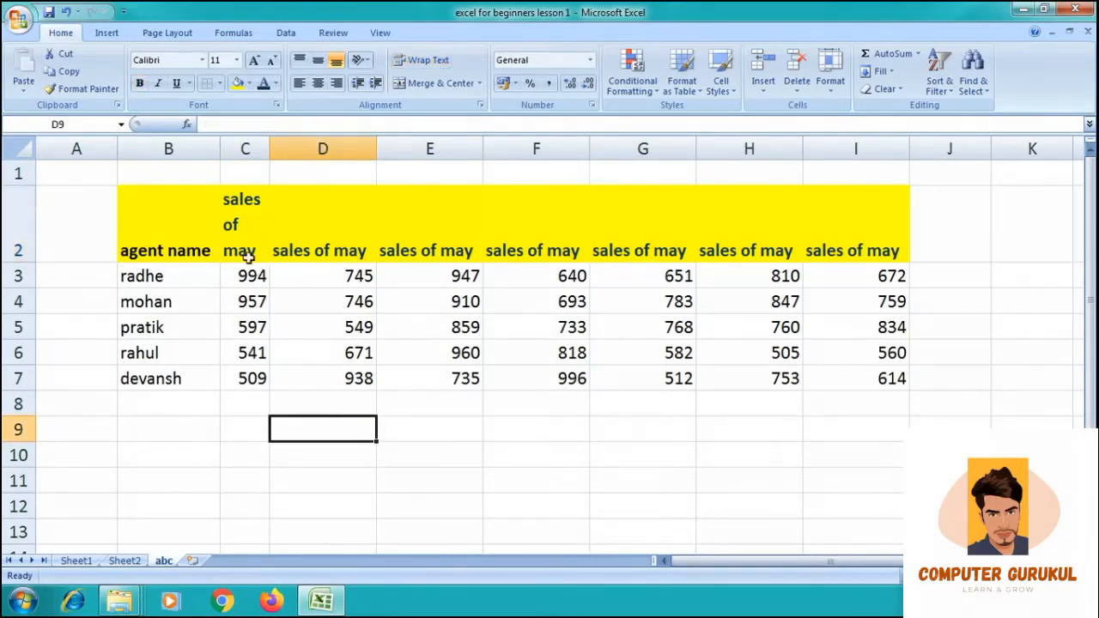
click(243, 233)
click(363, 456)
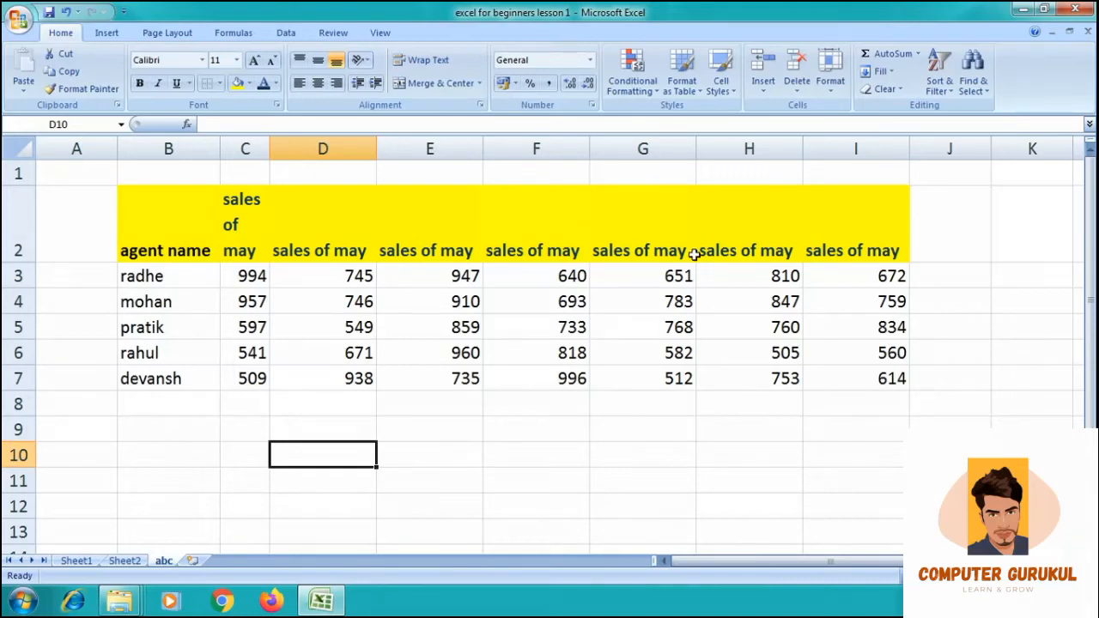
Step: Wrap the text across all of row 2 and narrow columns D to I to about column C's width
click(22, 222)
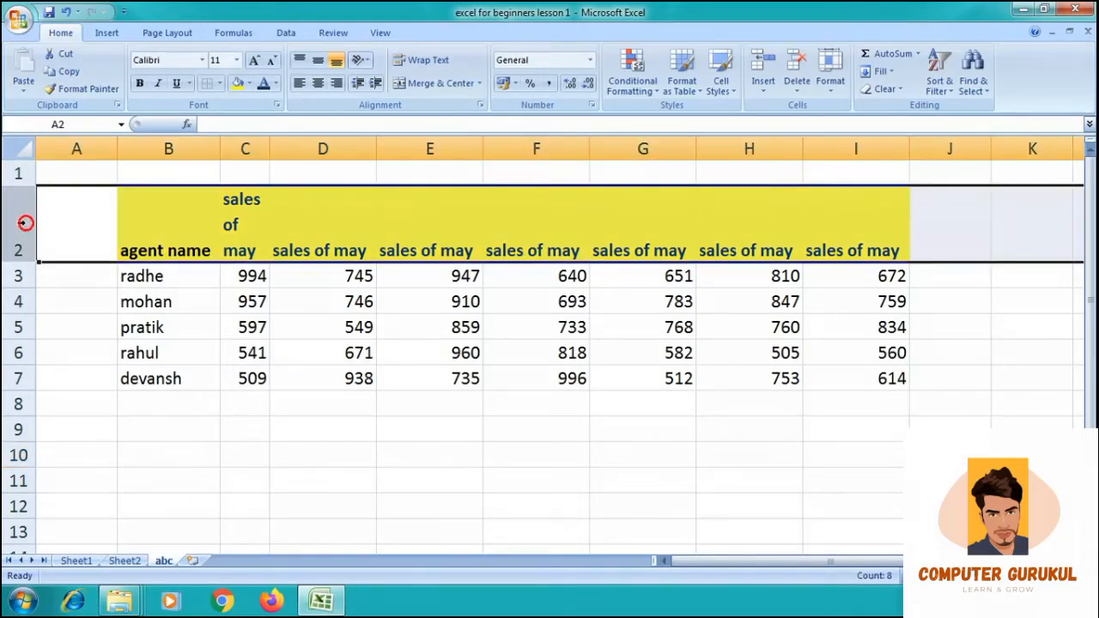
click(427, 67)
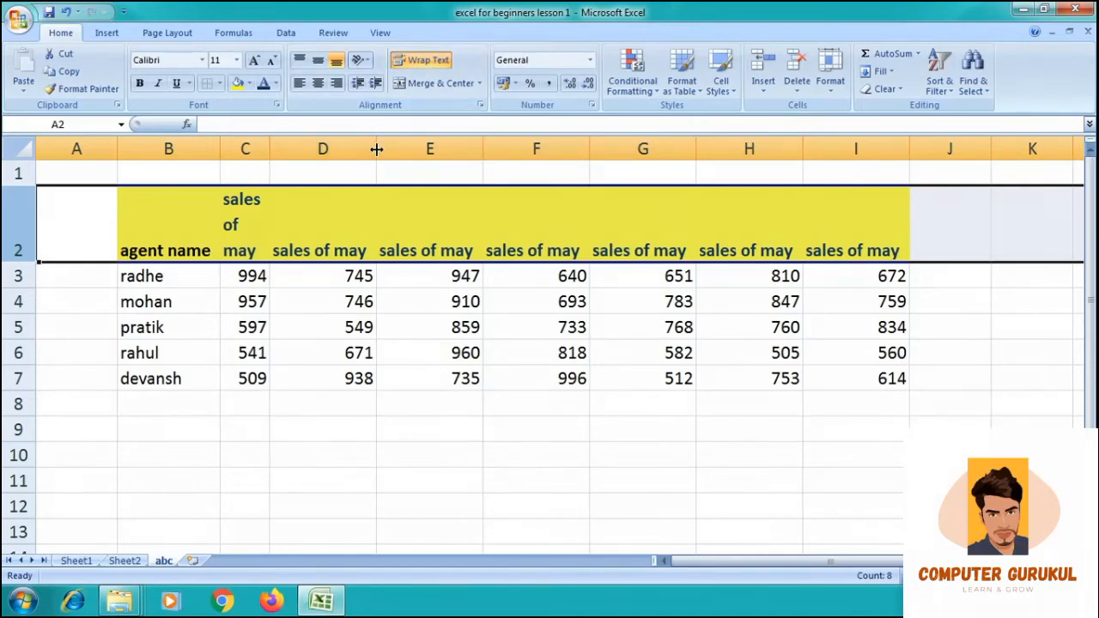
drag(375, 147, 315, 175)
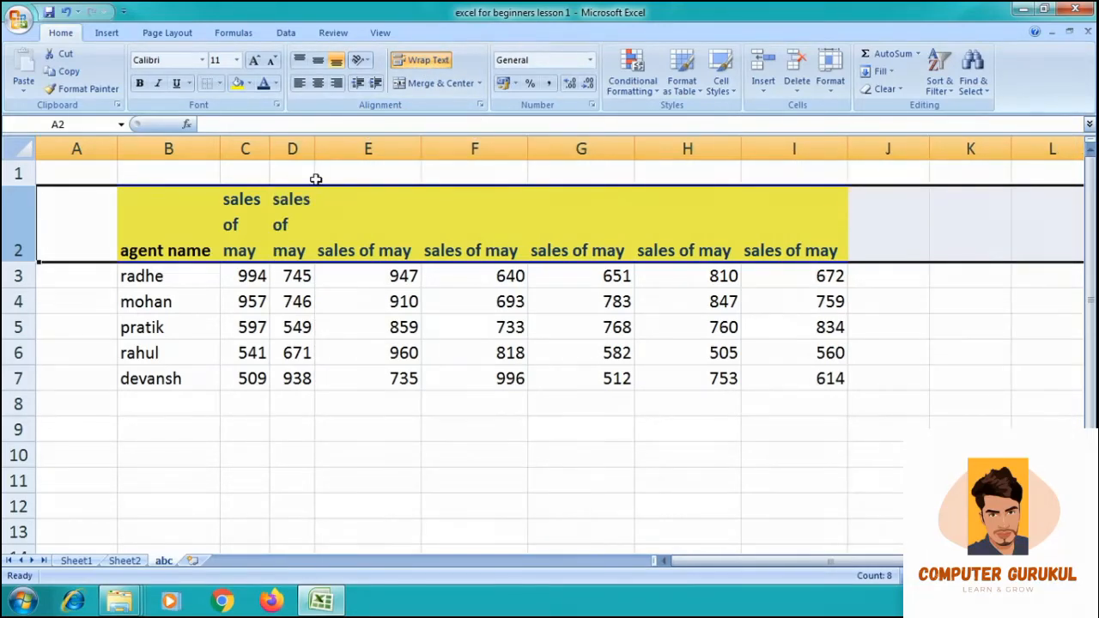
drag(423, 150, 365, 182)
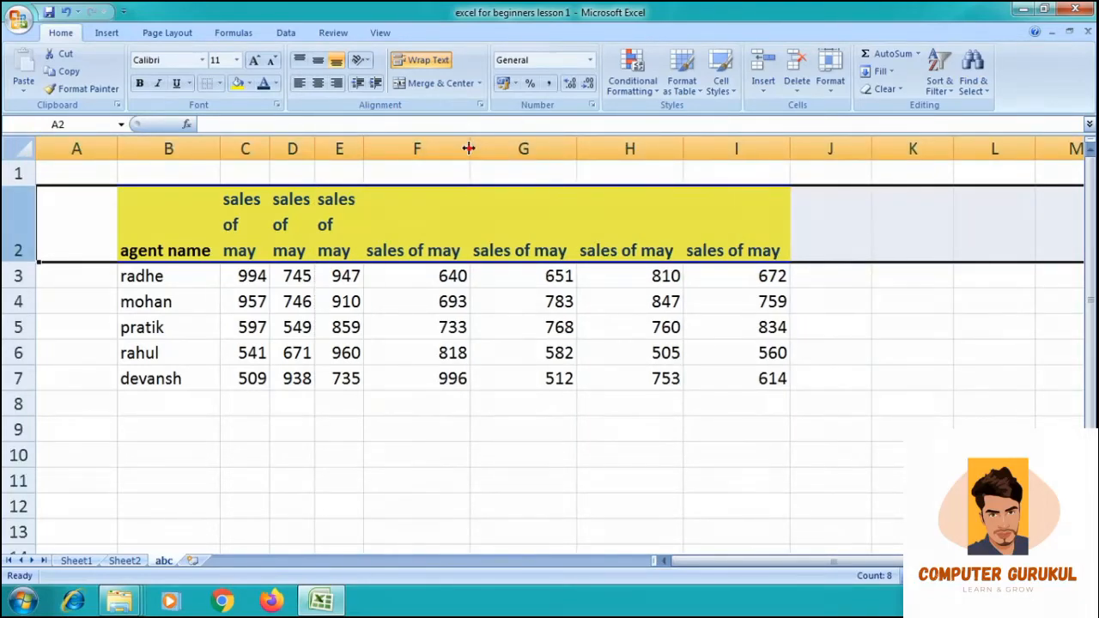
drag(470, 147, 413, 184)
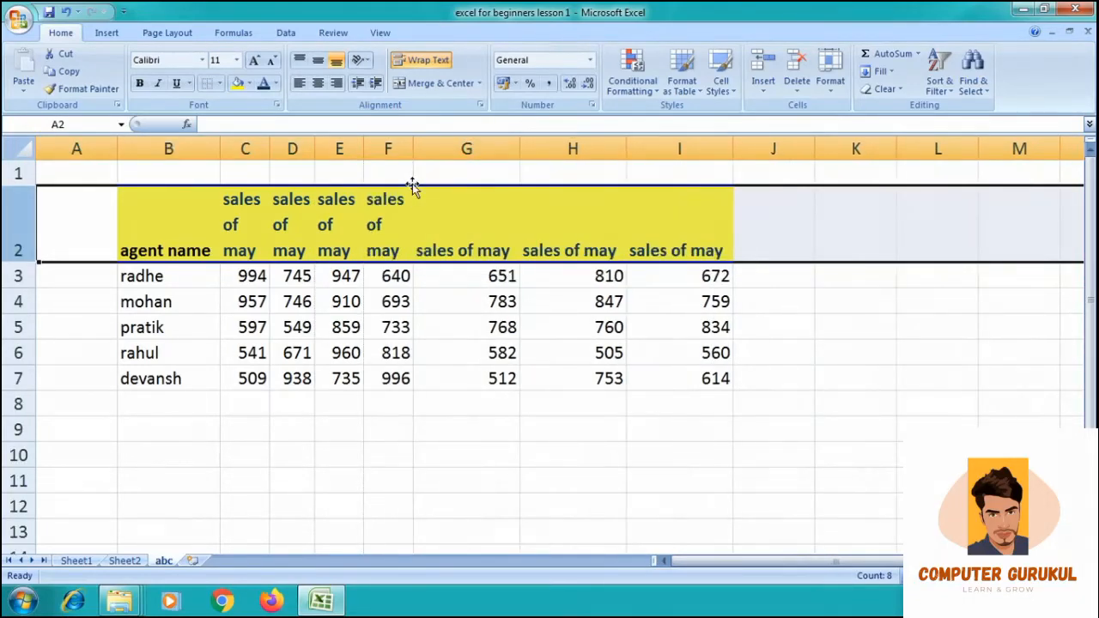
drag(518, 150, 456, 213)
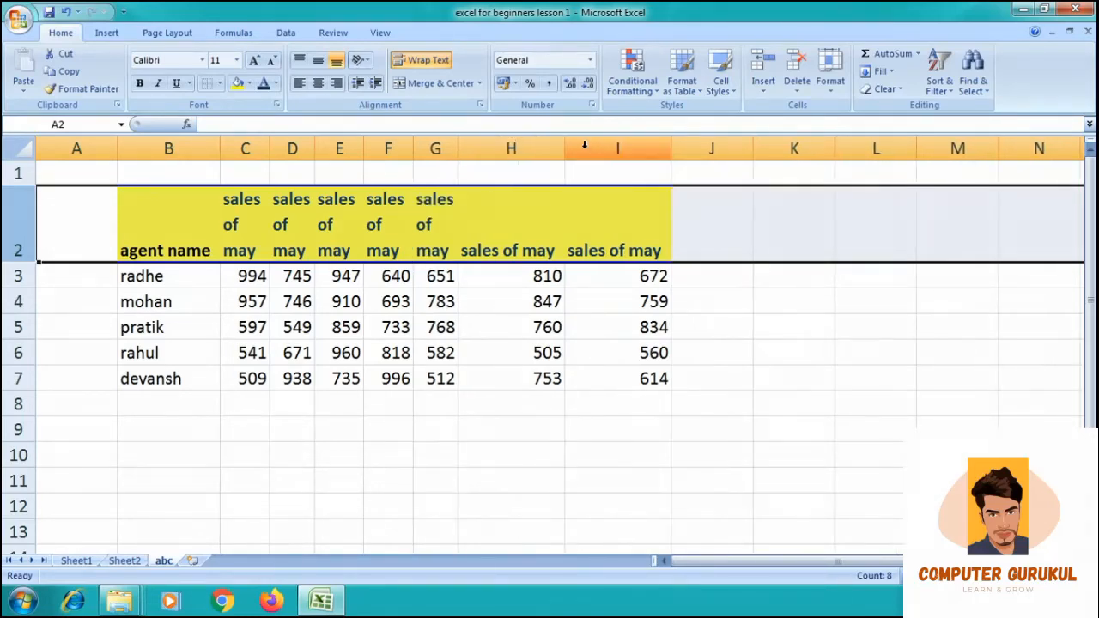
drag(562, 151, 503, 212)
drag(607, 149, 547, 207)
click(622, 321)
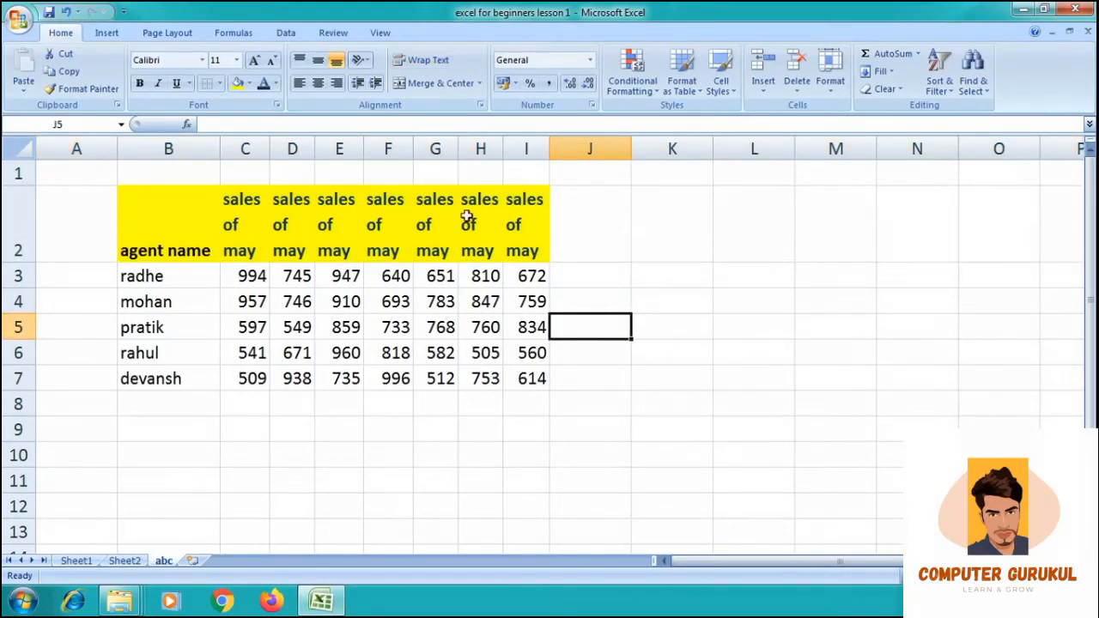
click(638, 414)
click(345, 308)
click(432, 331)
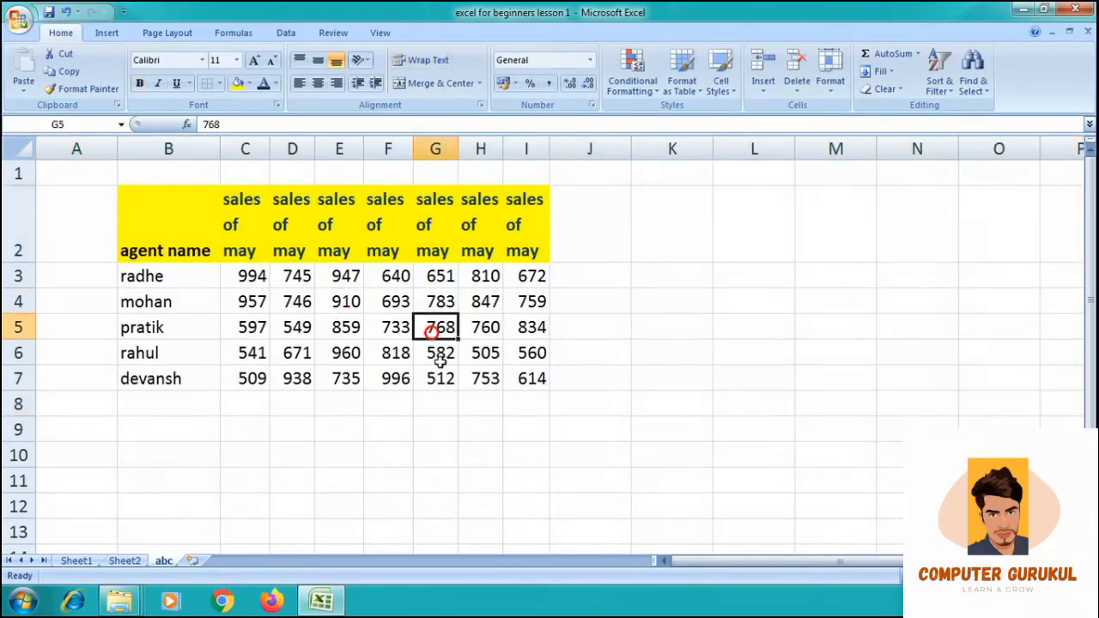
click(447, 369)
click(402, 211)
click(619, 284)
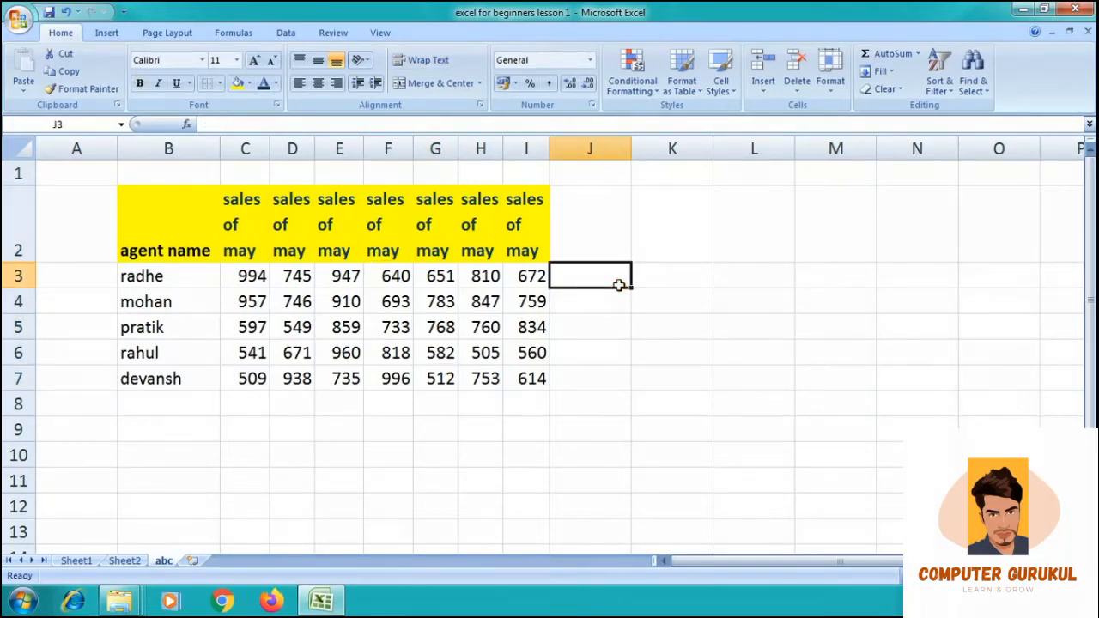
Step: Turn off text wrapping for the whole heading row 2 on the abc sheet
click(19, 221)
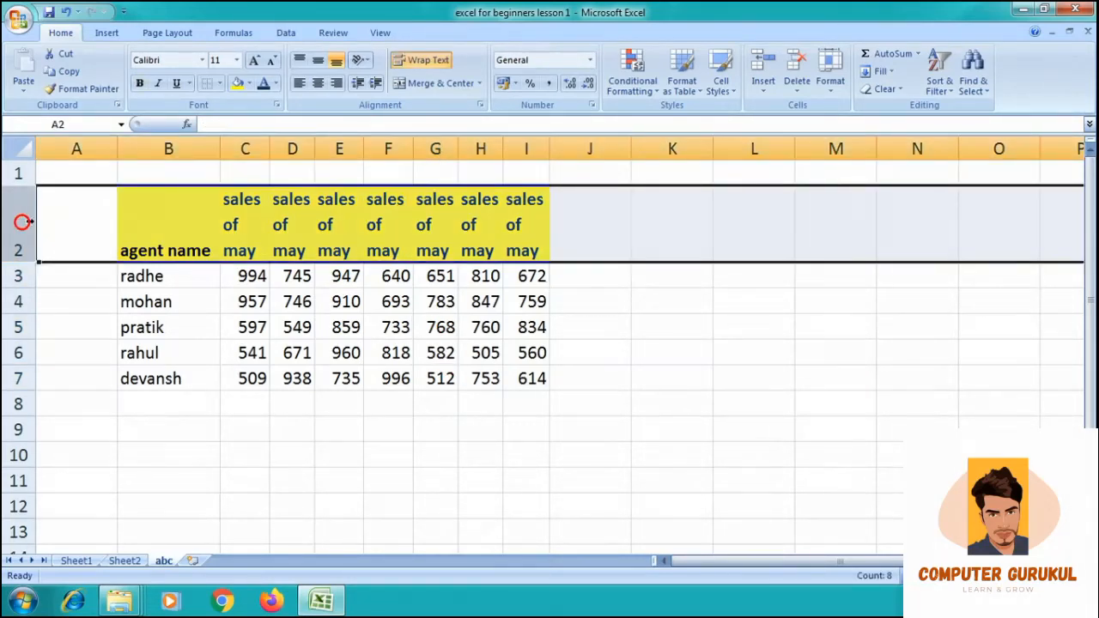
click(429, 62)
click(432, 64)
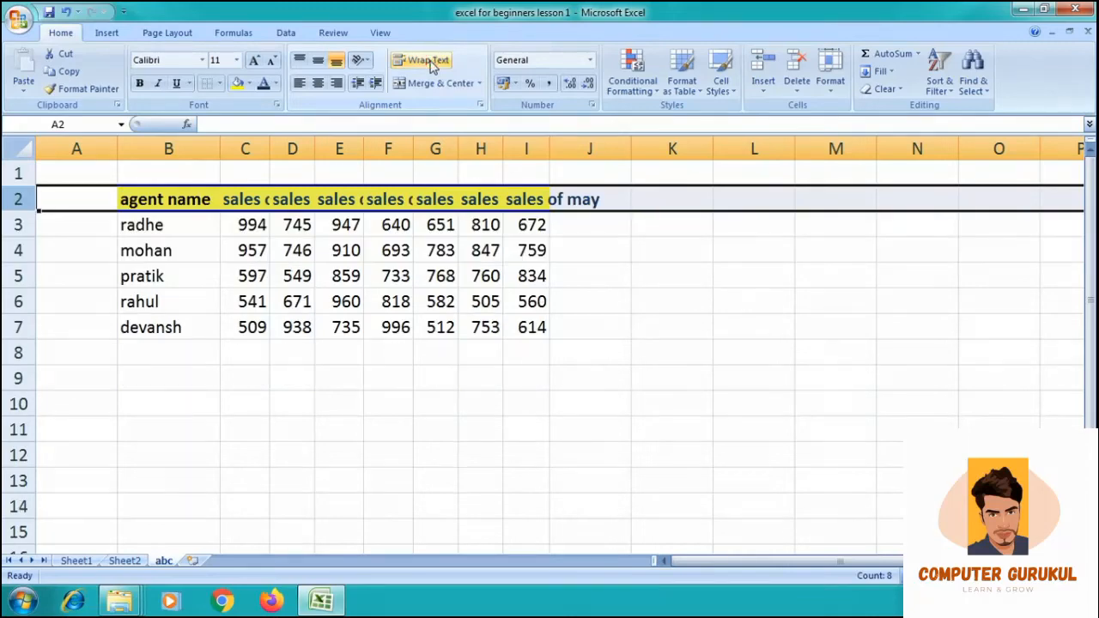
click(657, 376)
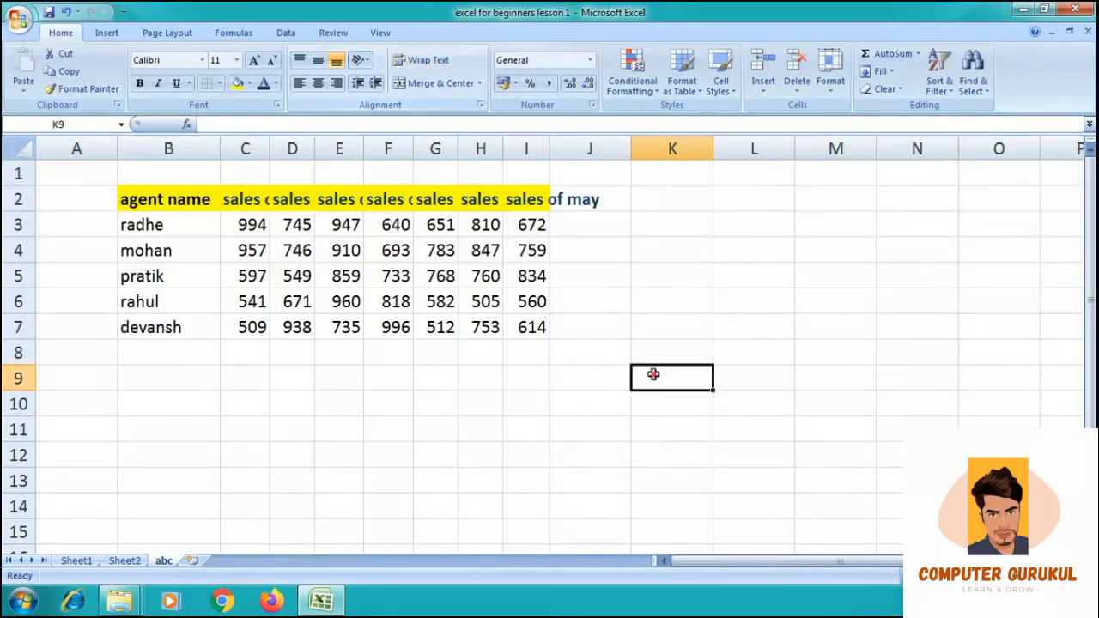
Step: Autofit the widths of all columns on the abc sheet to their contents
click(22, 150)
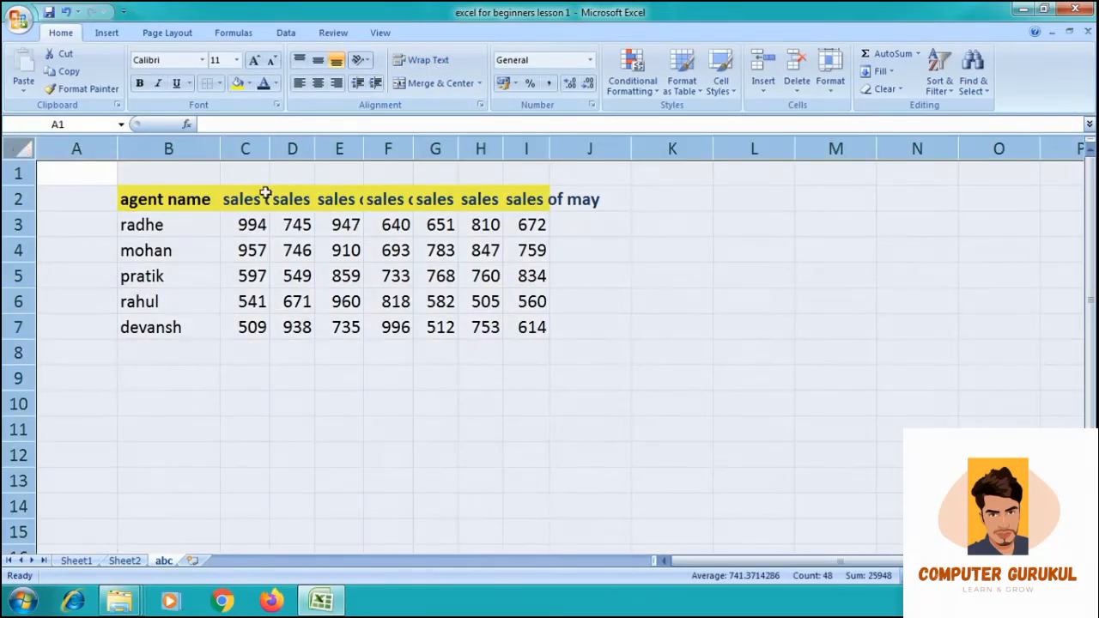
double_click(269, 151)
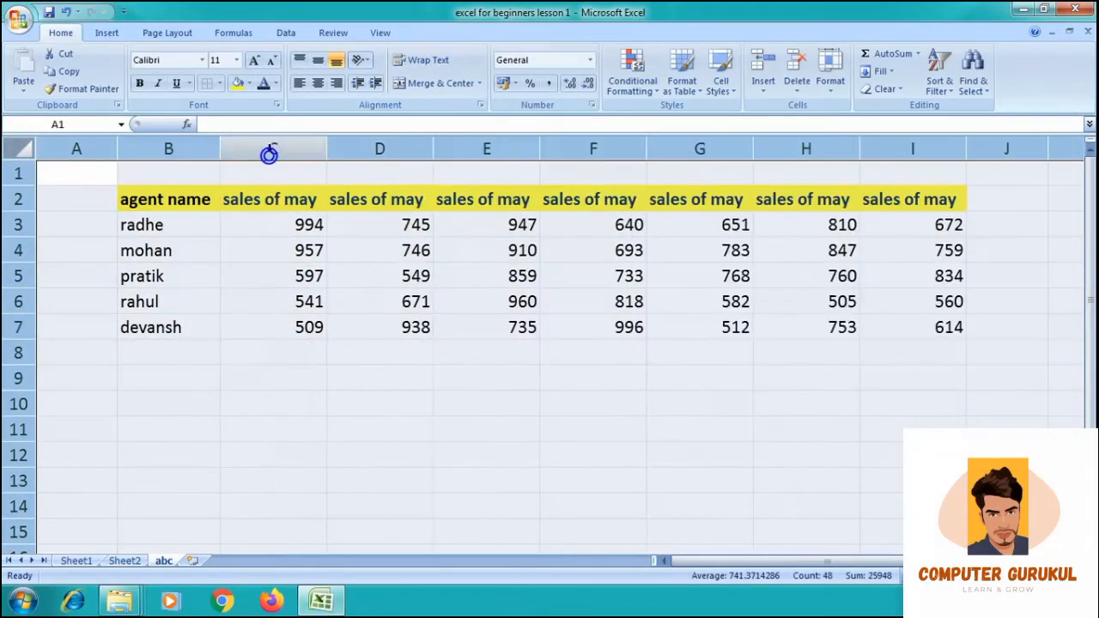
click(809, 423)
Step: Open the lesson list on Sheet1 and look up topic 15 on using functions and formulas
click(75, 561)
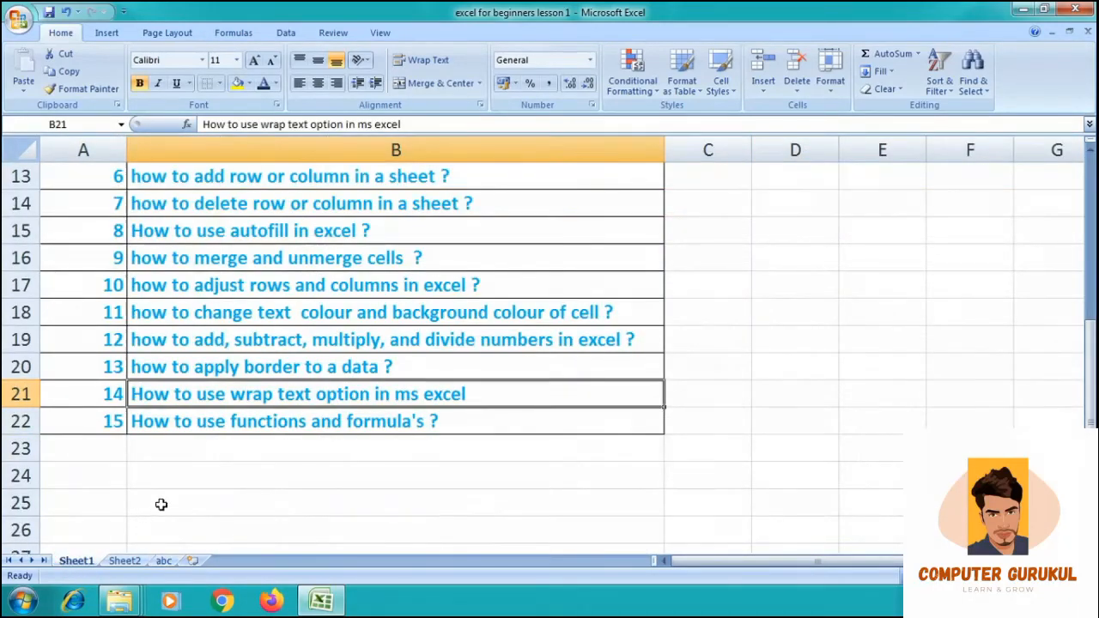
click(216, 503)
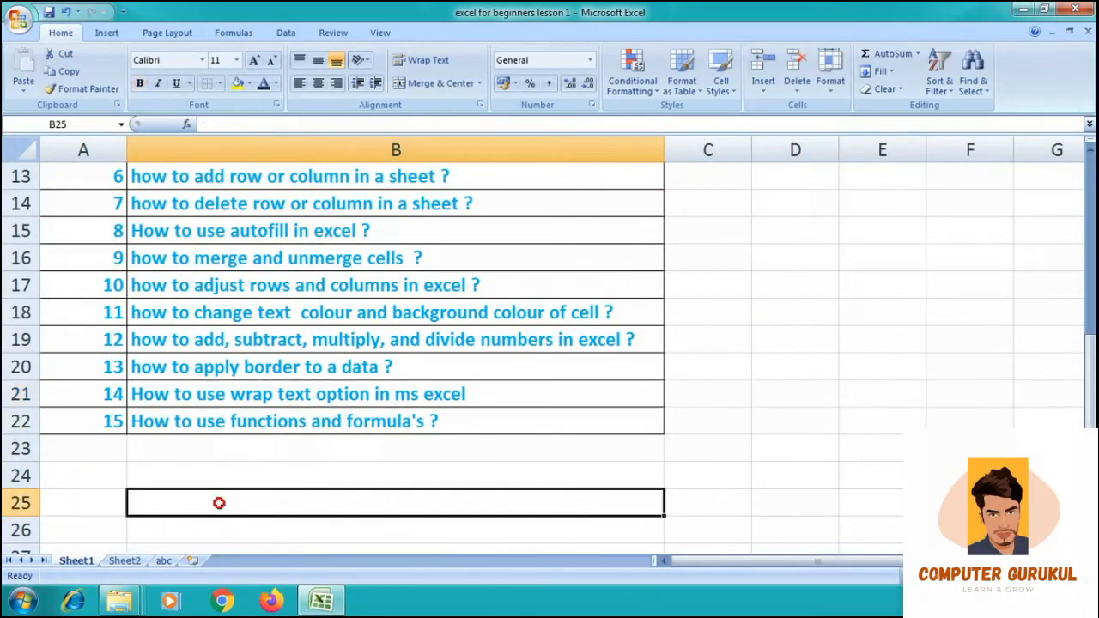
click(254, 429)
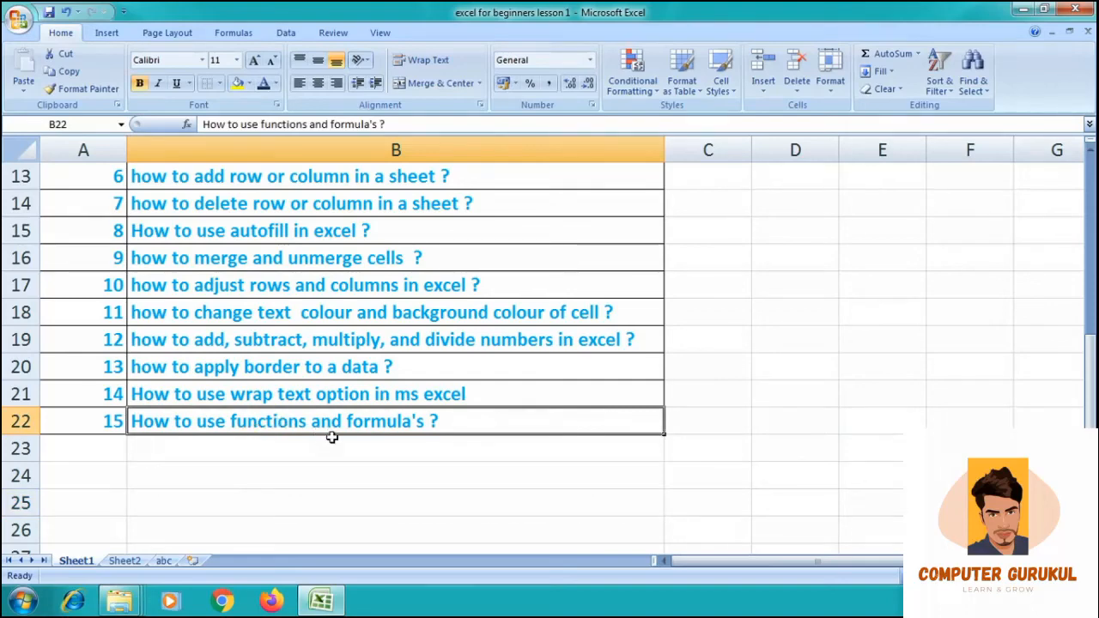
Step: Open the marksheet on Sheet2 and renumber the s.no column in B5:B9 as a series from 1 to 5
click(127, 560)
click(660, 444)
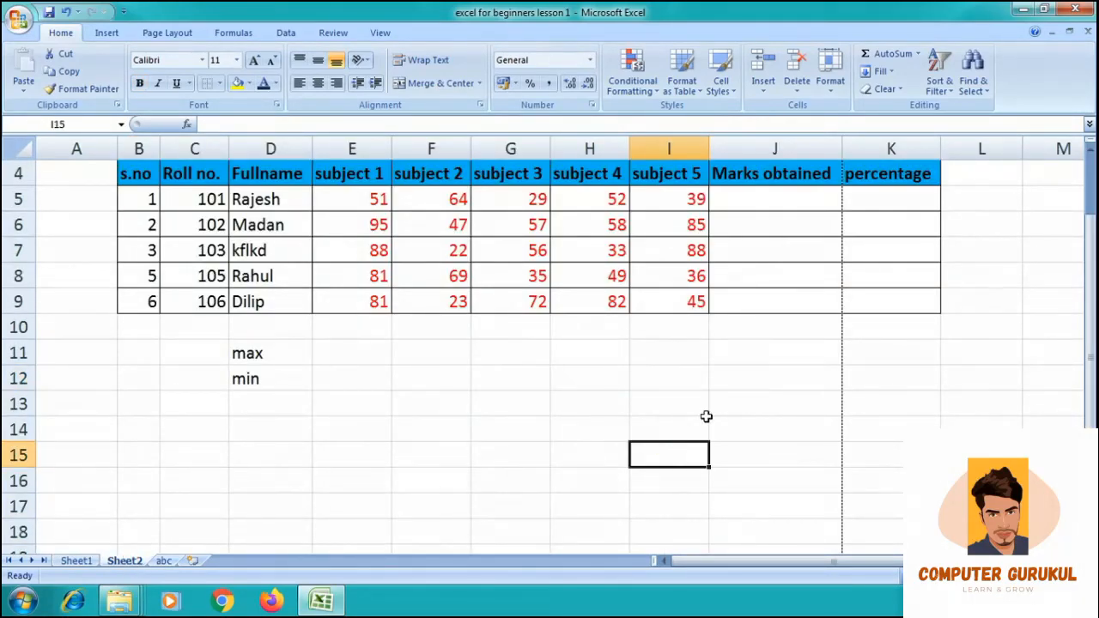
scroll(762, 397, up, 1)
click(759, 417)
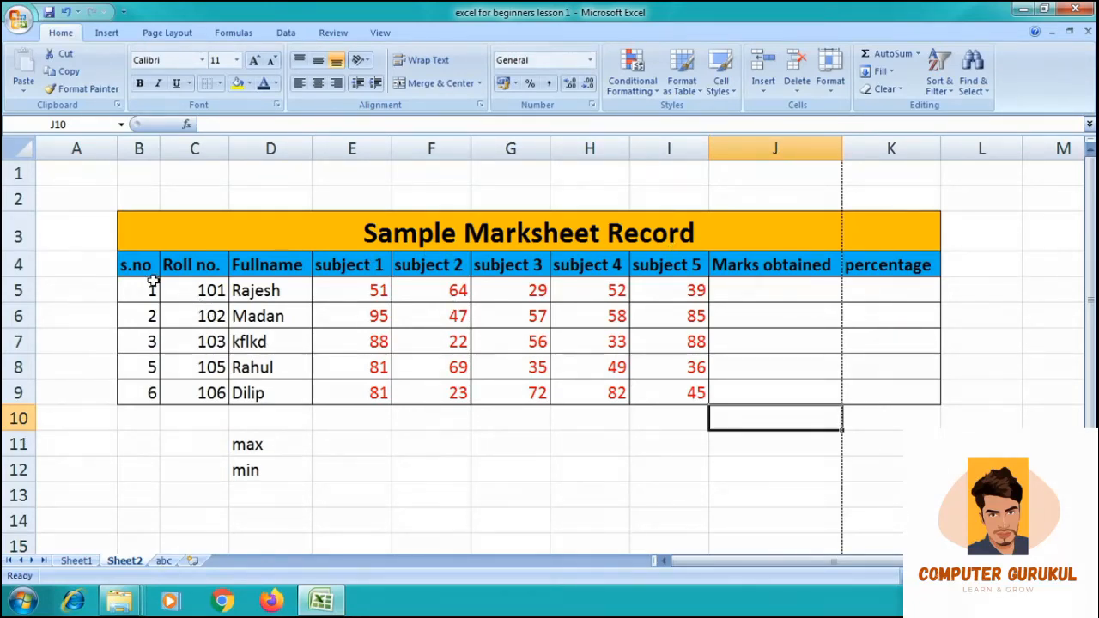
drag(147, 290, 163, 405)
click(183, 427)
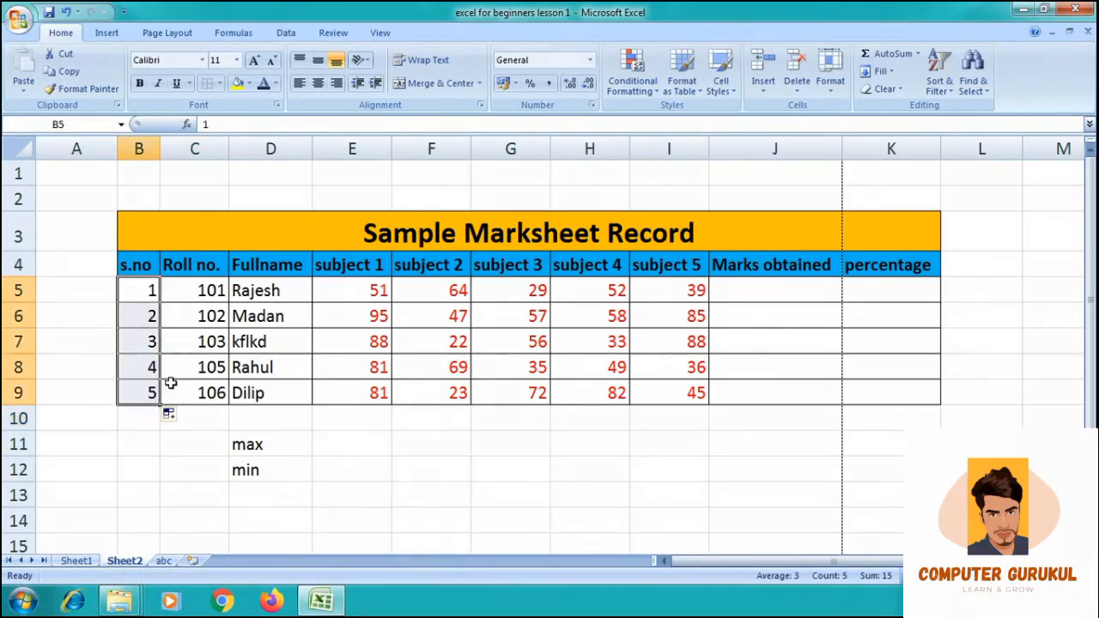
Step: Renumber the roll numbers in C6:C9 as a continuous series from 102 to 105
click(223, 376)
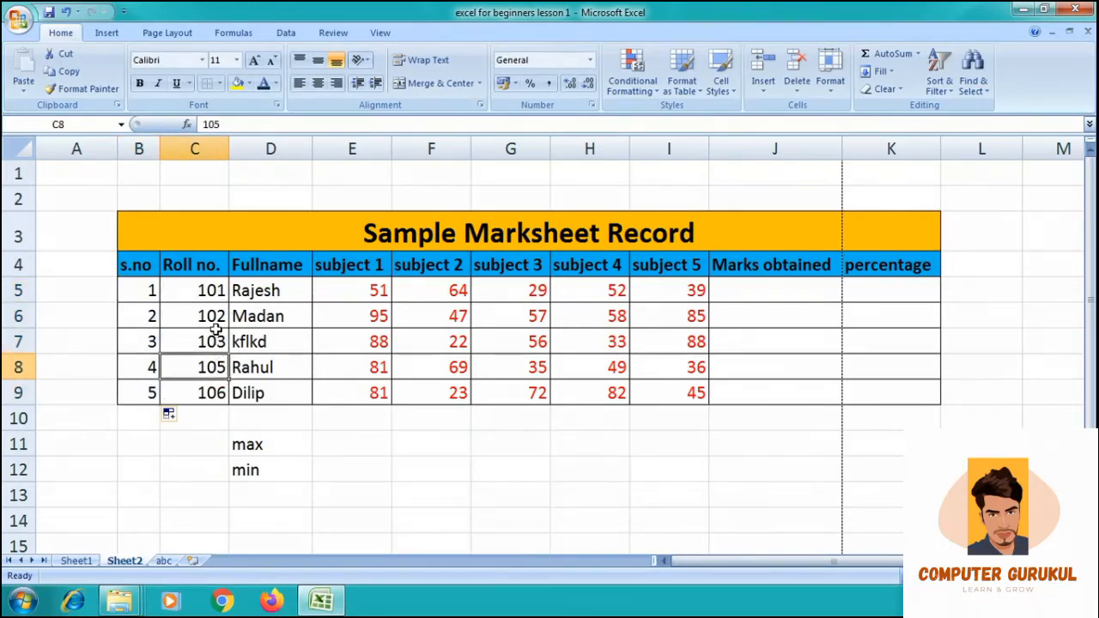
drag(214, 318, 232, 402)
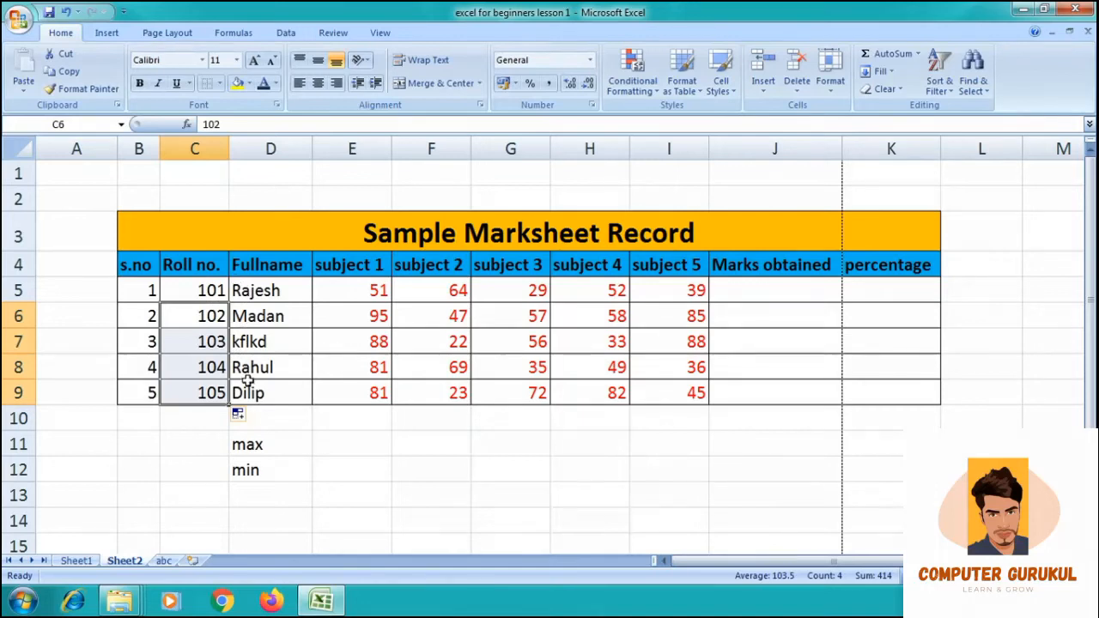
click(556, 492)
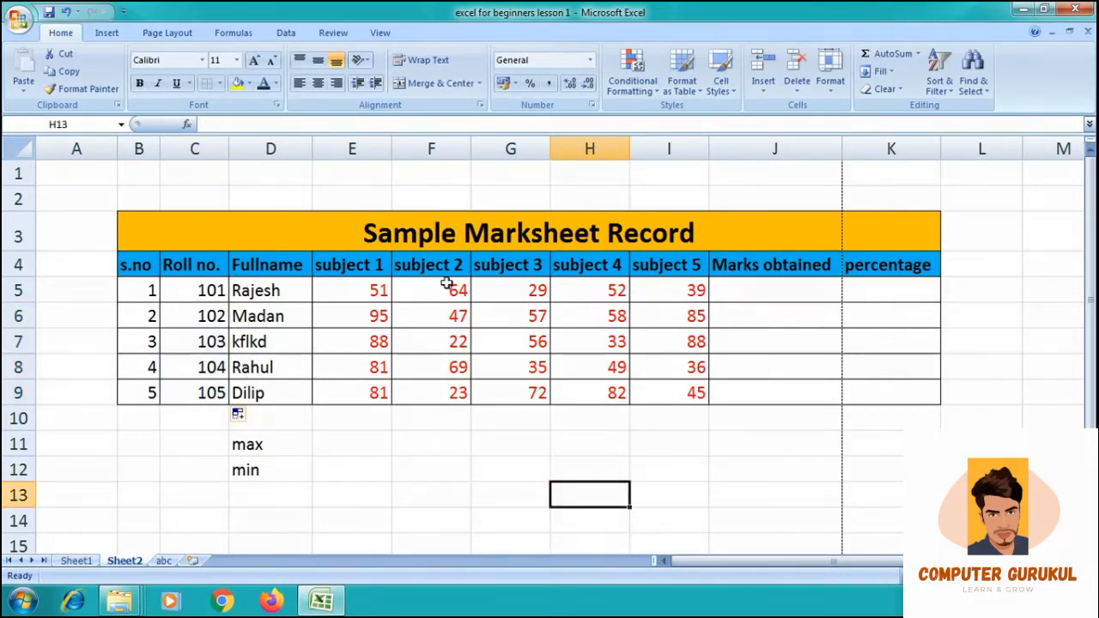
Step: Enter =SUM(E5:I5) in J5 to total the first student's five subject marks
click(747, 289)
text(=)
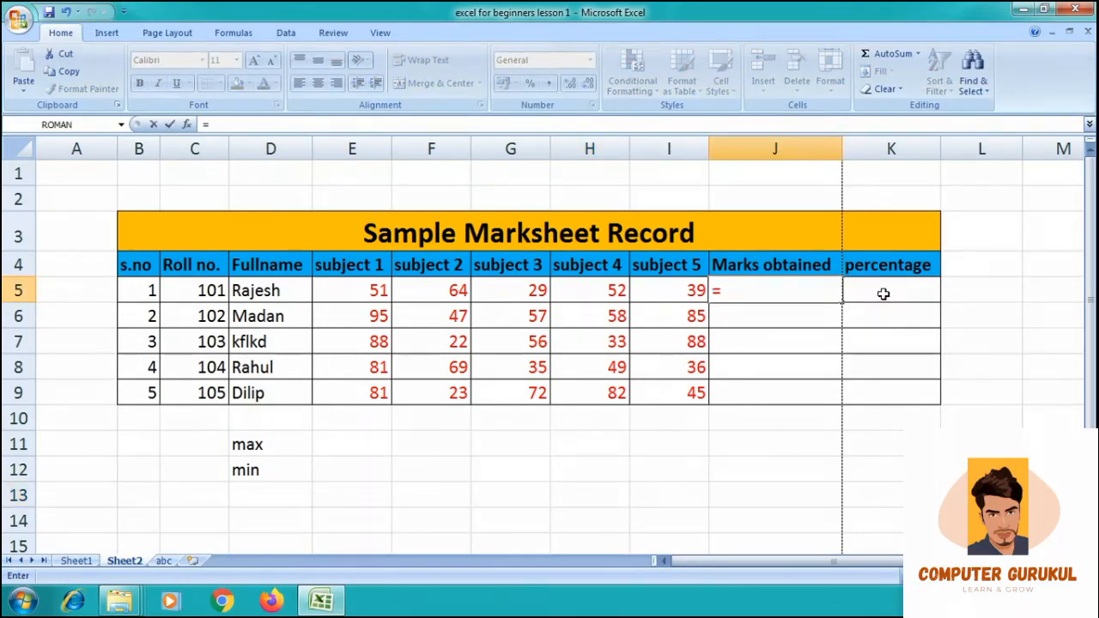
text(sum)
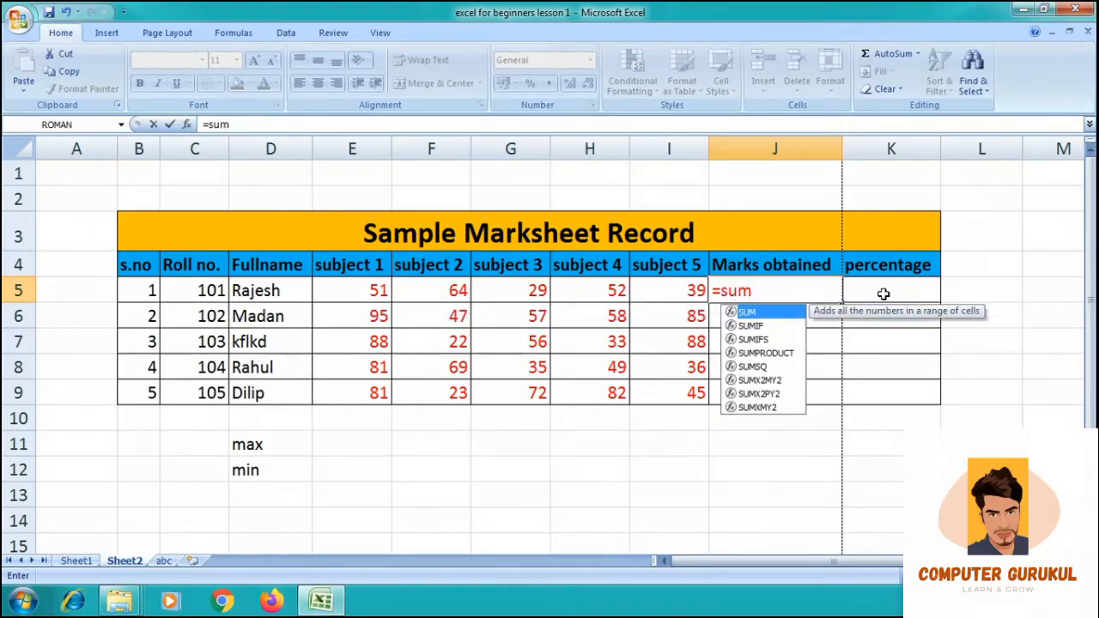
key(Tab)
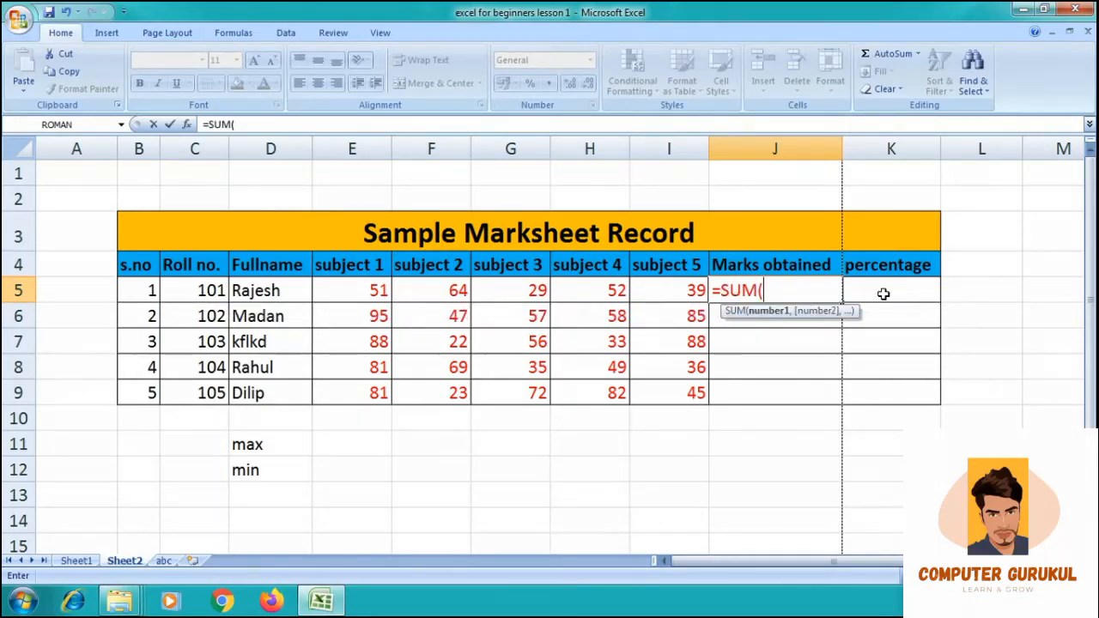
drag(383, 291, 658, 284)
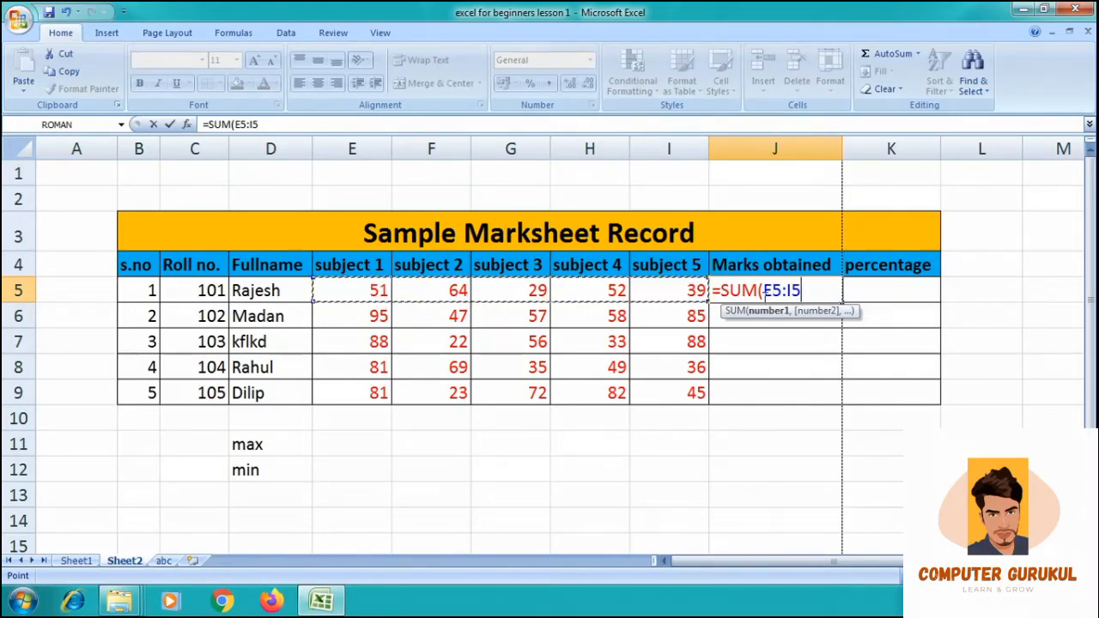
key(Return)
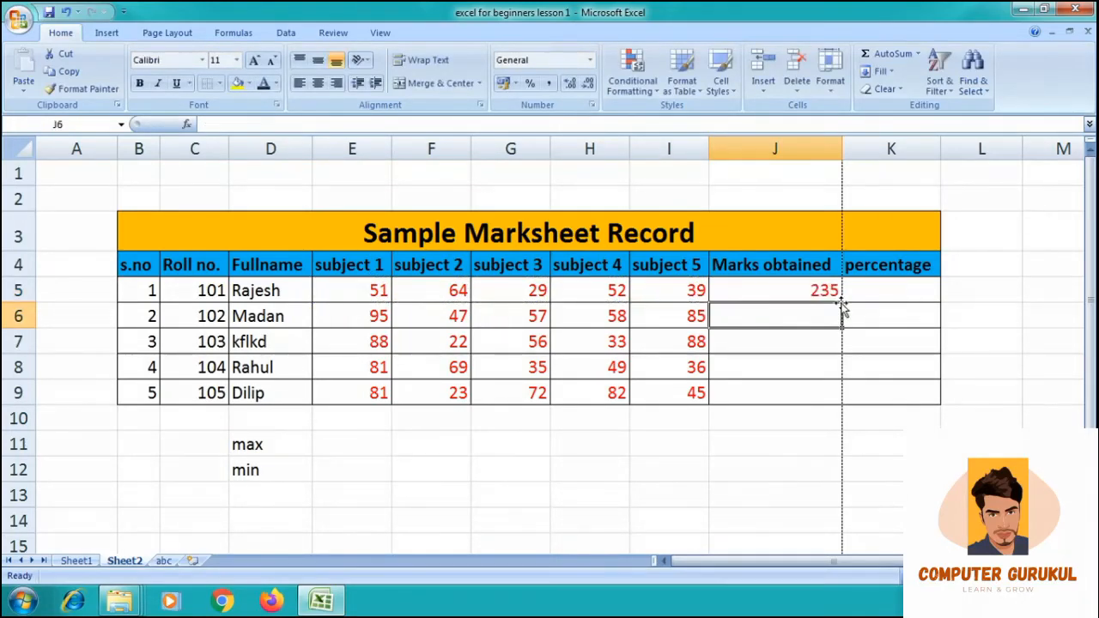
Step: Fill the Marks obtained formula from J5 down to J9 for the remaining students
click(806, 290)
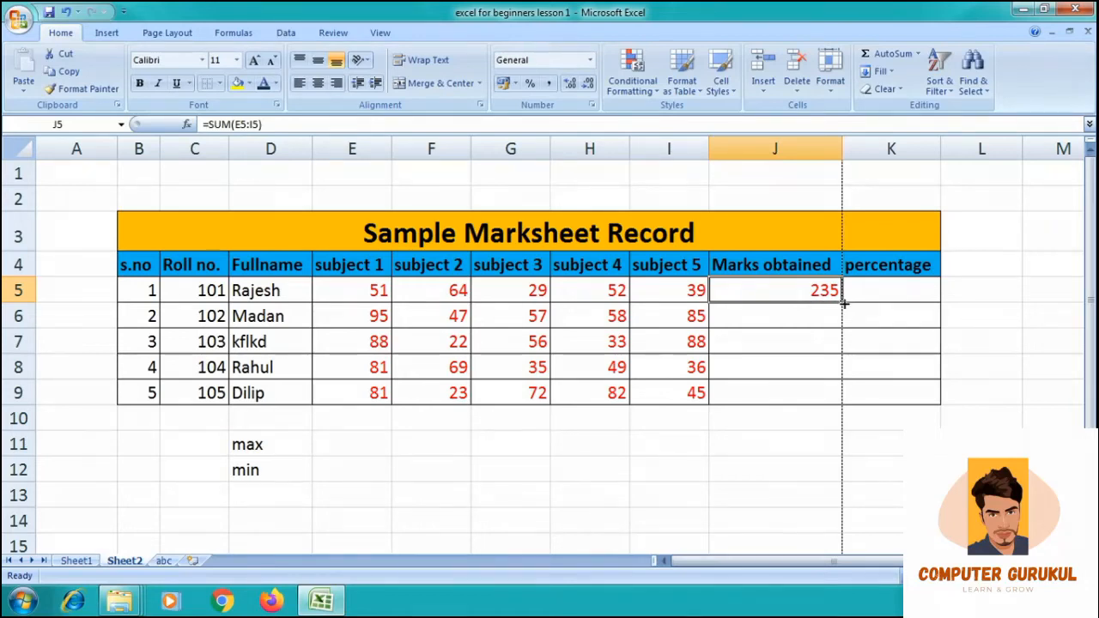
drag(842, 301, 841, 401)
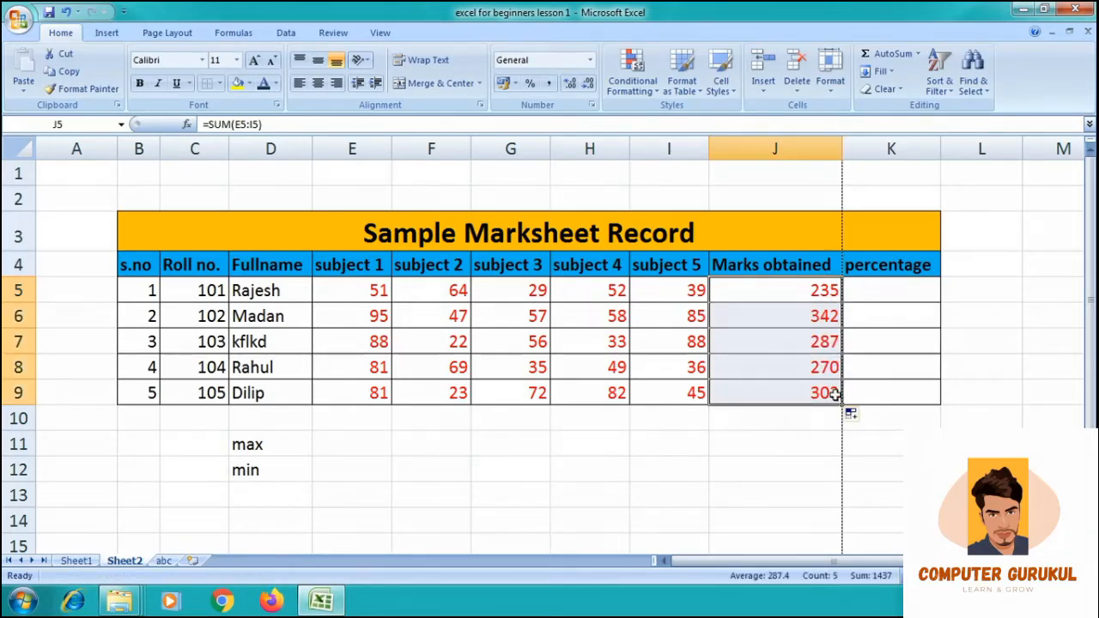
click(809, 474)
click(967, 383)
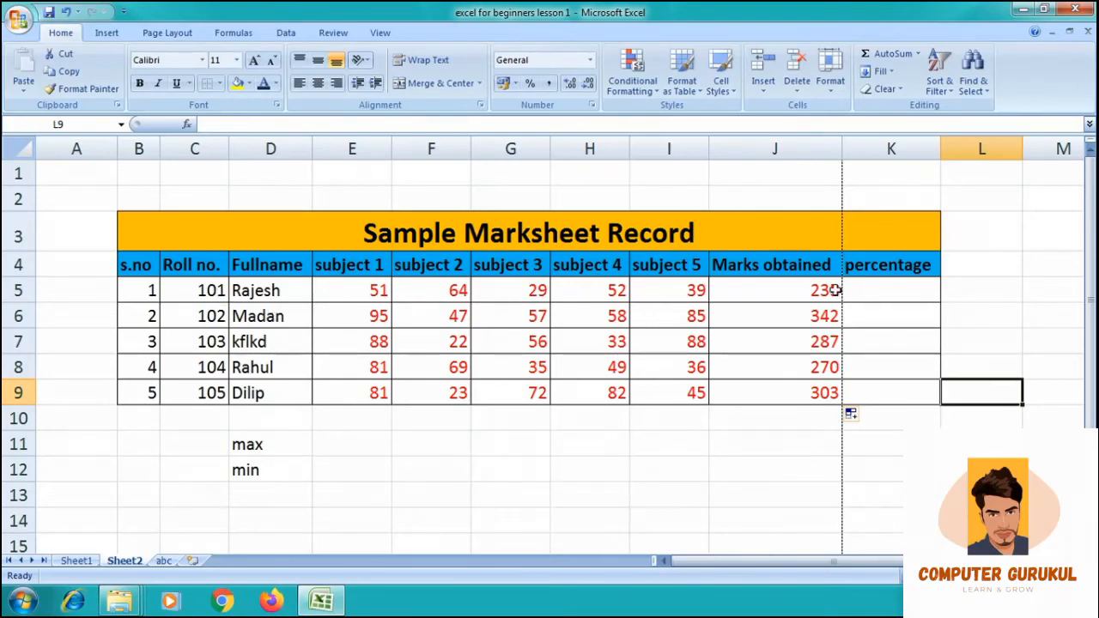
Step: Enter =AVERAGE(E5:I5) in K5 to calculate the first student's percentage
click(893, 292)
text(=)
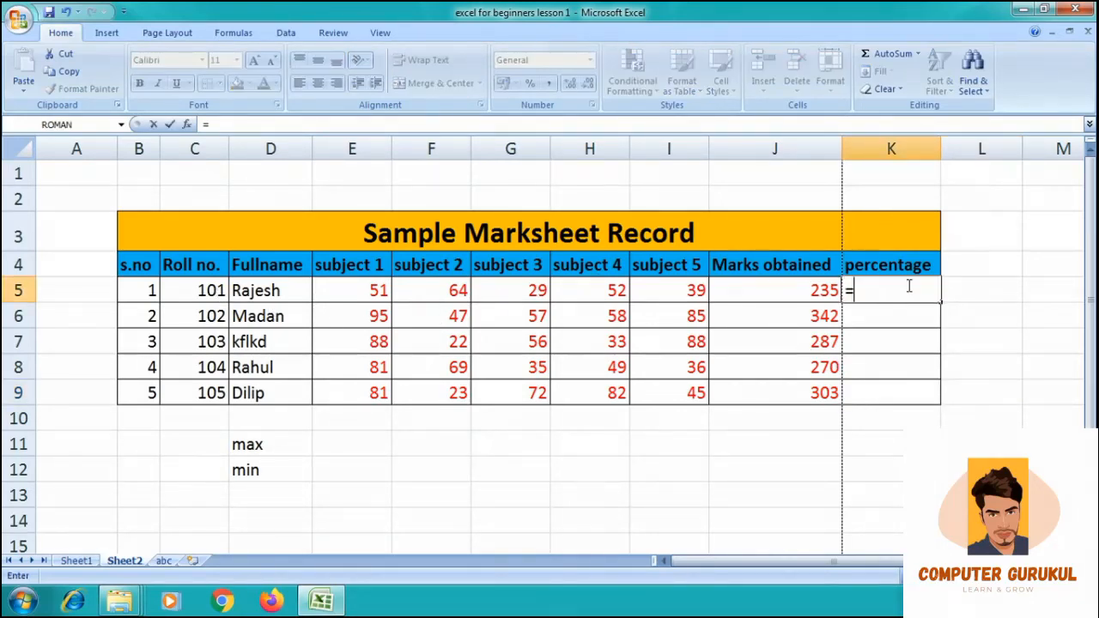
text(a)
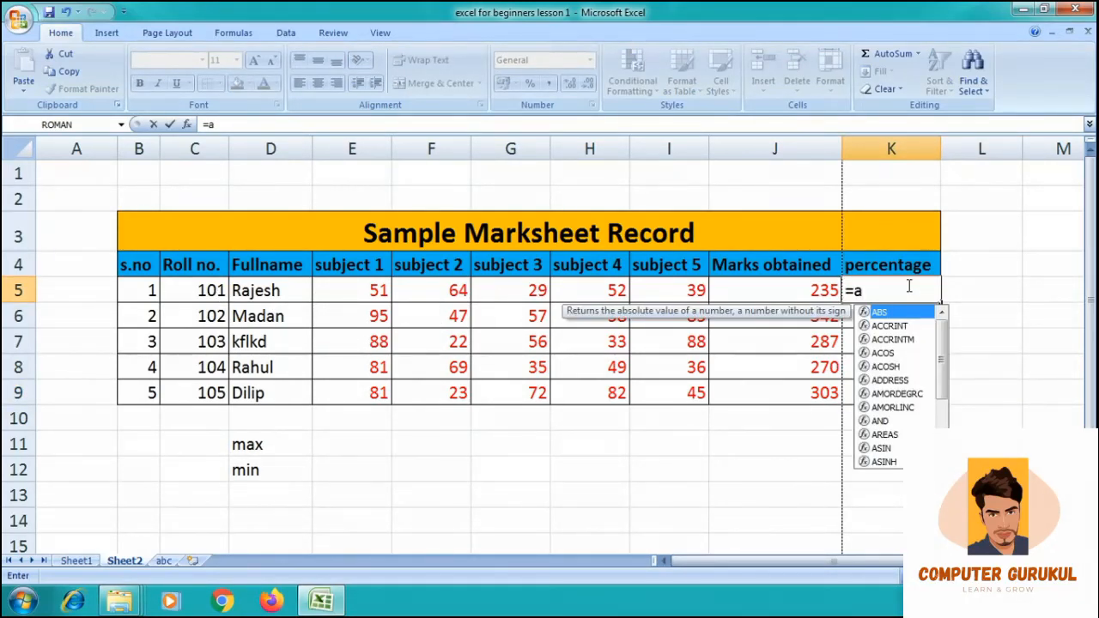
text(ver)
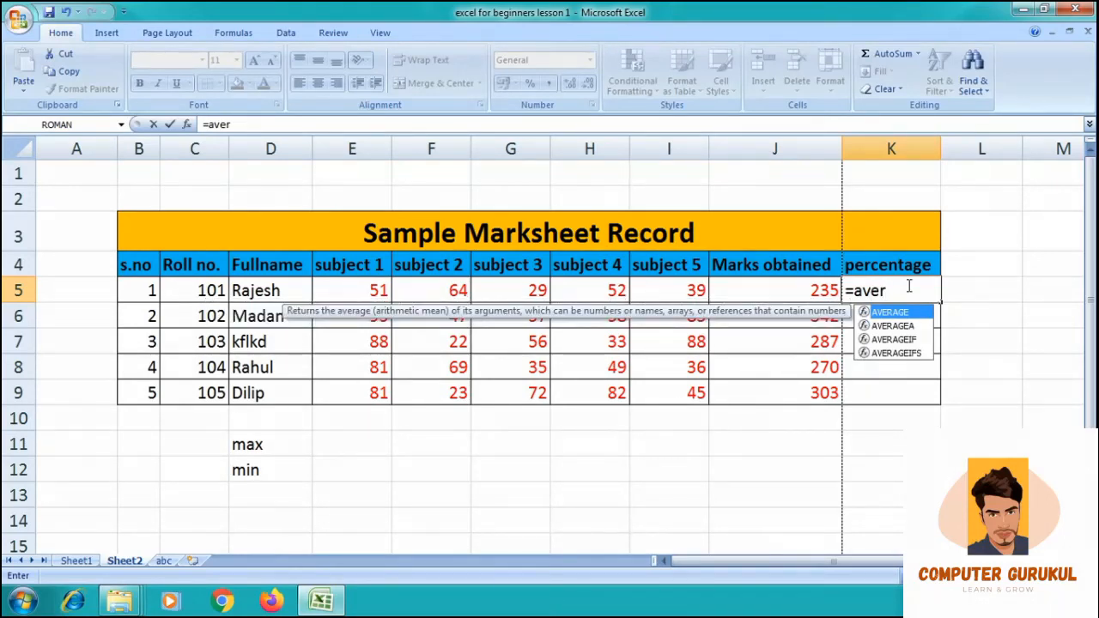
key(Tab)
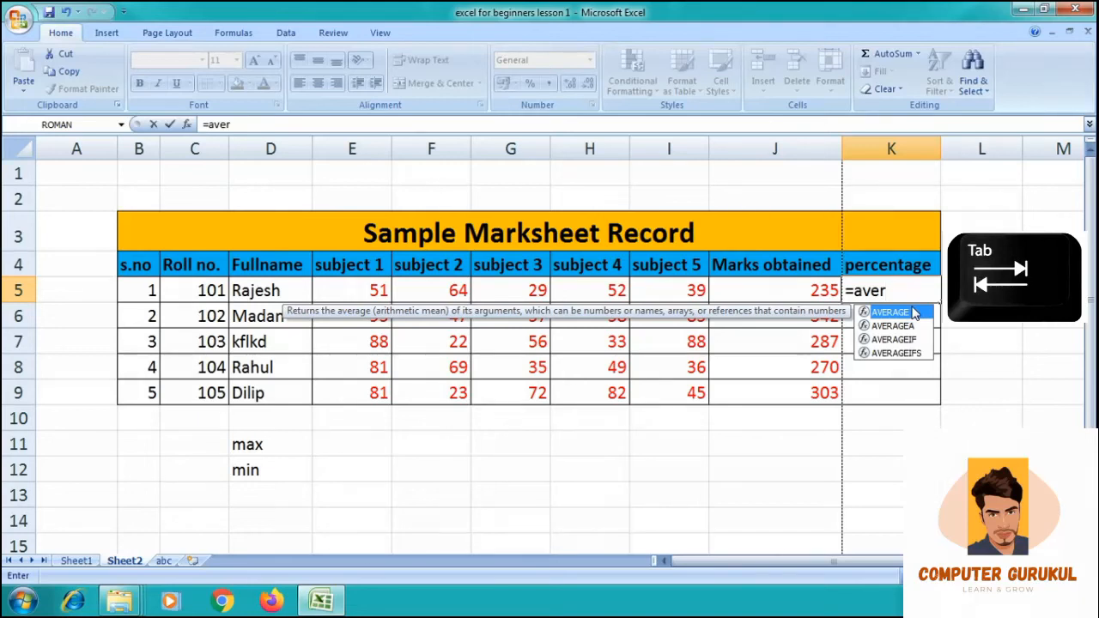
key(Tab)
drag(376, 289, 671, 294)
key(Return)
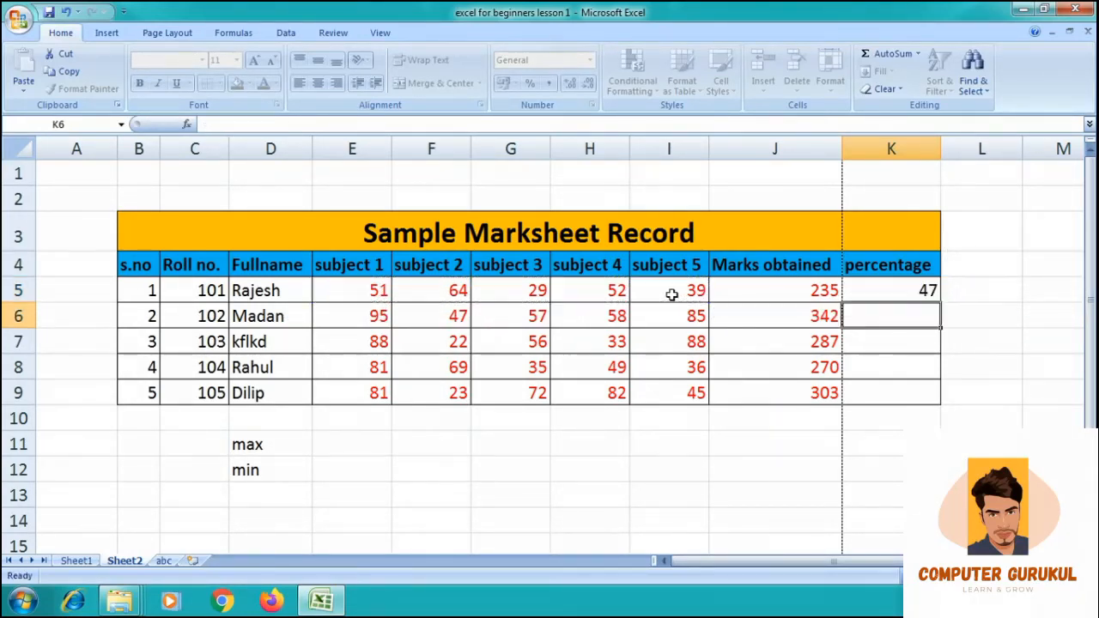
Step: Fill the percentage formula from K5 down to K9 for the remaining students
click(870, 294)
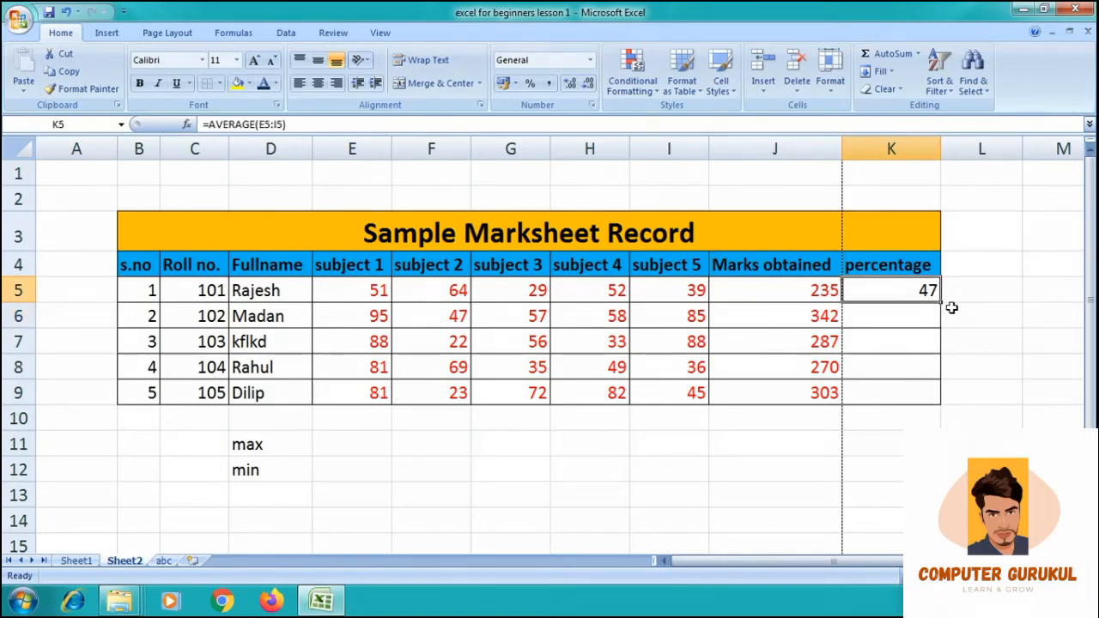
drag(942, 304, 942, 399)
click(411, 469)
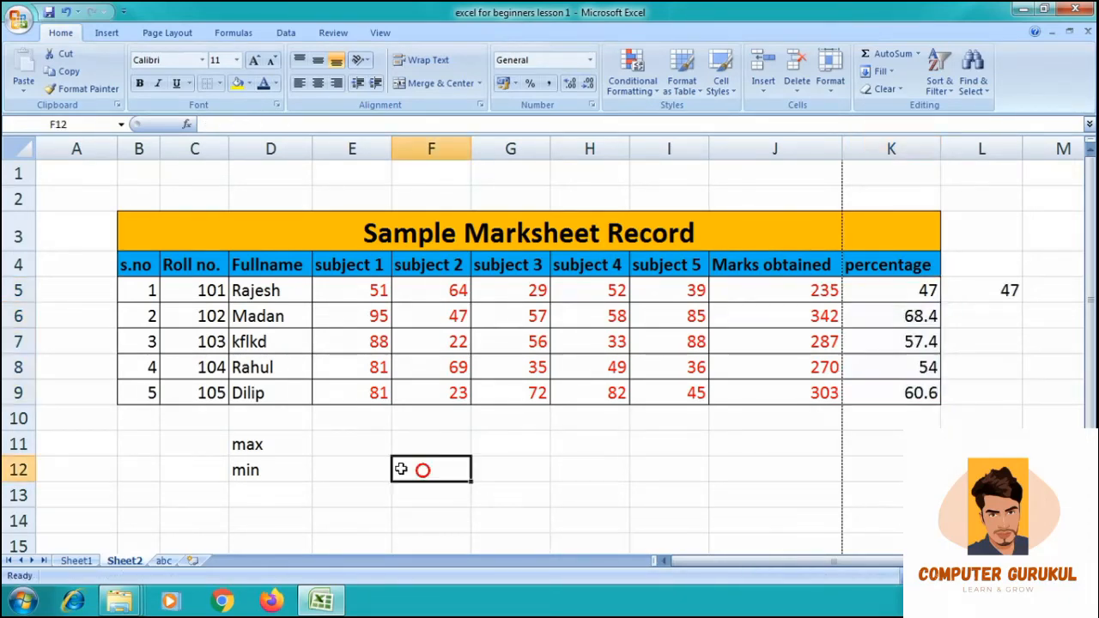
Step: Enter =MAX(I5:I9) in I11 to find the highest subject 5 mark
click(296, 445)
click(430, 447)
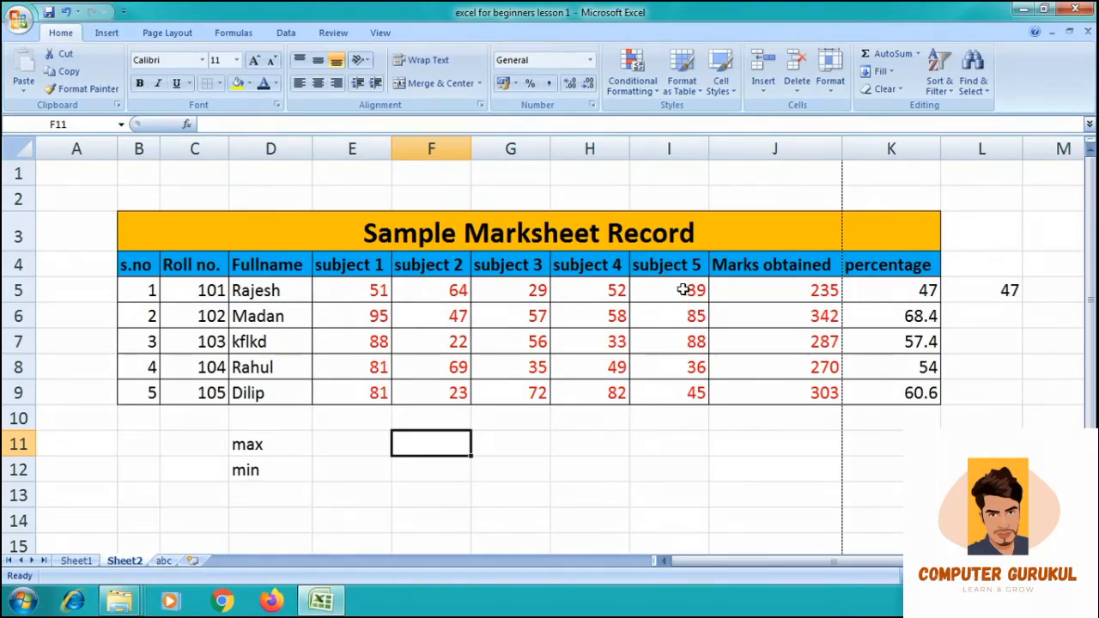
click(684, 449)
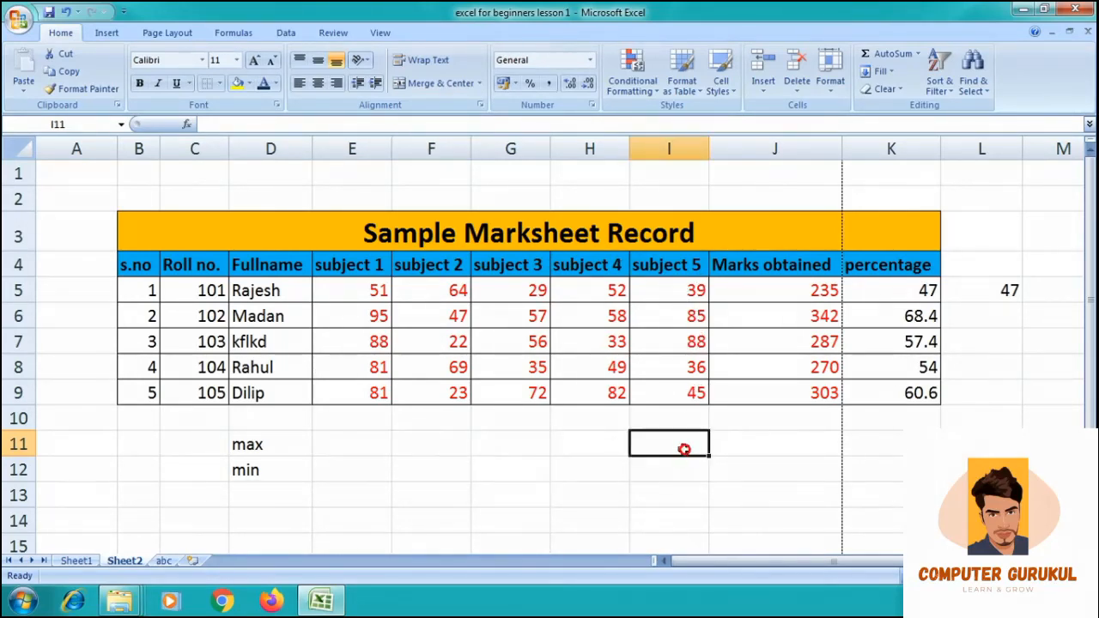
text(=mac)
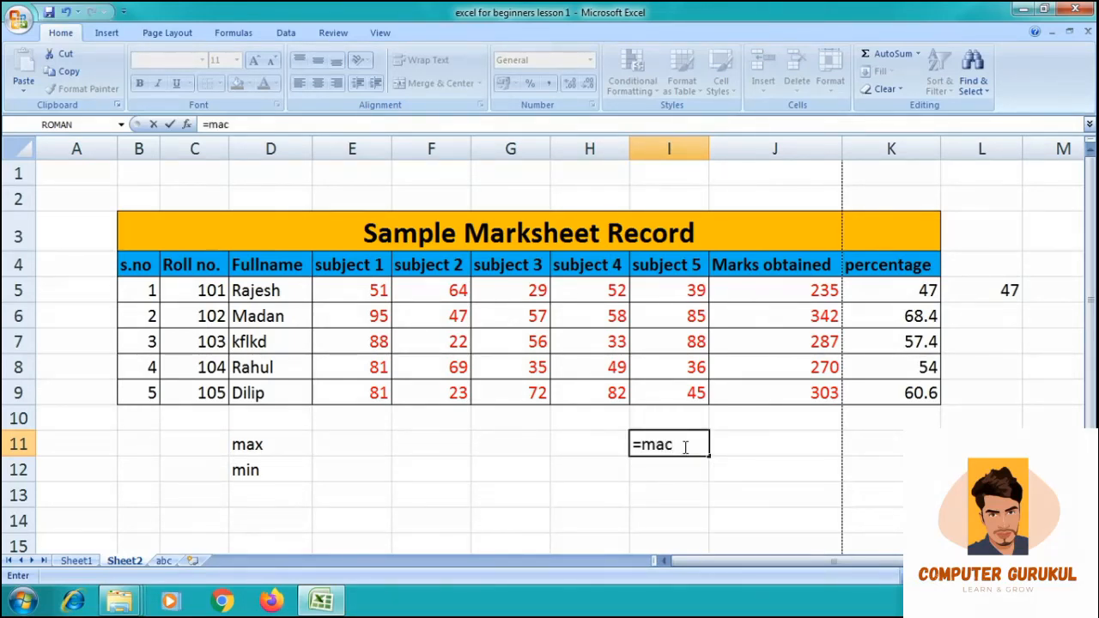
key(BackSpace)
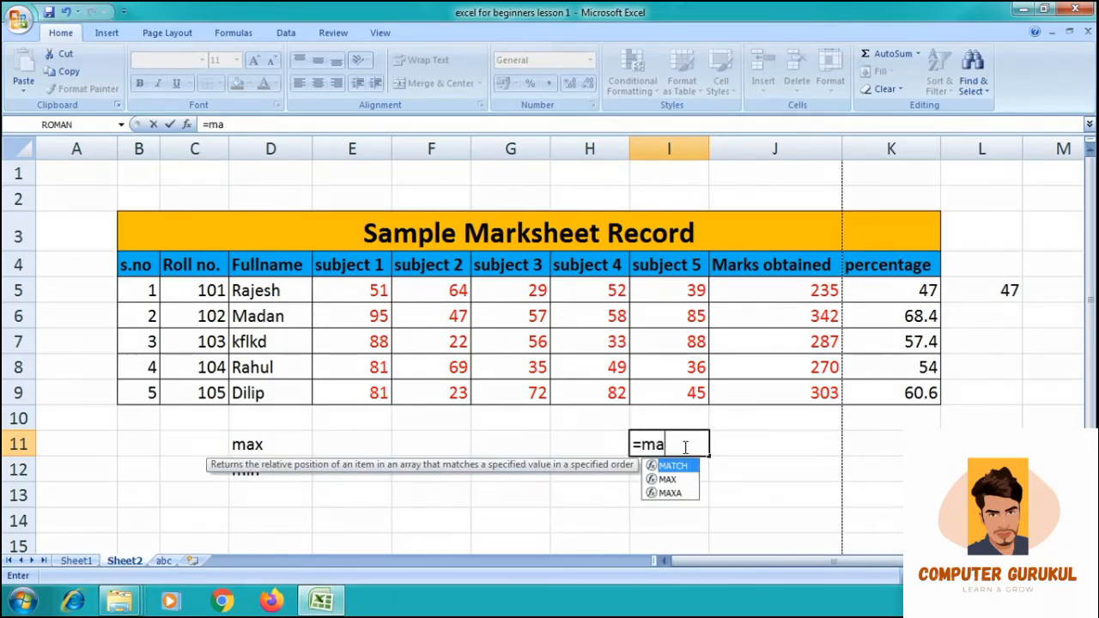
text(x)
key(Tab)
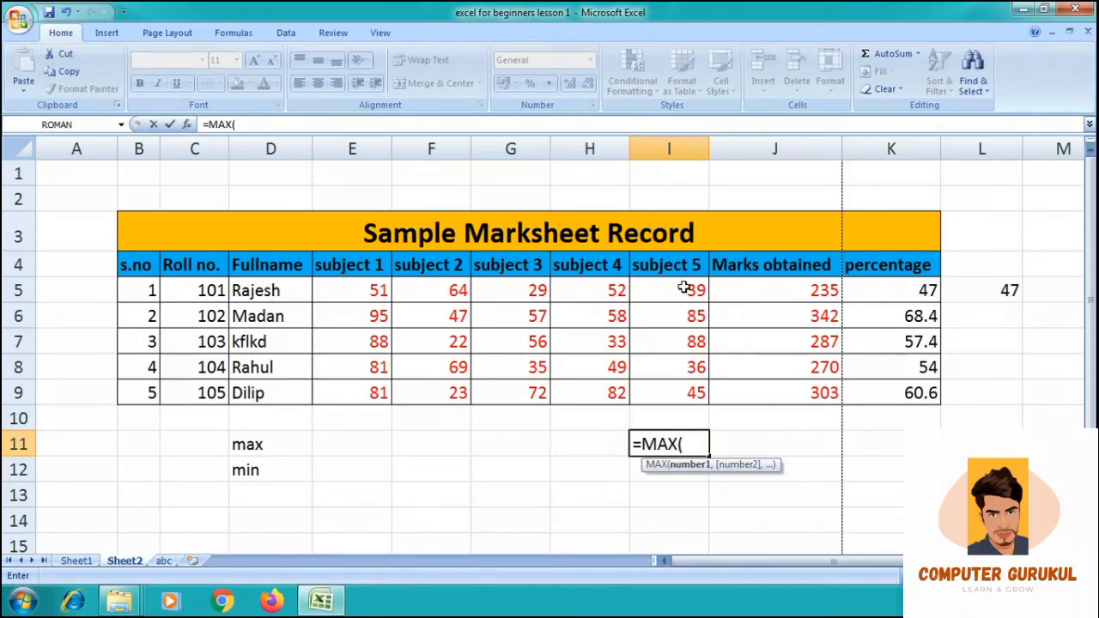
drag(684, 287, 690, 391)
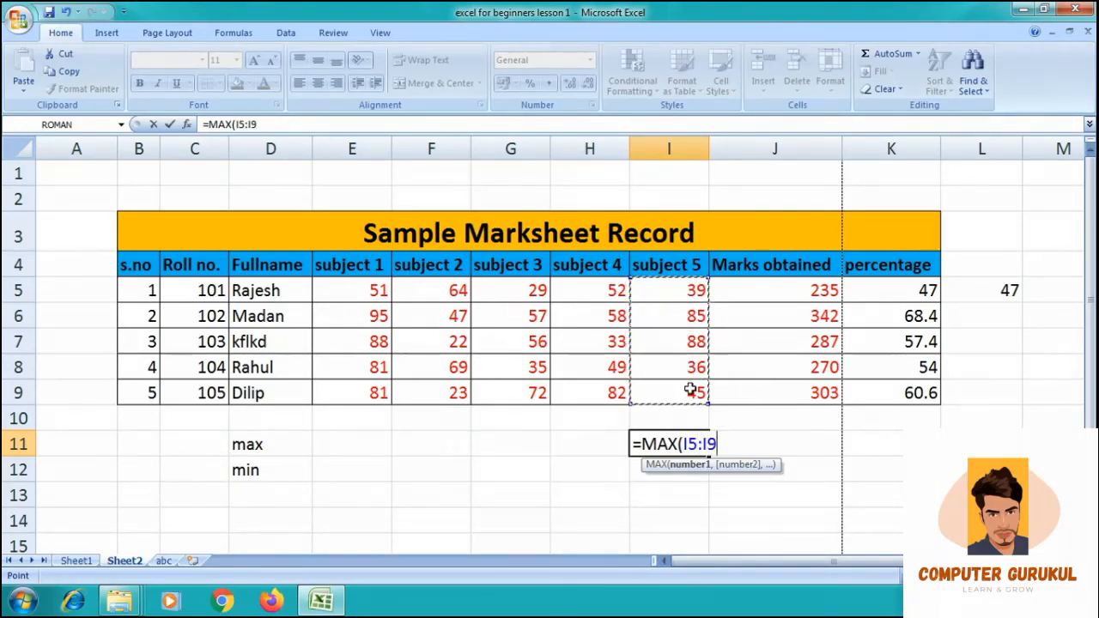
key(Return)
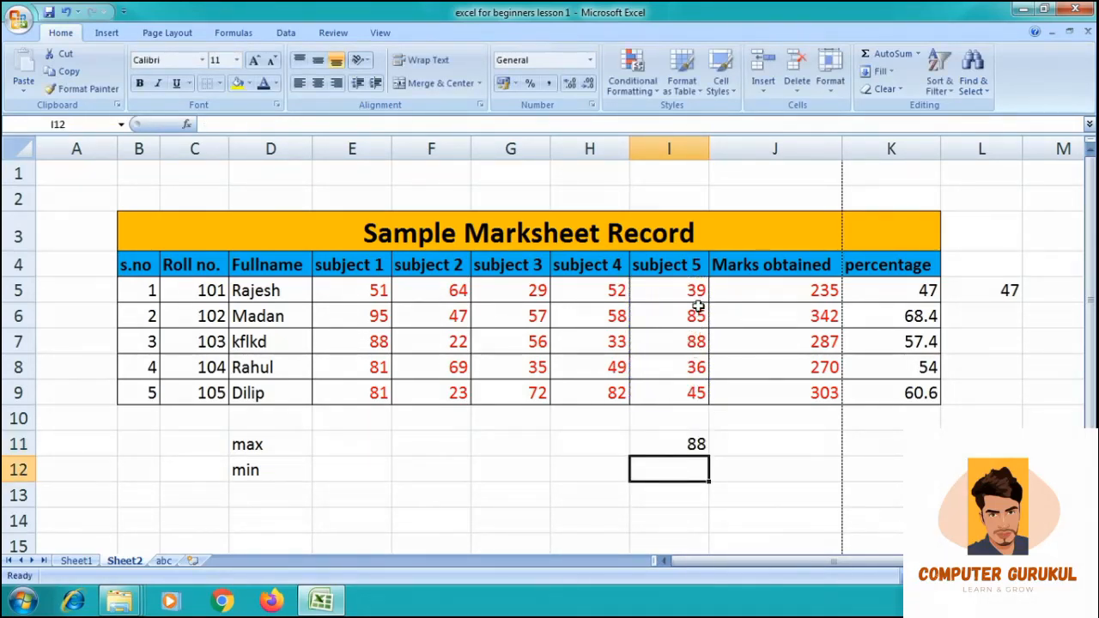
click(691, 448)
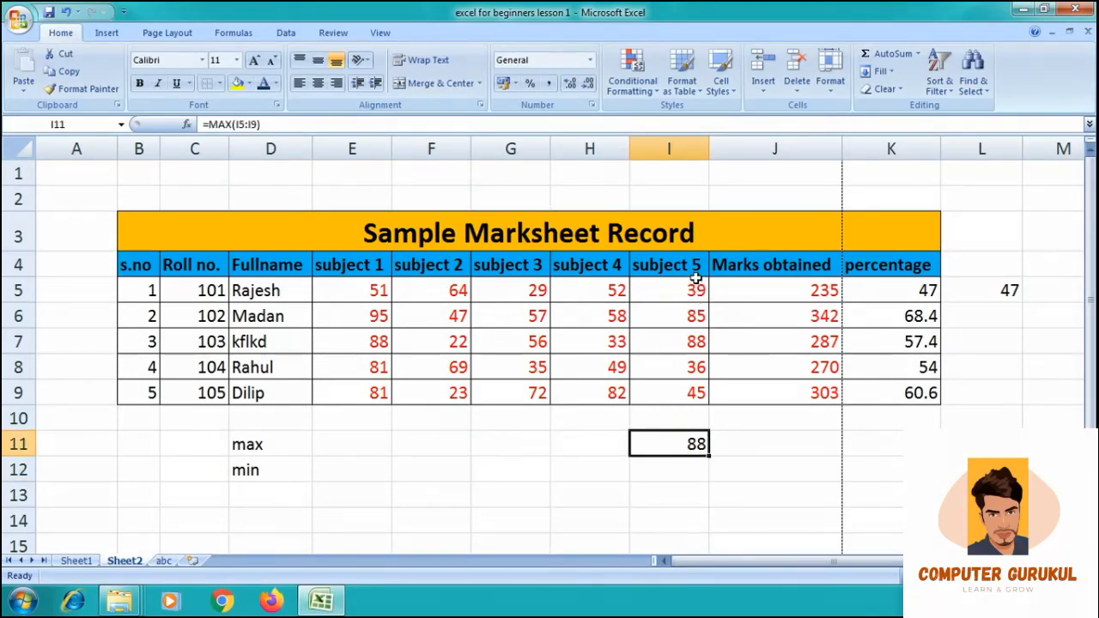
Step: Enter =MIN(I5:I9) in I12 to find the lowest subject 5 mark
click(689, 469)
text(=min)
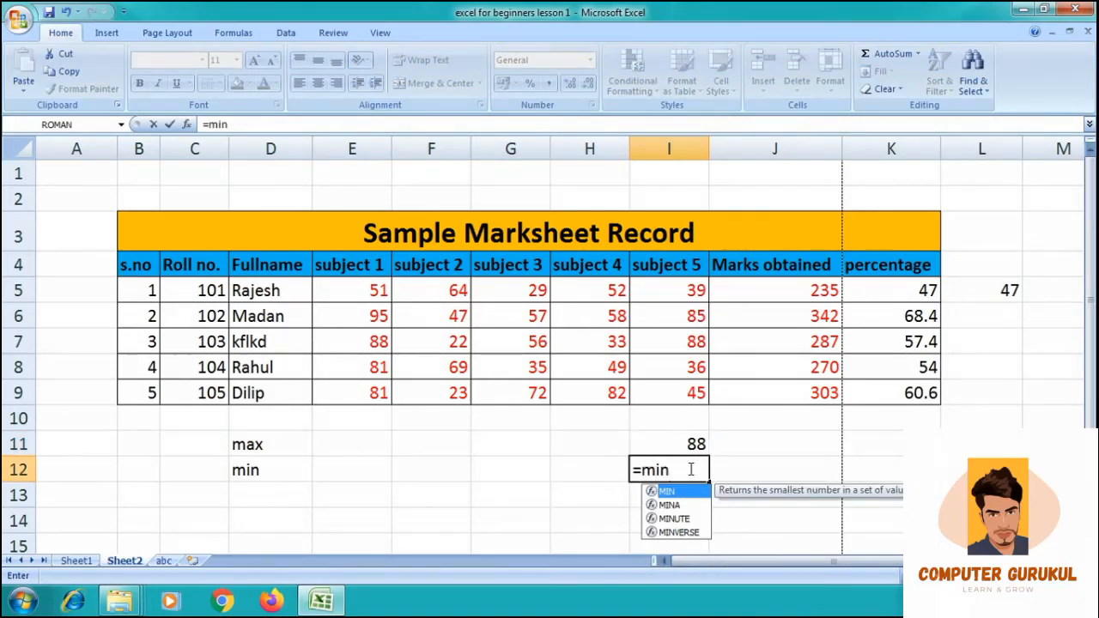
key(Tab)
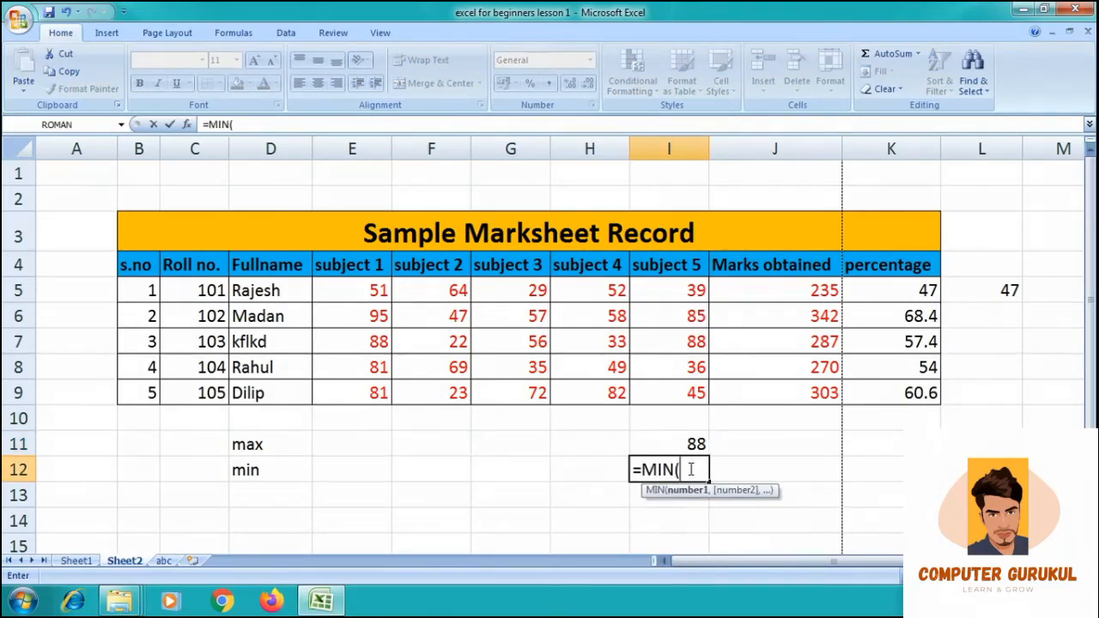
drag(685, 289, 692, 391)
key(Return)
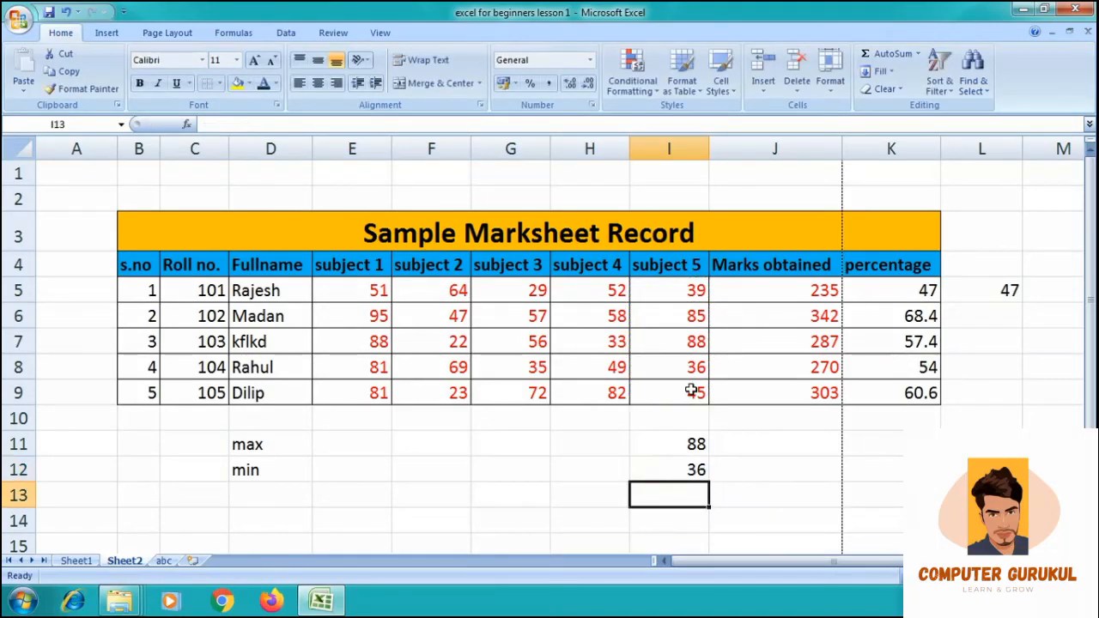
click(691, 474)
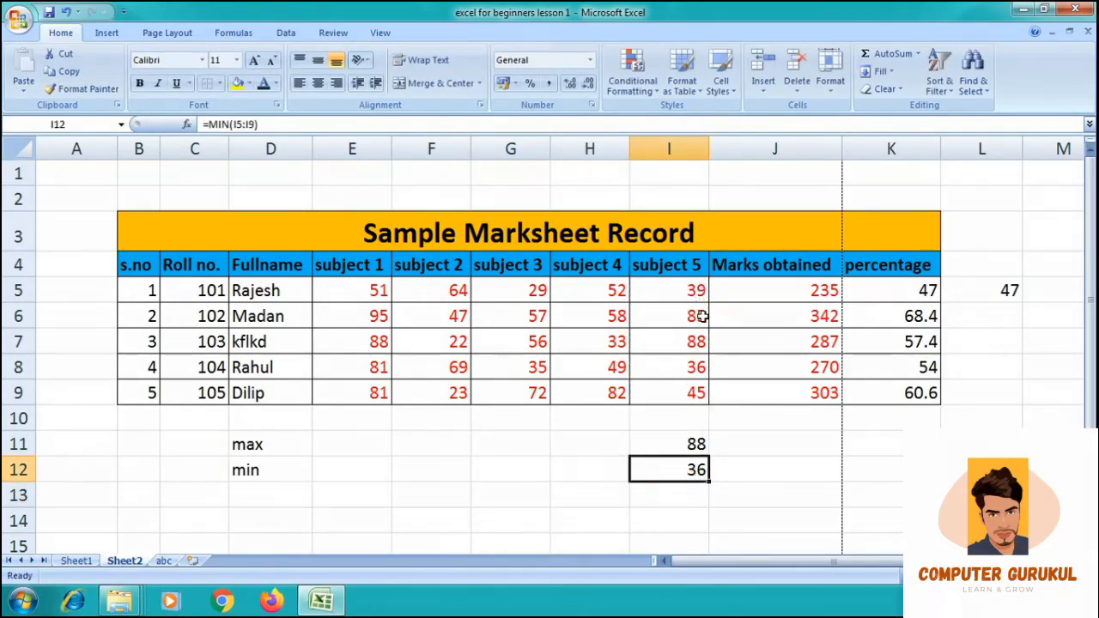
click(697, 368)
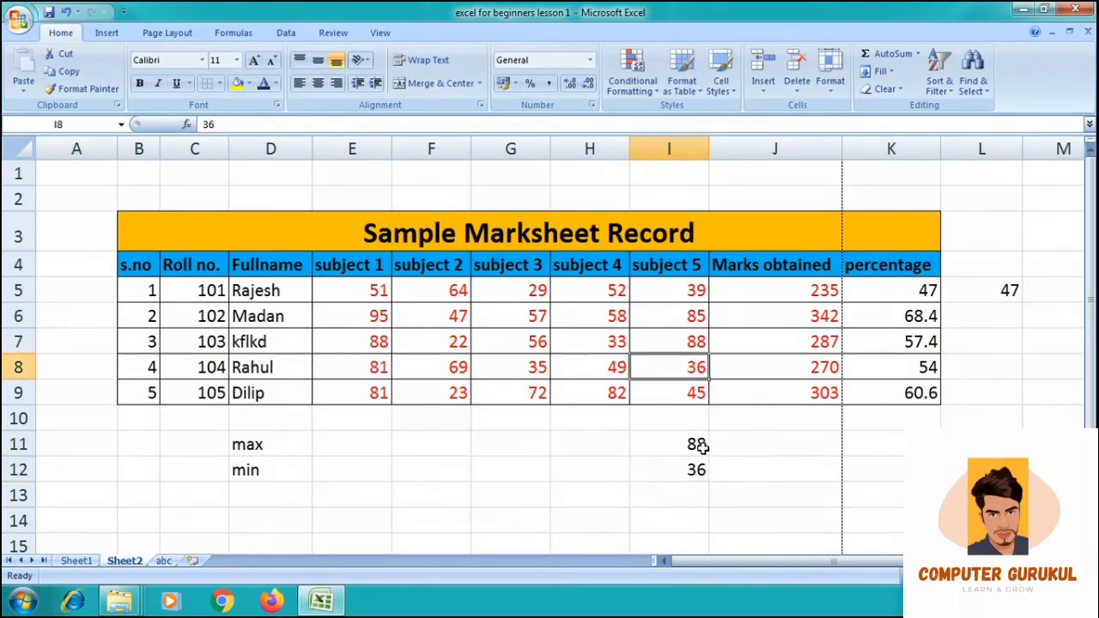
click(700, 444)
click(764, 492)
click(692, 520)
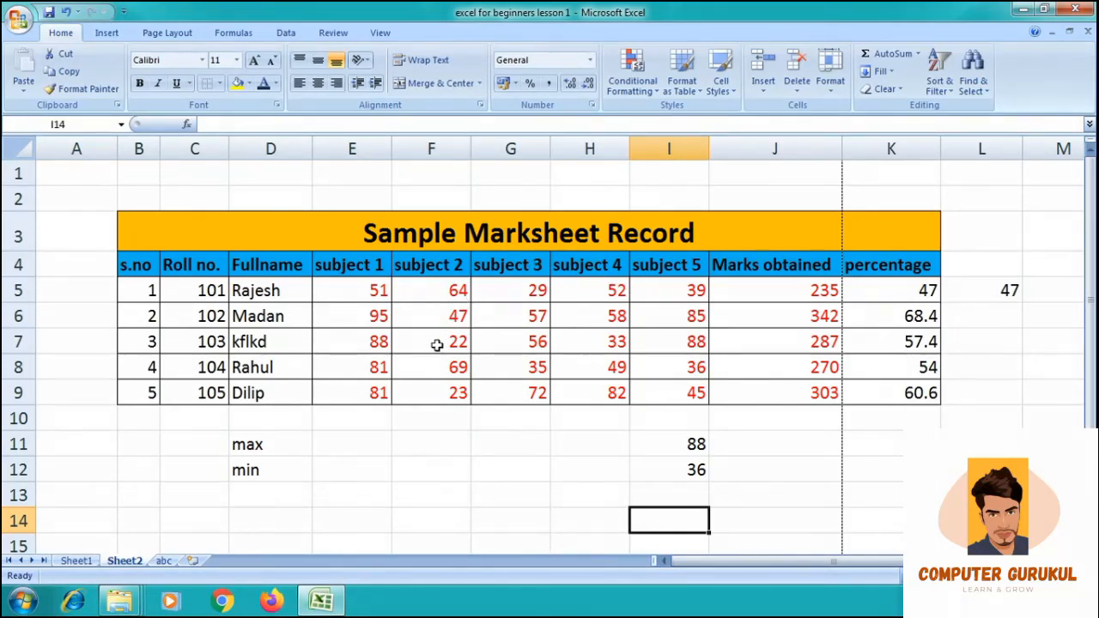
click(282, 450)
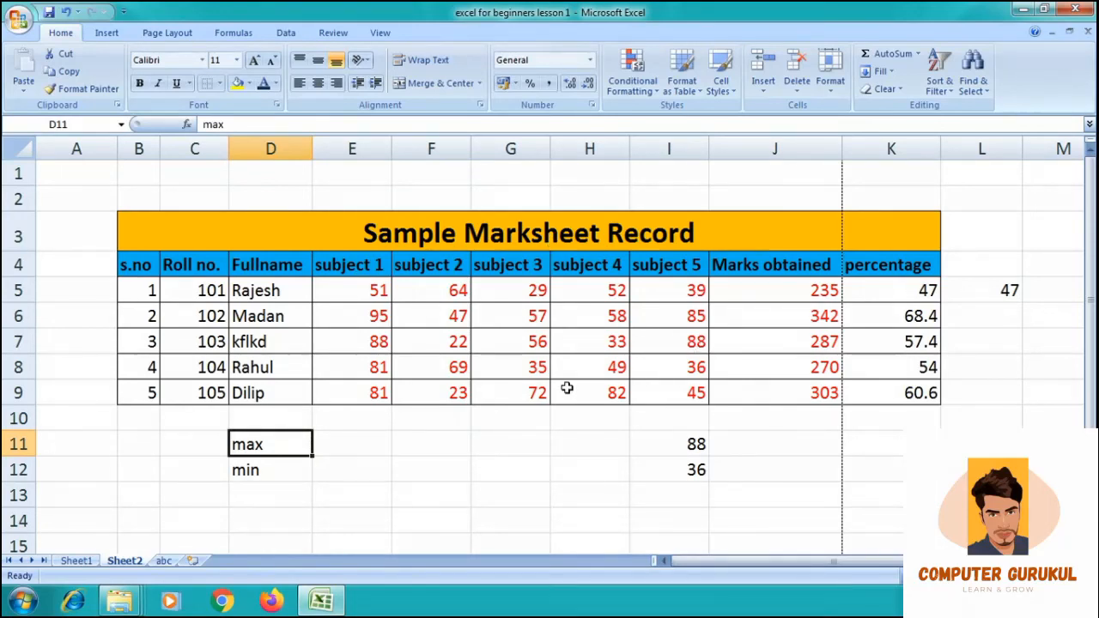
click(300, 468)
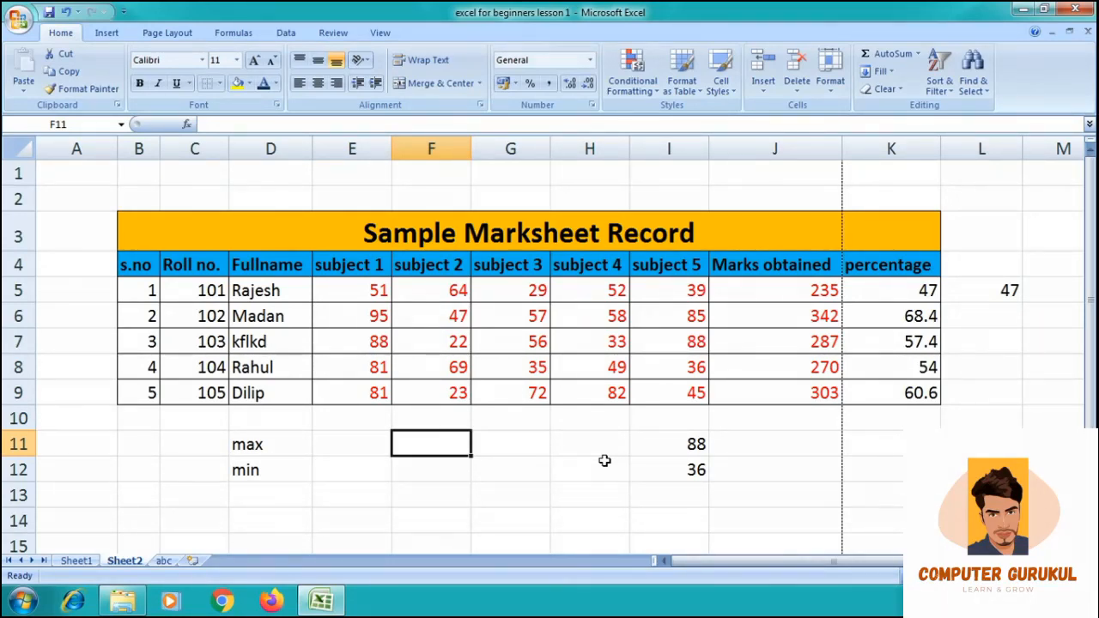
key(Right)
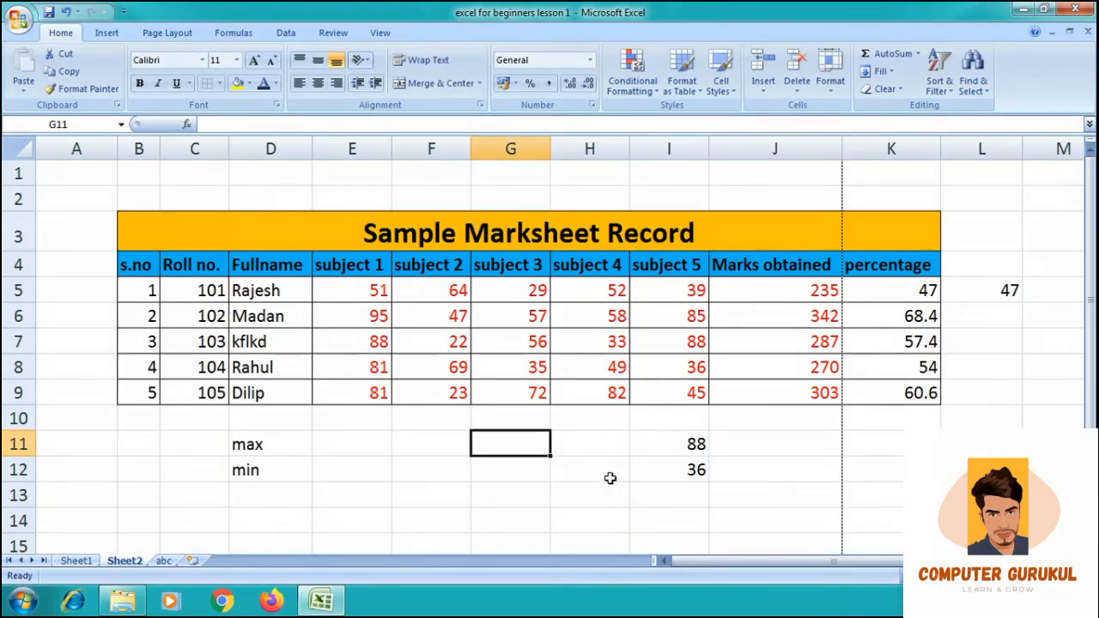